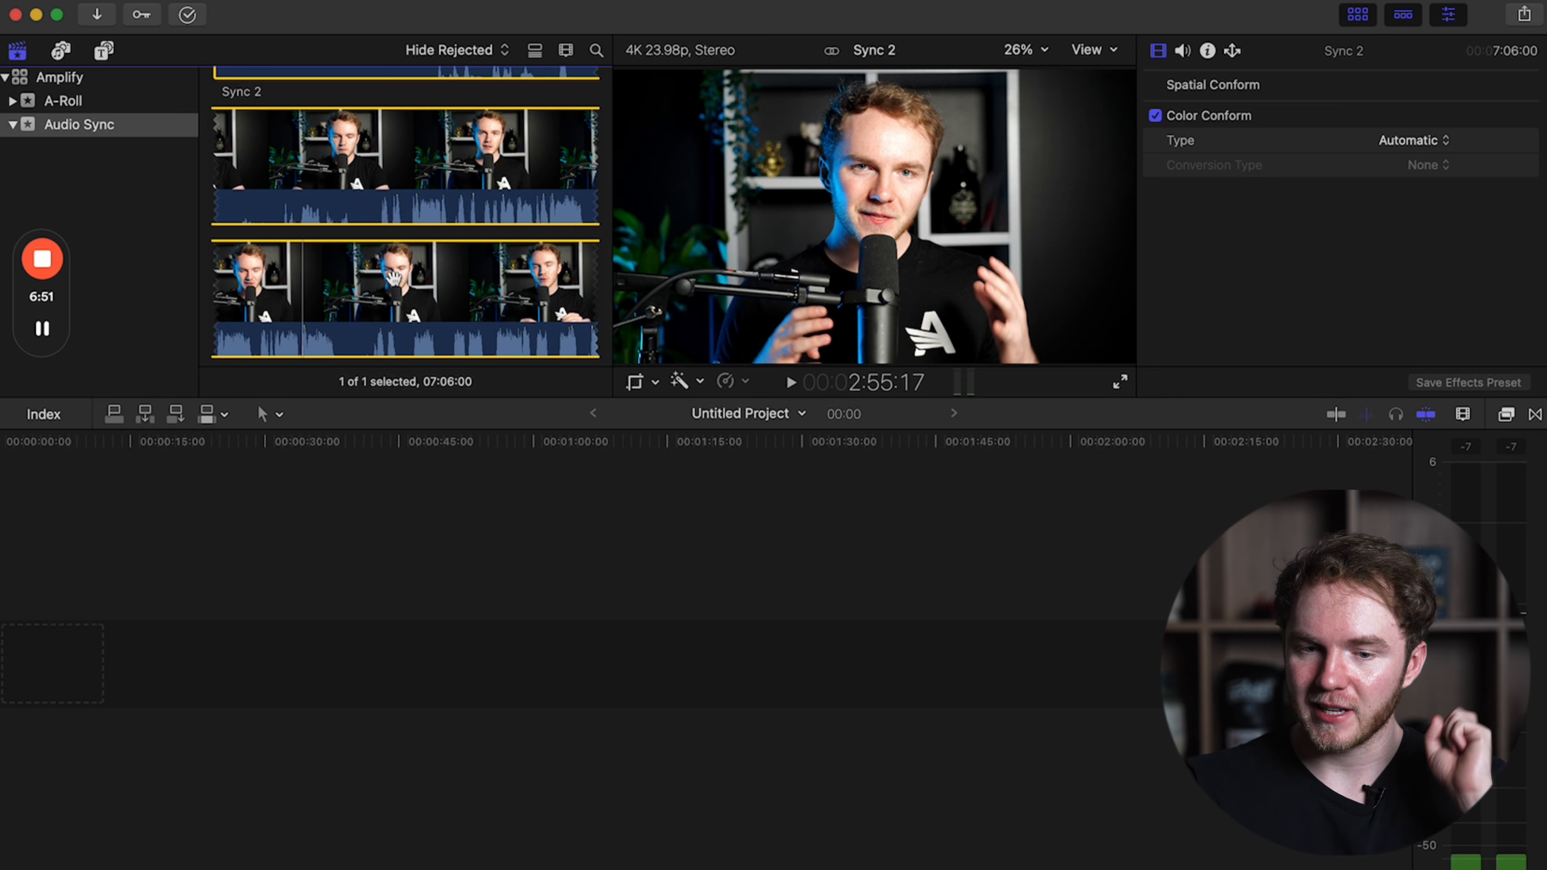
Mark a range from 2:55:18 to about 3:01:23 in the Sync 2 clip and append it to the timeline.
{"action": "key", "text": "Left"}
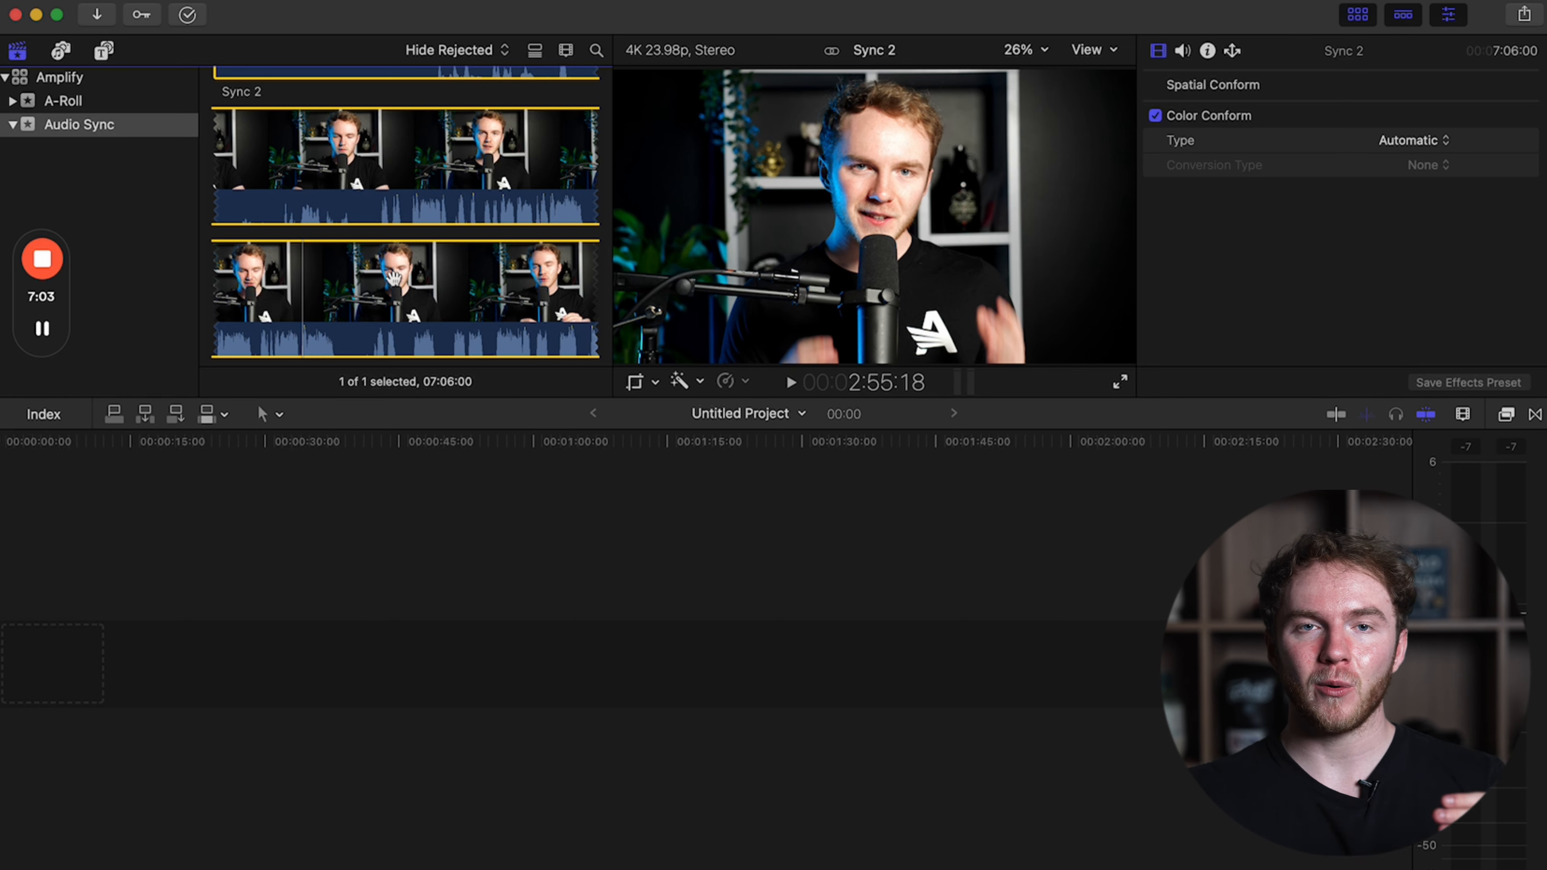
{"action": "key", "text": "i"}
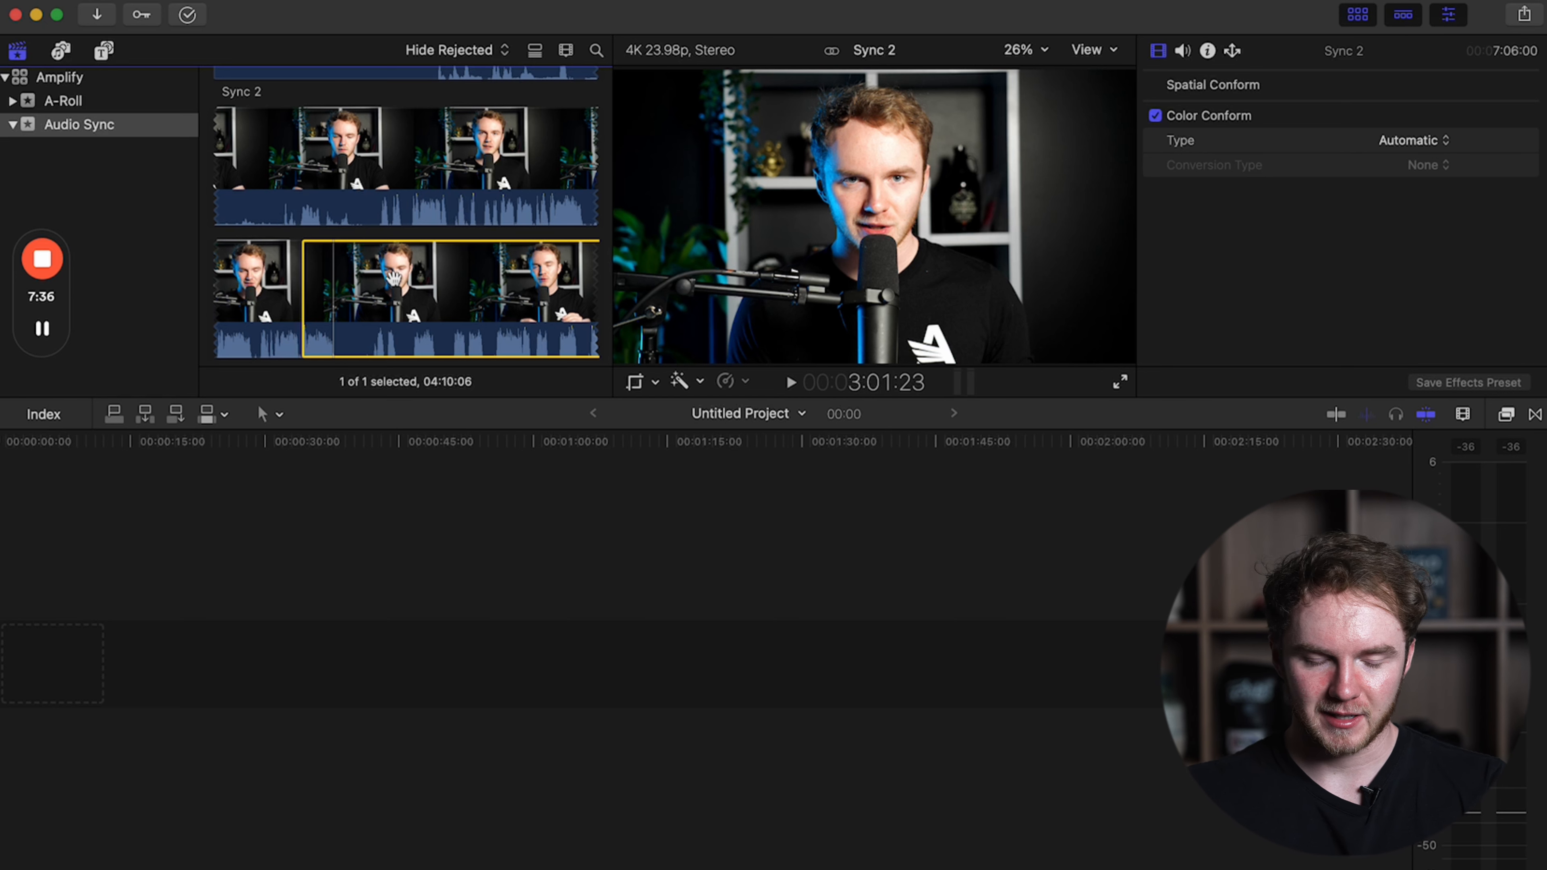
{"action": "key", "text": "o"}
{"action": "key", "text": "e"}
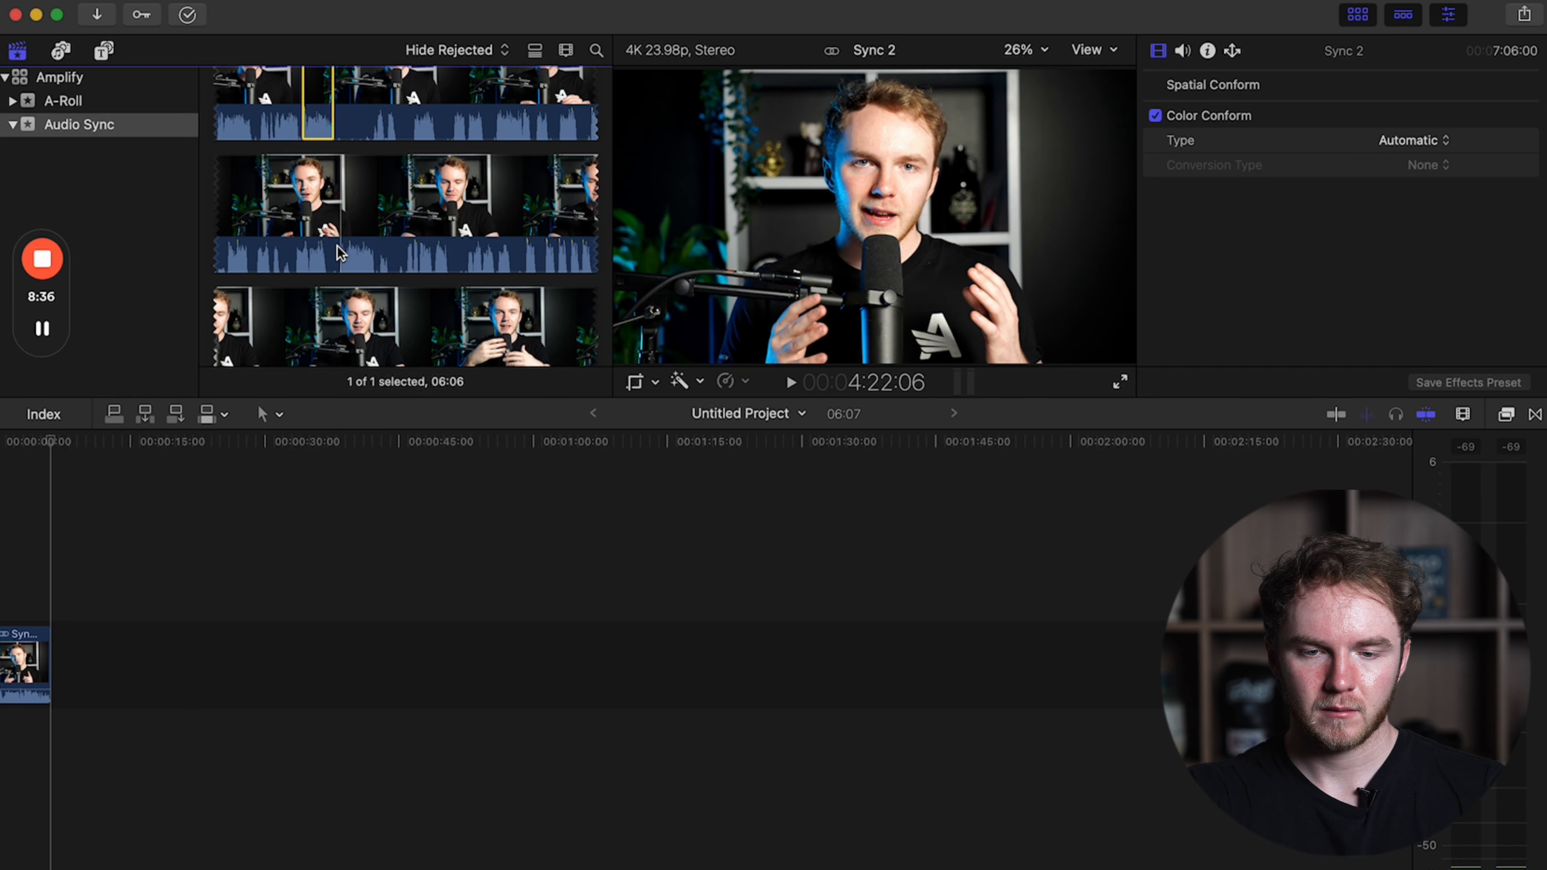
Mark further short takes in the rest of Sync 2 and append each to the end of the timeline.
{"action": "key", "text": "e"}
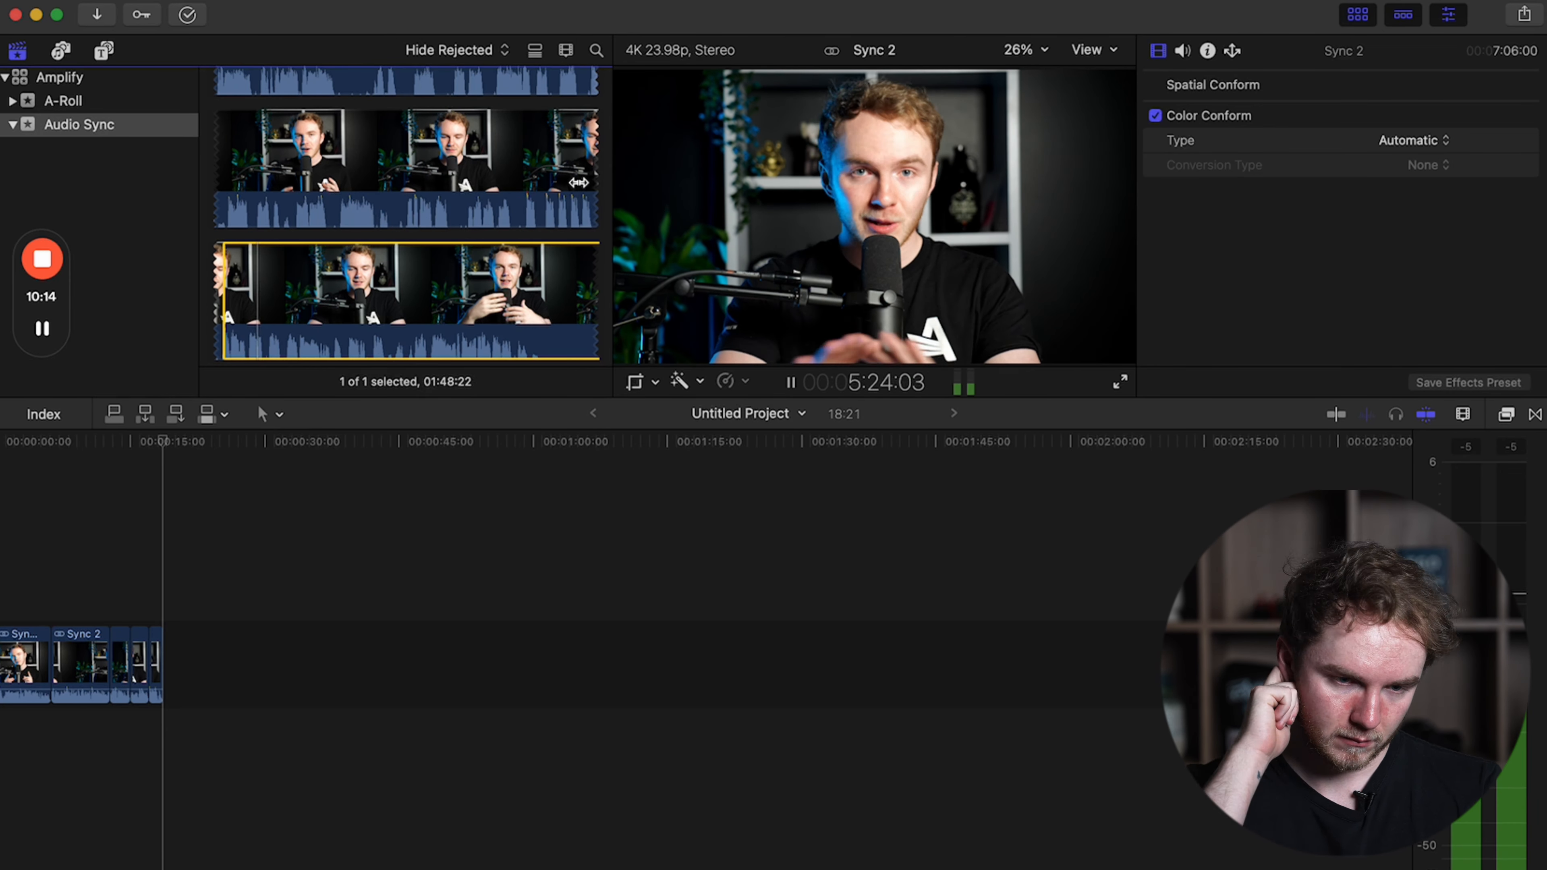
{"action": "key", "text": "i"}
{"action": "key", "text": "o"}
{"action": "key", "text": "e"}
{"action": "key", "text": "space"}
{"action": "scroll", "coordinate": [480, 251], "scroll_direction": "down", "scroll_amount": 4}
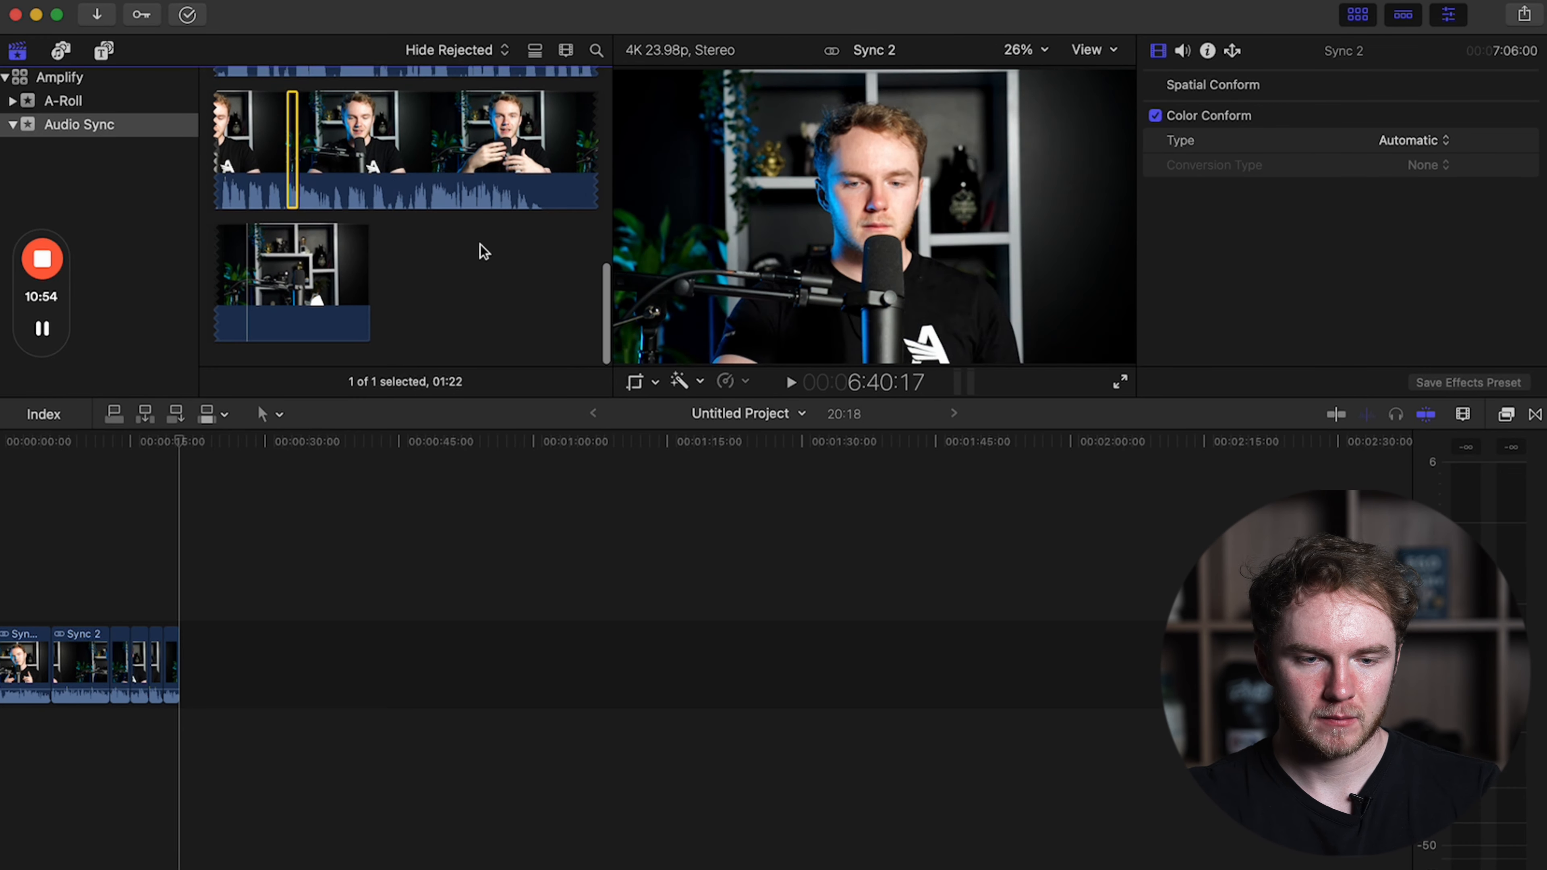
Show the color controls for the first timeline clip and play the assembled edit from the beginning.
{"action": "left_click", "coordinate": [15, 586]}
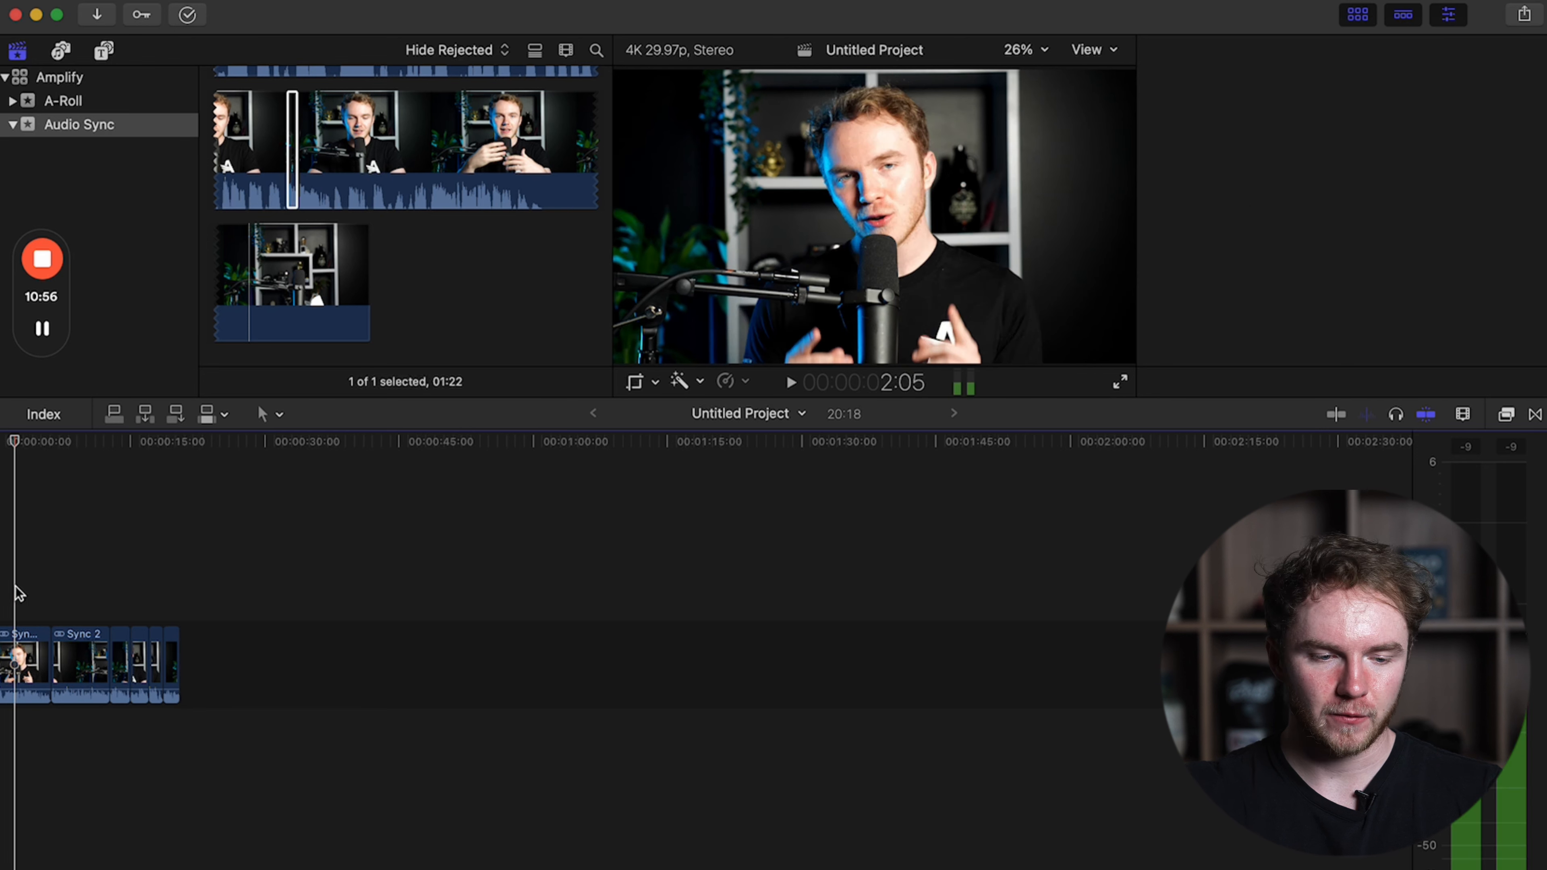
{"action": "key", "text": "super+6"}
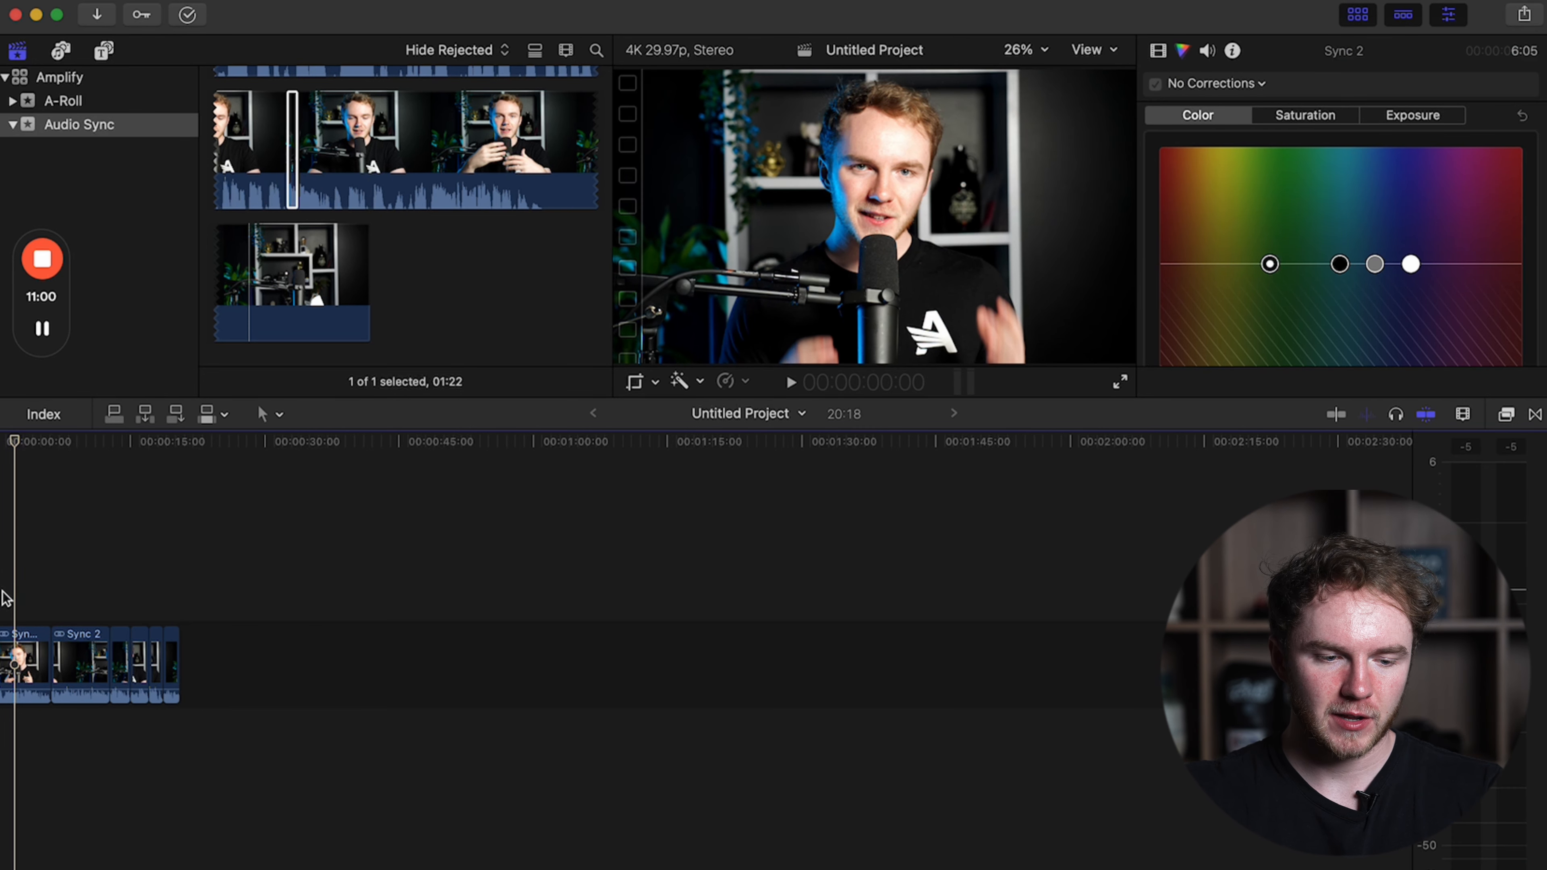
{"action": "key", "text": "Home"}
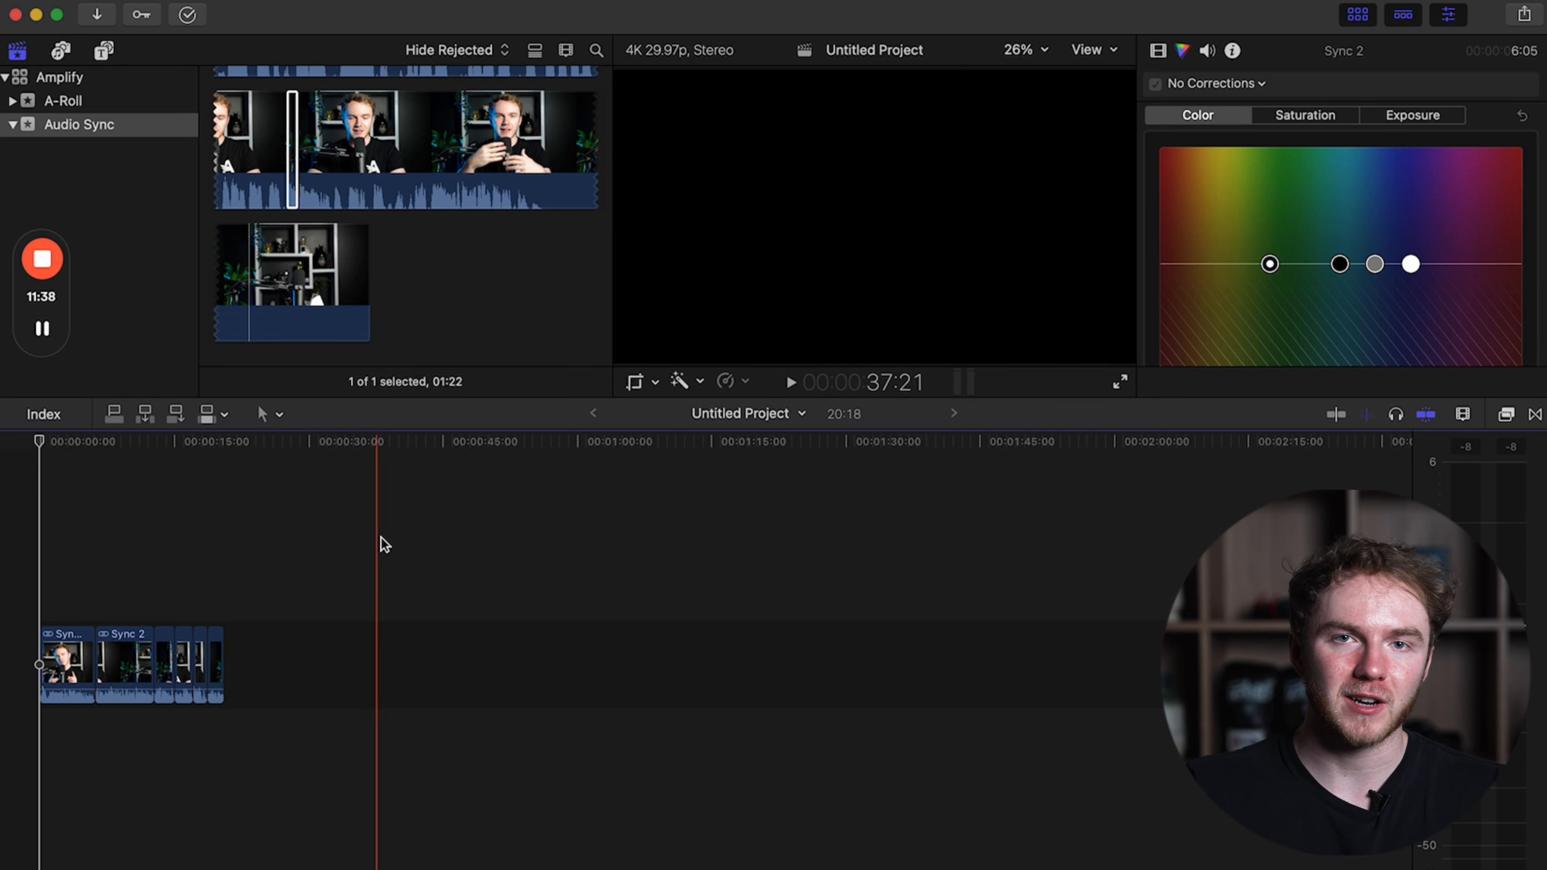
{"action": "key", "text": "space"}
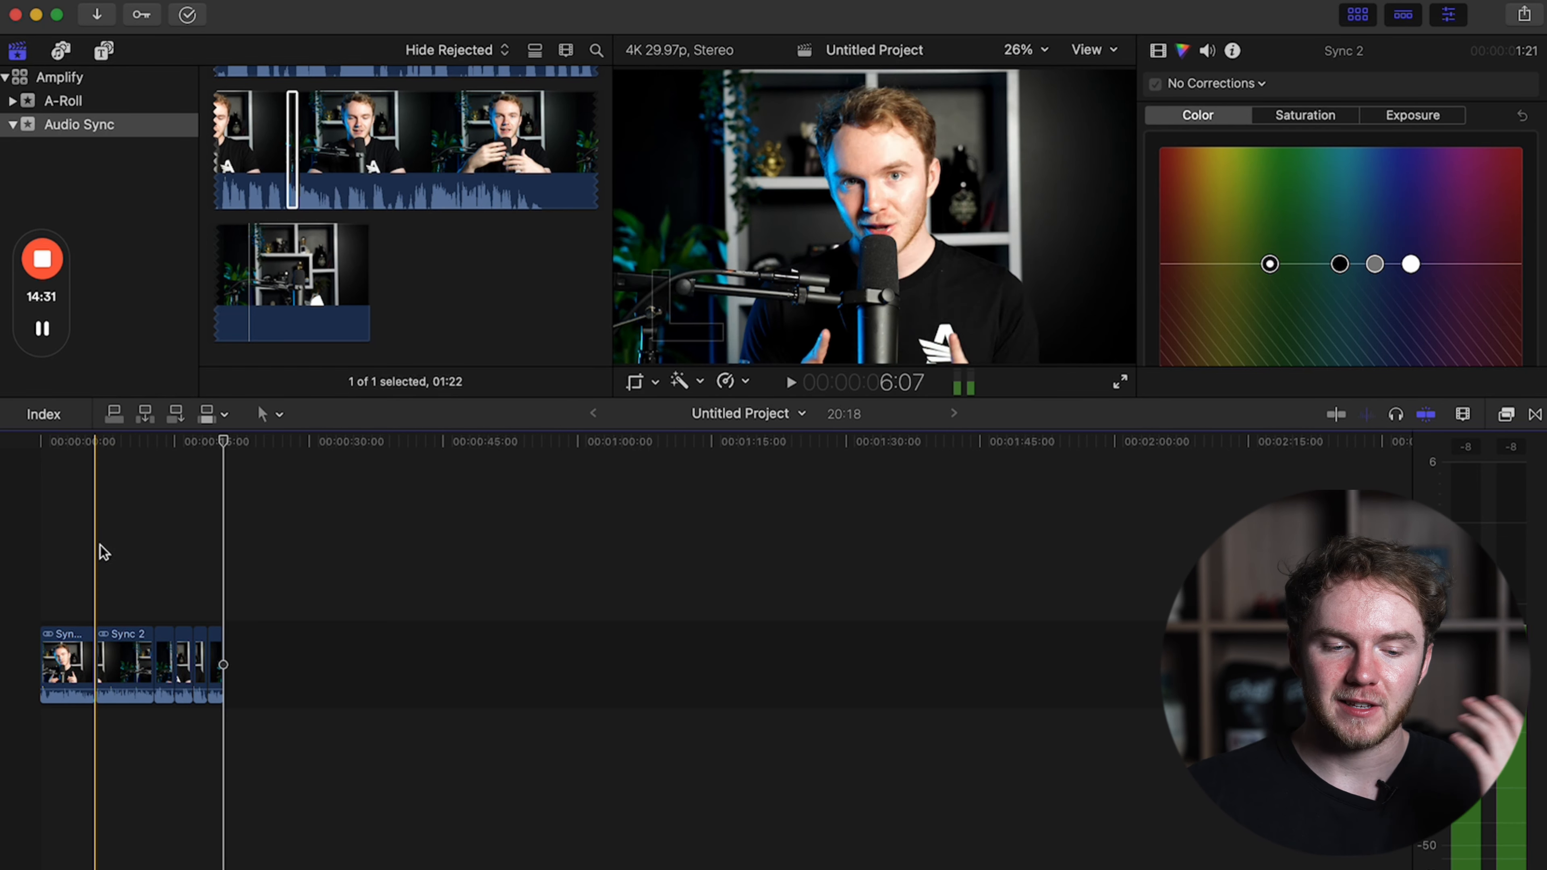
Add a 100% Scale (All) keyframe at the start of the second timeline clip for a gradual zoom, and play the animated section.
{"action": "left_click", "coordinate": [122, 638]}
{"action": "left_click", "coordinate": [100, 593]}
{"action": "left_click", "coordinate": [110, 646]}
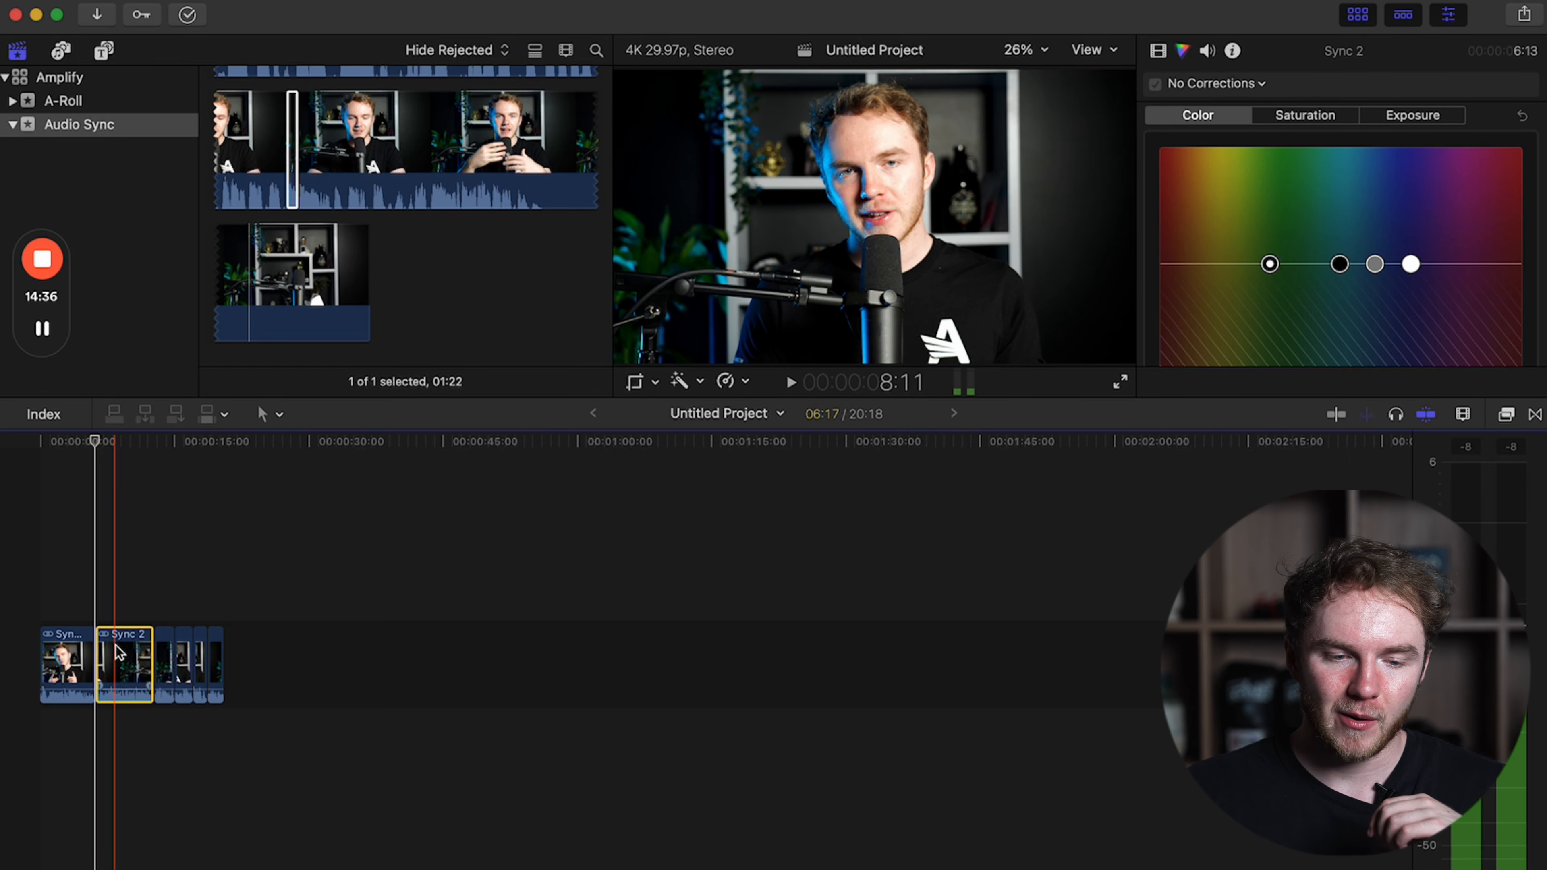
{"action": "left_click", "coordinate": [1158, 53]}
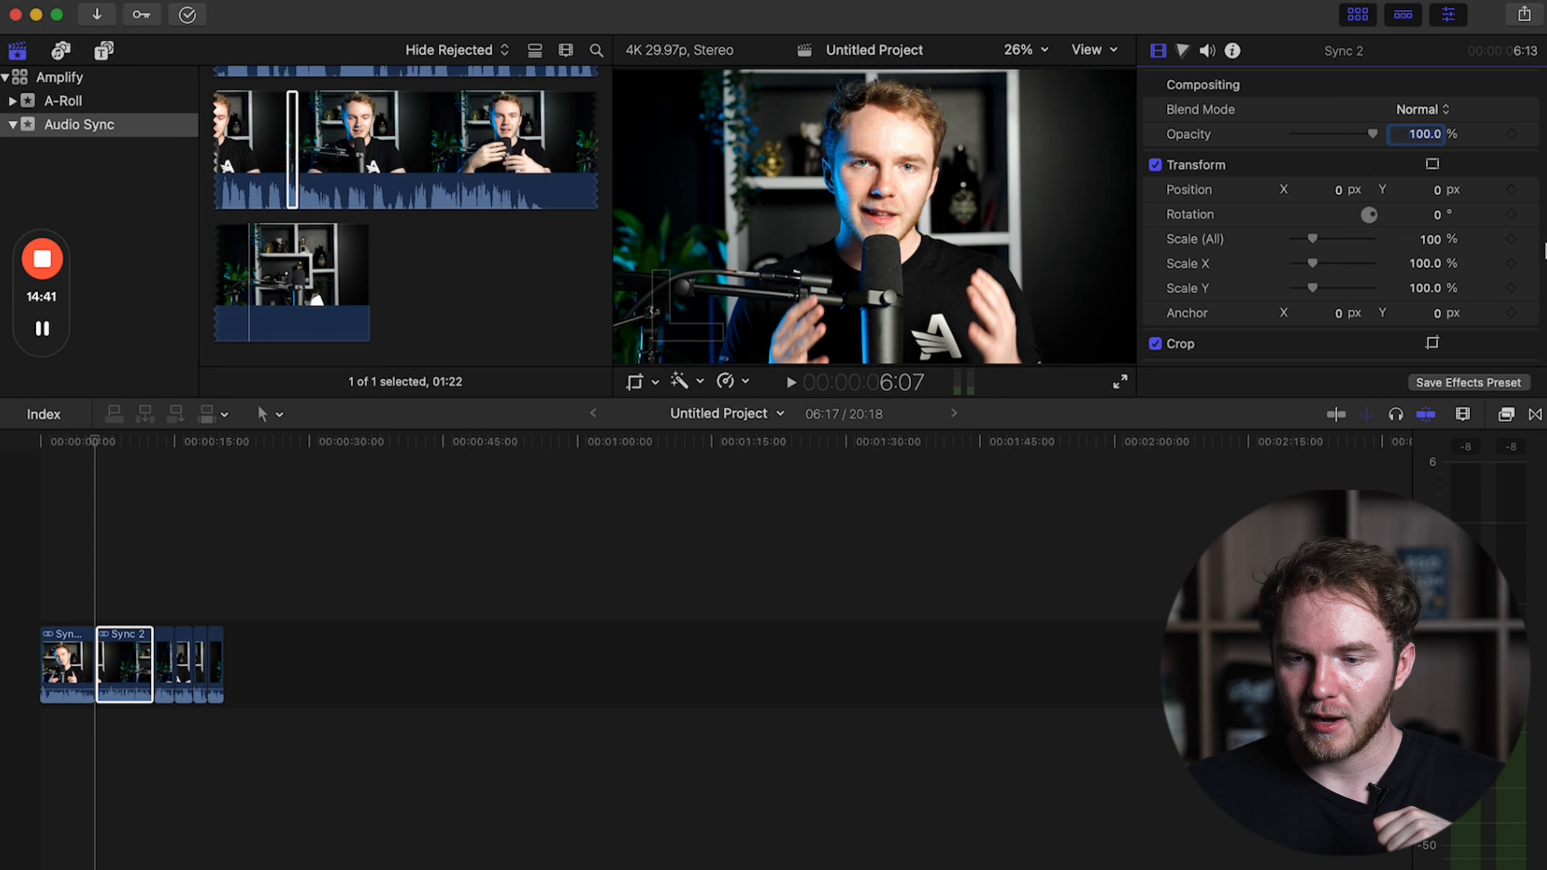
{"action": "left_click", "coordinate": [1512, 239]}
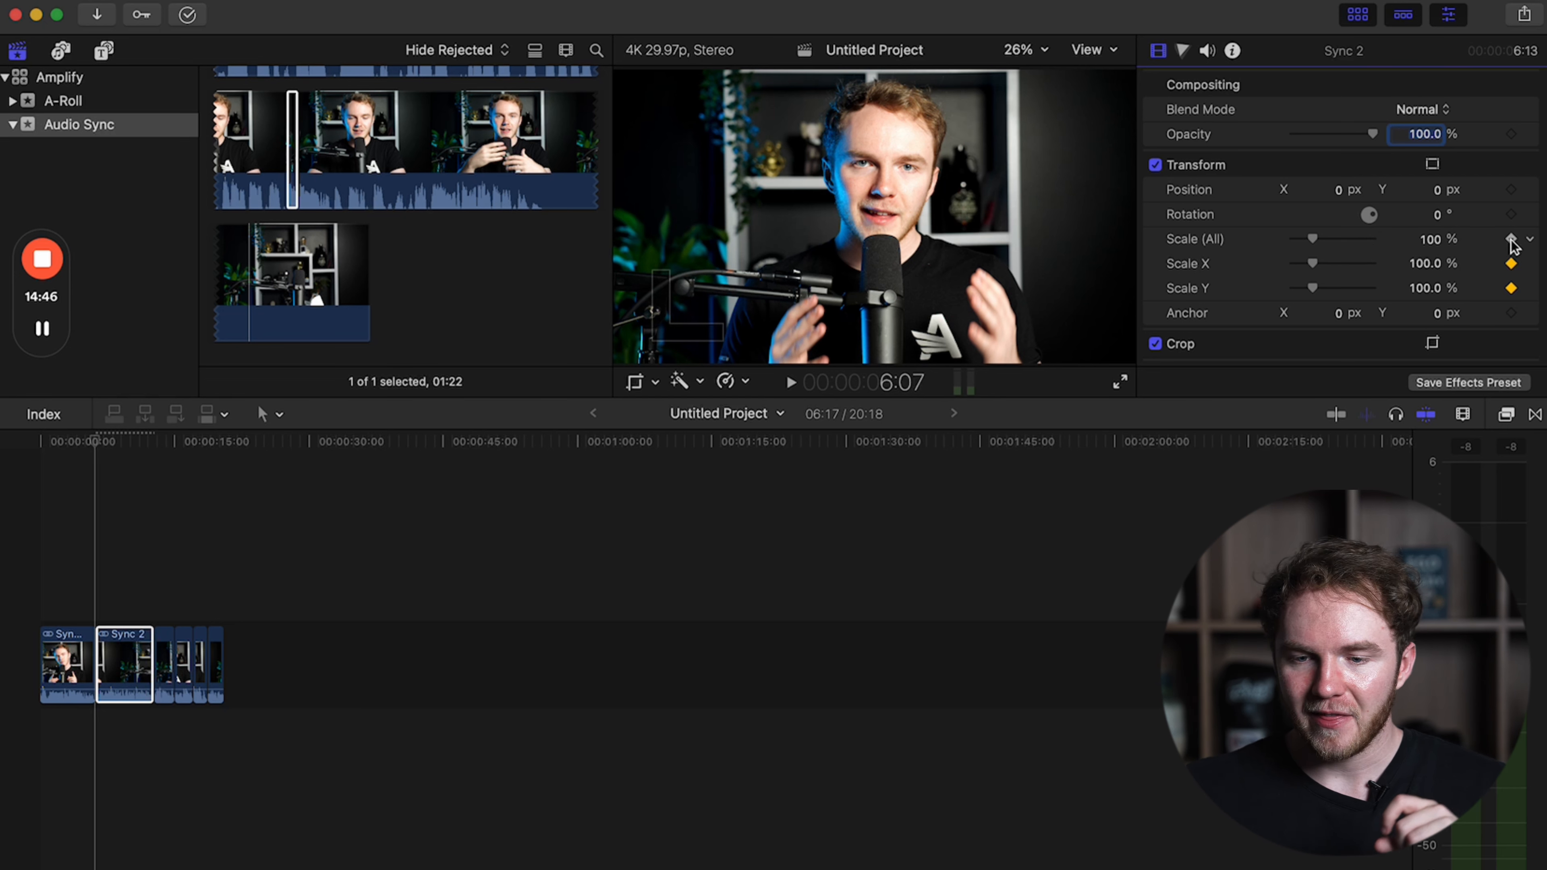
{"action": "left_click", "coordinate": [153, 595]}
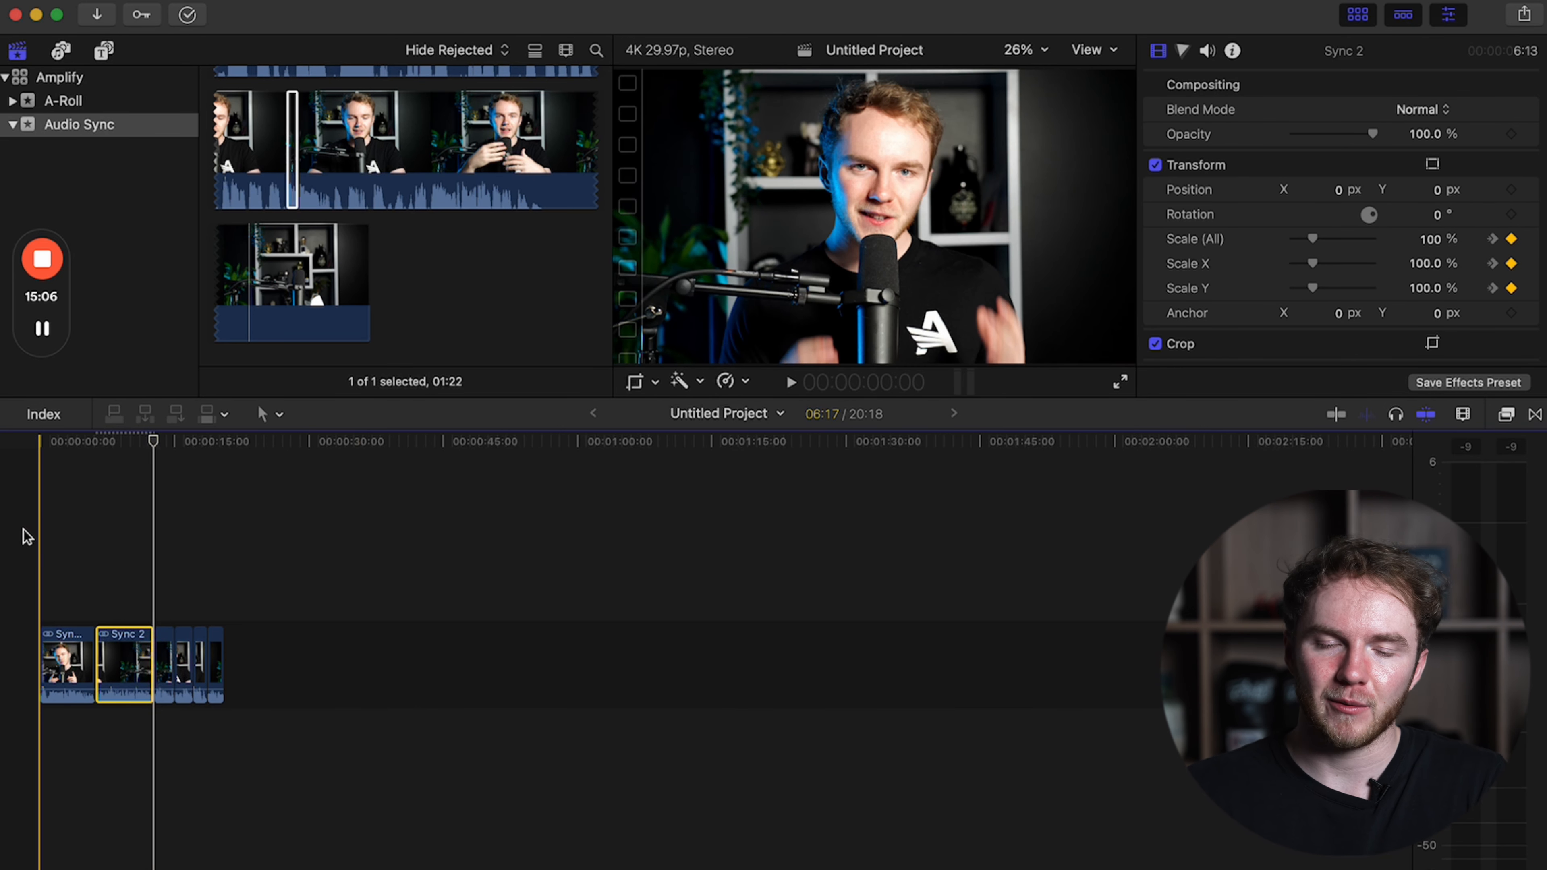
{"action": "key", "text": "space"}
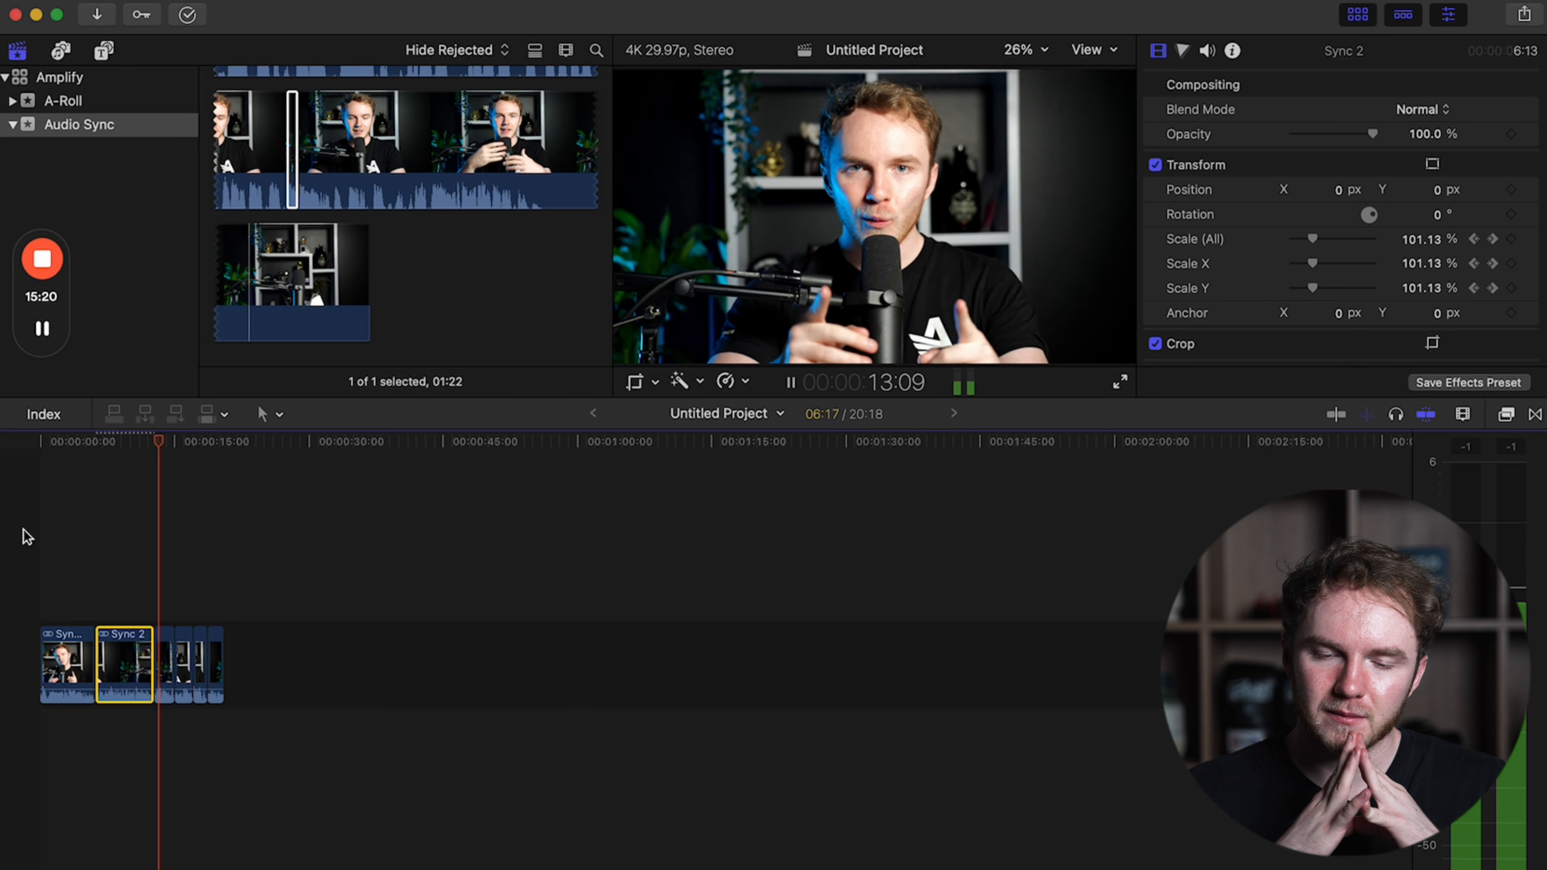
{"action": "key", "text": "space"}
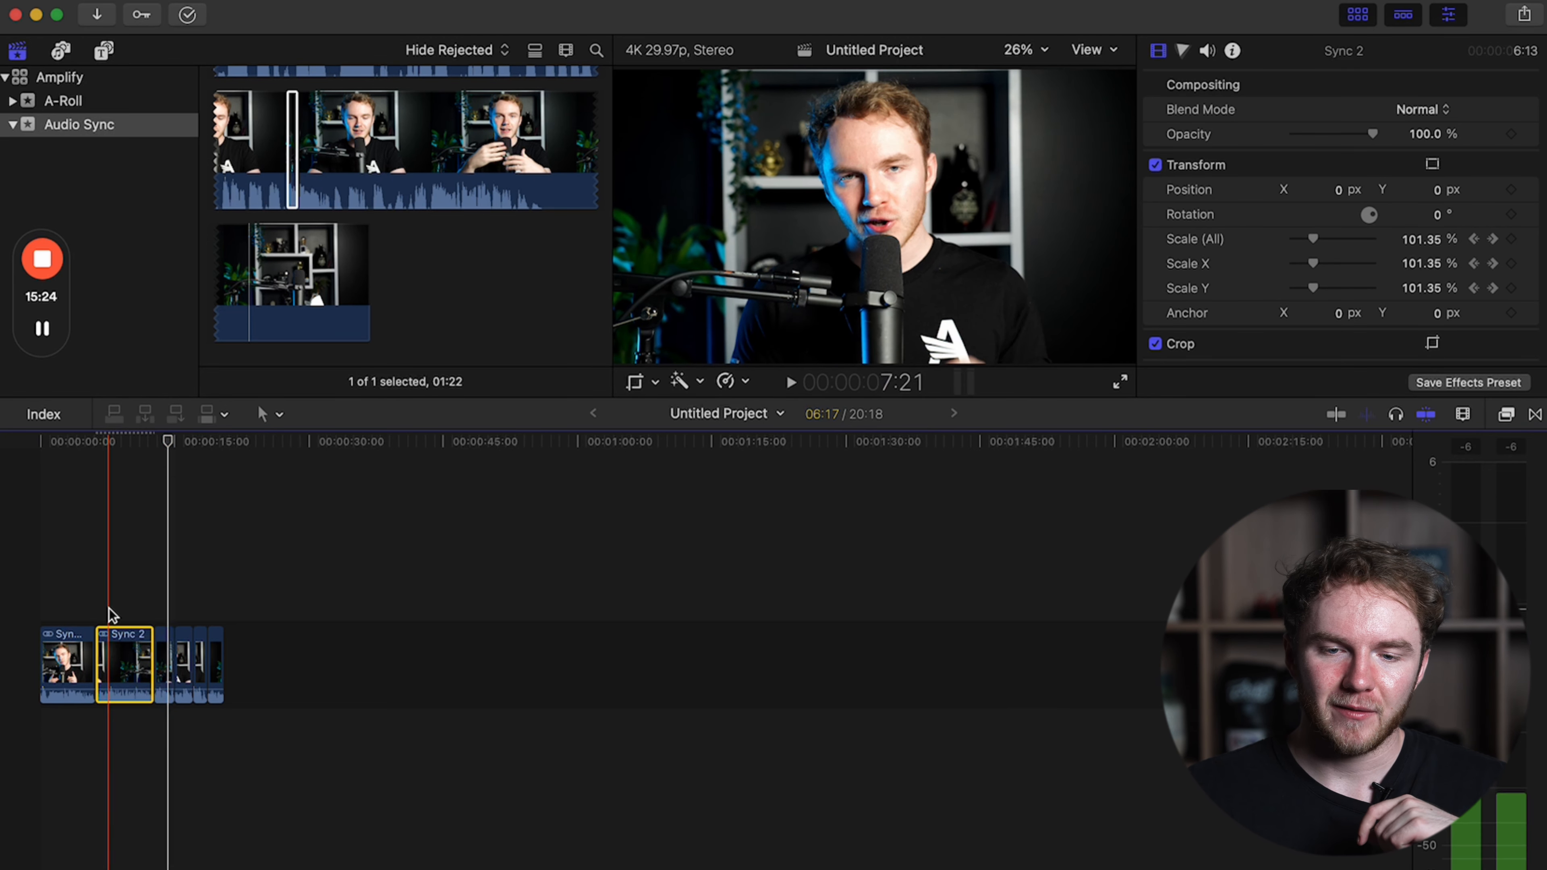
Apply a Ken Burns effect to the fourth timeline clip, enlarging the end frame to just inside the full picture, and play it back.
{"action": "key", "text": "super+equal"}
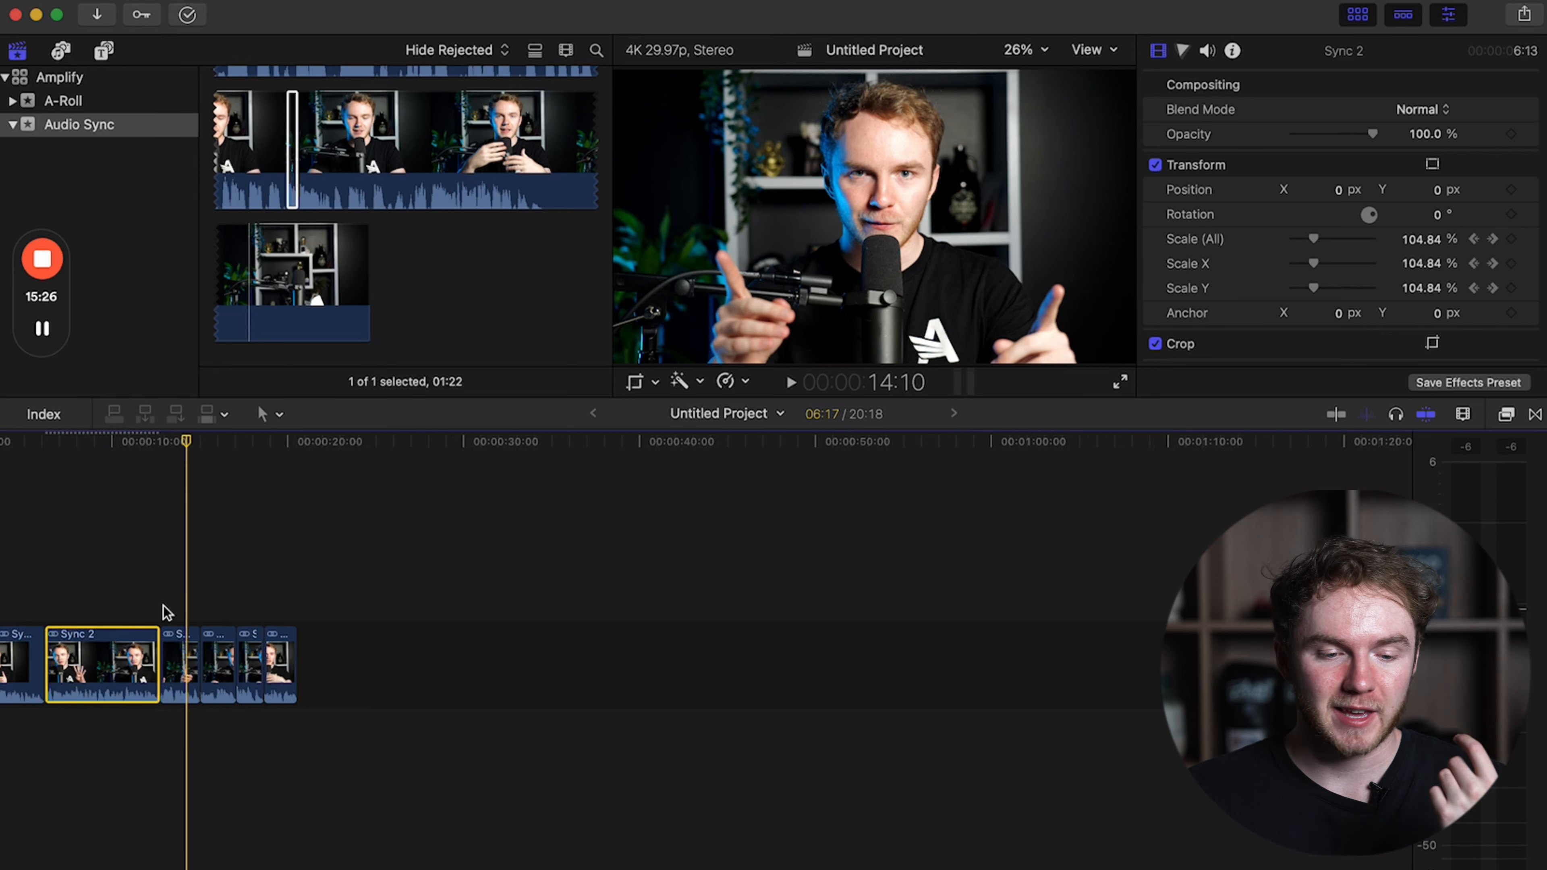
{"action": "key", "text": "super+equal"}
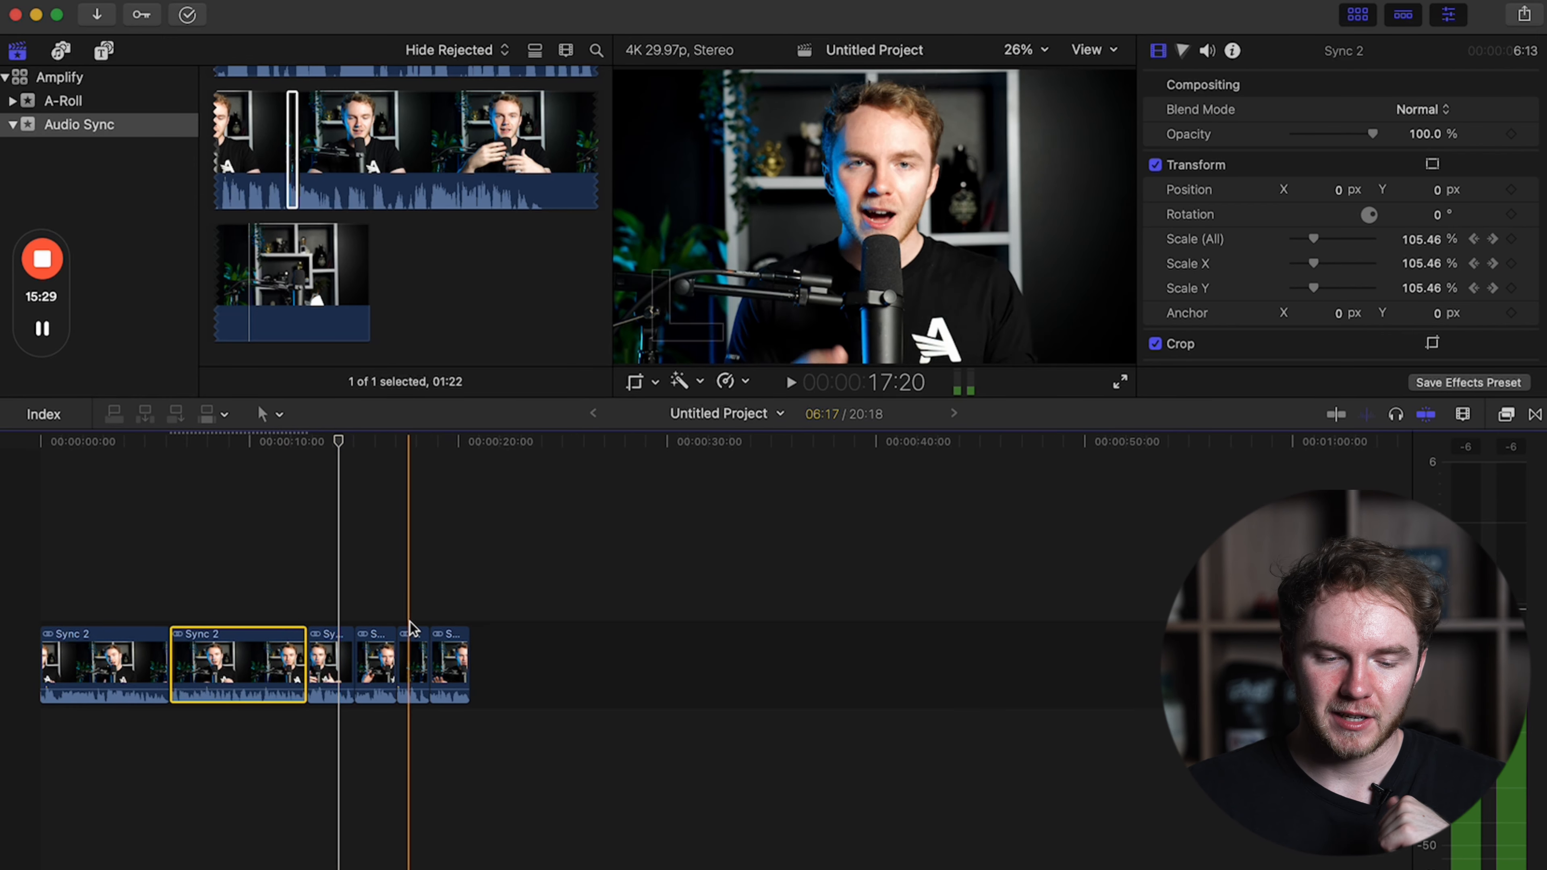
{"action": "left_click", "coordinate": [357, 615]}
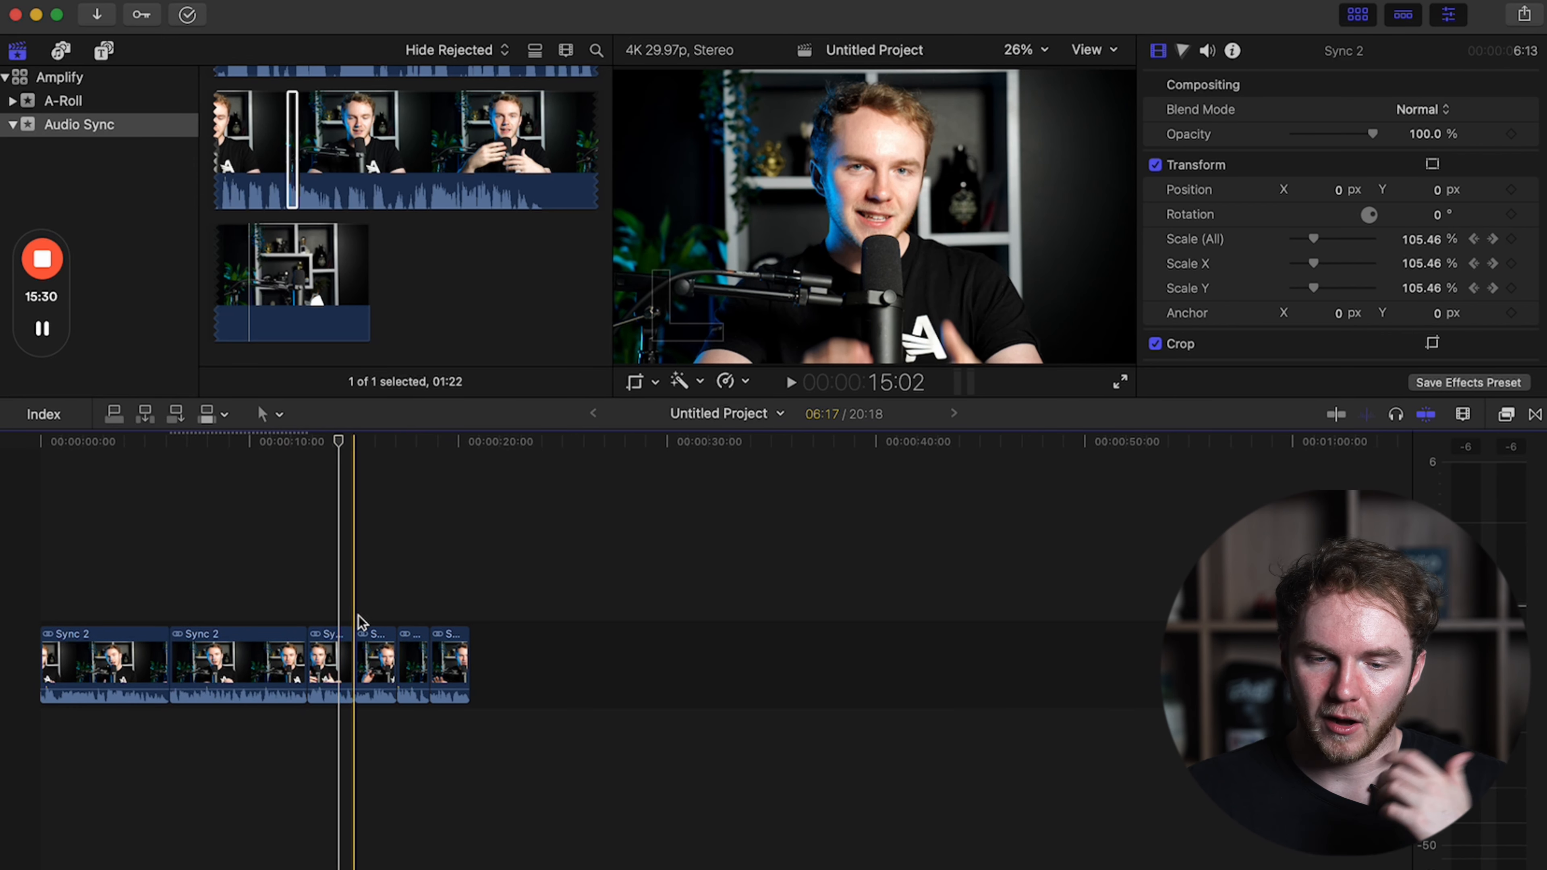
{"action": "left_click", "coordinate": [365, 646]}
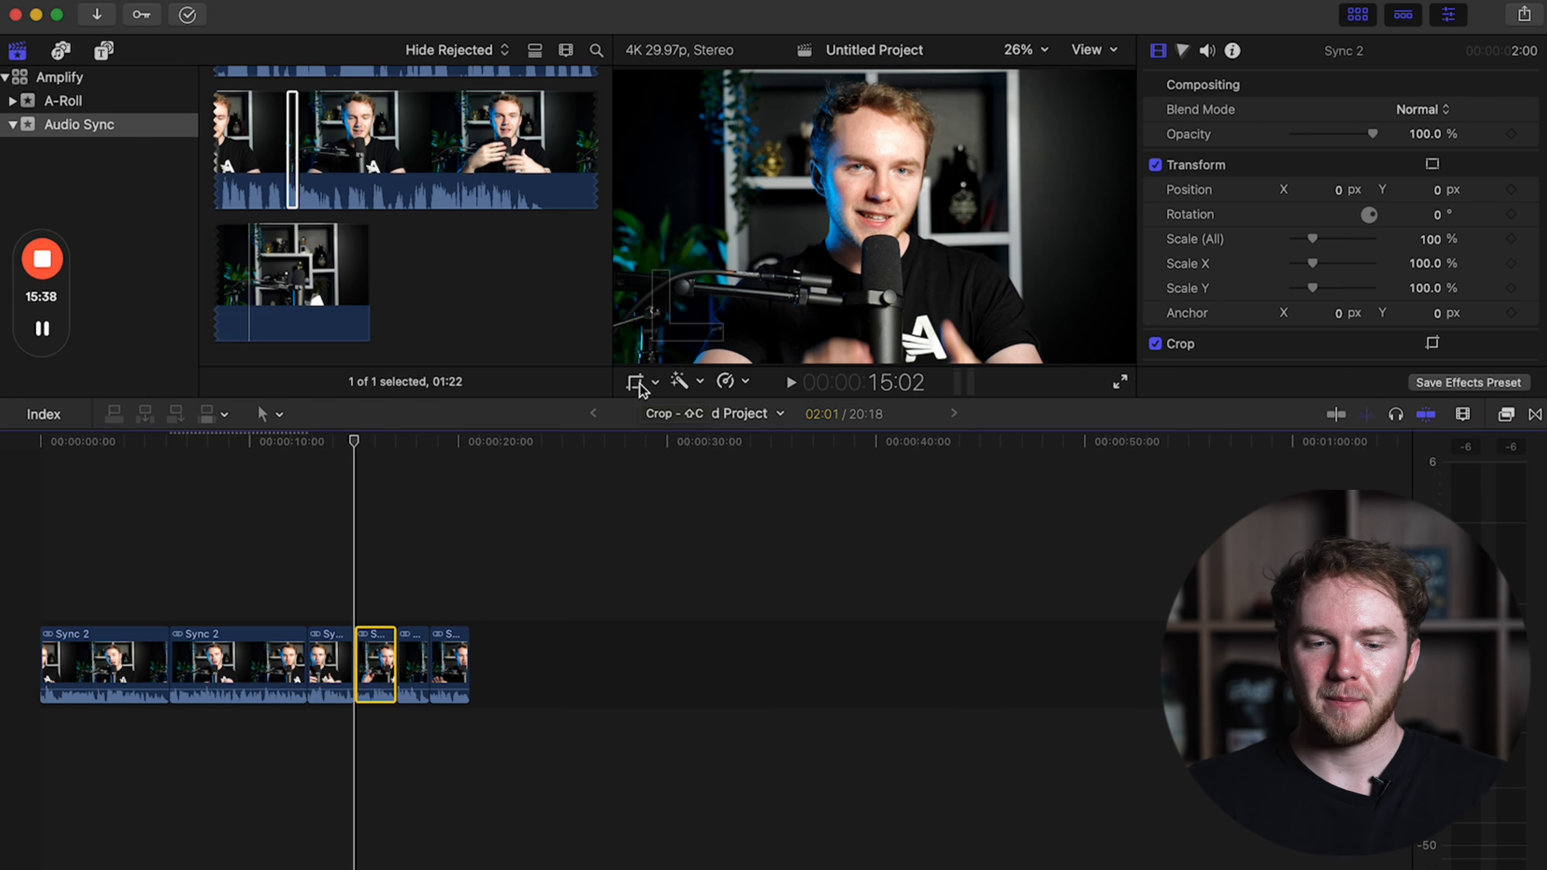
{"action": "left_click", "coordinate": [636, 383]}
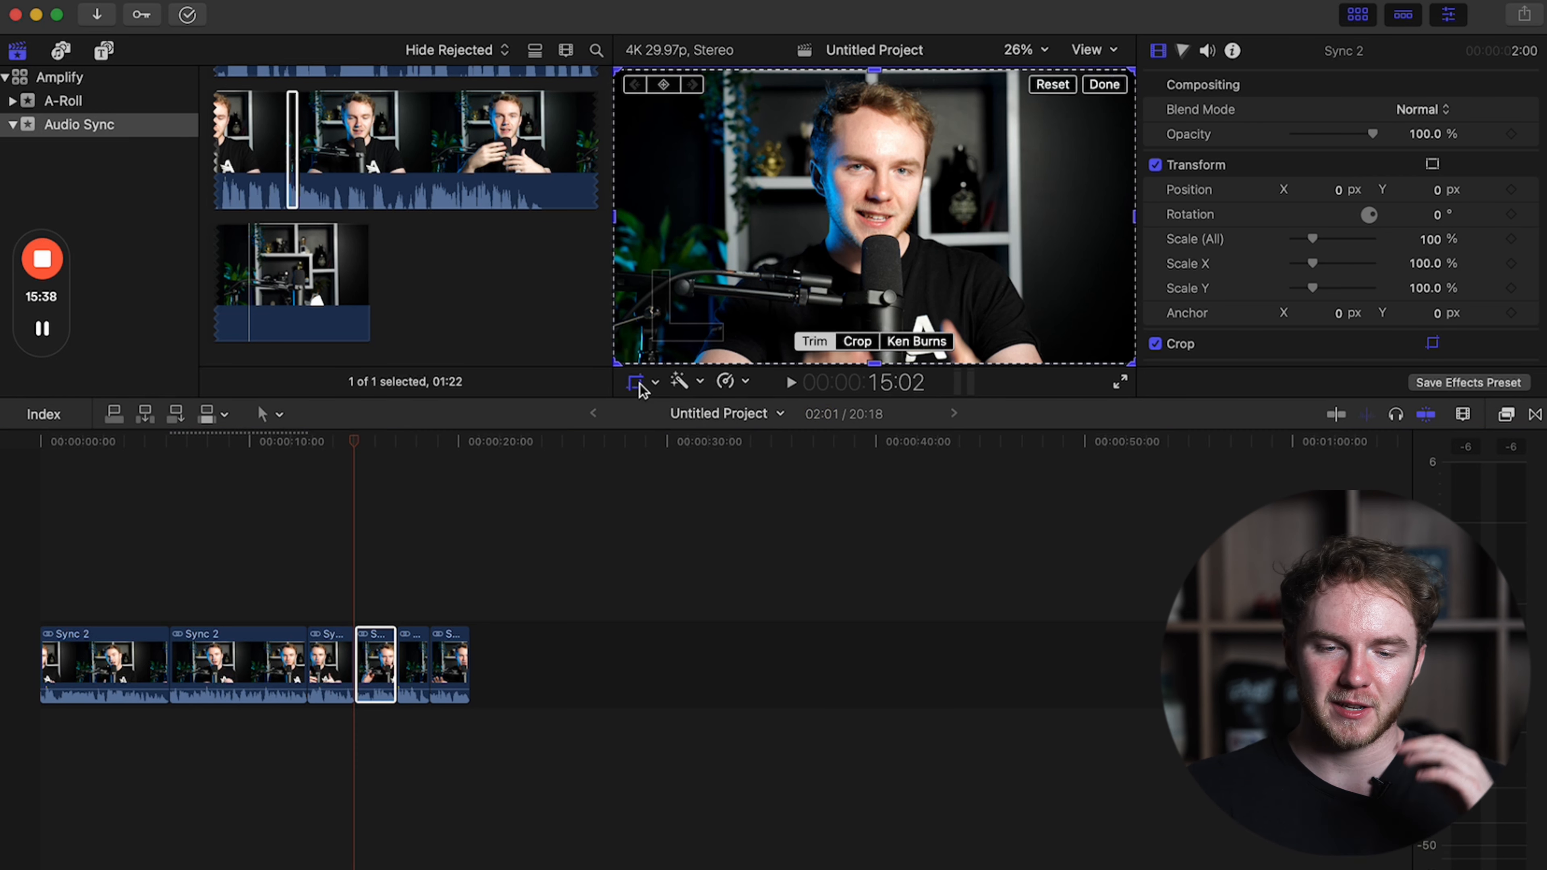
{"action": "left_click", "coordinate": [909, 343]}
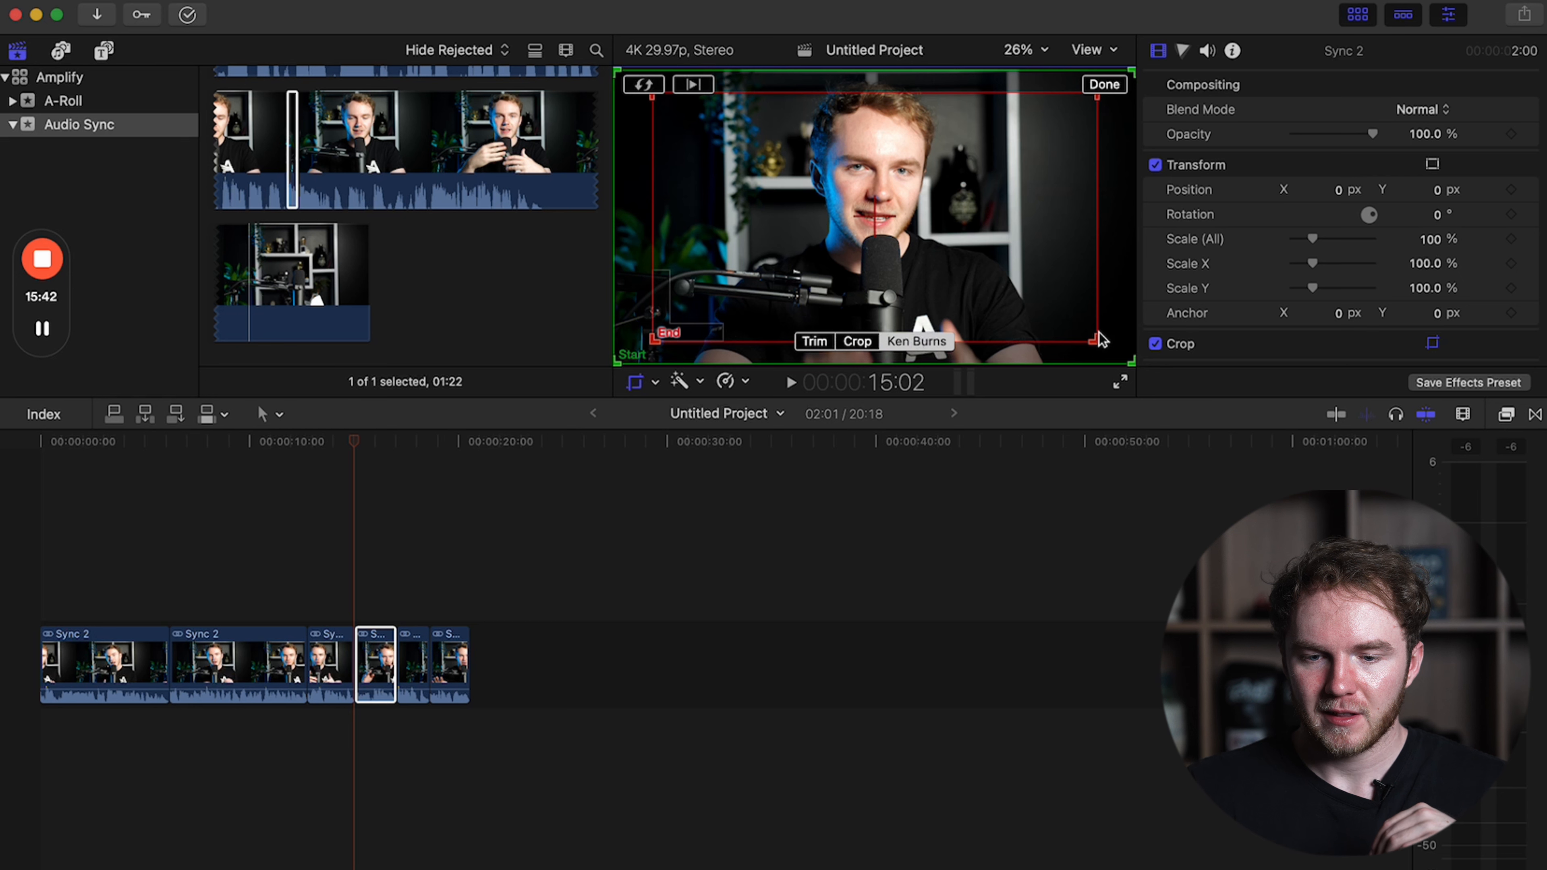
{"action": "left_click_drag", "start_coordinate": [1095, 340], "coordinate": [1123, 356]}
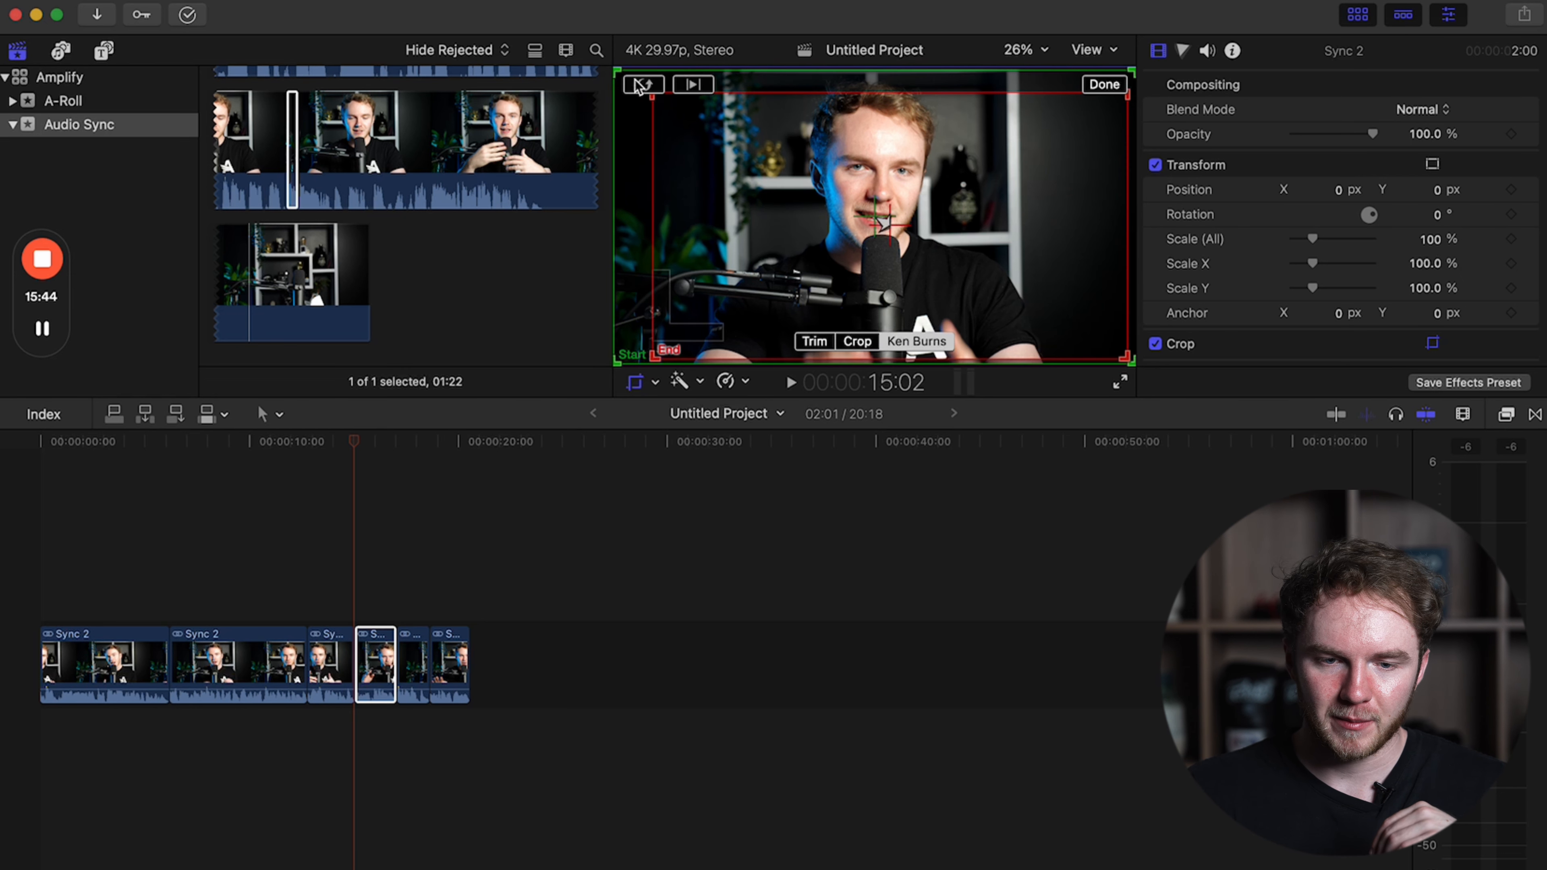
{"action": "left_click_drag", "start_coordinate": [654, 96], "coordinate": [618, 74]}
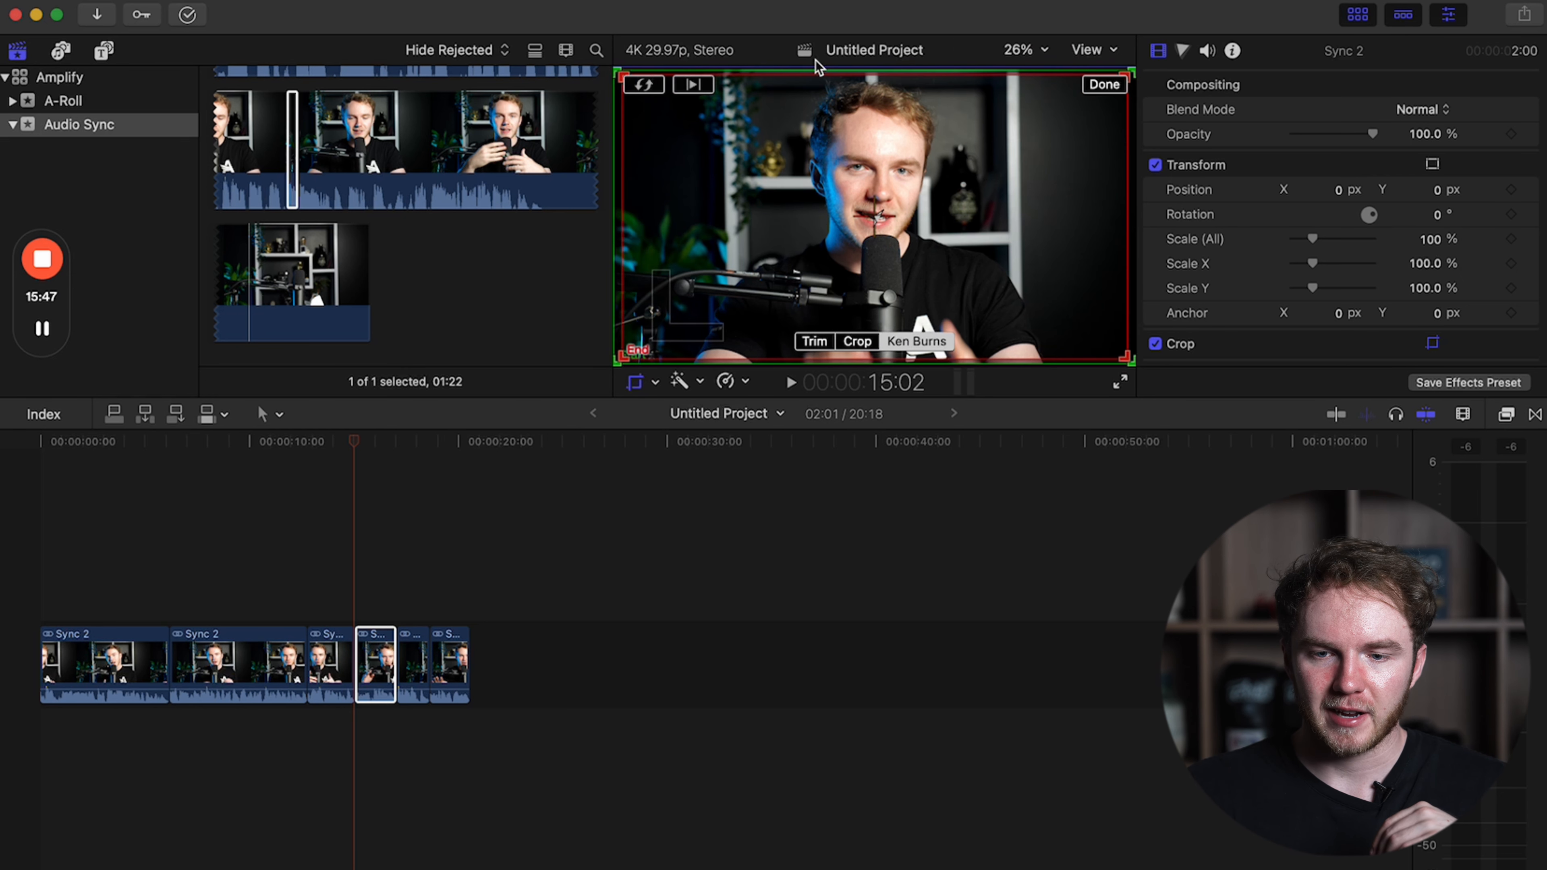
{"action": "left_click", "coordinate": [1108, 87]}
{"action": "key", "text": "space"}
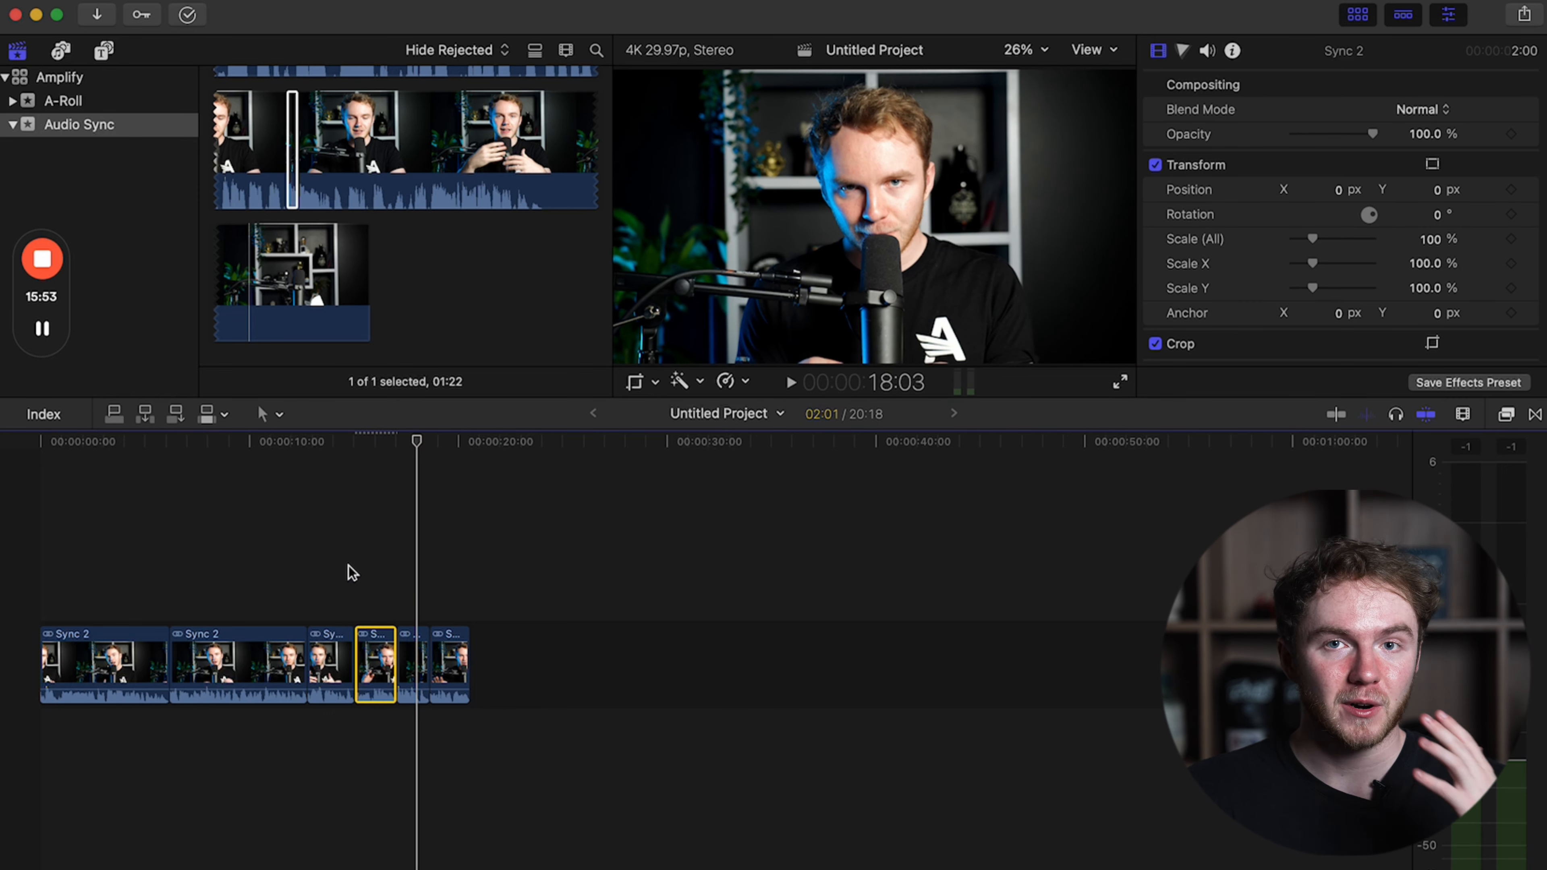
{"action": "key", "text": "space"}
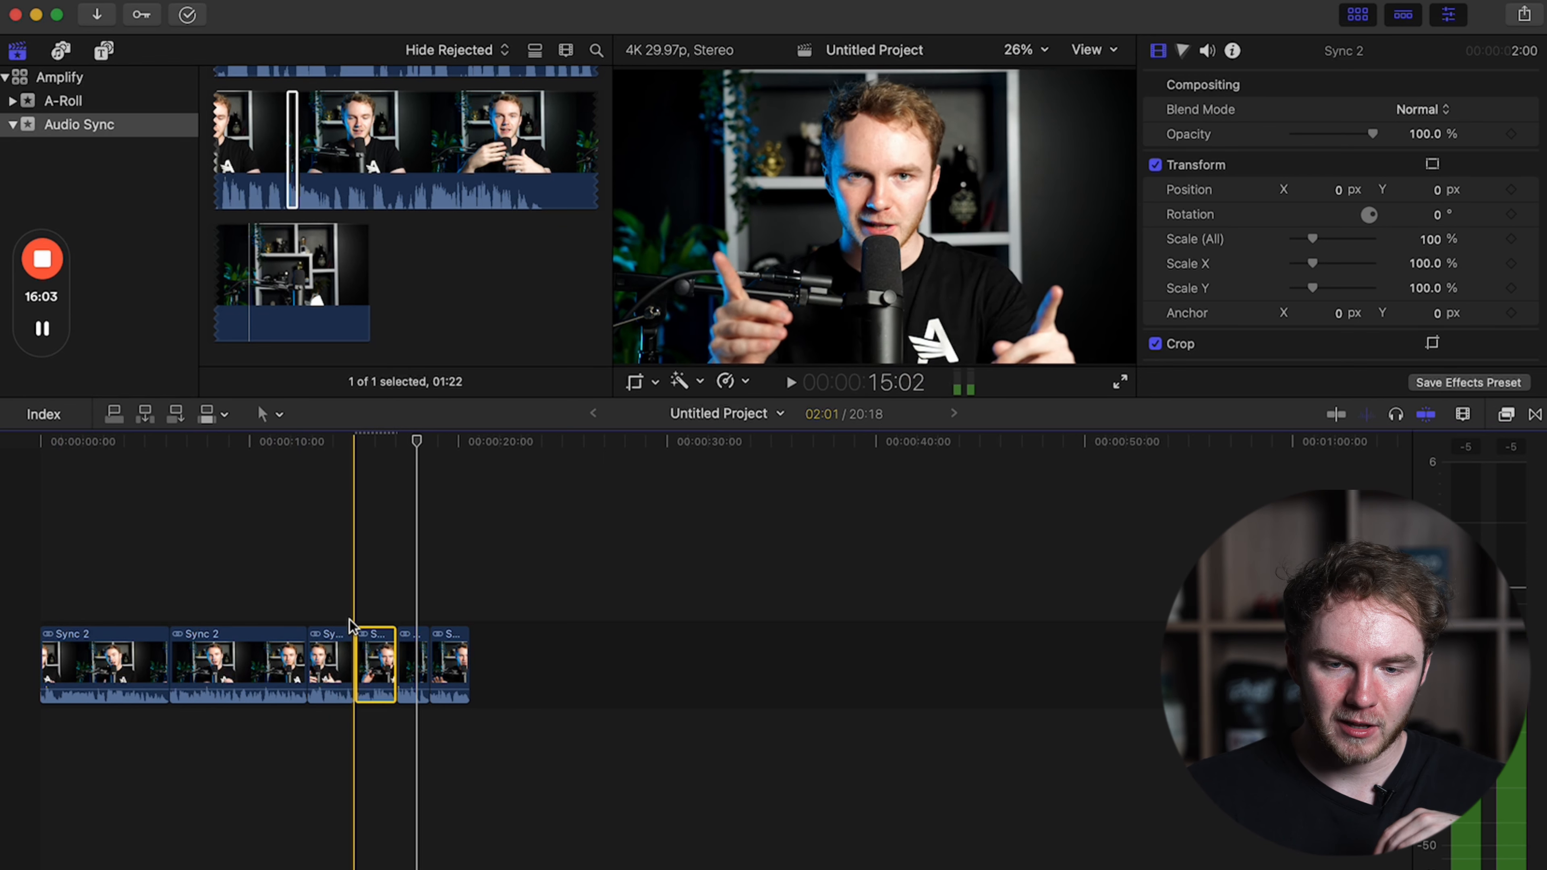
Apply a Ken Burns effect to the last timeline clip with its end frame enlarged to just inside the full picture.
{"action": "left_click", "coordinate": [449, 643]}
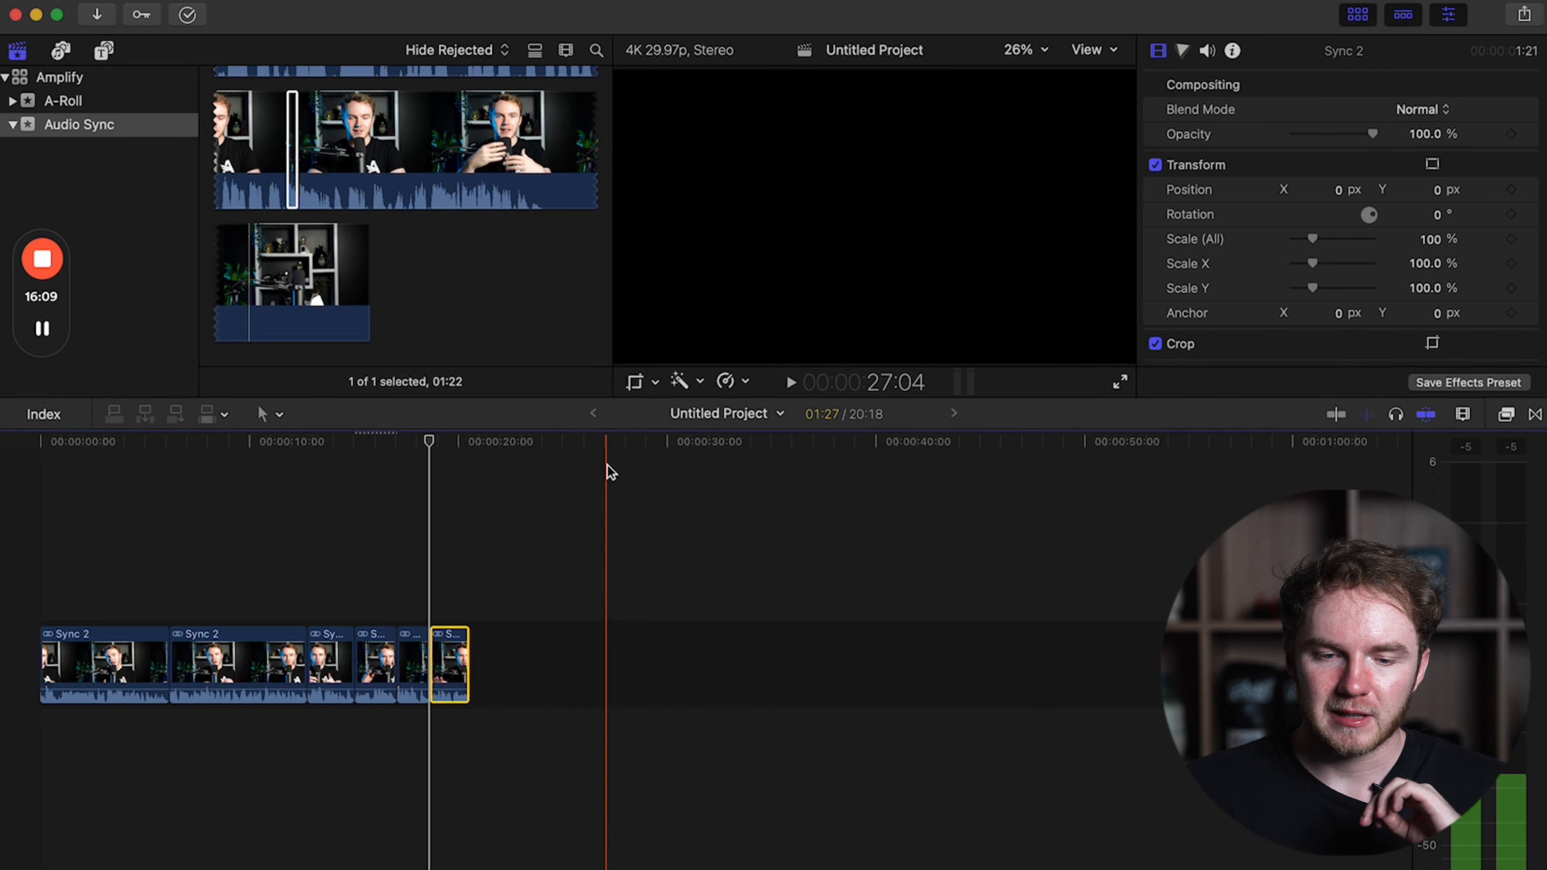
{"action": "left_click", "coordinate": [634, 382]}
{"action": "left_click", "coordinate": [915, 342]}
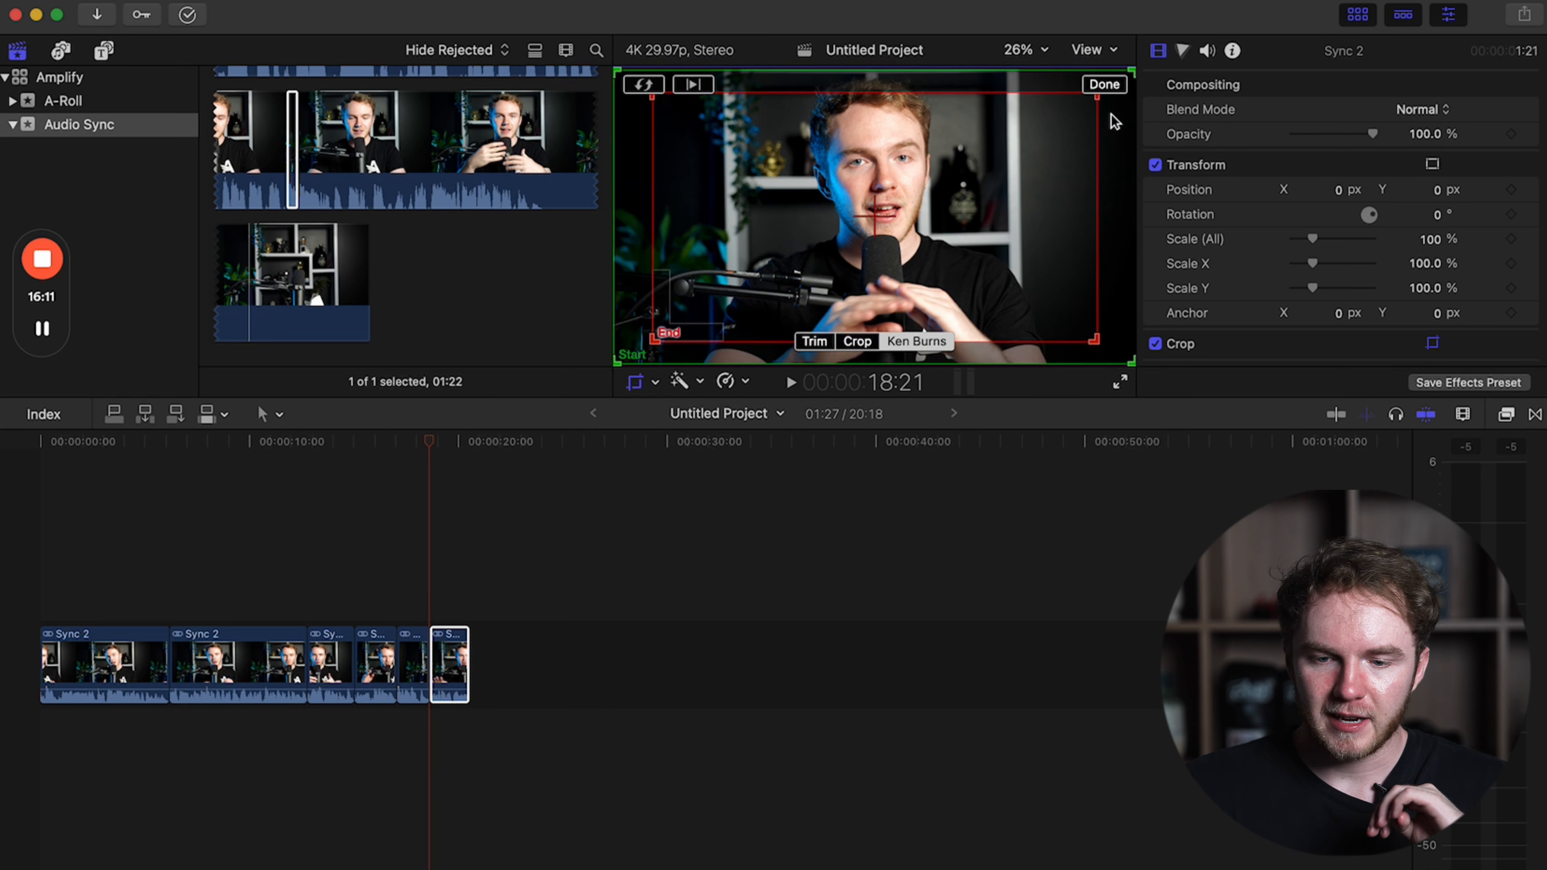
{"action": "left_click_drag", "start_coordinate": [1122, 359], "coordinate": [1127, 359]}
{"action": "left_click_drag", "start_coordinate": [652, 98], "coordinate": [617, 78]}
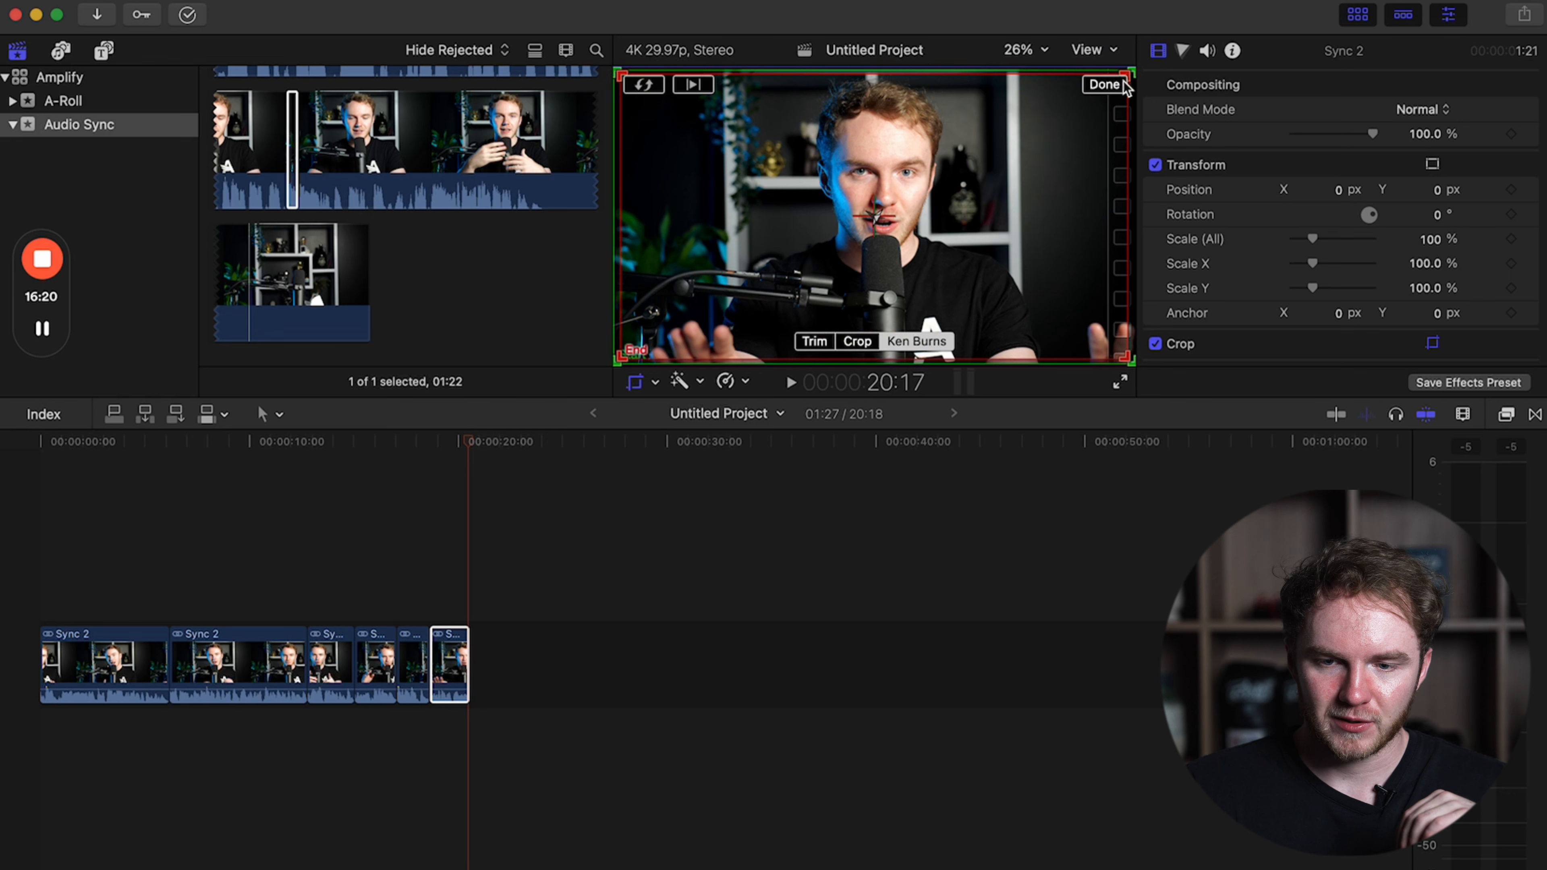
{"action": "left_click", "coordinate": [1104, 85]}
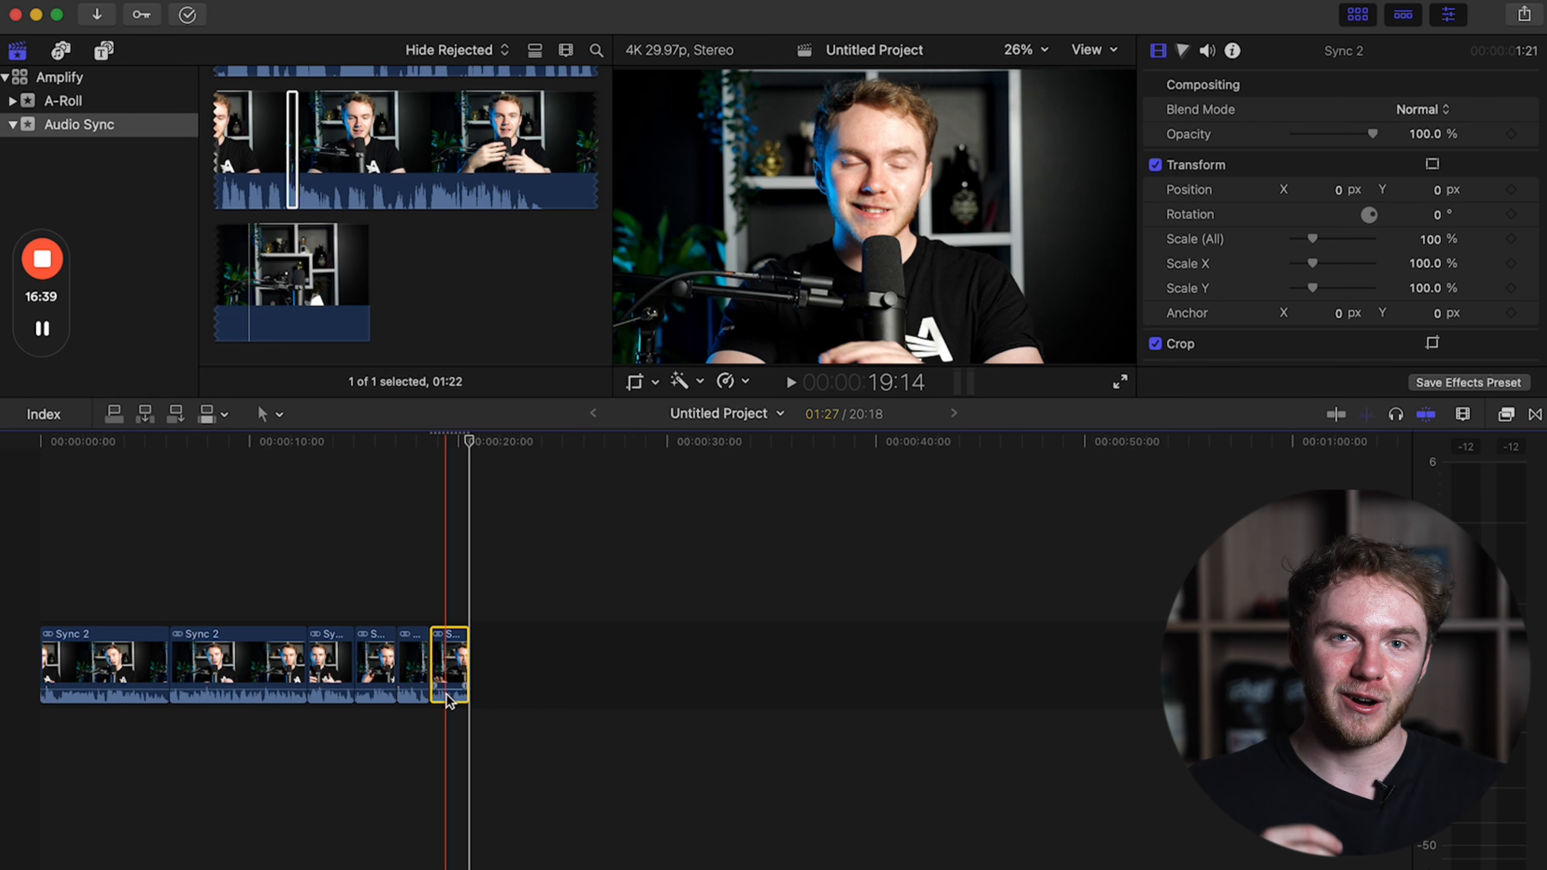
Try cropping the fifth timeline clip inward from the lower-right corner of its picture.
{"action": "key", "text": "super+equal"}
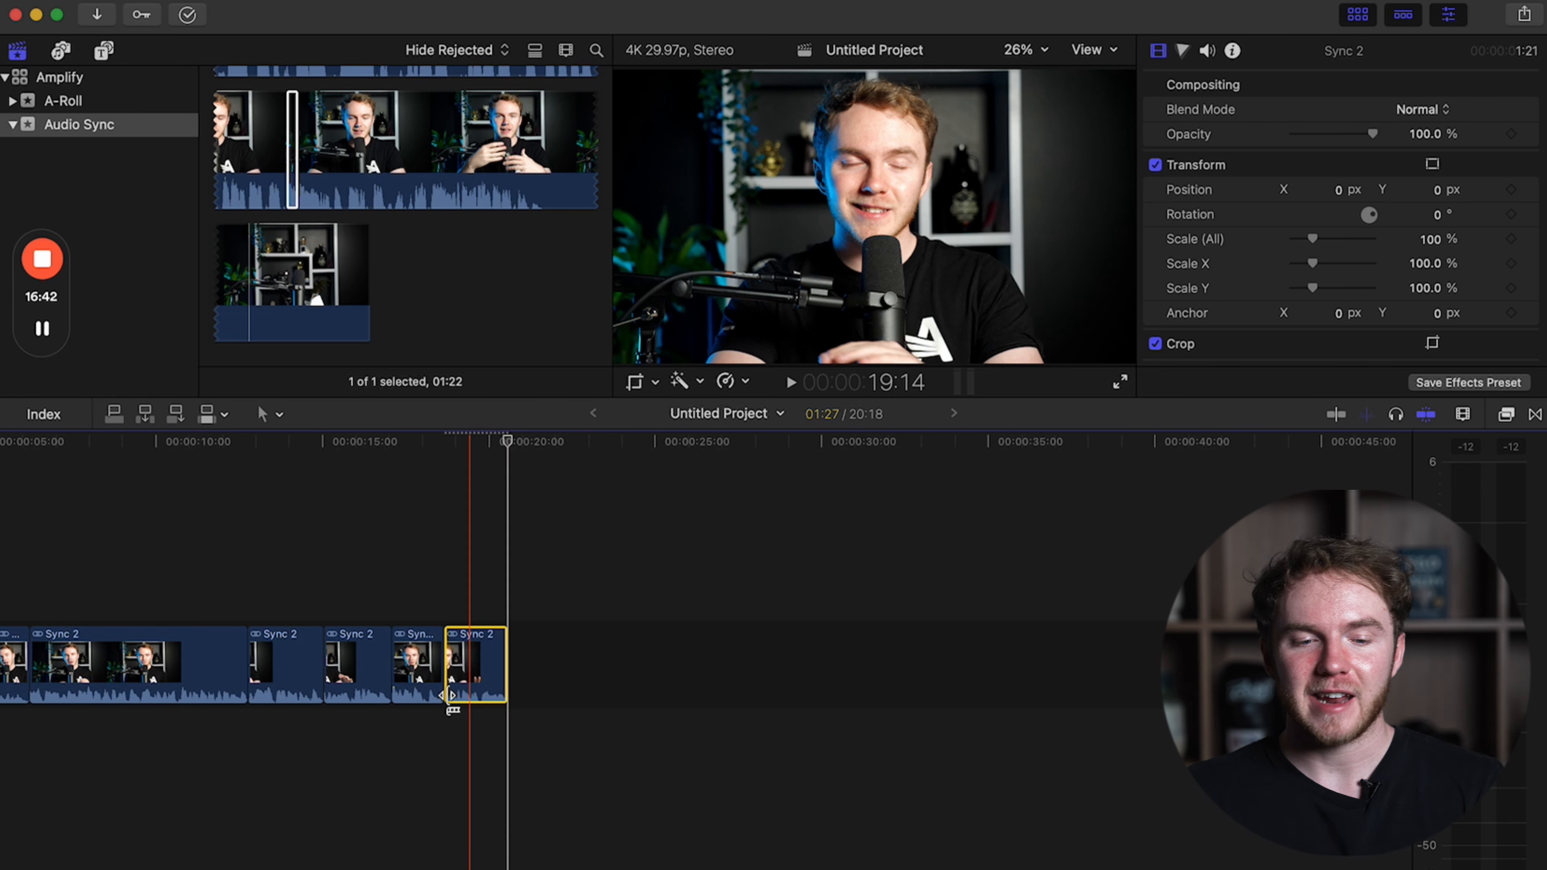
{"action": "scroll", "coordinate": [415, 722], "scroll_direction": "left", "scroll_amount": 4}
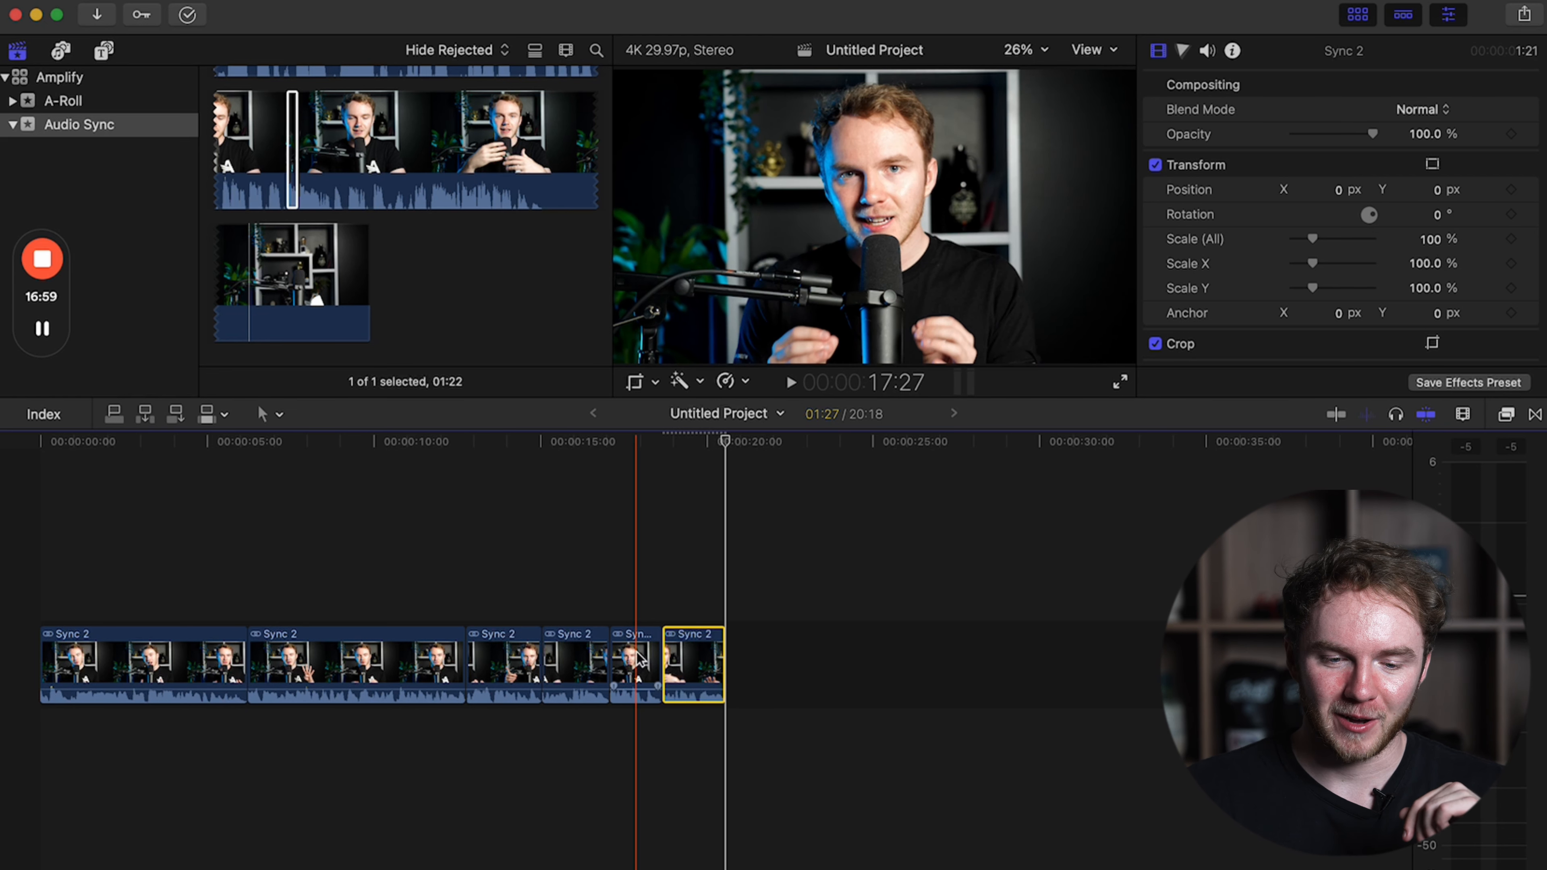
{"action": "key", "text": "super+equal"}
{"action": "key", "text": "super+equal"}
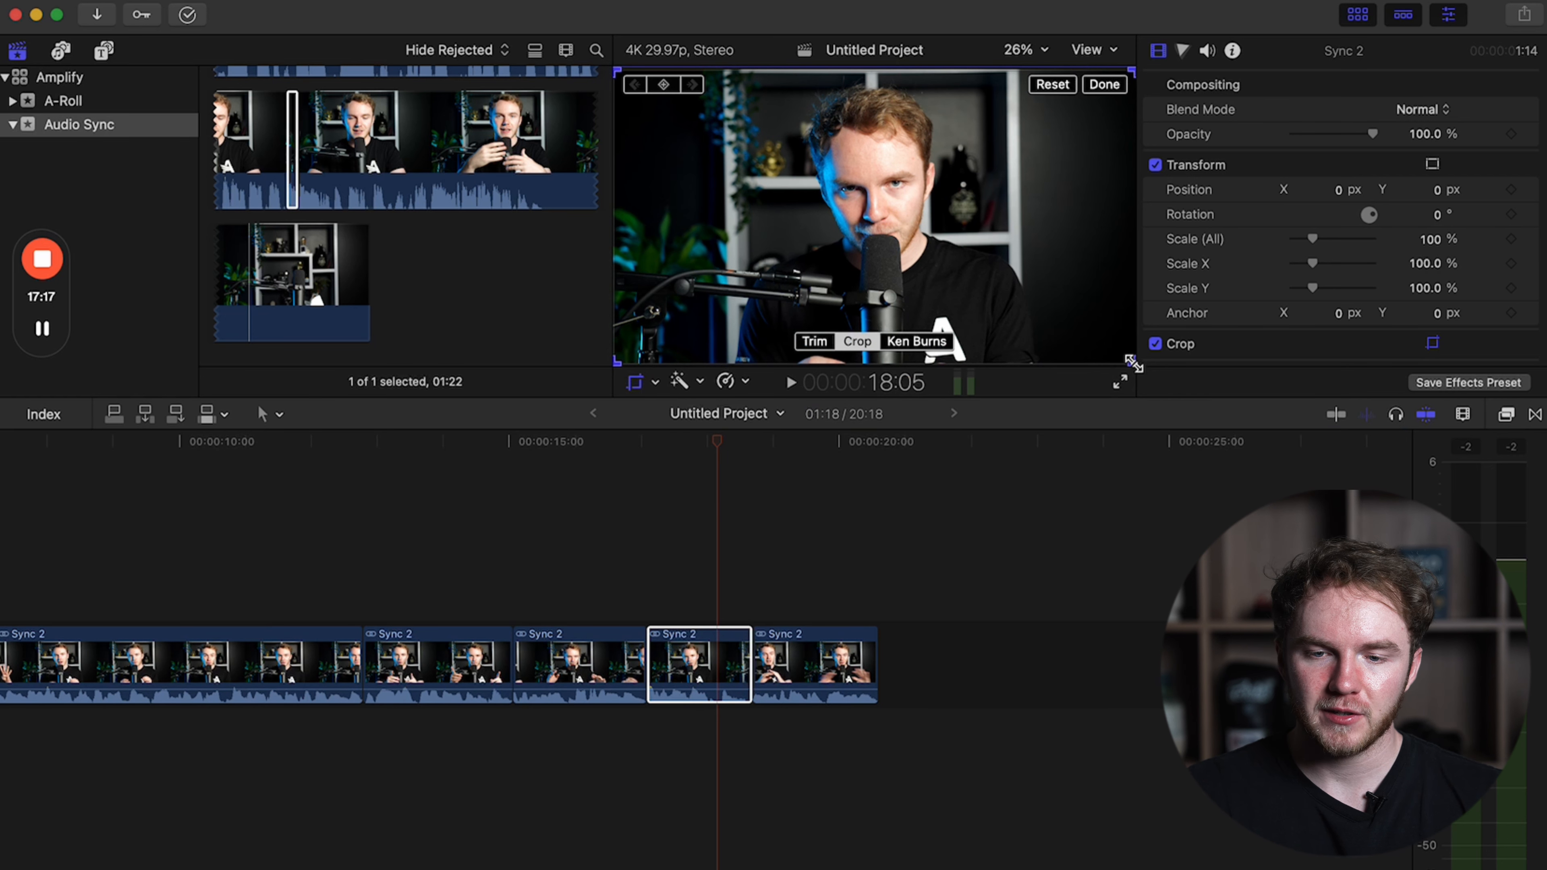
{"action": "left_click_drag", "start_coordinate": [1133, 364], "coordinate": [991, 303]}
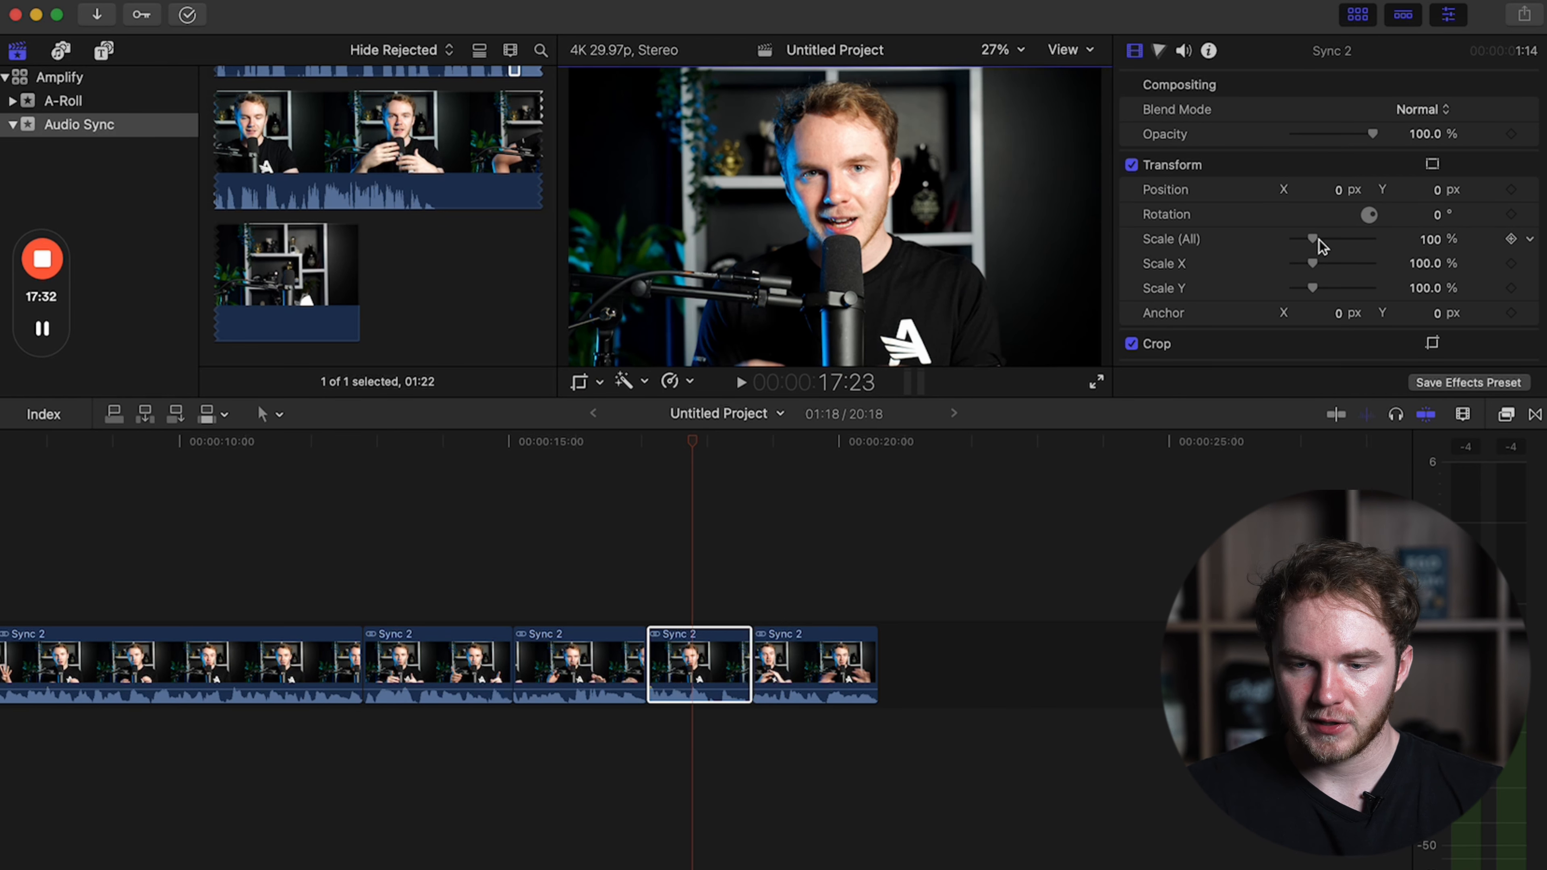
Scale the fifth timeline clip to 130% and set its Y position to about -257.7 px.
{"action": "left_click_drag", "start_coordinate": [1318, 244], "coordinate": [1314, 244]}
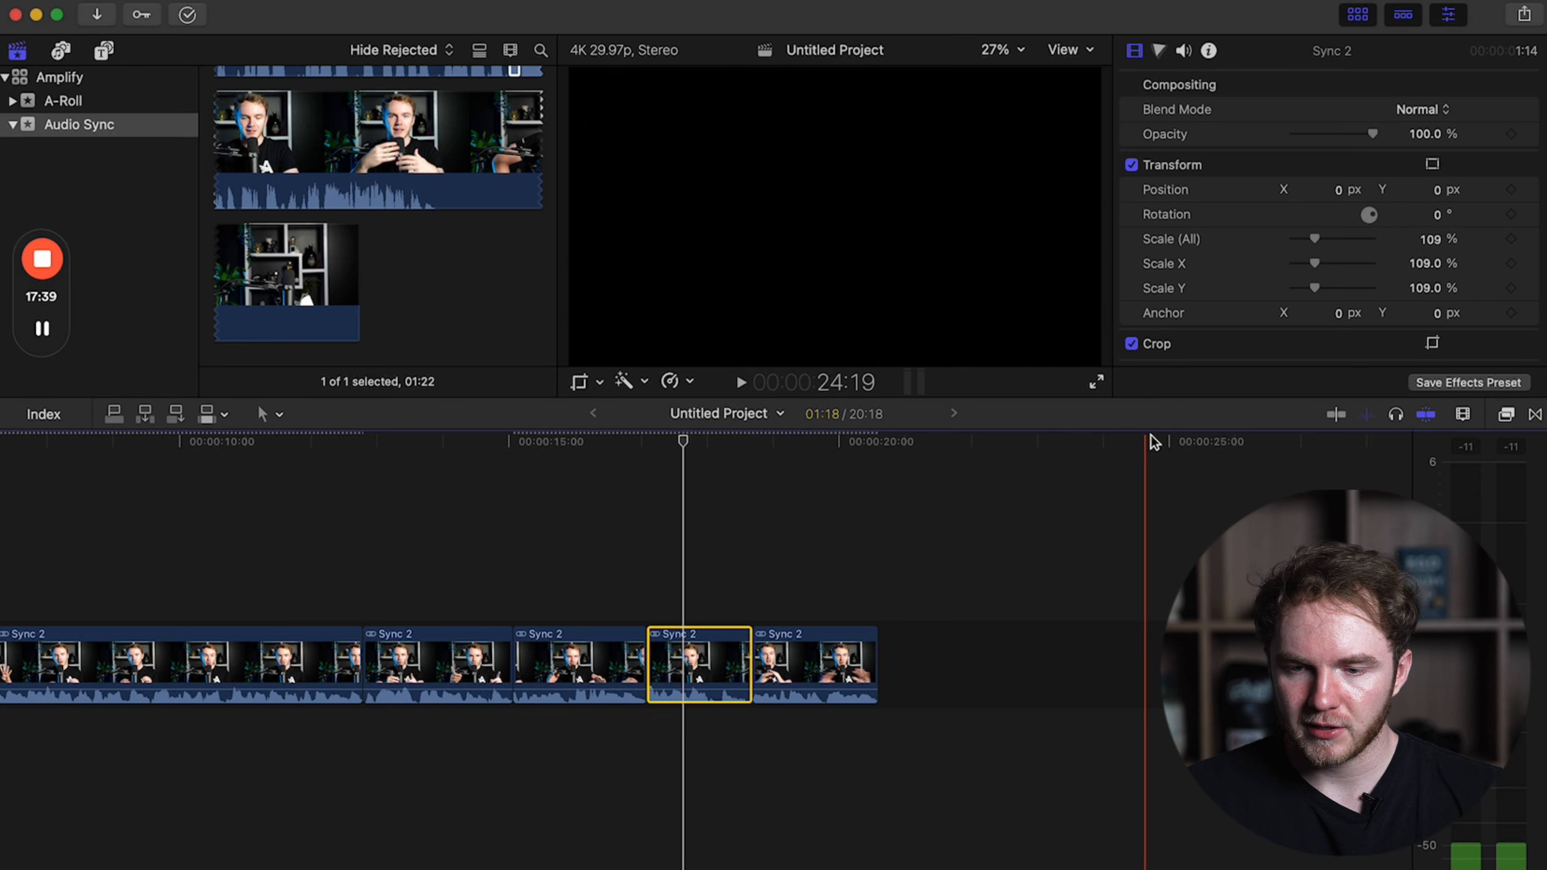
{"action": "left_click_drag", "start_coordinate": [1315, 242], "coordinate": [1319, 242]}
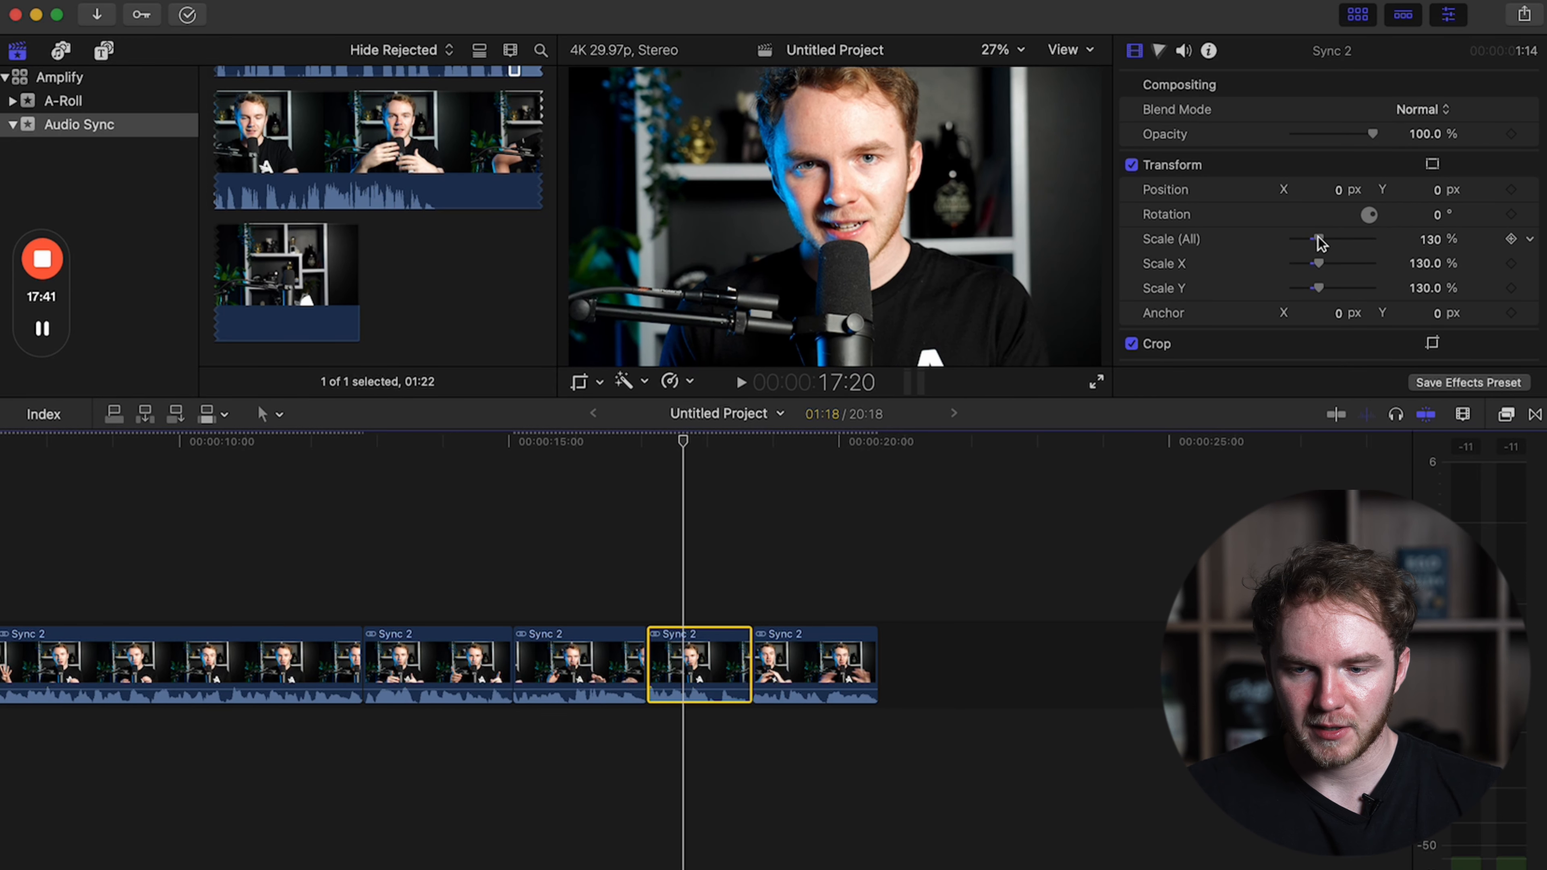
{"action": "left_click_drag", "start_coordinate": [1436, 192], "coordinate": [1436, 231]}
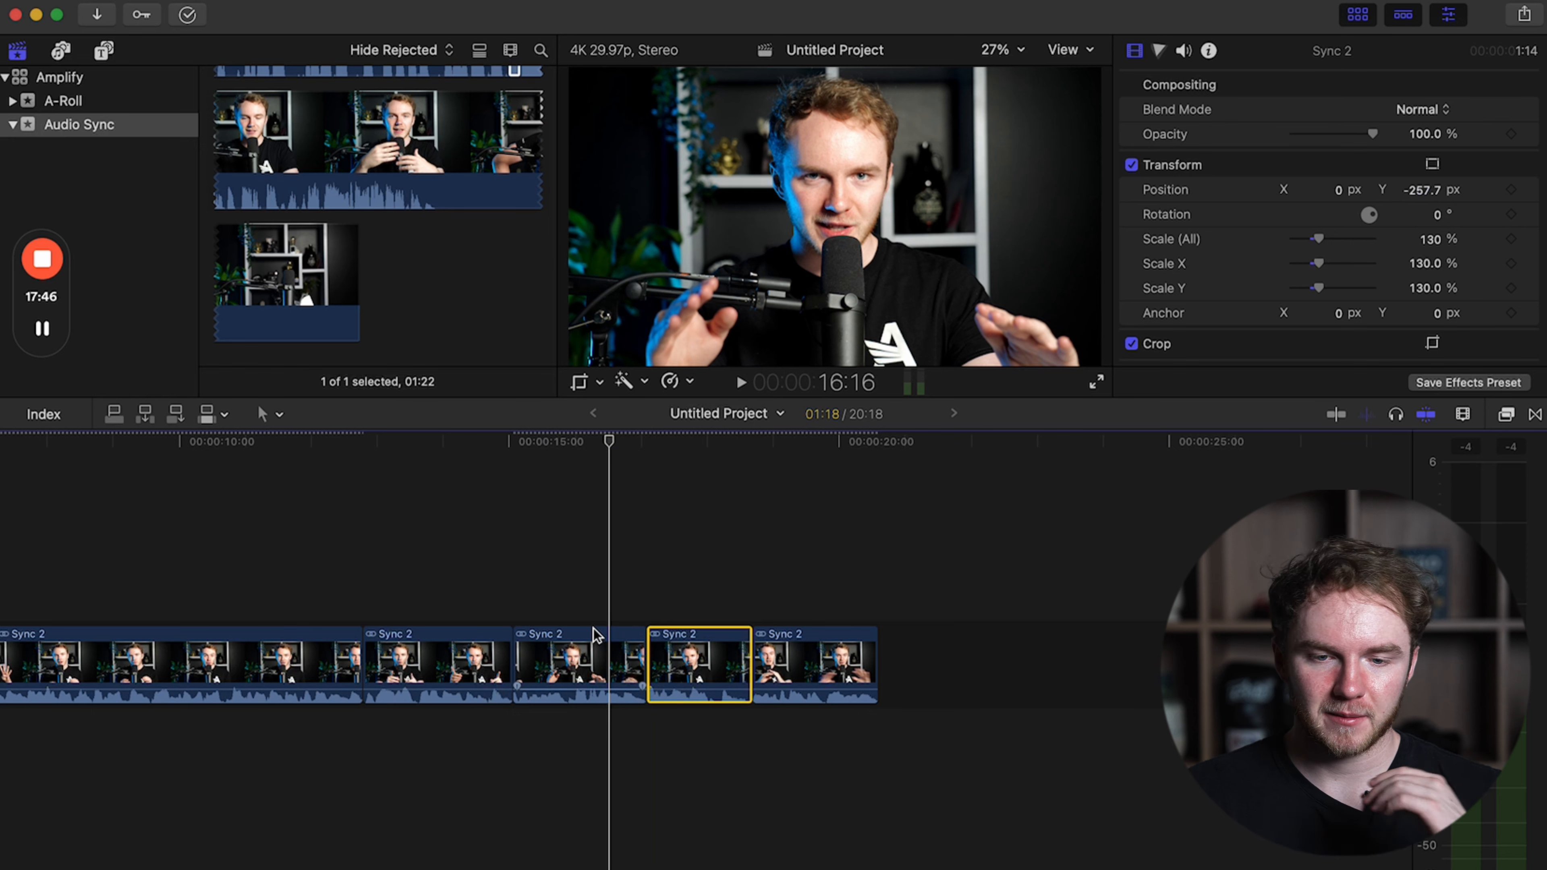
Play back the punch-in on the fifth timeline clip to review it.
{"action": "key", "text": "space"}
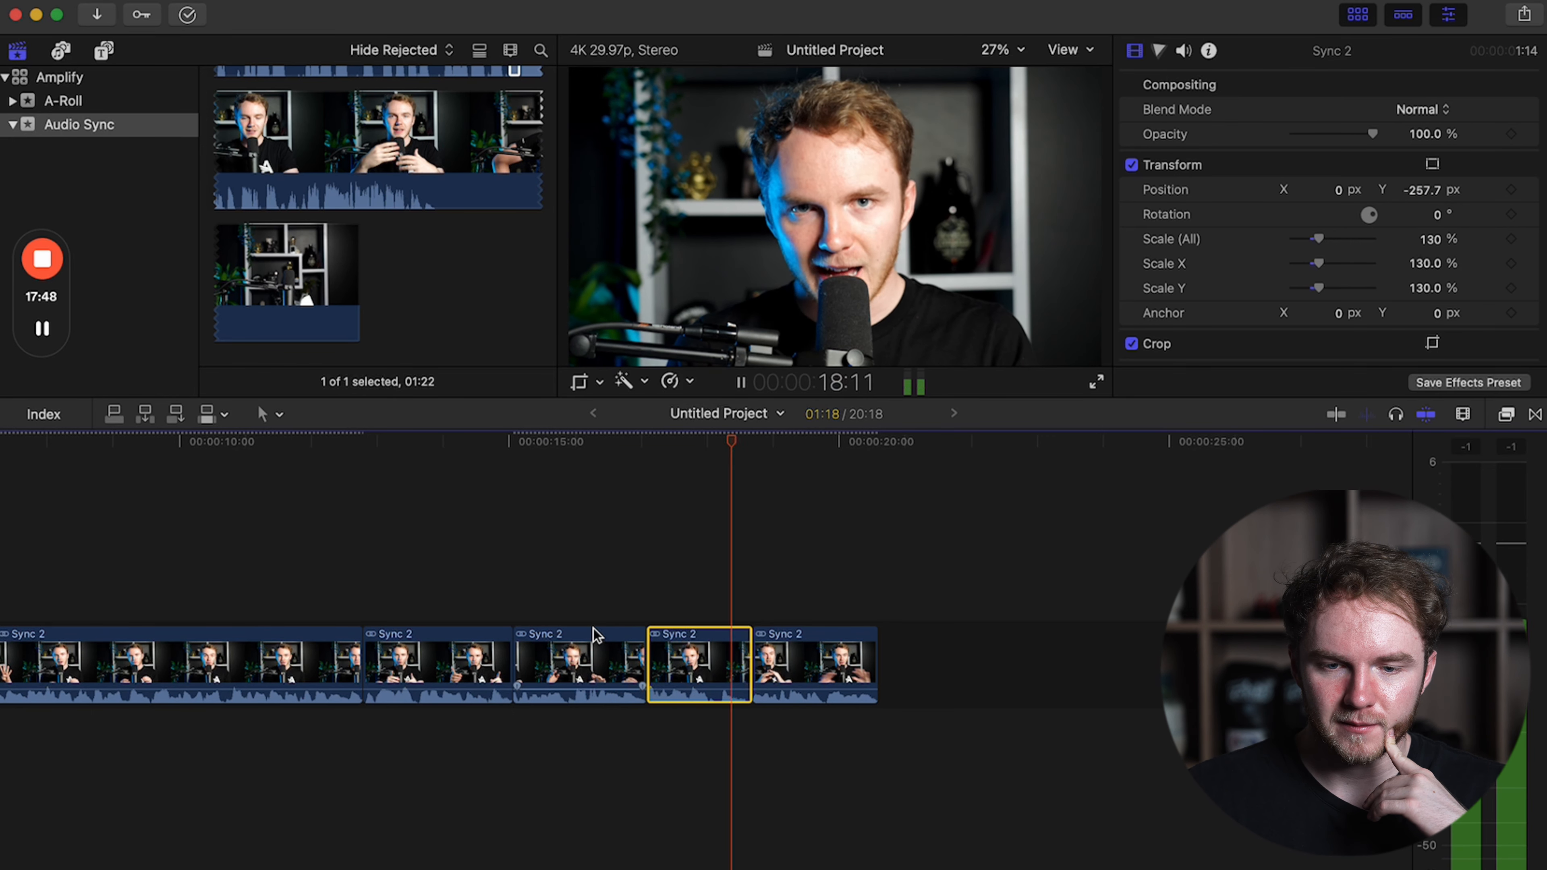
{"action": "key", "text": "space"}
{"action": "key", "text": "space"}
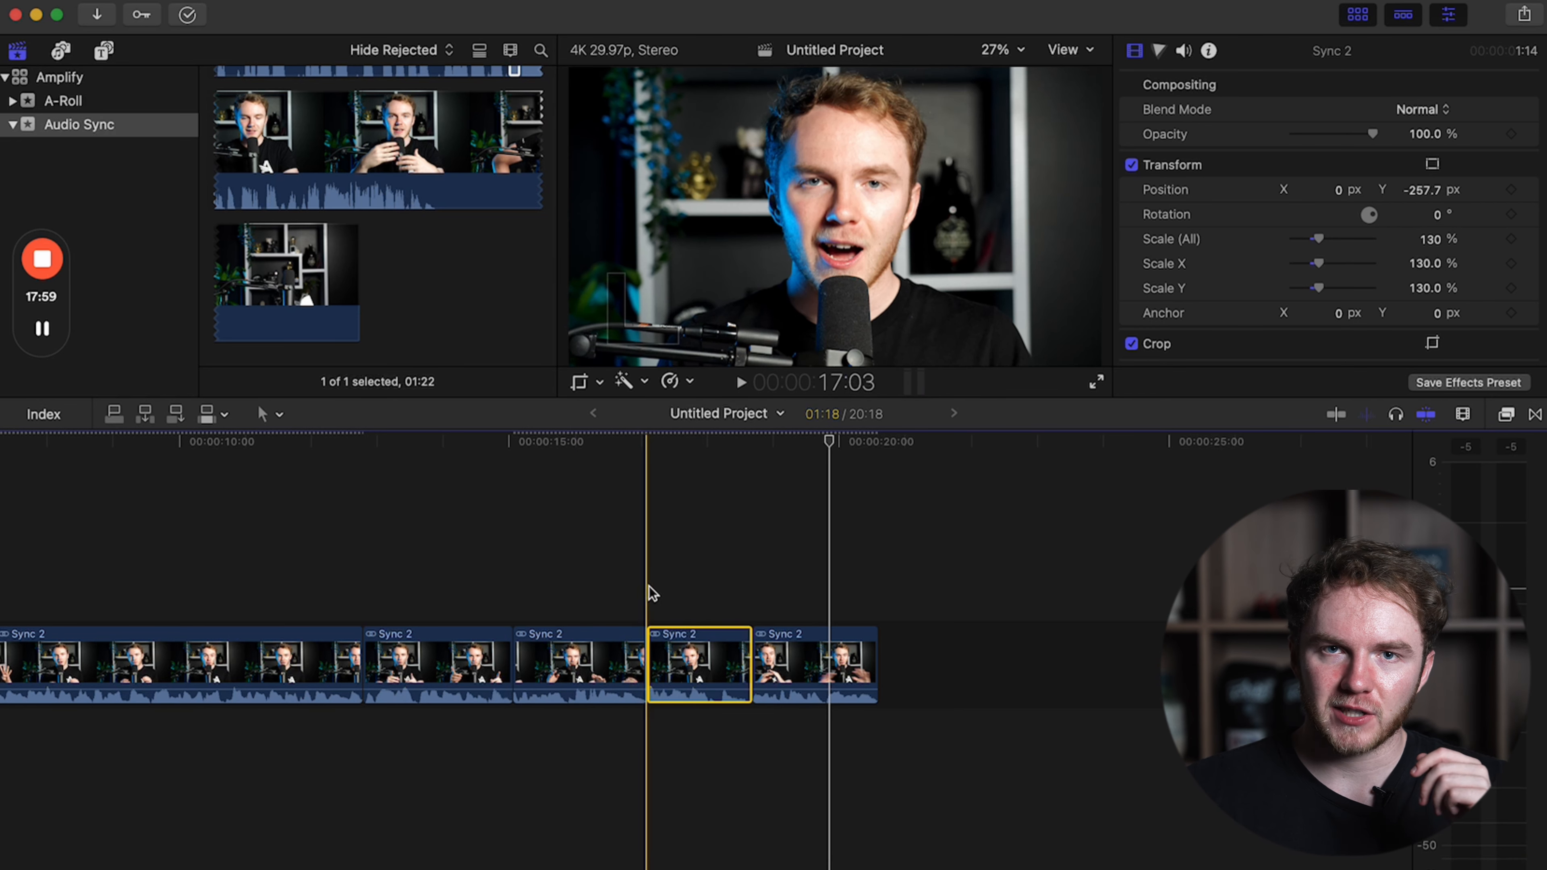
Compare the frames on either side of the cut into the fifth clip to check how the face is aligned.
{"action": "left_click", "coordinate": [649, 587]}
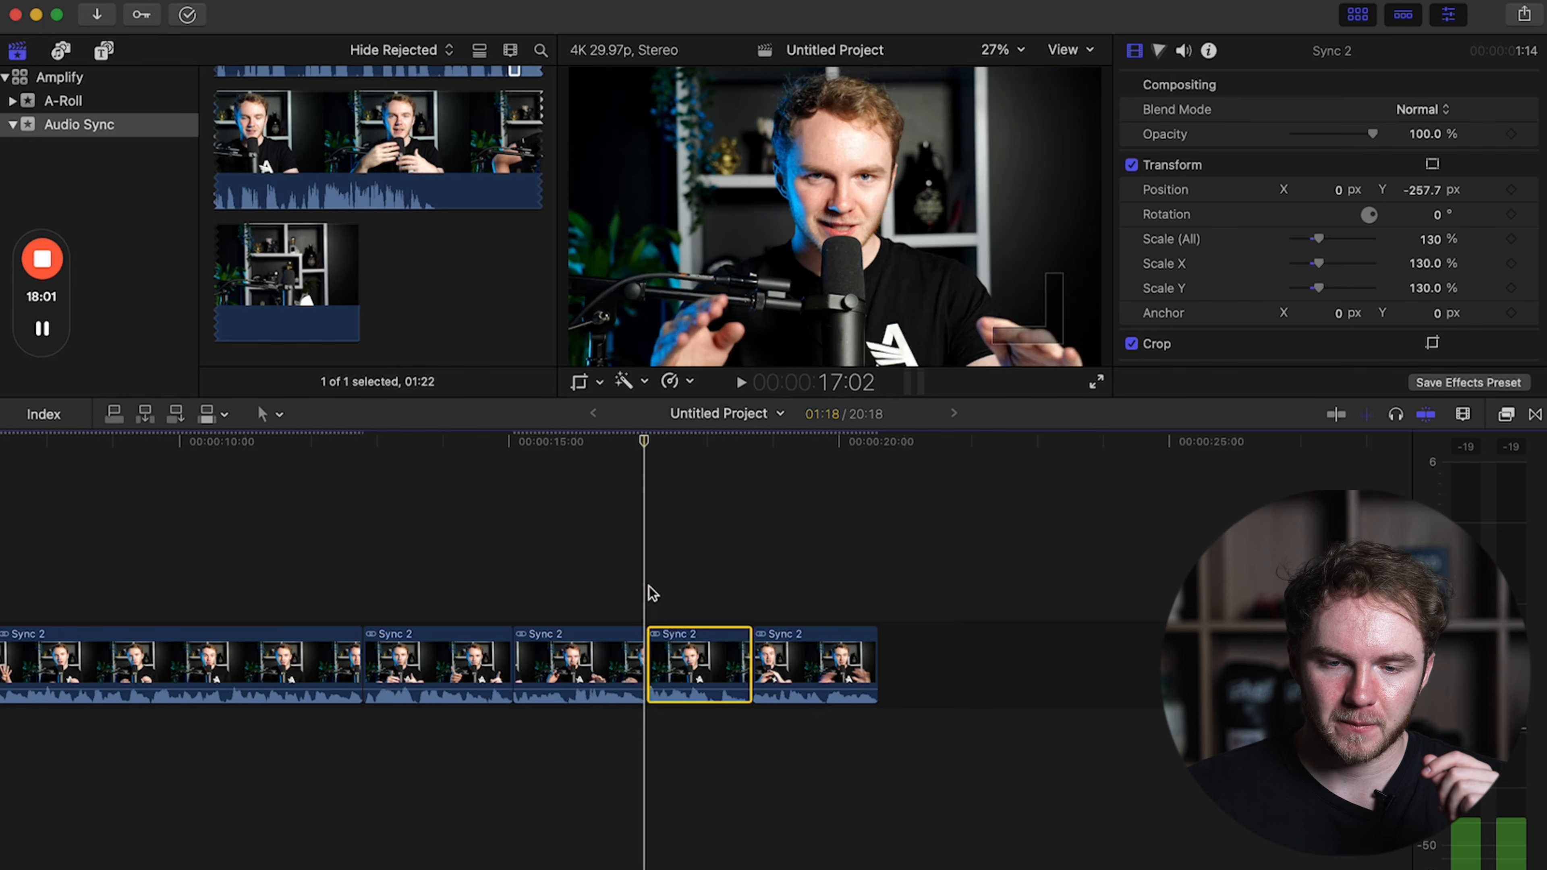
{"action": "key", "text": "Left"}
{"action": "key", "text": "Right"}
{"action": "key", "text": "Left"}
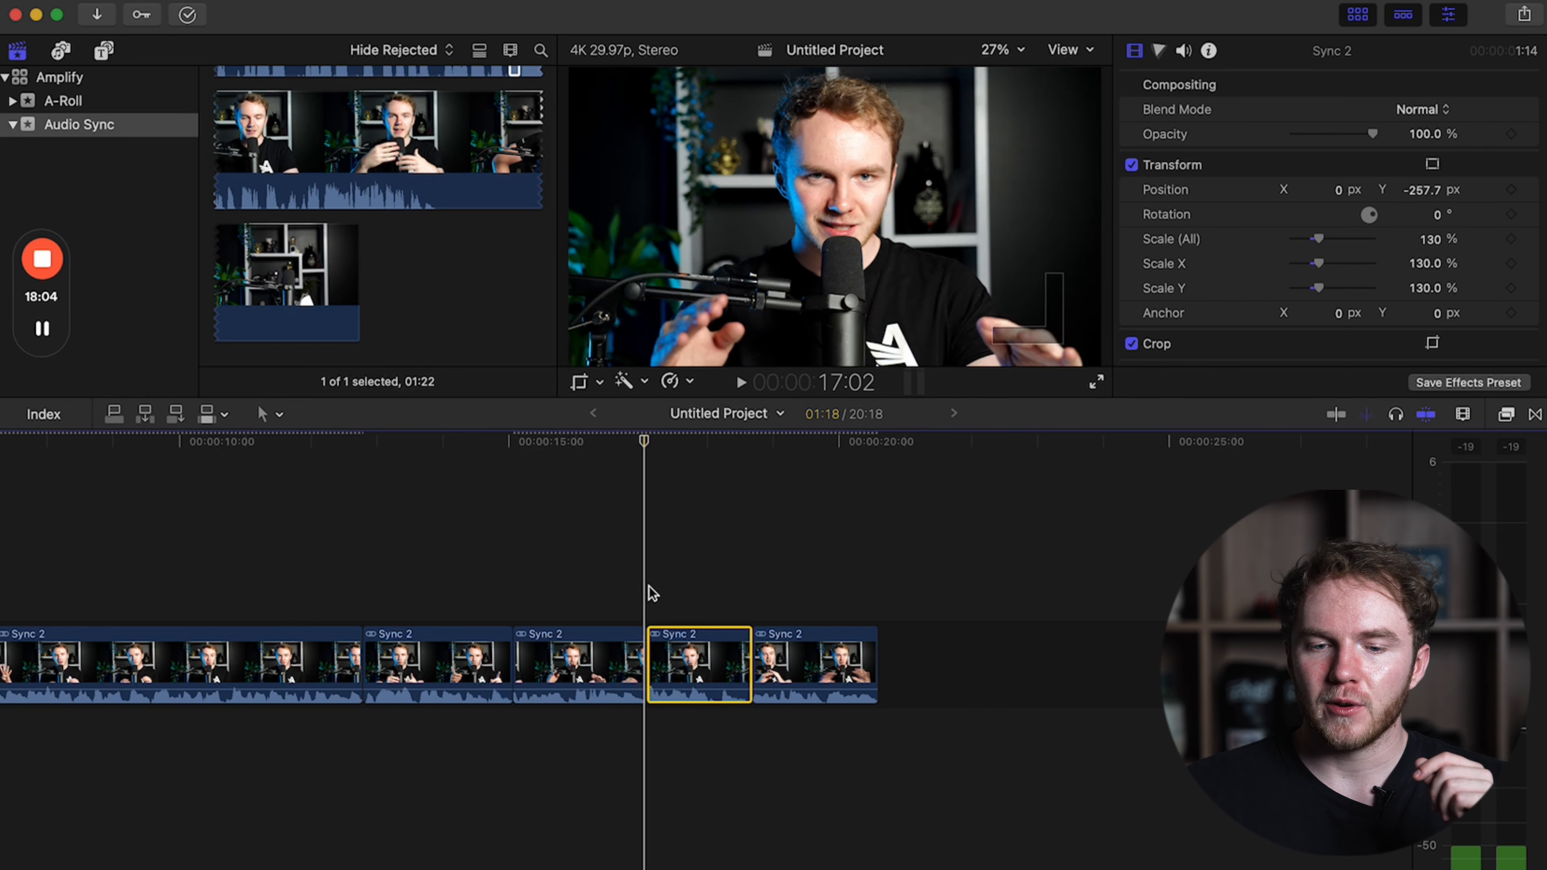
{"action": "key", "text": "Right"}
{"action": "key", "text": "Left"}
{"action": "key", "text": "Right"}
{"action": "key", "text": "Left"}
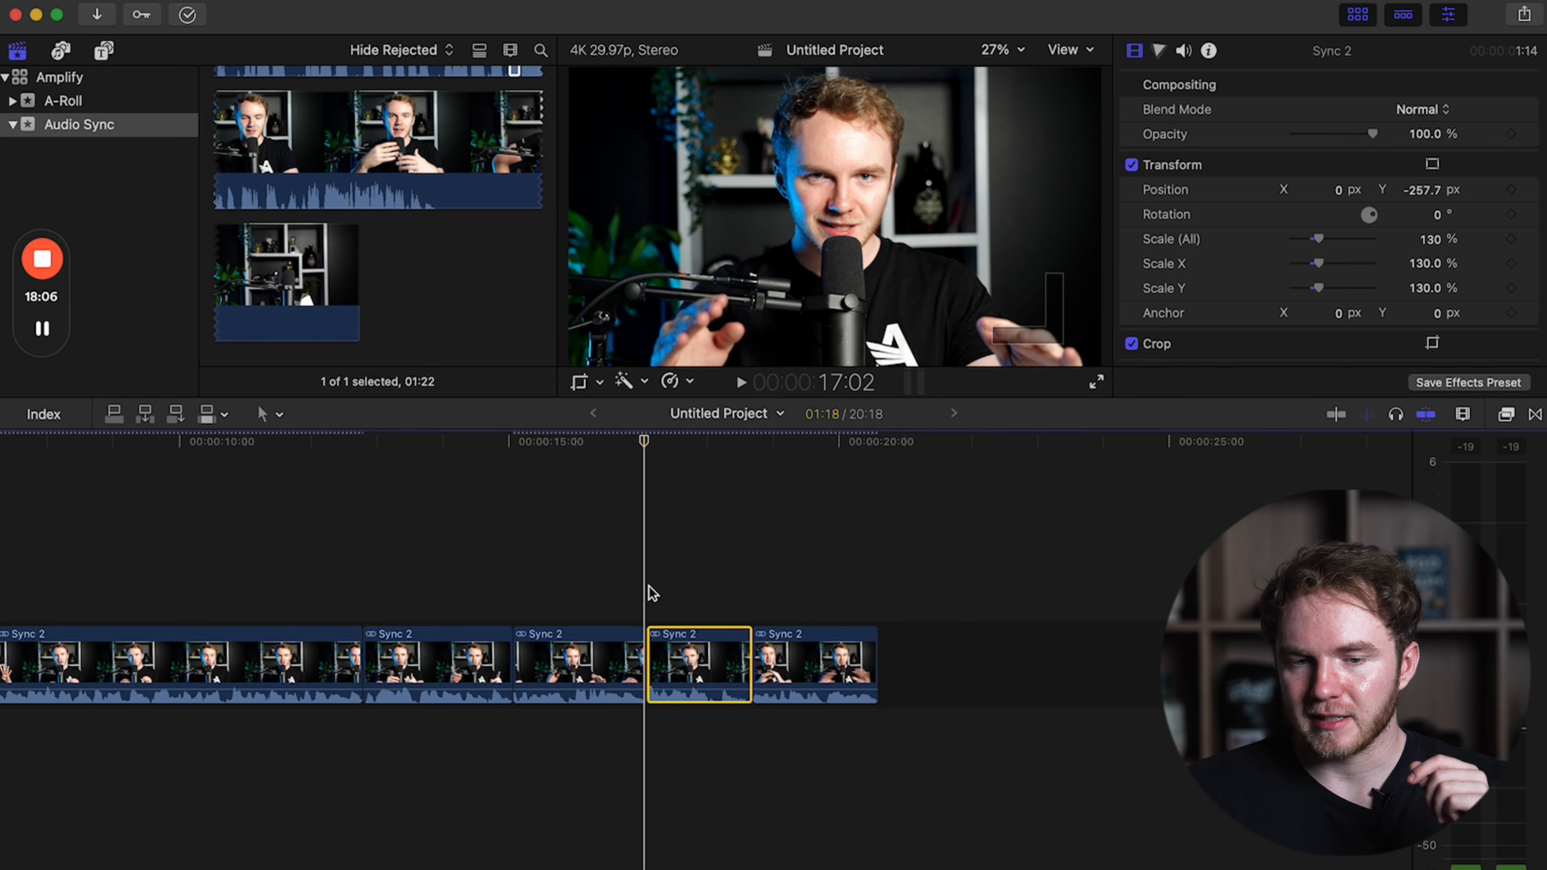
{"action": "key", "text": "Right"}
{"action": "key", "text": "Left"}
{"action": "key", "text": "Right"}
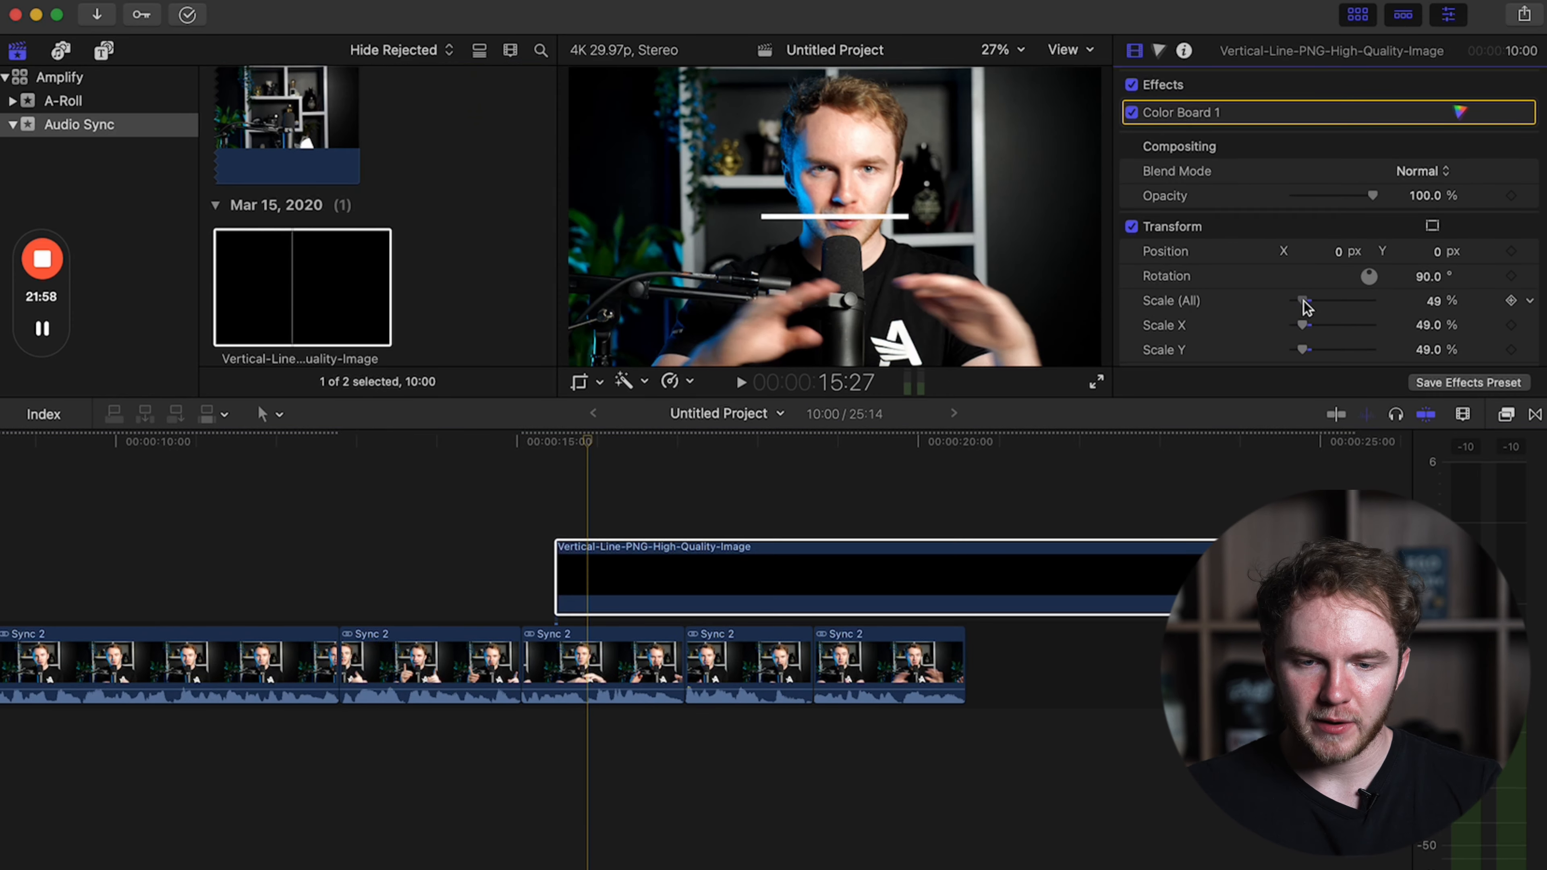
Scale the overlaid line image to 52% and move it about 1.2 seconds earlier on the timeline.
{"action": "left_click_drag", "start_coordinate": [1302, 304], "coordinate": [1304, 304]}
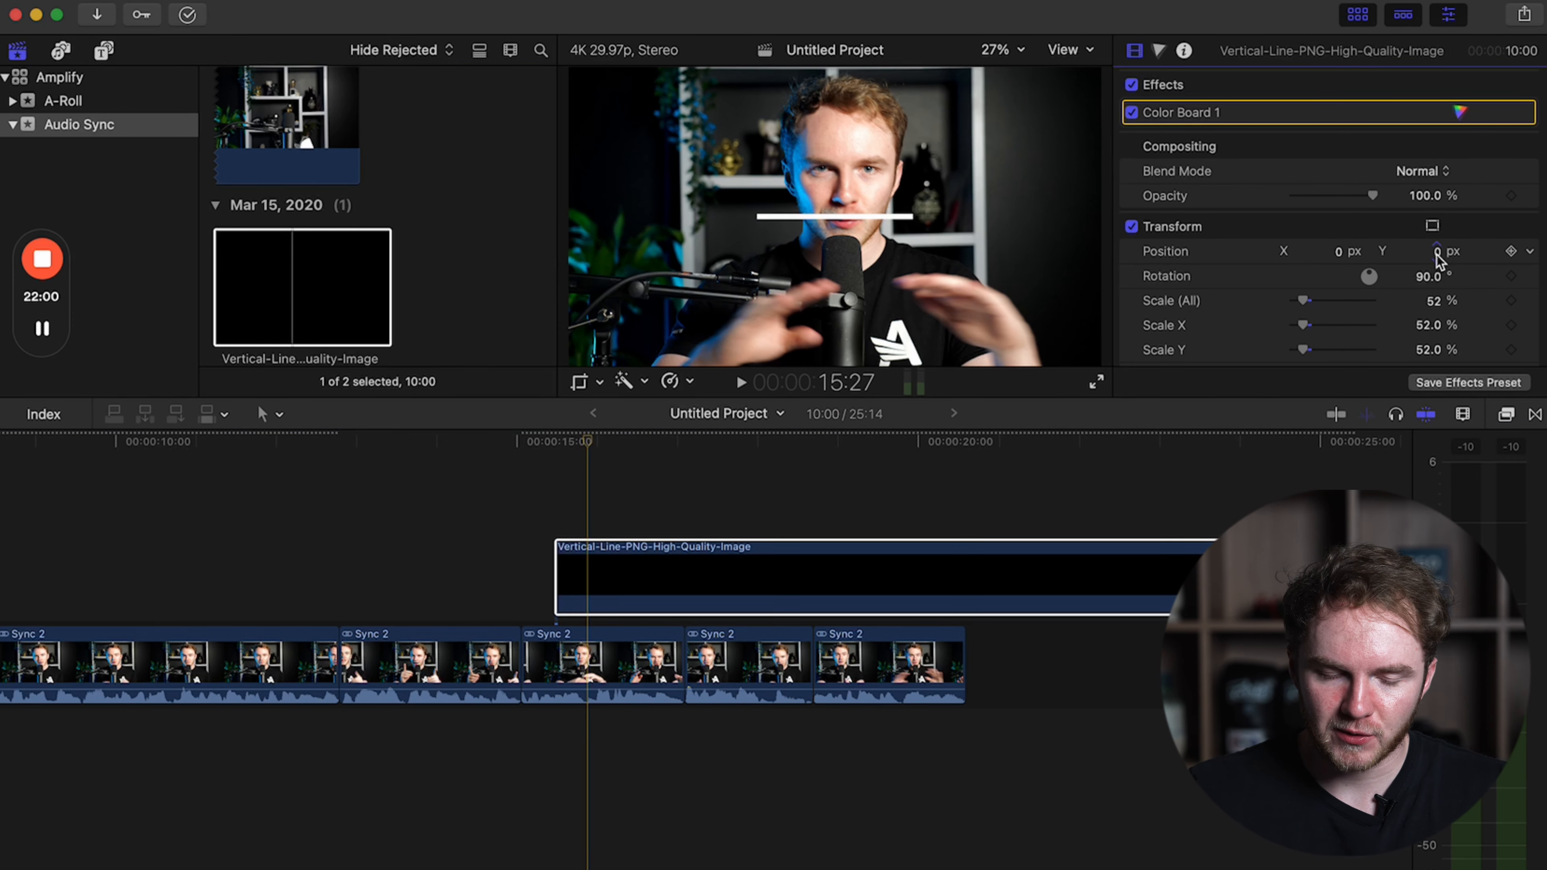
{"action": "left_click_drag", "start_coordinate": [609, 563], "coordinate": [514, 541]}
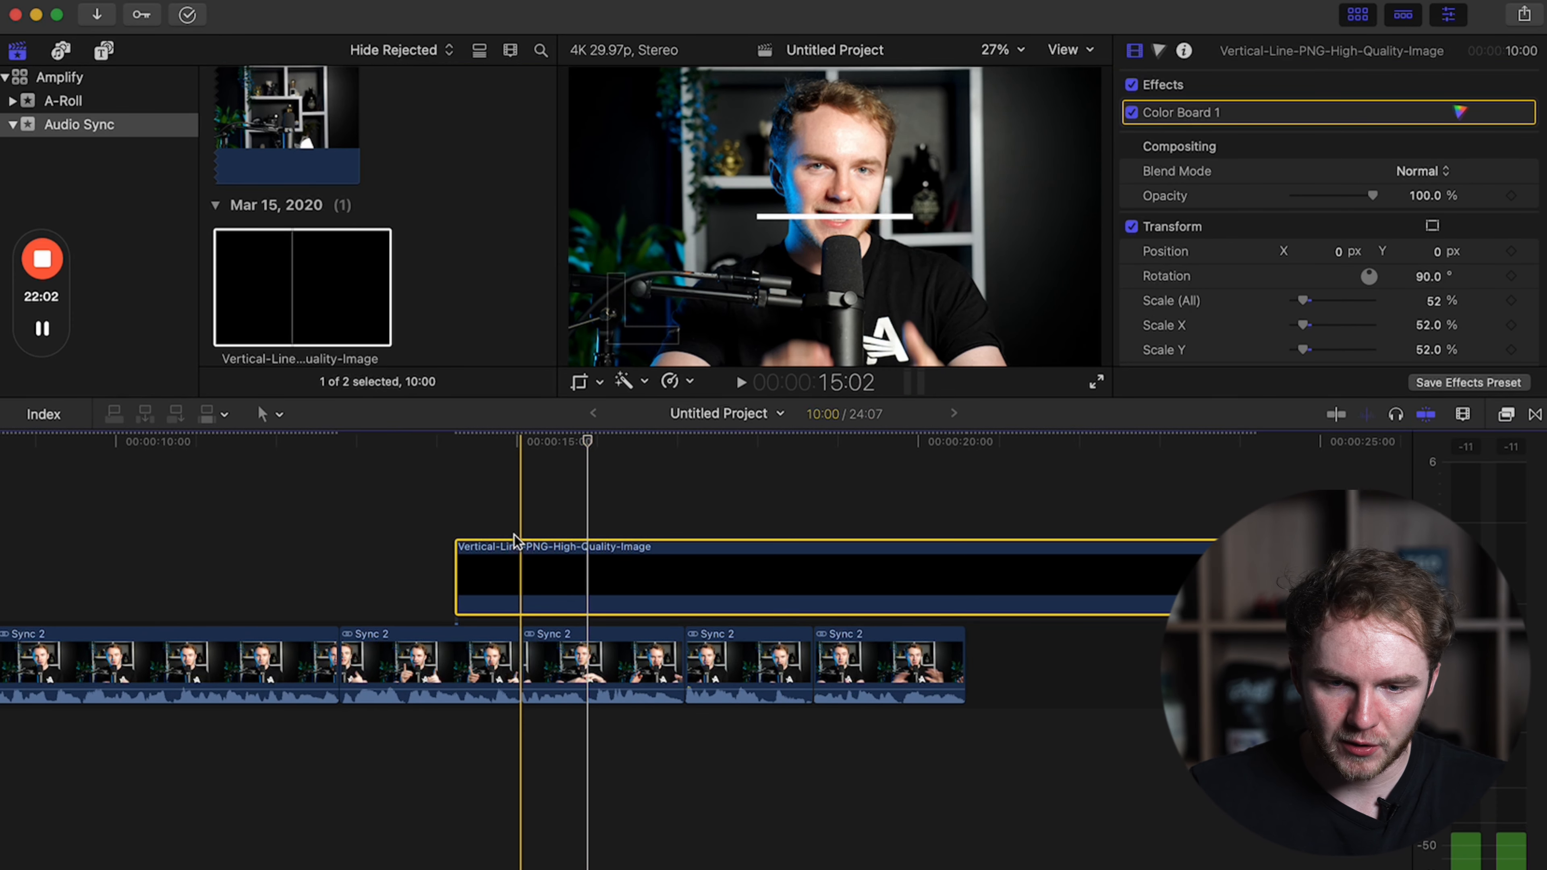
{"action": "left_click", "coordinate": [517, 544]}
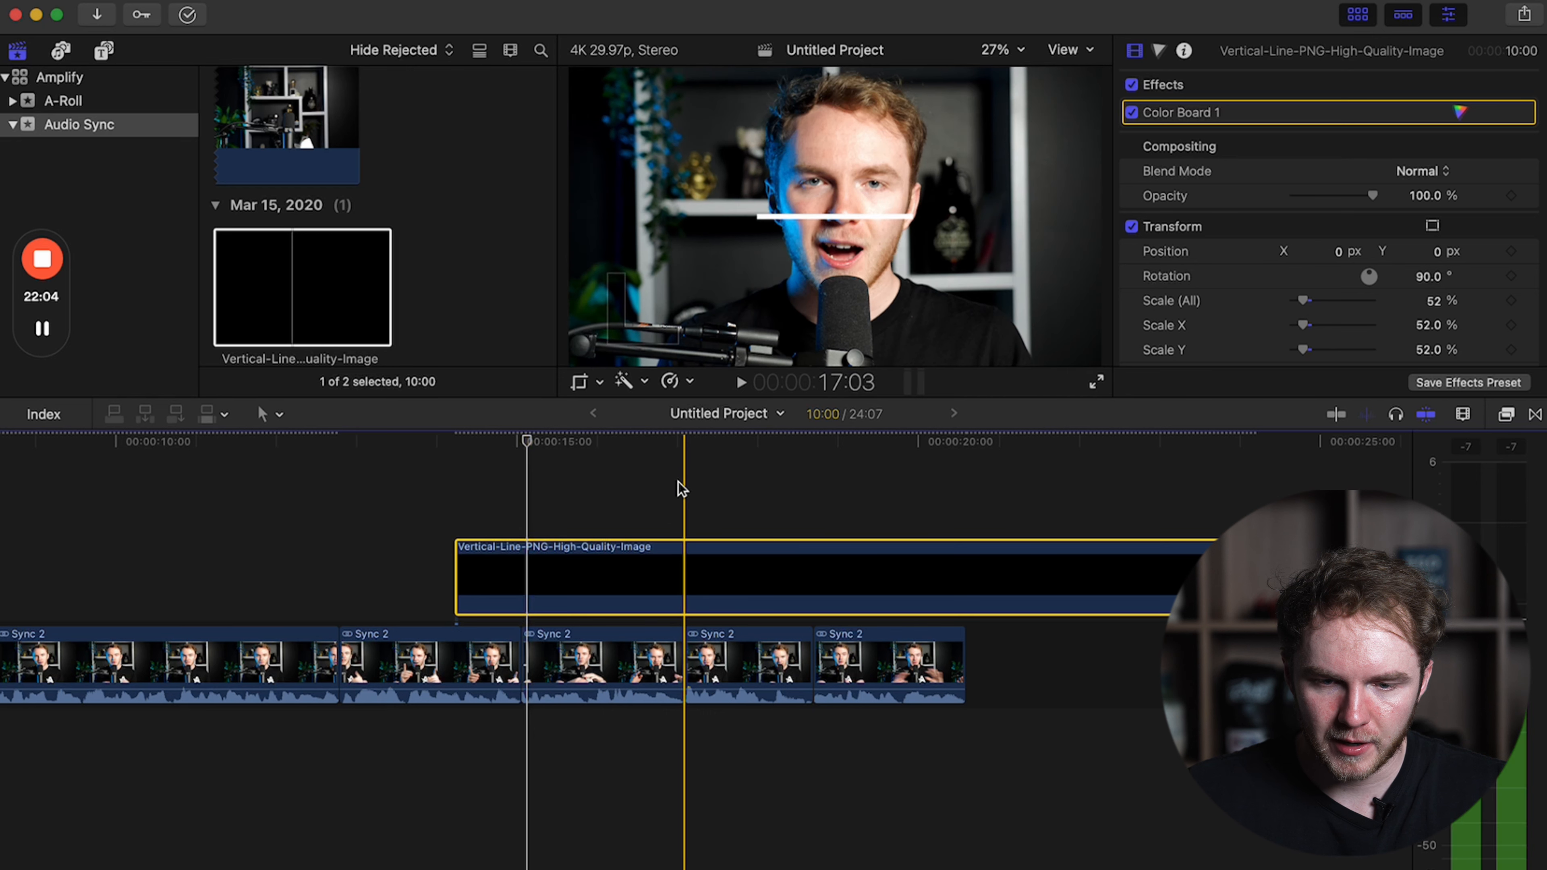
At the last frame before the cut at 17:03, set the line image's Y position to about 273 px, level with the eyes.
{"action": "left_click", "coordinate": [678, 483]}
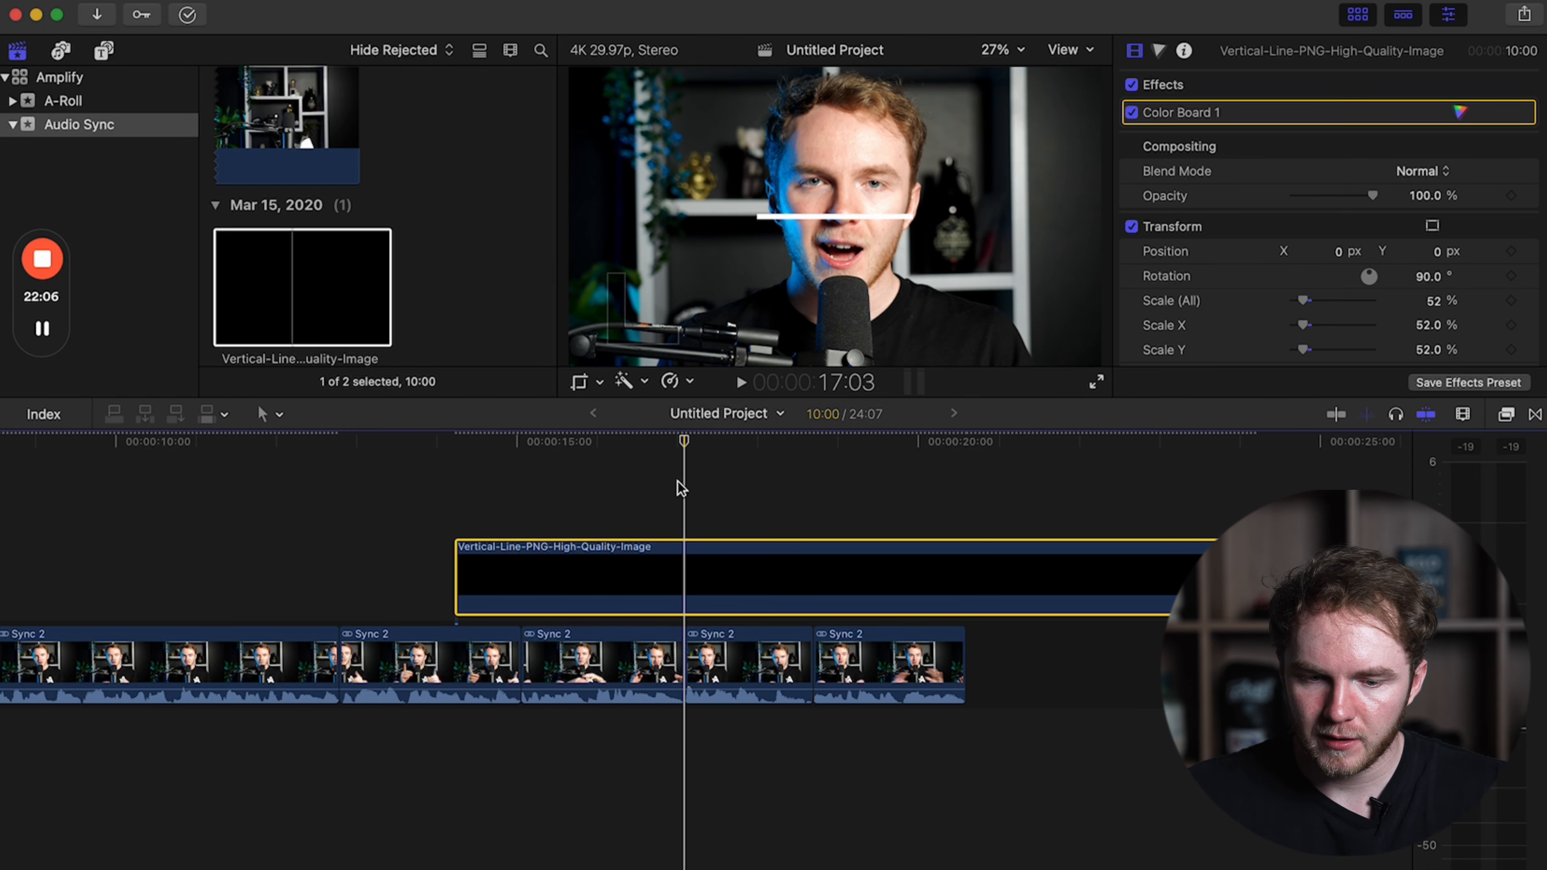
{"action": "left_click", "coordinate": [667, 564]}
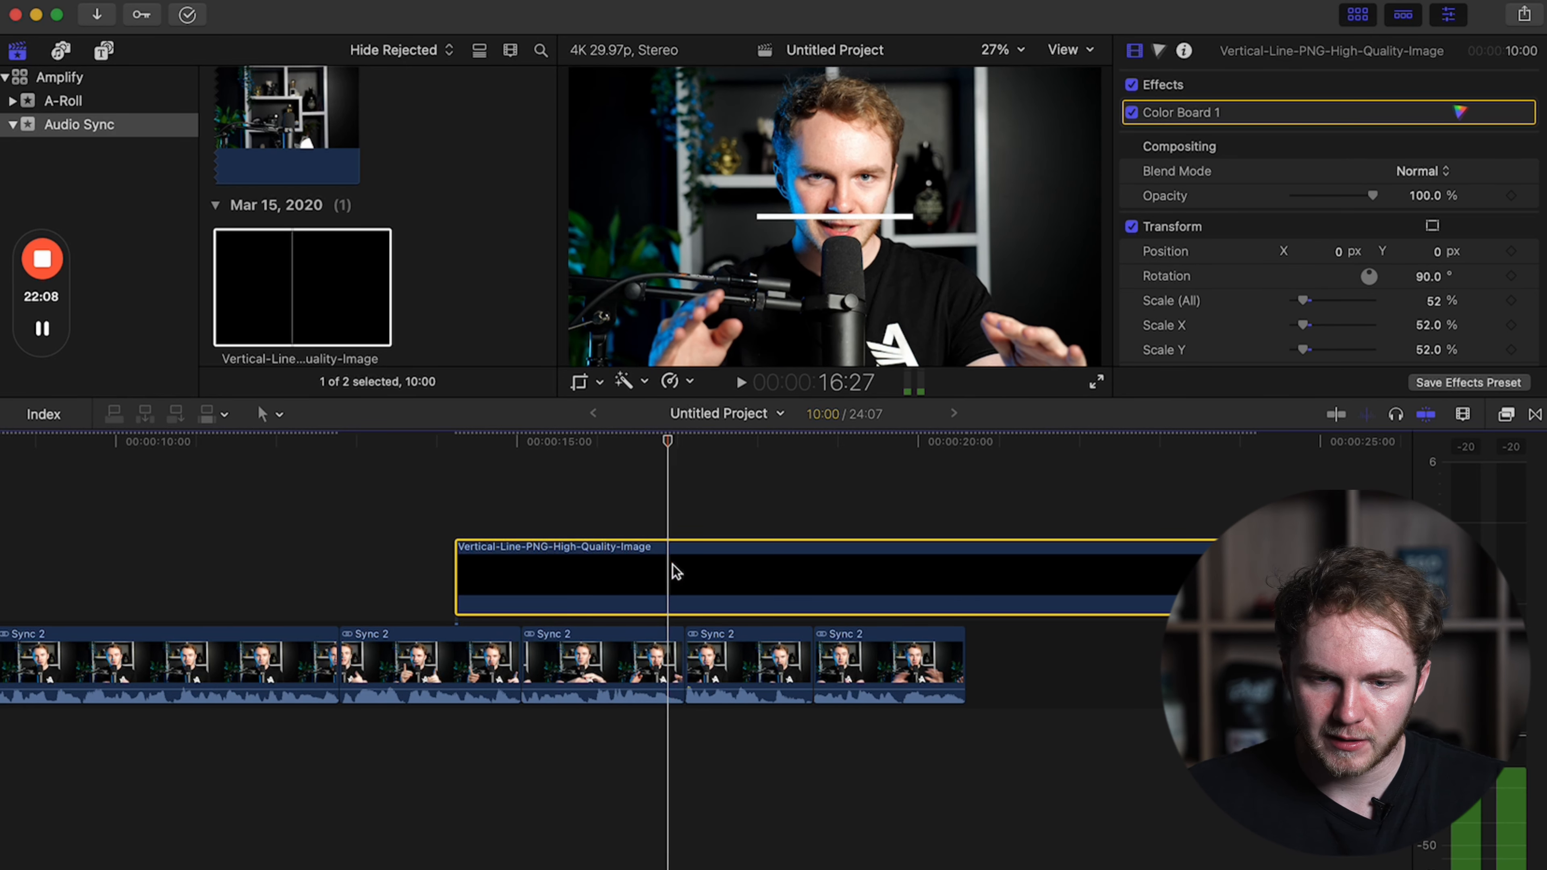
{"action": "left_click", "coordinate": [683, 567]}
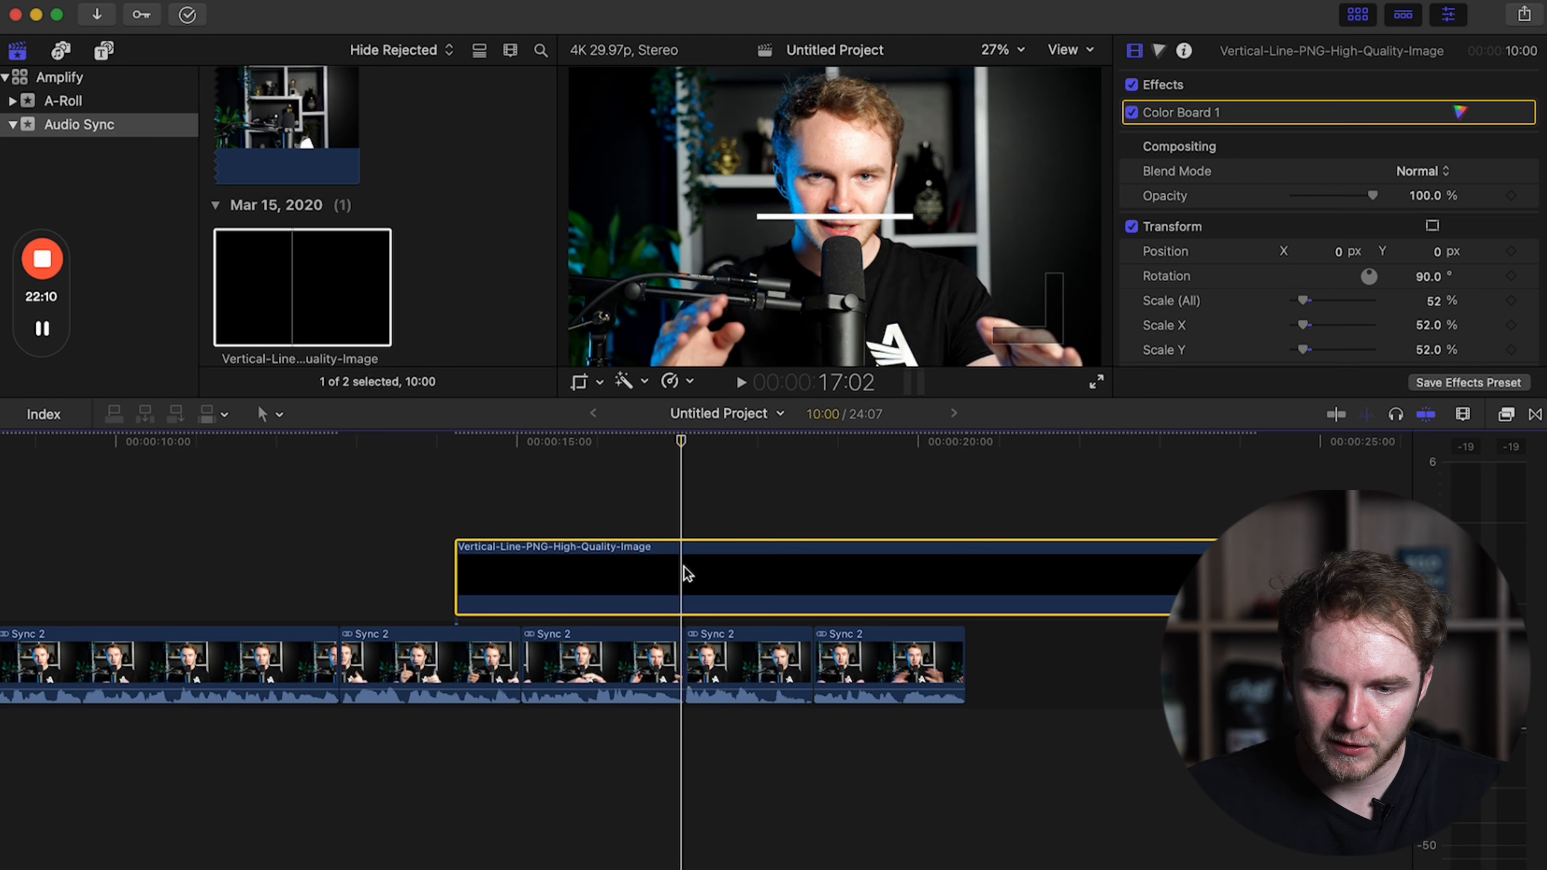
{"action": "left_click_drag", "start_coordinate": [1436, 251], "coordinate": [1437, 185]}
{"action": "key", "text": "Right"}
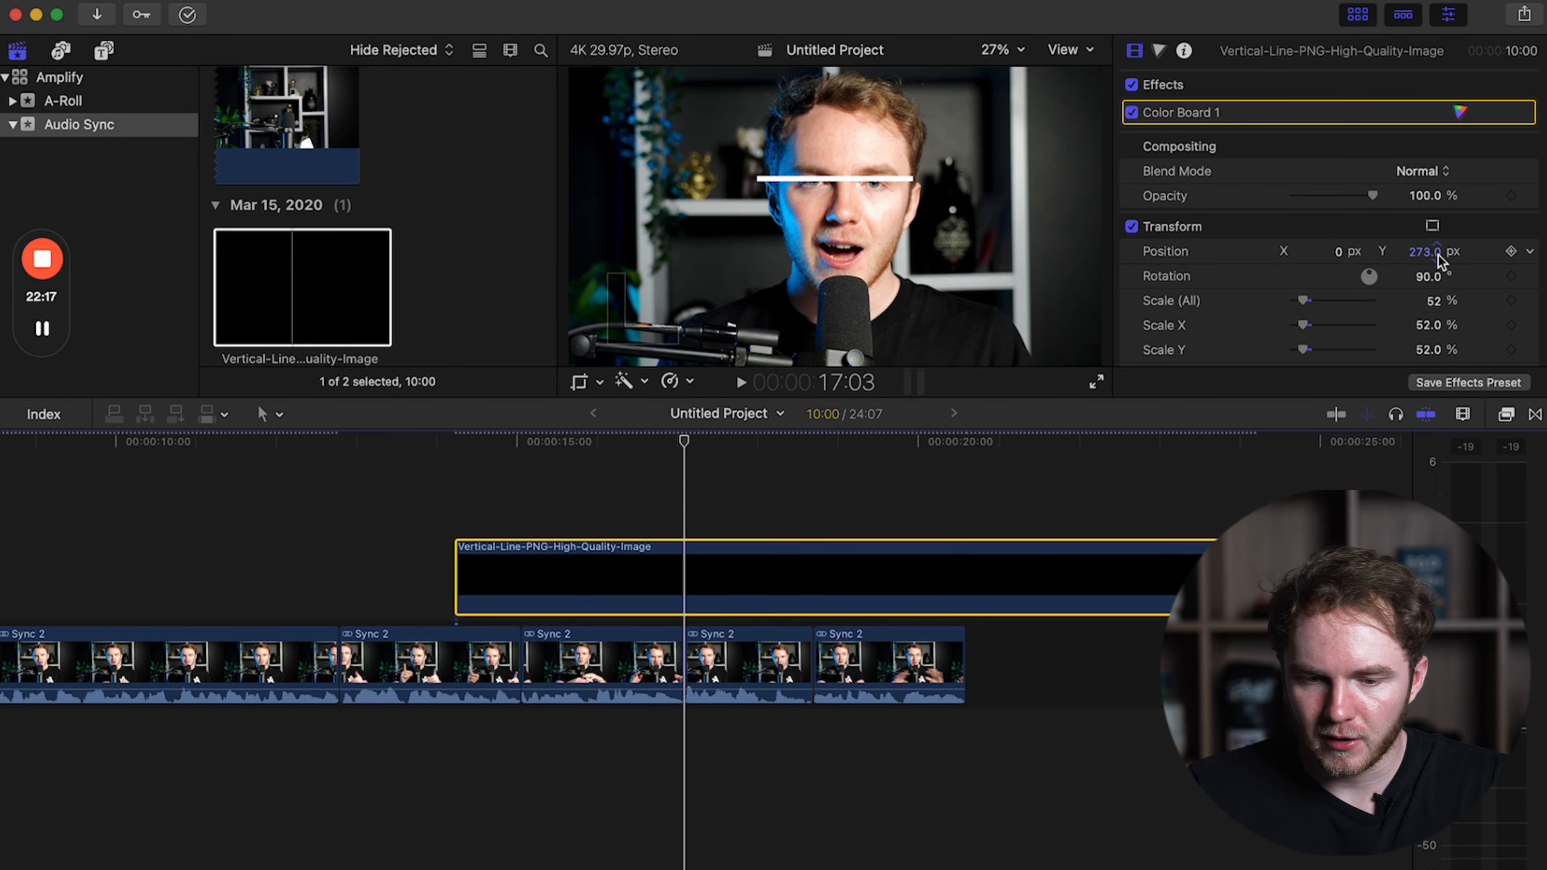
Set the fifth timeline clip's Y position to -228.8 px so its eyes match the guide line, and check across the cut.
{"action": "left_click", "coordinate": [726, 661]}
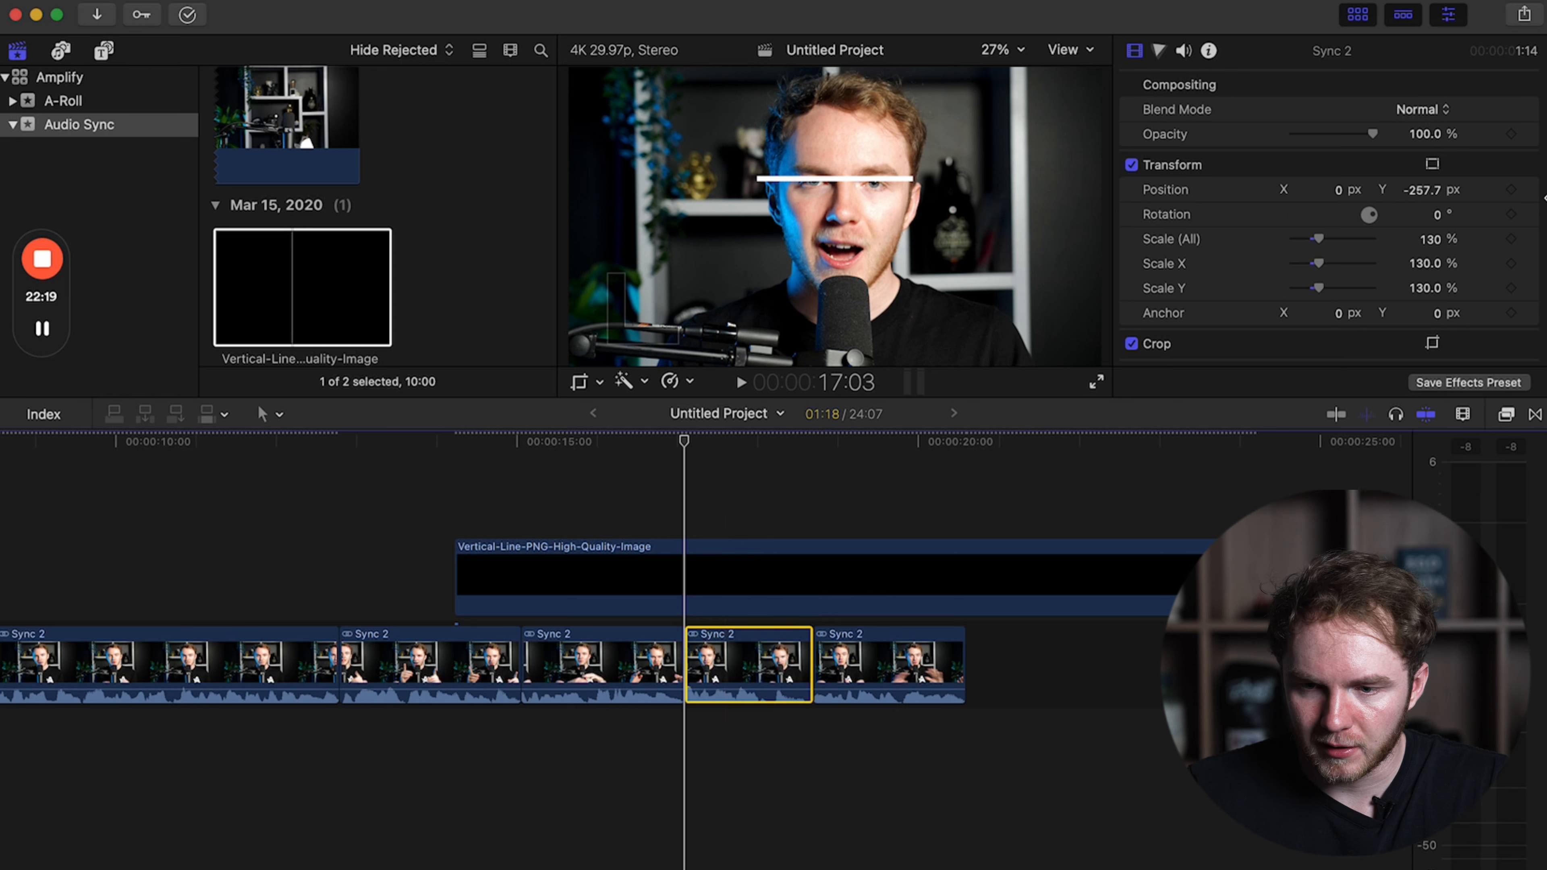
{"action": "left_click_drag", "start_coordinate": [1424, 196], "coordinate": [1423, 178]}
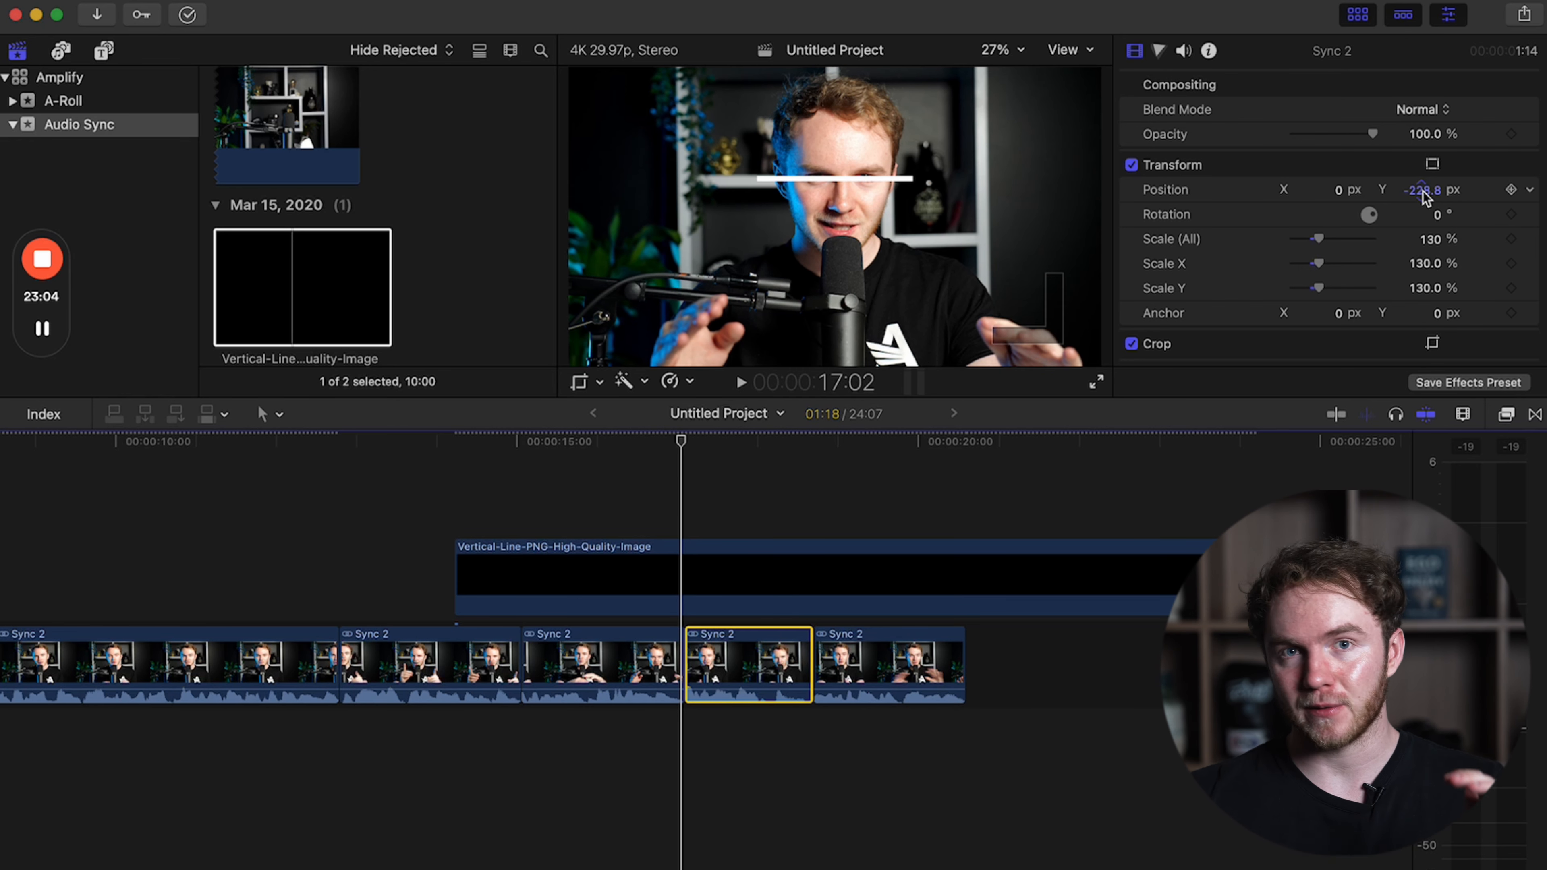
{"action": "key", "text": "Right"}
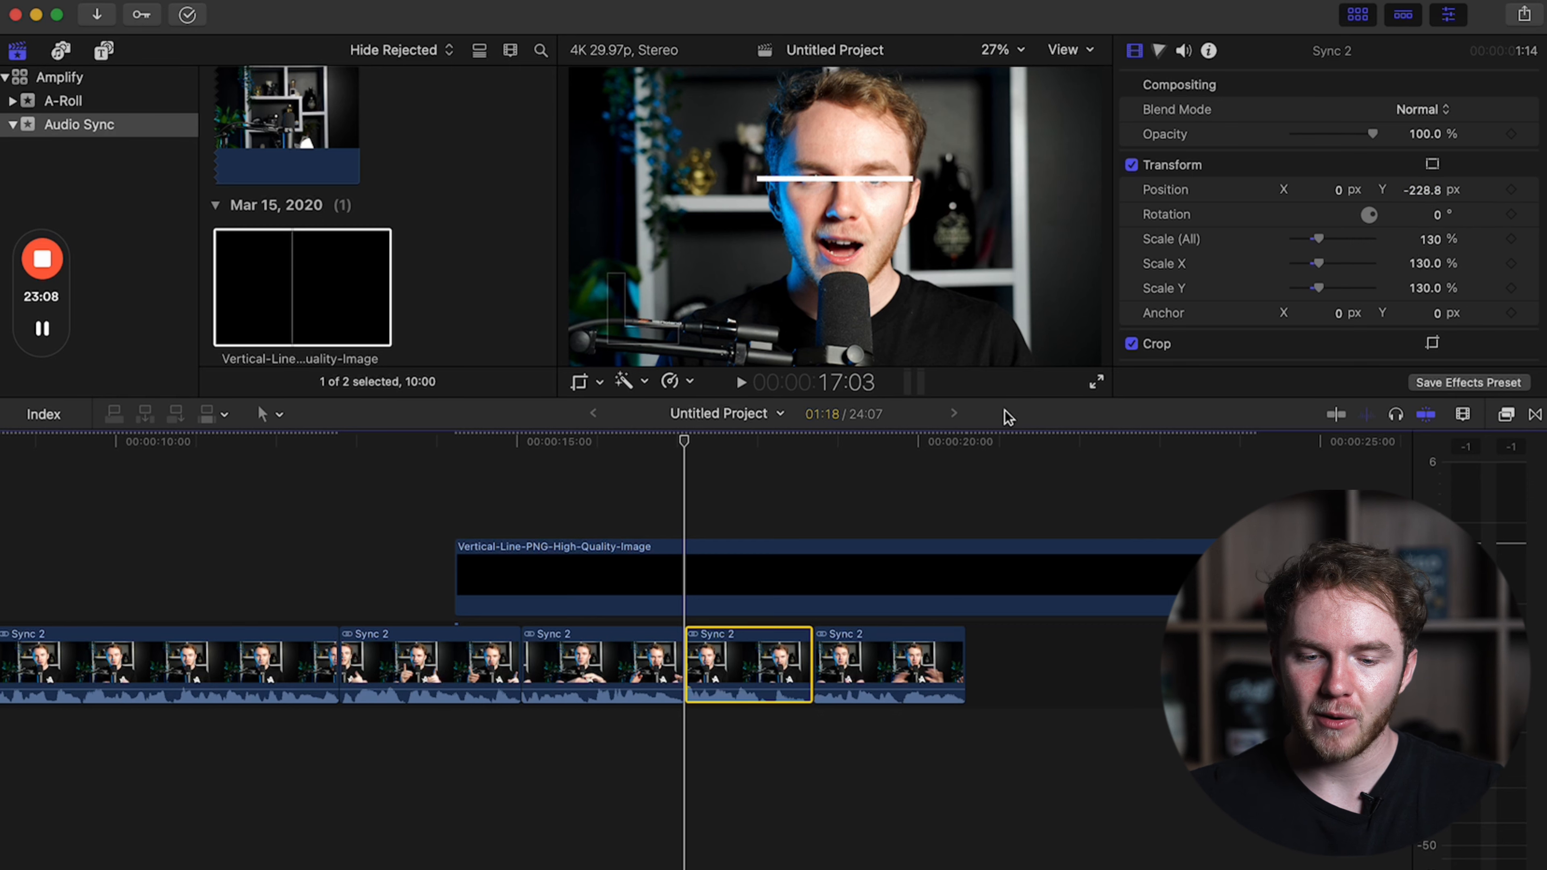
Compare the framing on either side of the cut between the fifth clip and the last clip.
{"action": "left_click", "coordinate": [807, 521]}
{"action": "key", "text": "Right"}
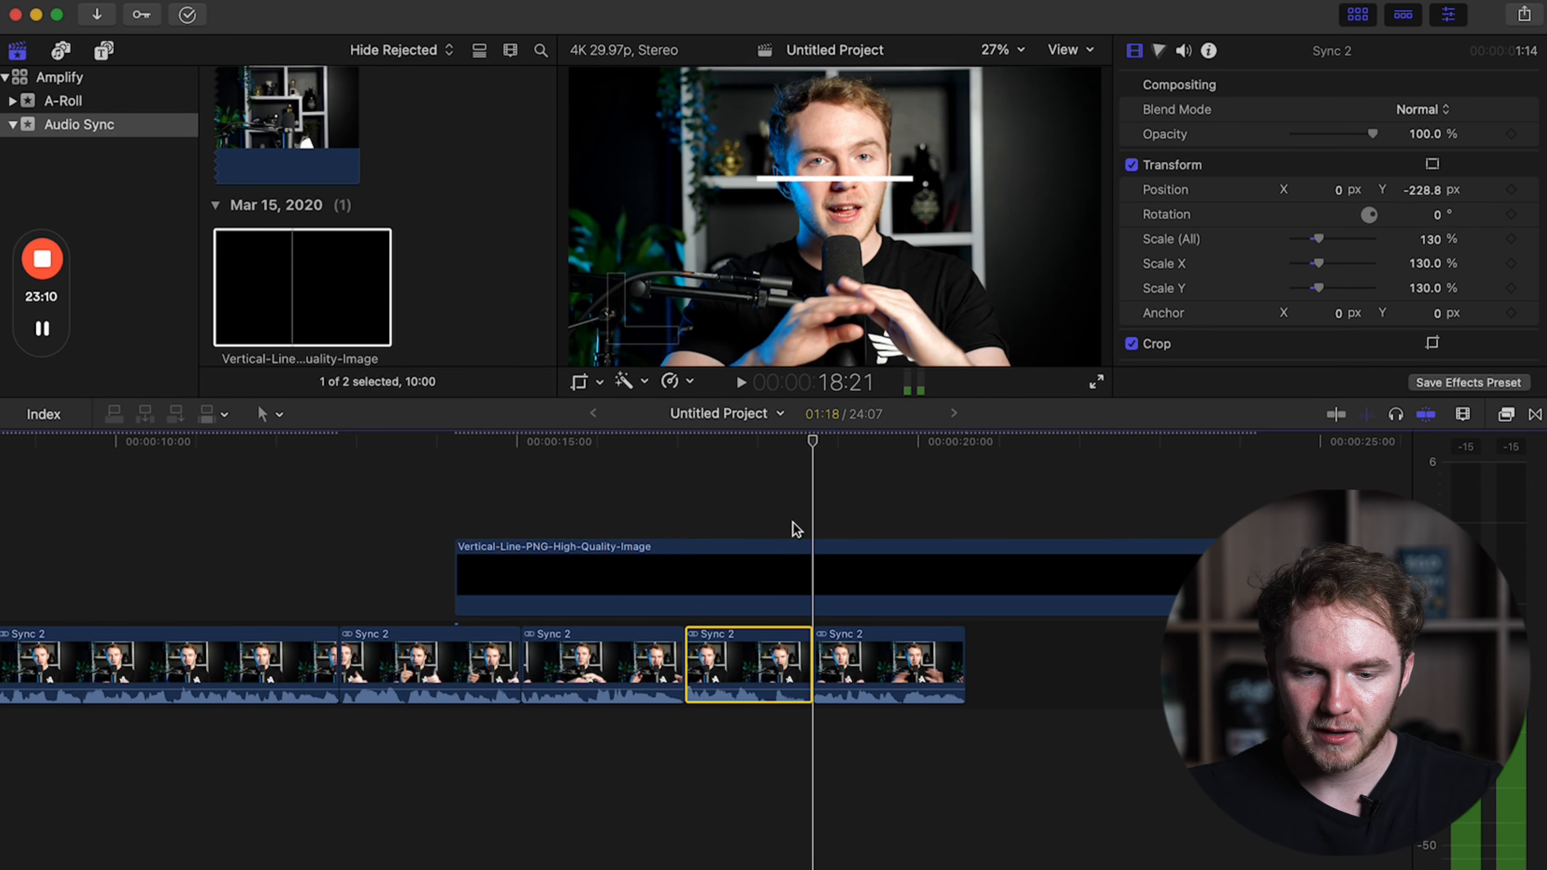
{"action": "key", "text": "Left"}
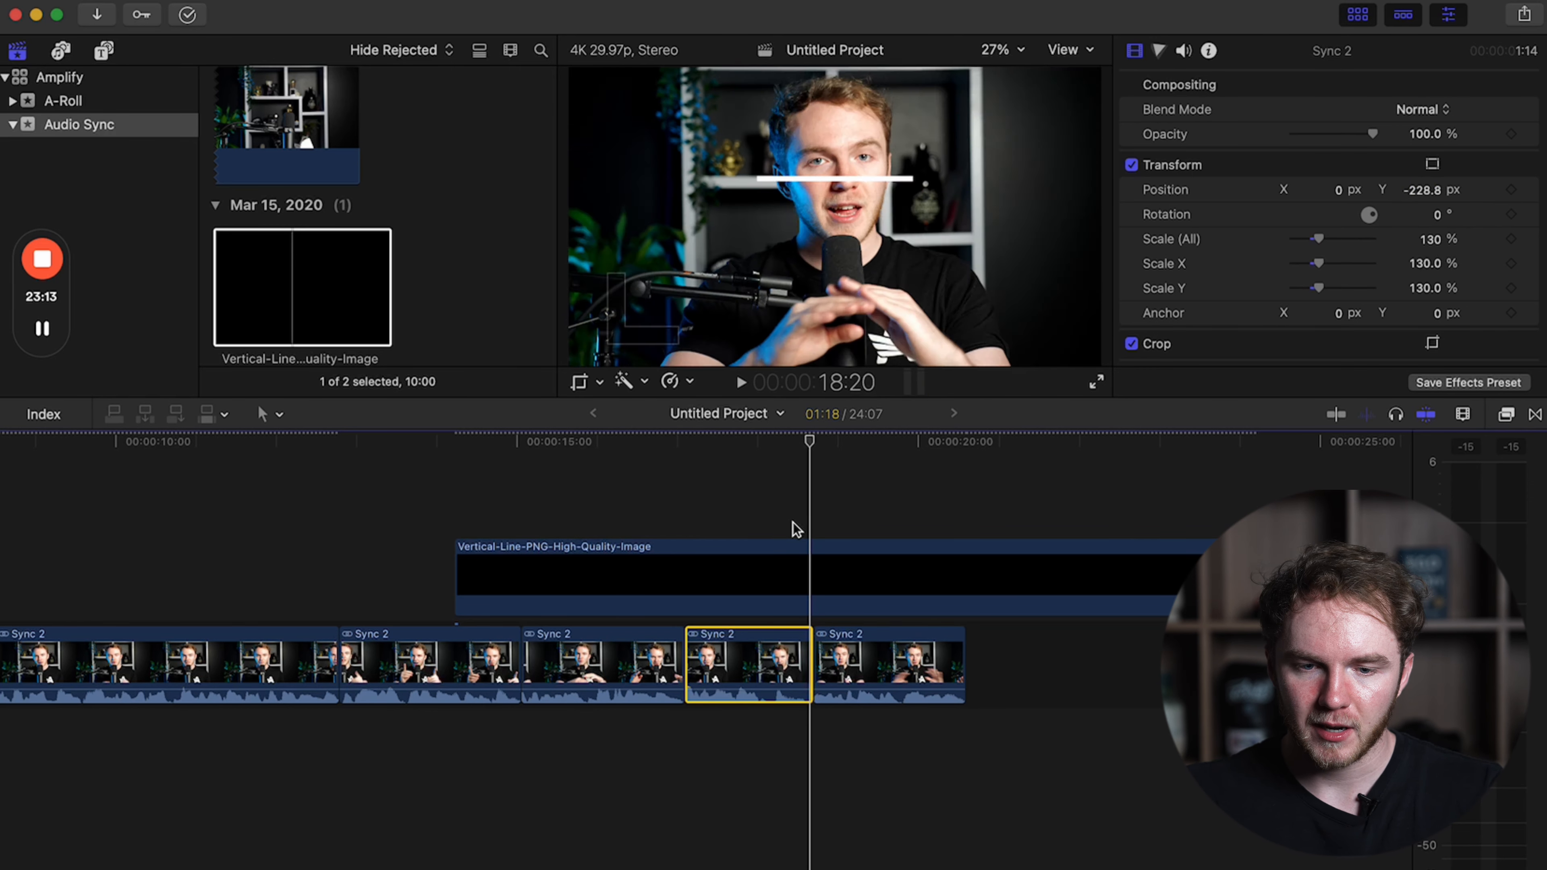
{"action": "key", "text": "Right"}
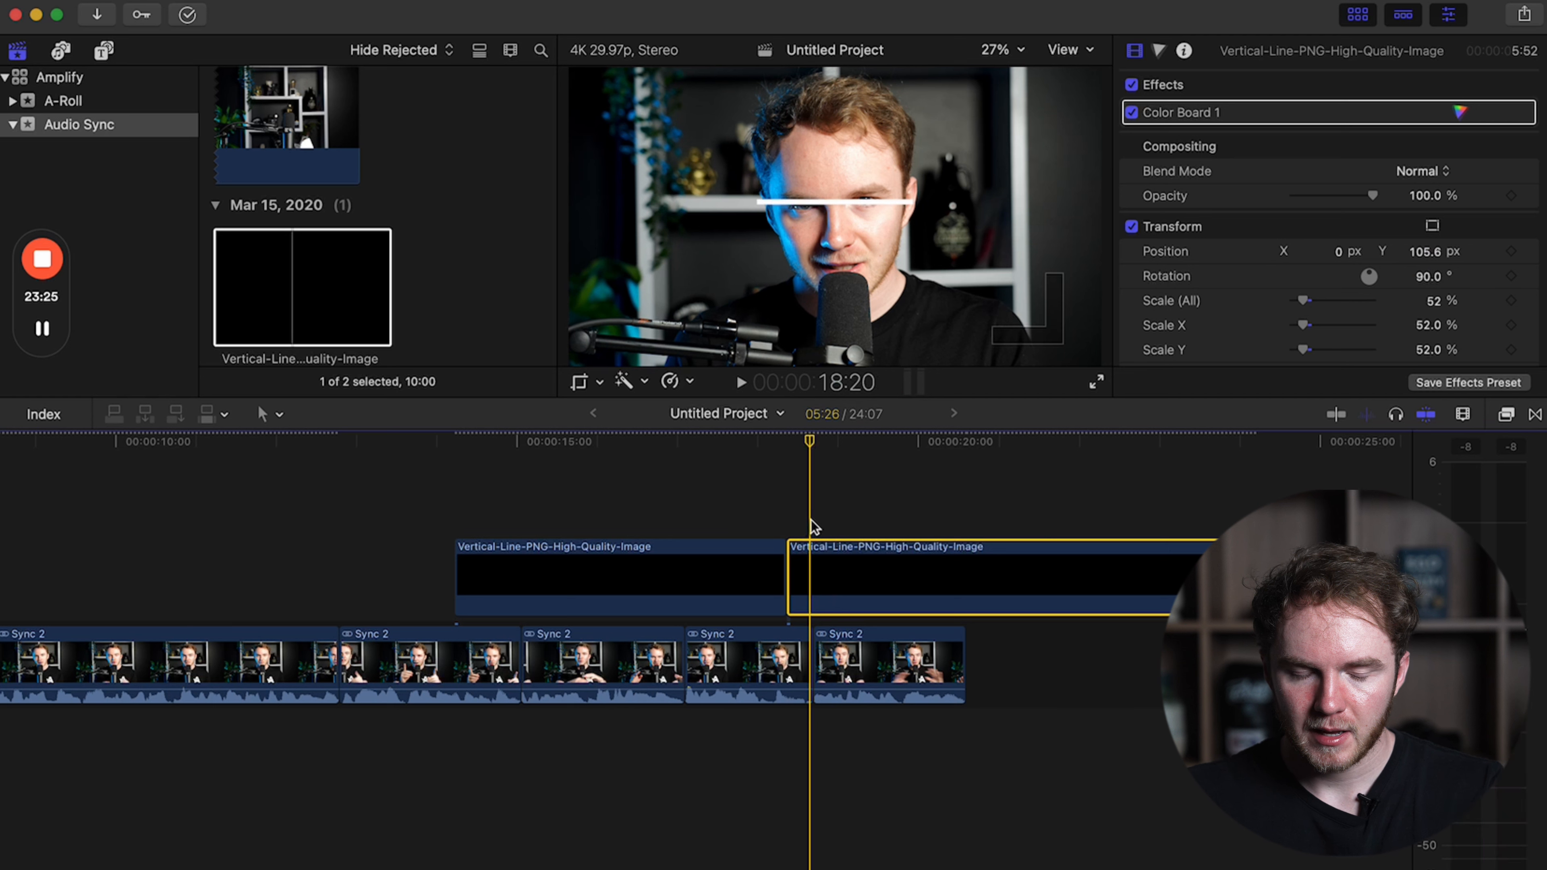
Scale the last timeline clip to 154% and set its Y position to about -523 px.
{"action": "left_click", "coordinate": [818, 661]}
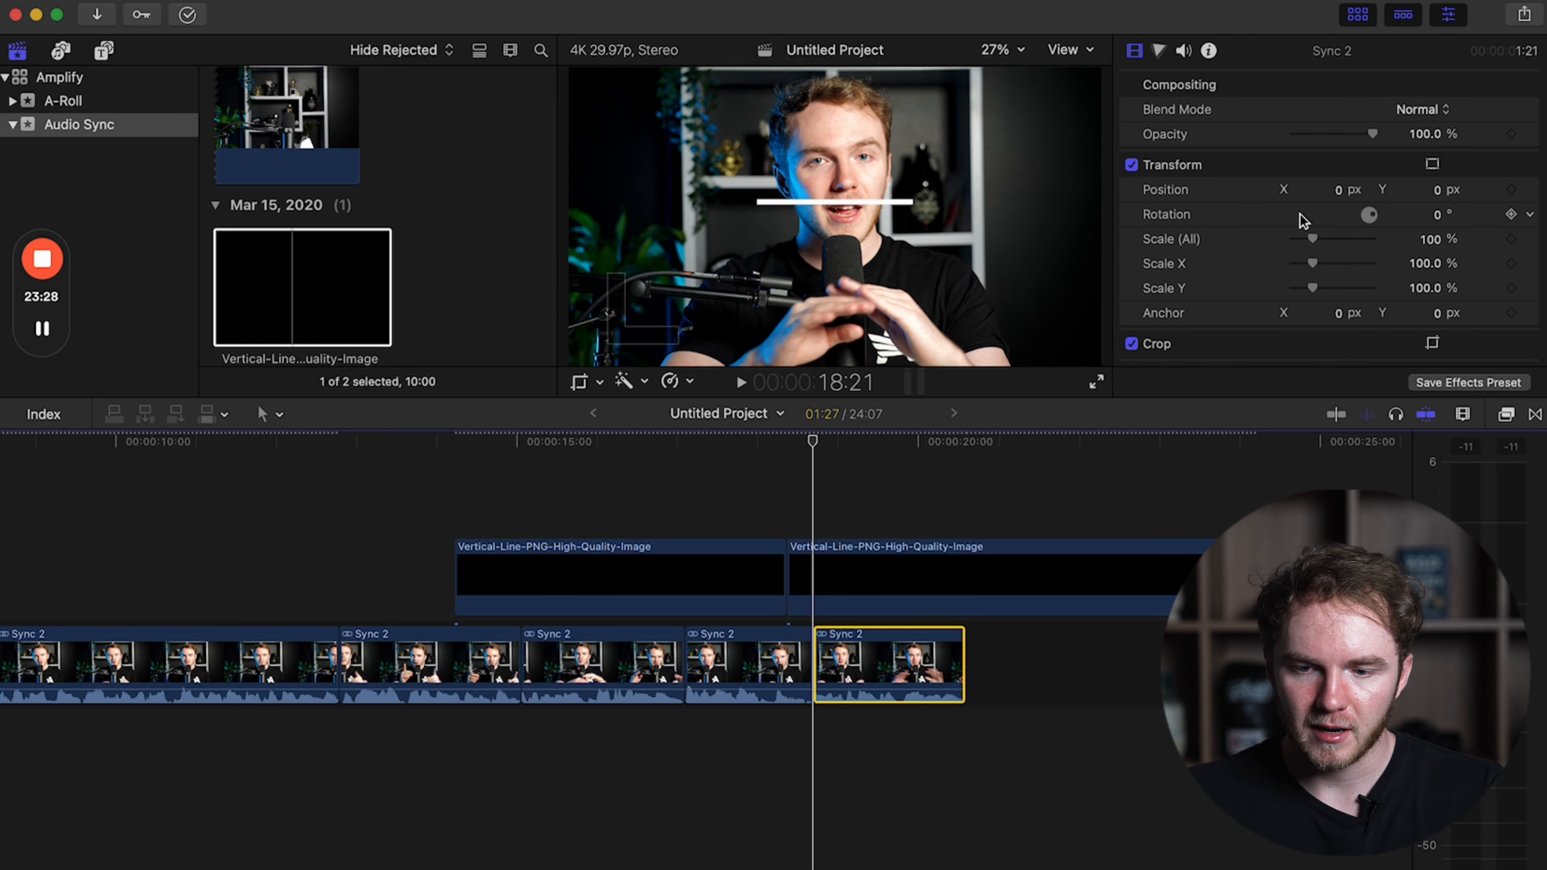
{"action": "left_click_drag", "start_coordinate": [1314, 240], "coordinate": [1317, 240]}
{"action": "left_click_drag", "start_coordinate": [1439, 190], "coordinate": [1439, 199]}
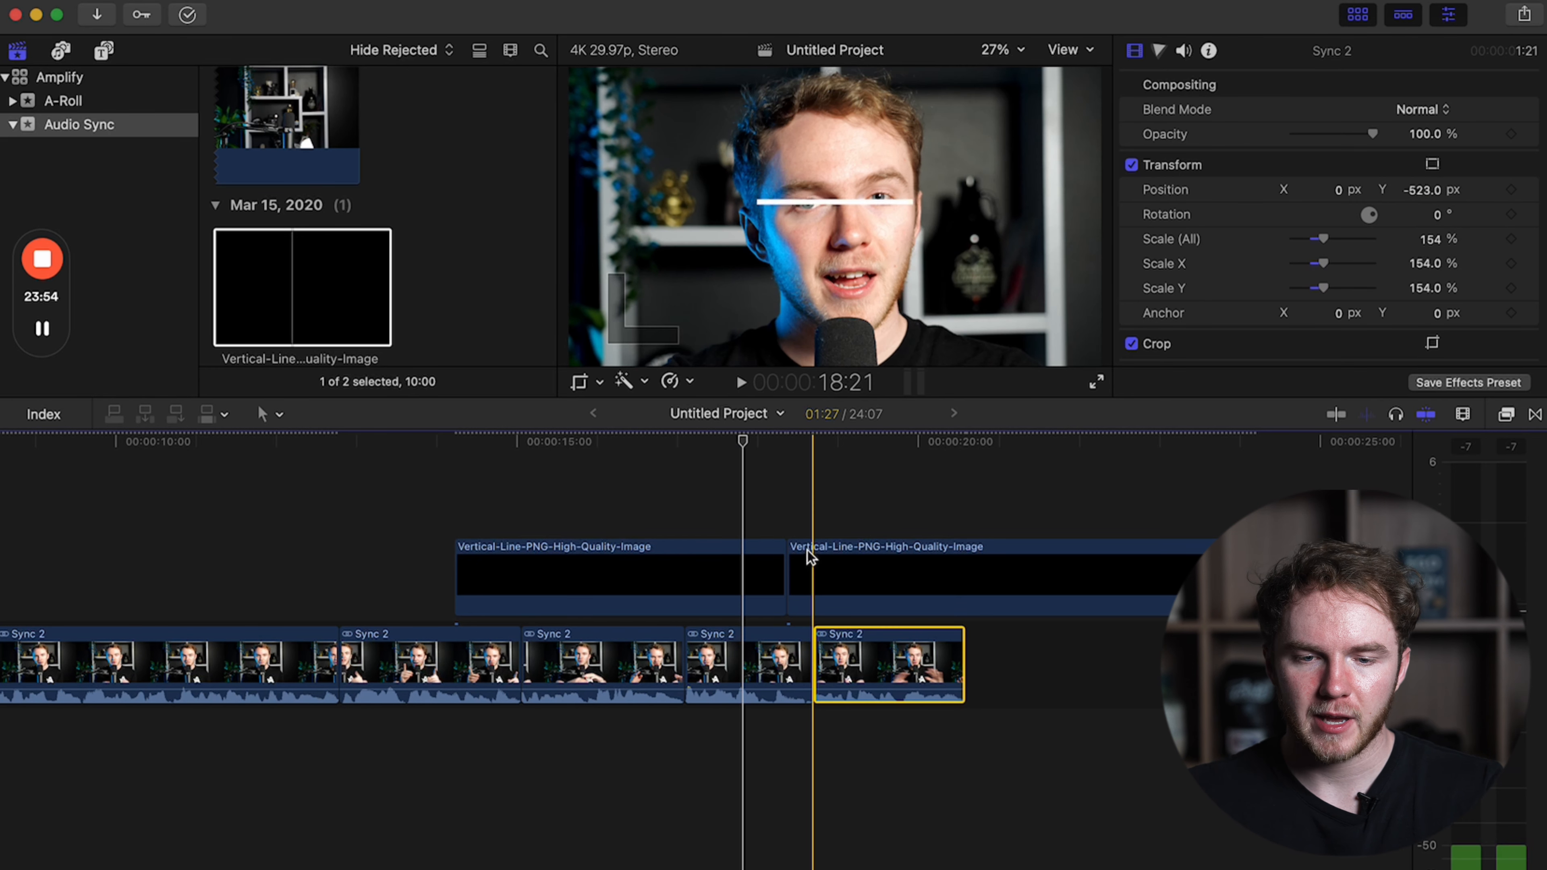
Compare the frames around the cut into the last clip to check the eye alignment against the guide line.
{"action": "key", "text": "Left"}
{"action": "key", "text": "Right"}
{"action": "key", "text": "Left"}
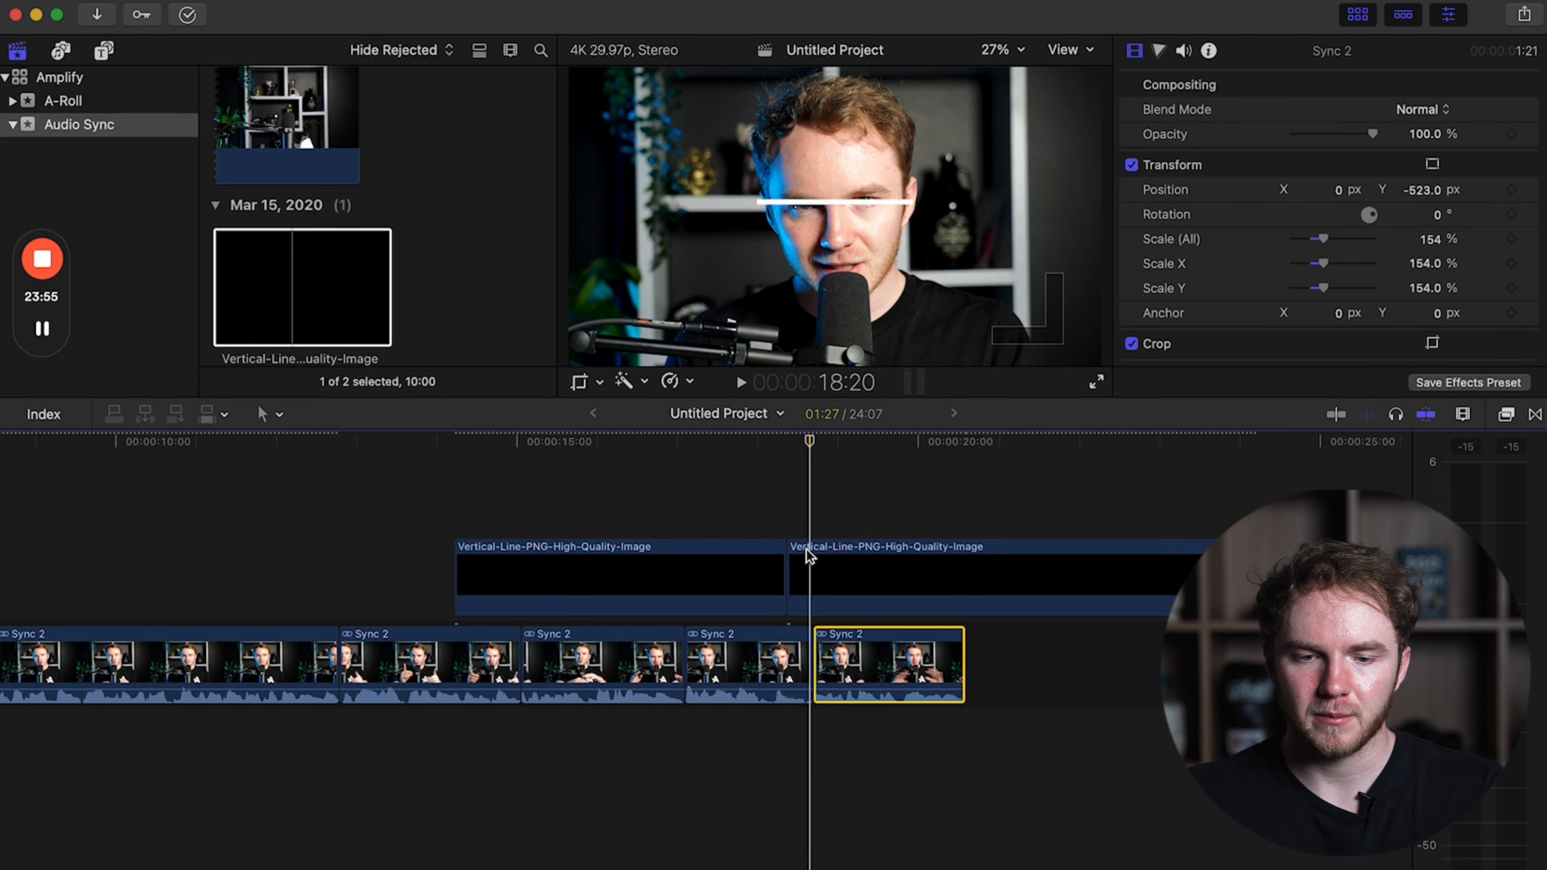
{"action": "key", "text": "Right"}
{"action": "key", "text": "Left"}
{"action": "key", "text": "Right"}
Delete both line image clips above the talking-head footage and play back the edit.
{"action": "left_click_drag", "start_coordinate": [615, 470], "coordinate": [853, 594]}
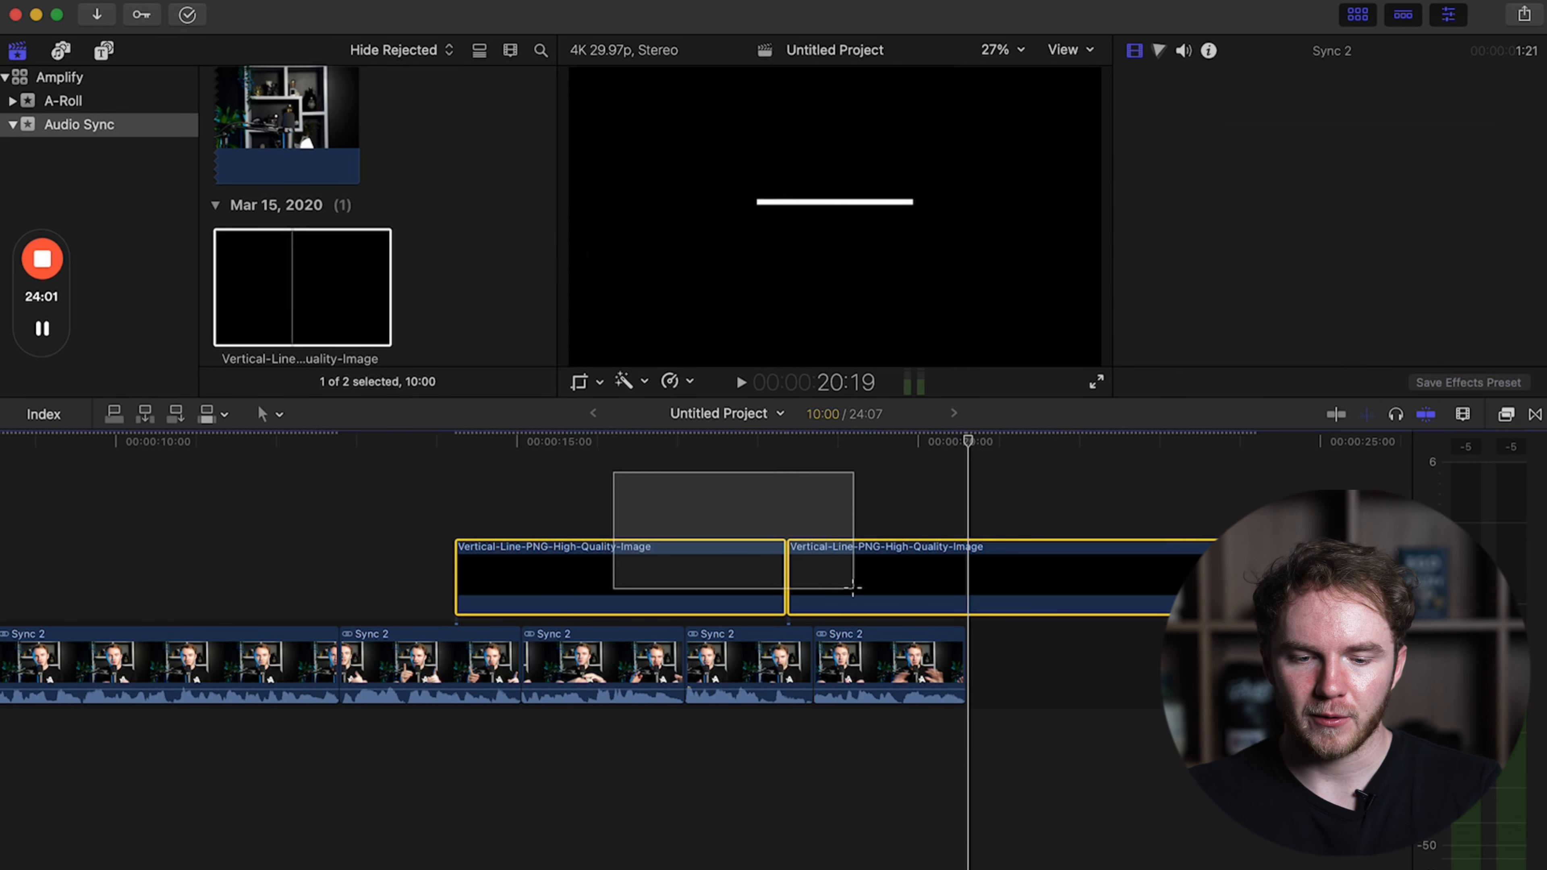
{"action": "key", "text": "Delete"}
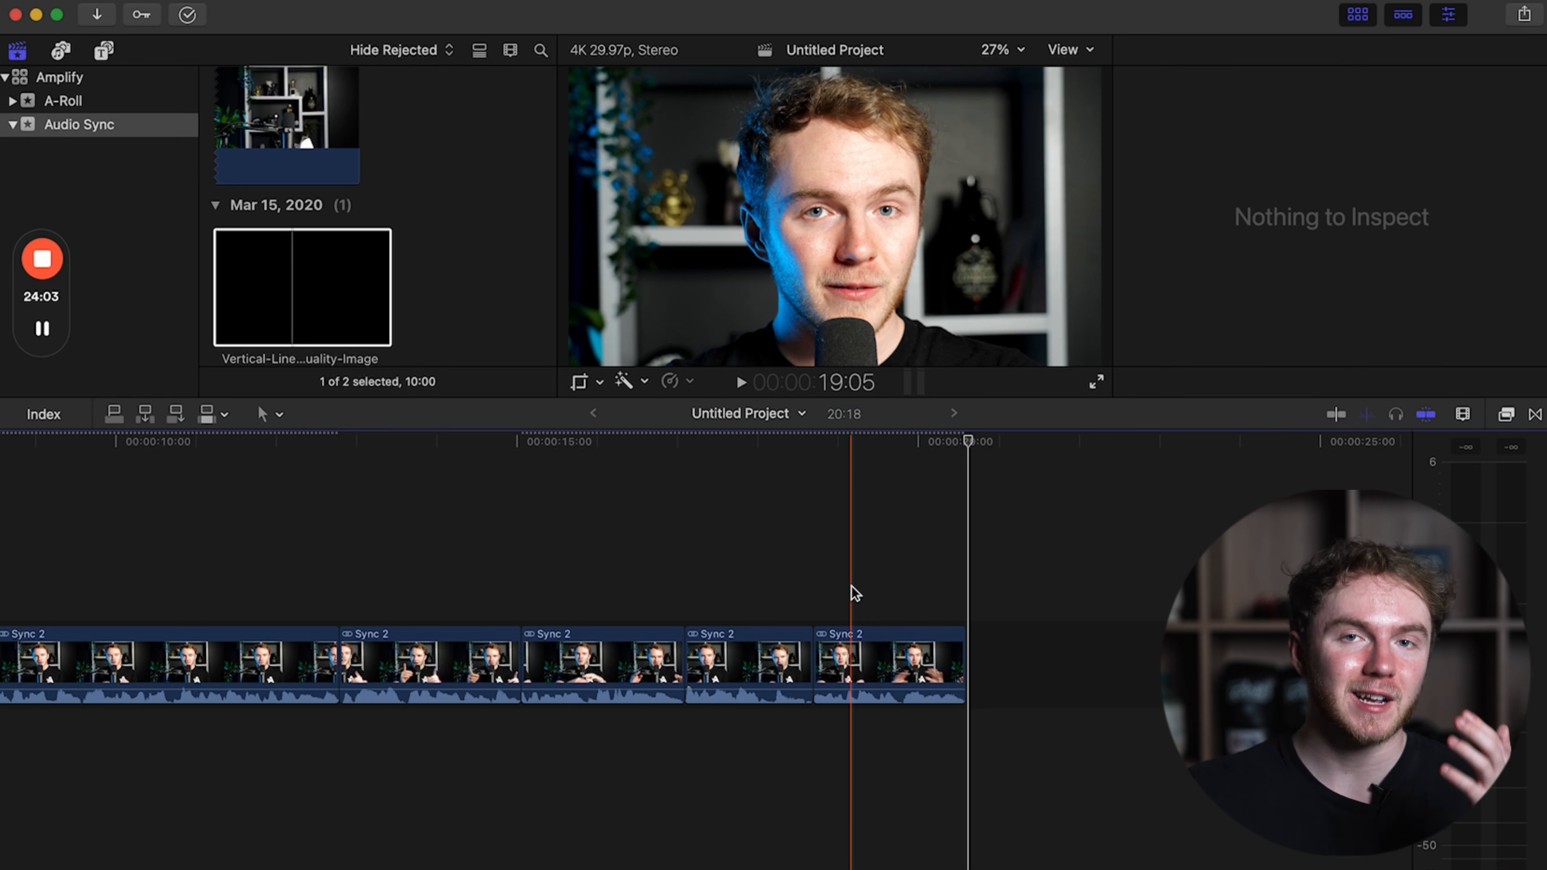
{"action": "key", "text": "space"}
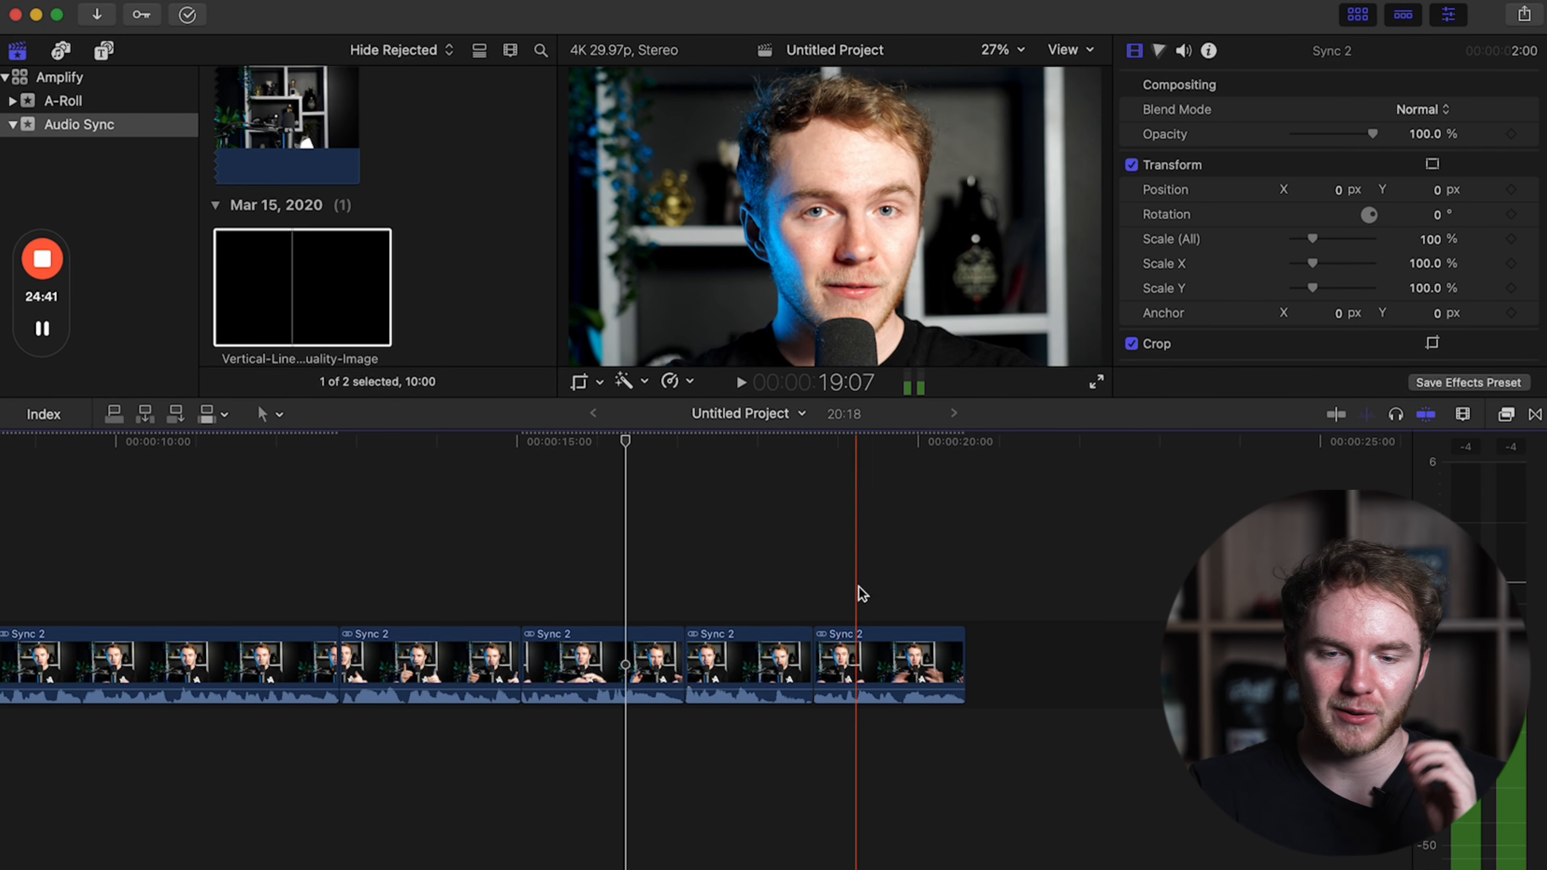
{"action": "scroll", "coordinate": [295, 461], "scroll_direction": "left", "scroll_amount": 10}
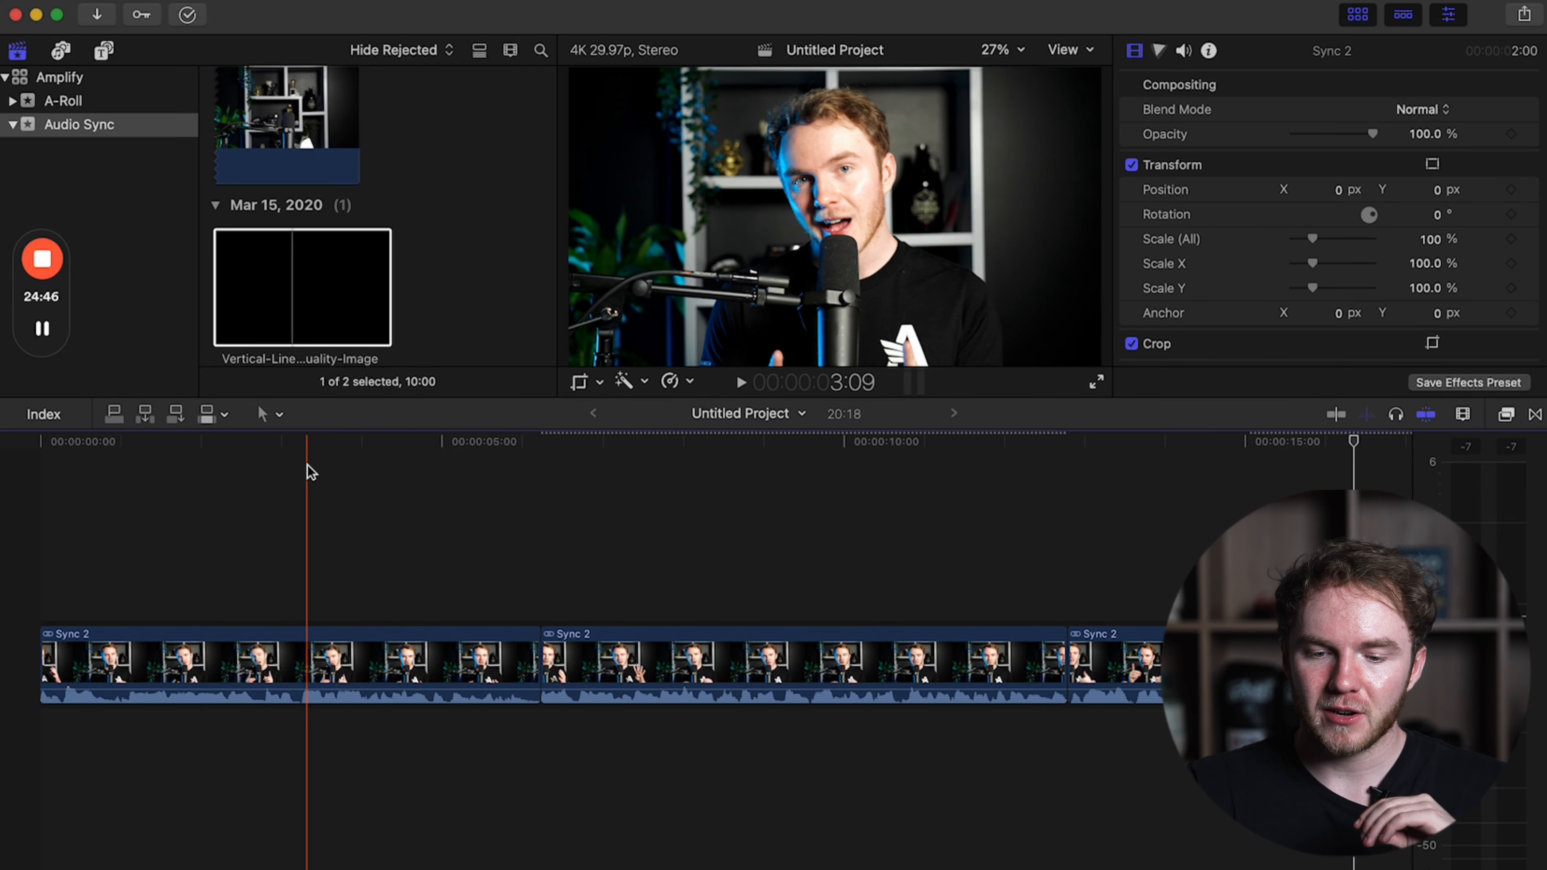
{"action": "scroll", "coordinate": [307, 464], "scroll_direction": "right", "scroll_amount": 5}
{"action": "scroll", "coordinate": [307, 469], "scroll_direction": "right", "scroll_amount": 3}
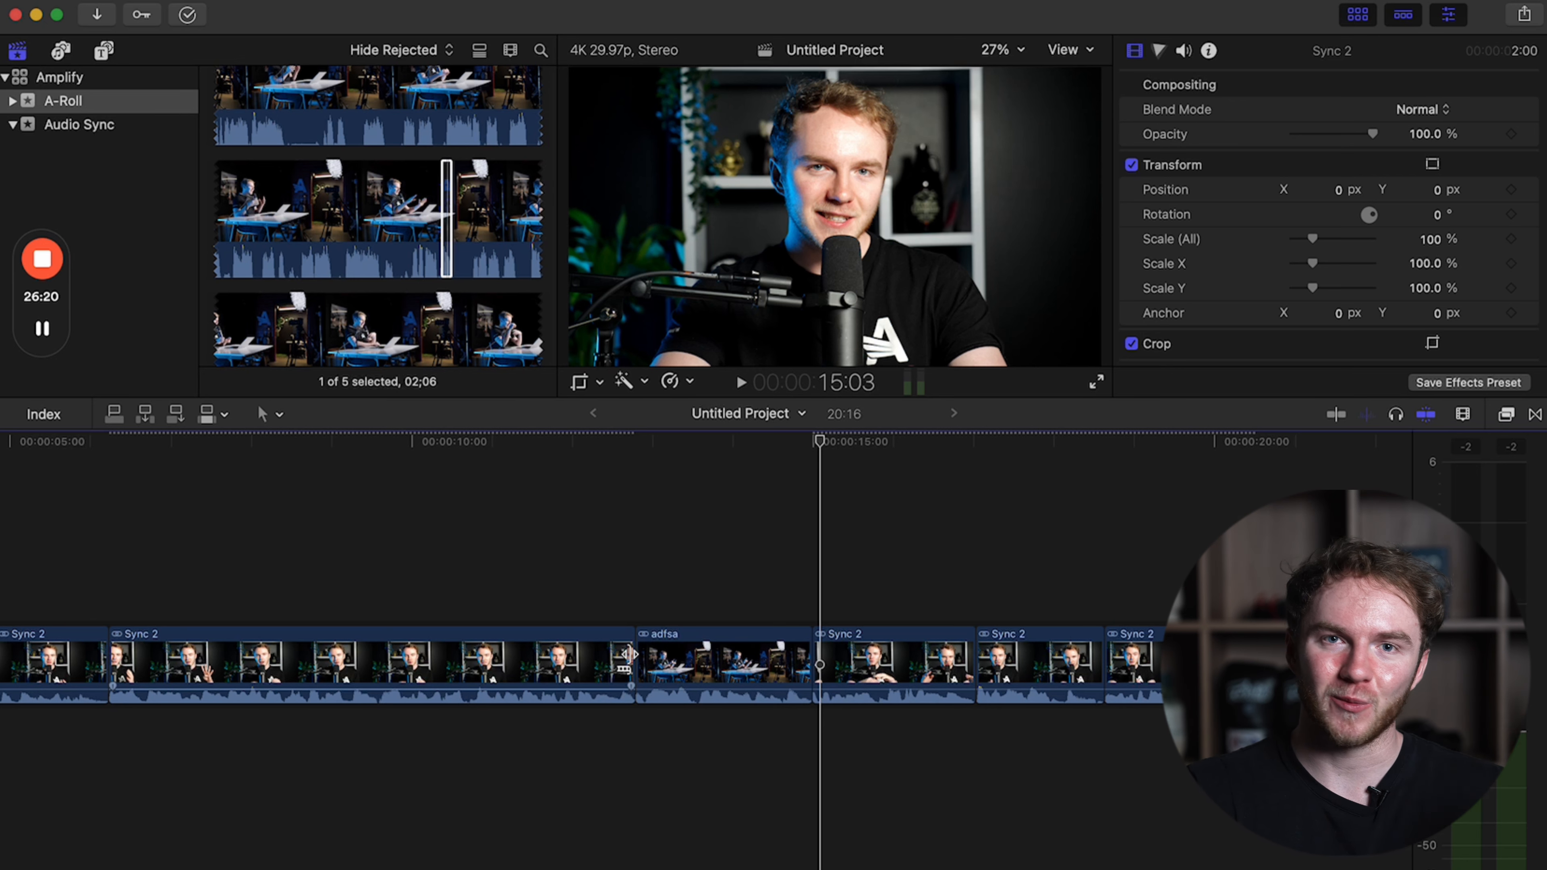
Scale the adfsa side-angle clip to 239% and reposition it at about X 2156.4 px, Y -338.8 px.
{"action": "left_click", "coordinate": [641, 610]}
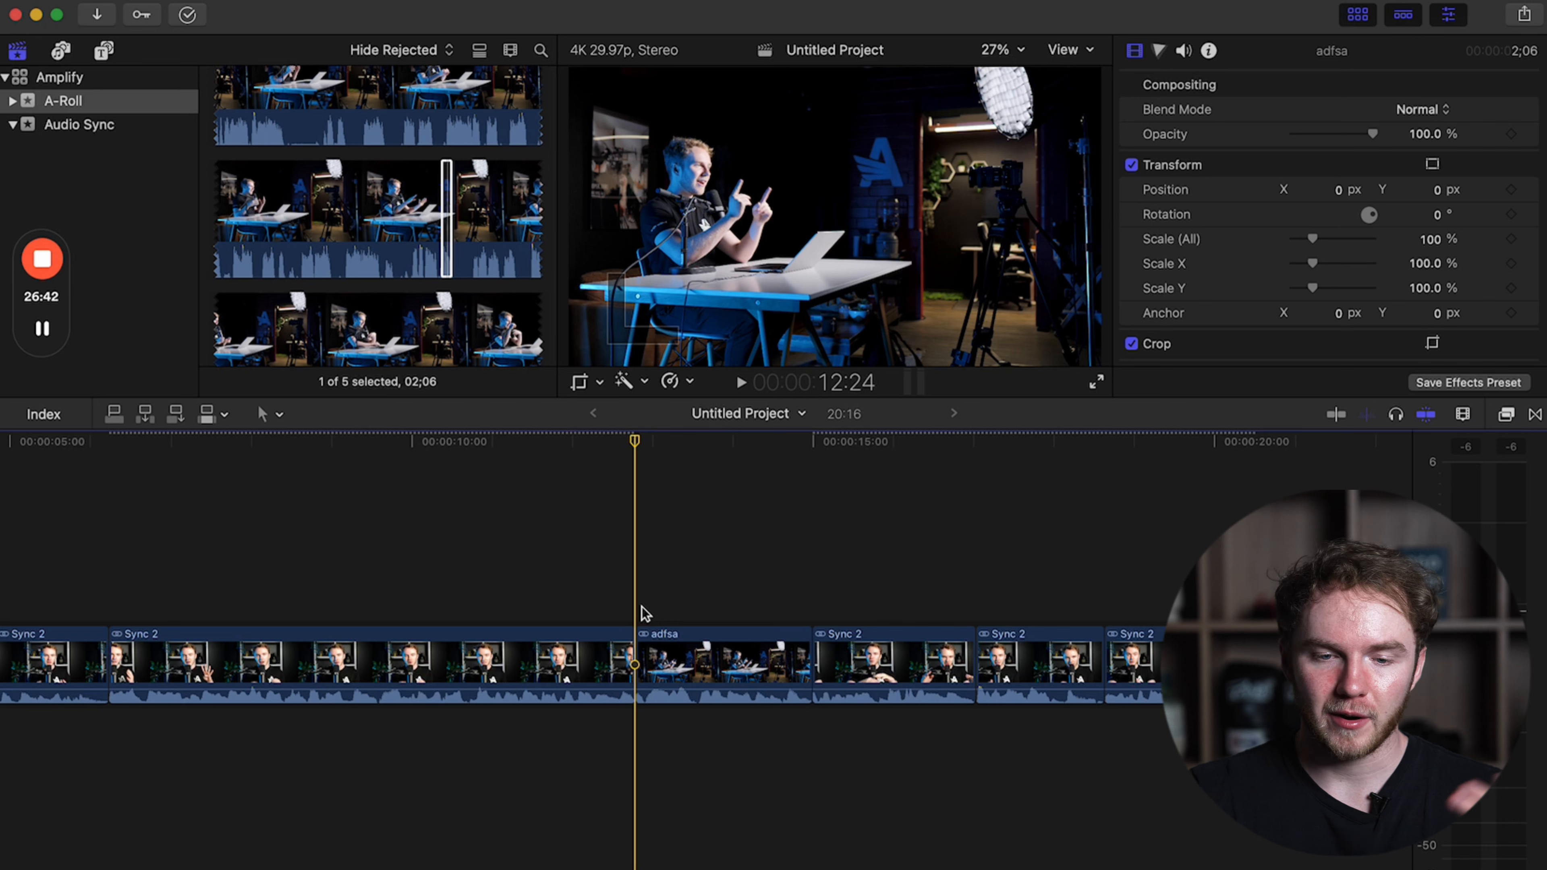
{"action": "key", "text": "super+equal"}
{"action": "key", "text": "super+equal"}
{"action": "key", "text": "super+equal"}
{"action": "left_click", "coordinate": [643, 647]}
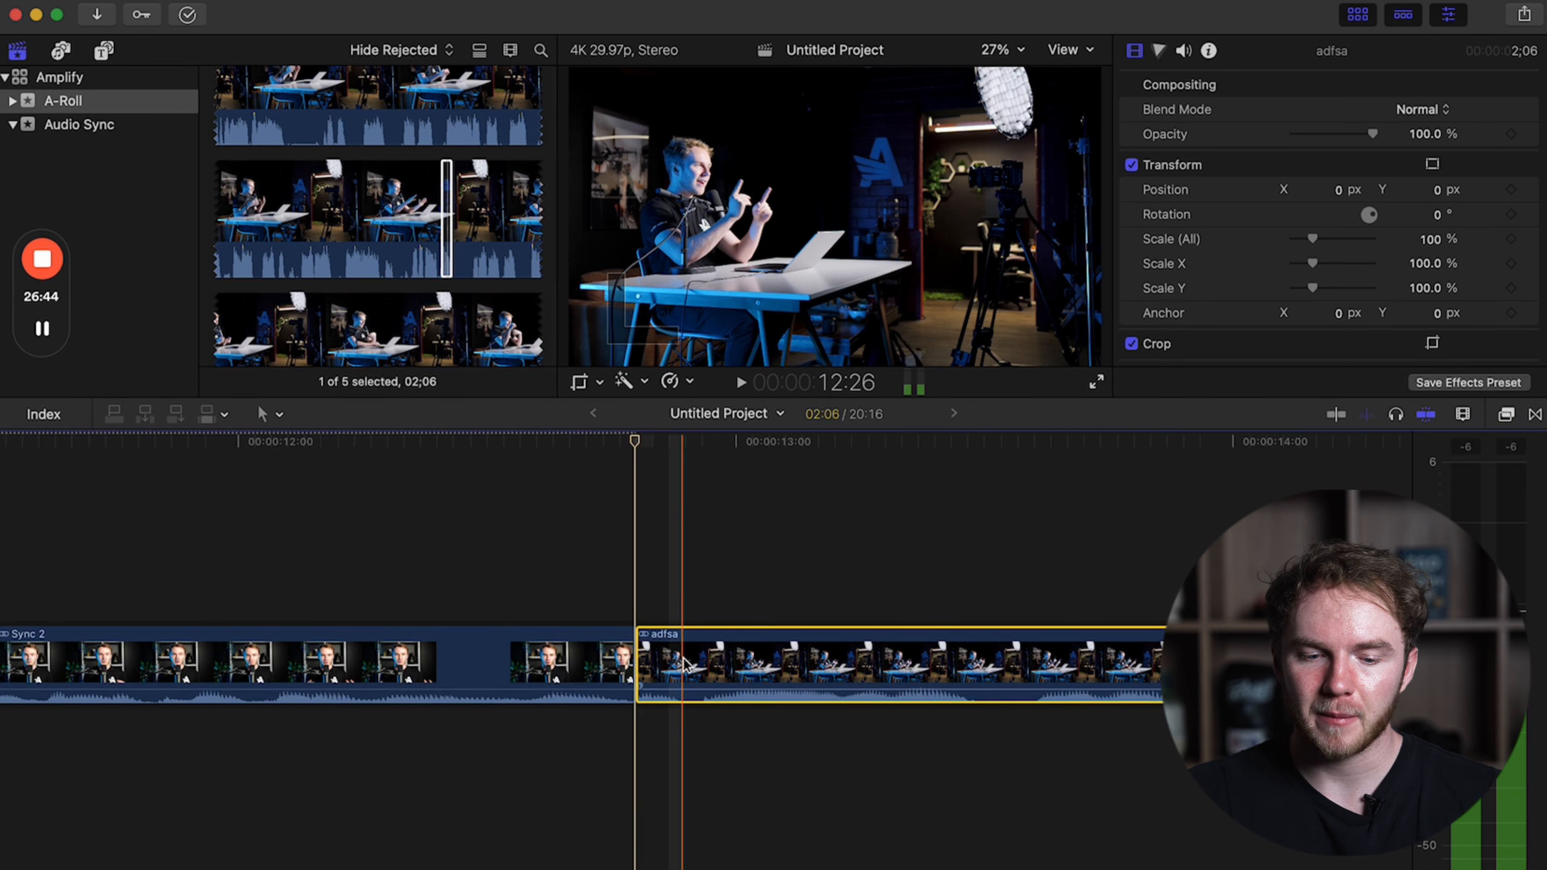
{"action": "left_click_drag", "start_coordinate": [1312, 239], "coordinate": [1347, 250]}
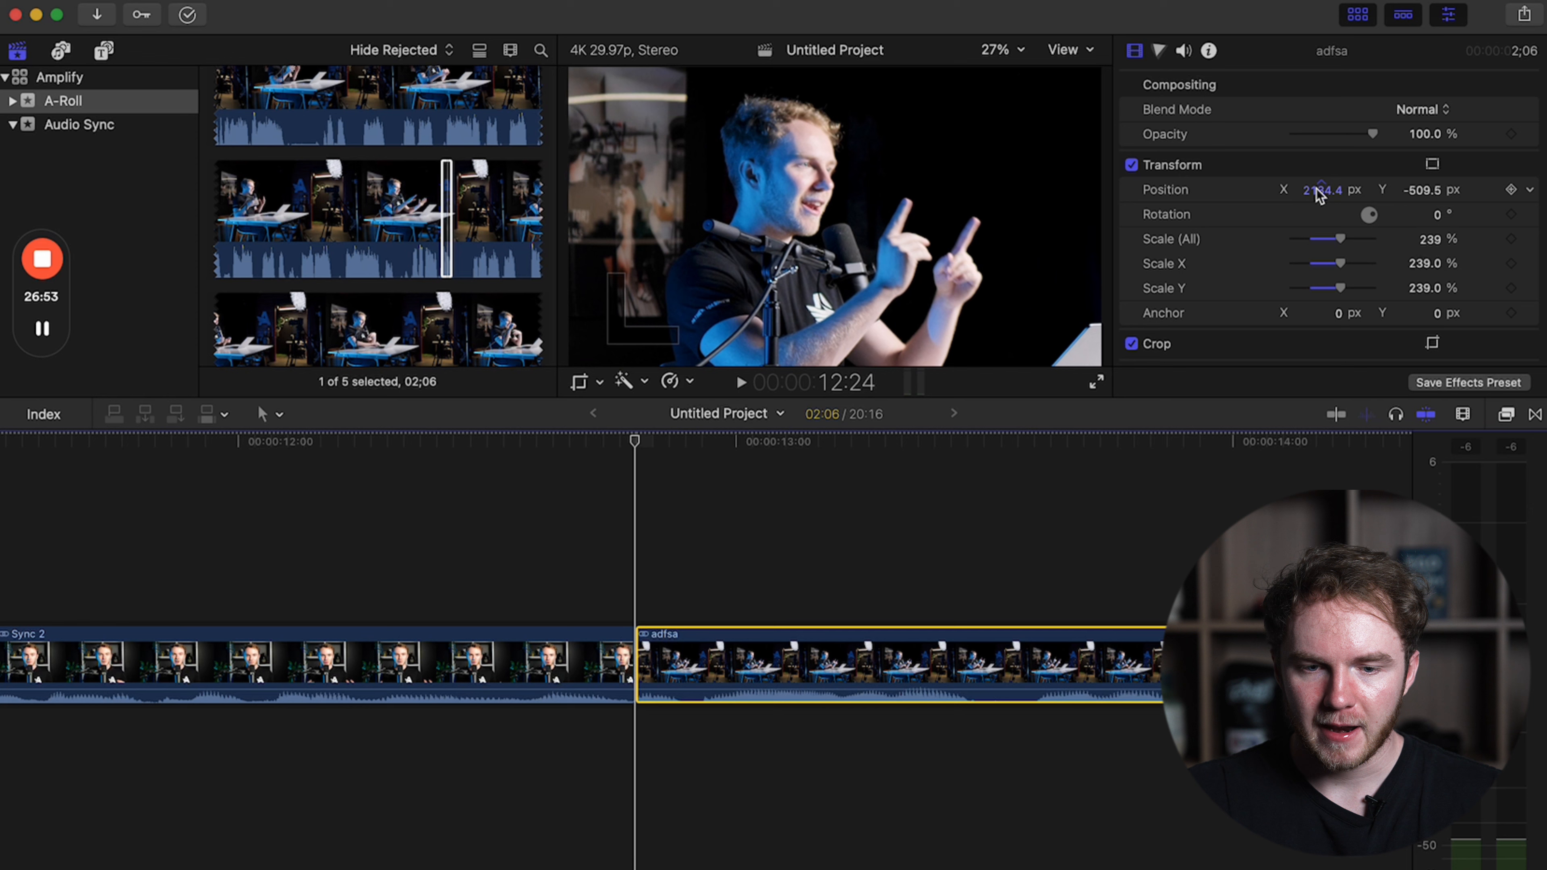
{"action": "left_click_drag", "start_coordinate": [1321, 192], "coordinate": [1316, 192]}
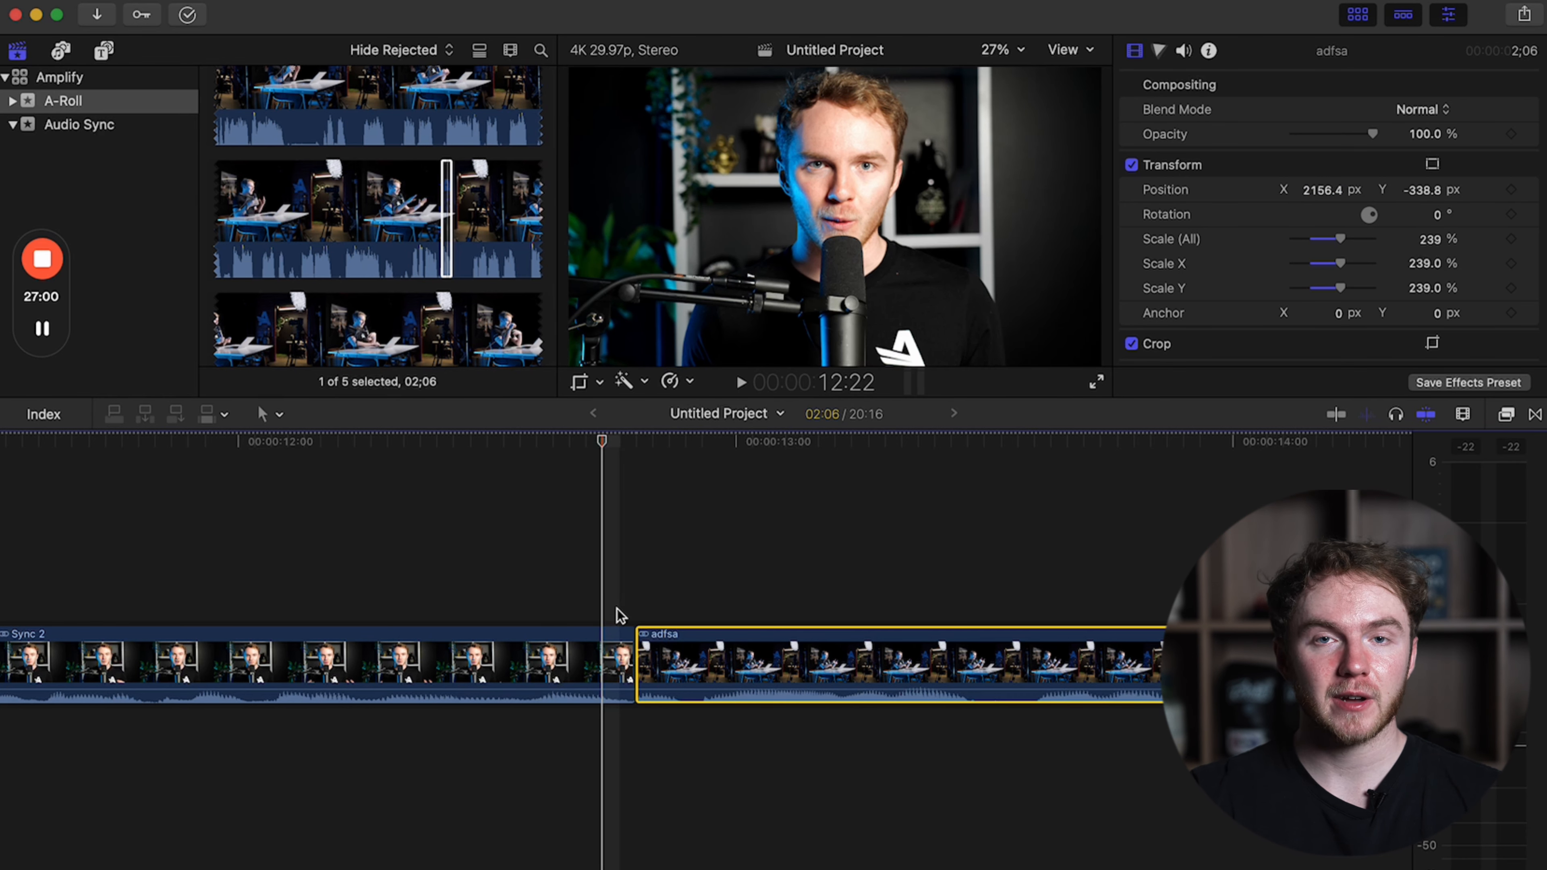
{"action": "key", "text": "super+minus"}
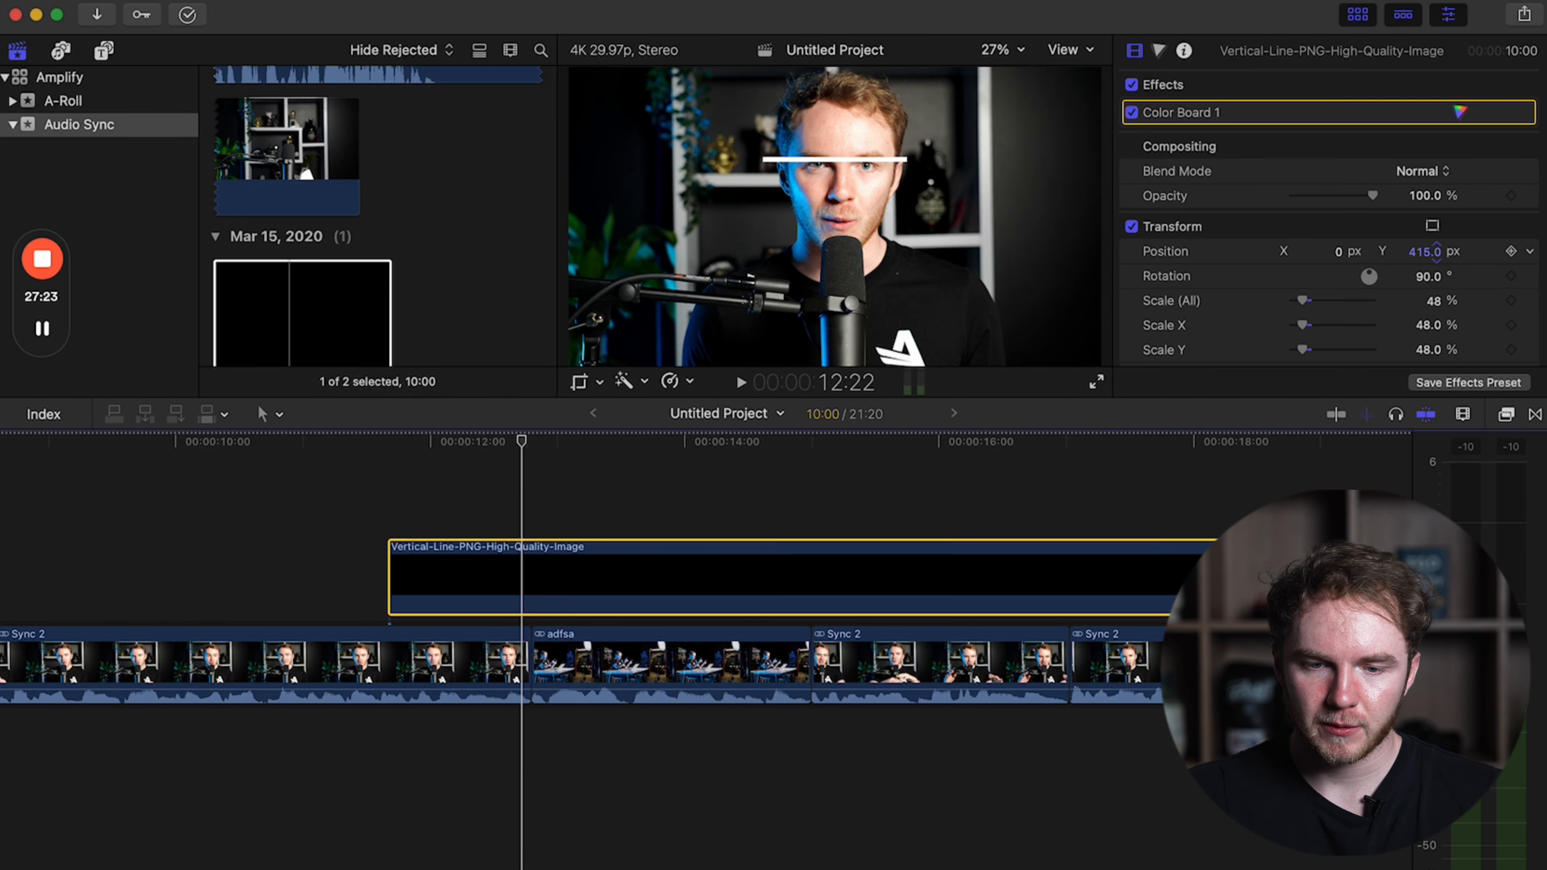
Set the line image's Y position to 372.9 px and align the adfsa clip with it at X 2233.4 px, Y -500.9 px.
{"action": "left_click_drag", "start_coordinate": [1436, 251], "coordinate": [1436, 255]}
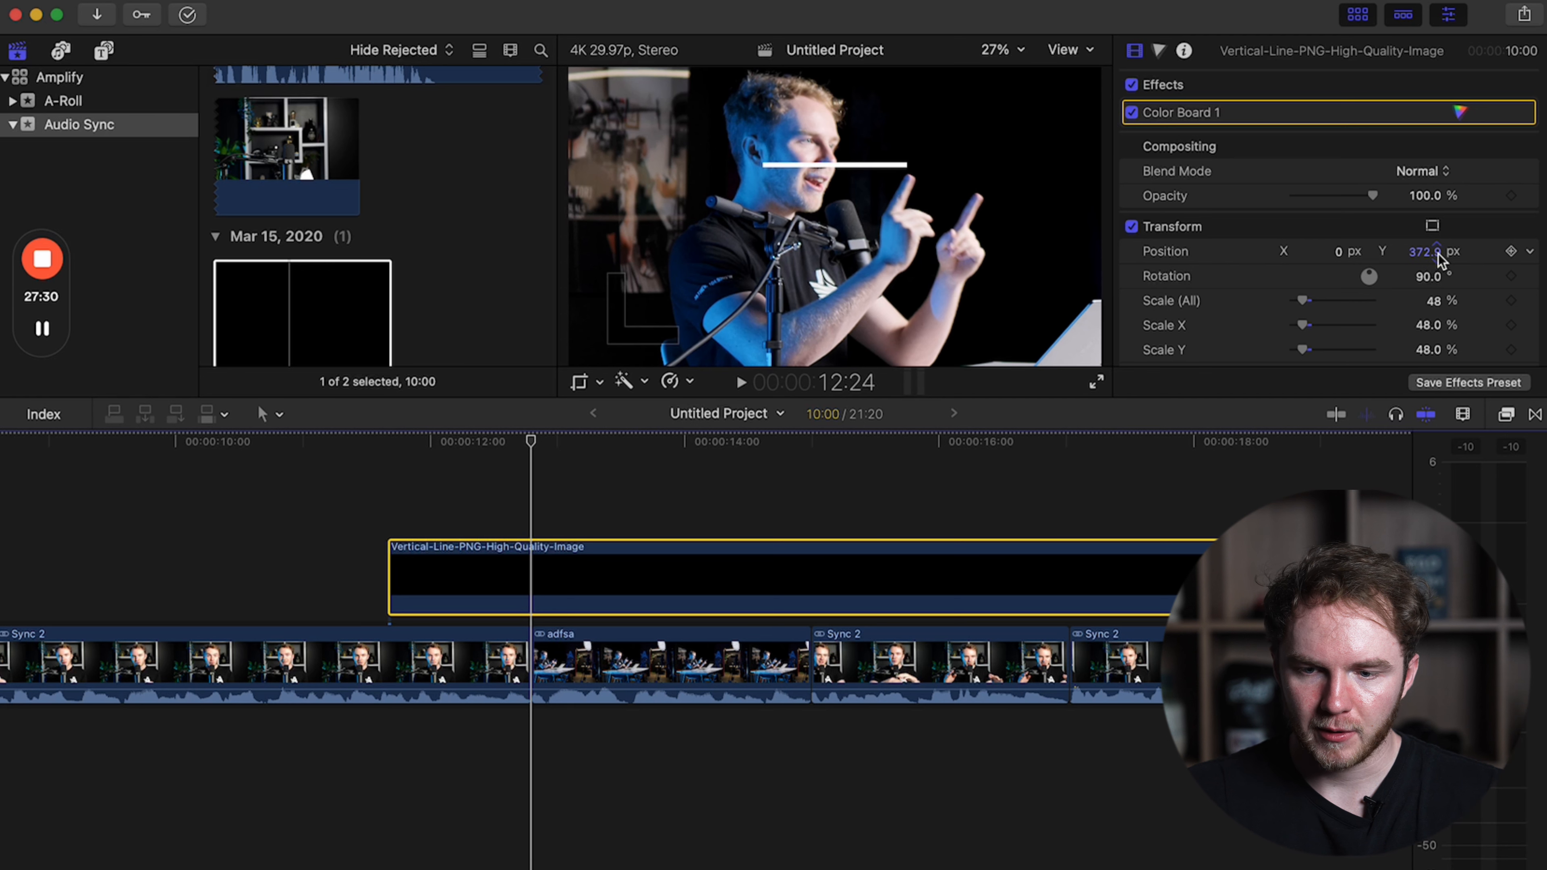
{"action": "left_click", "coordinate": [609, 664]}
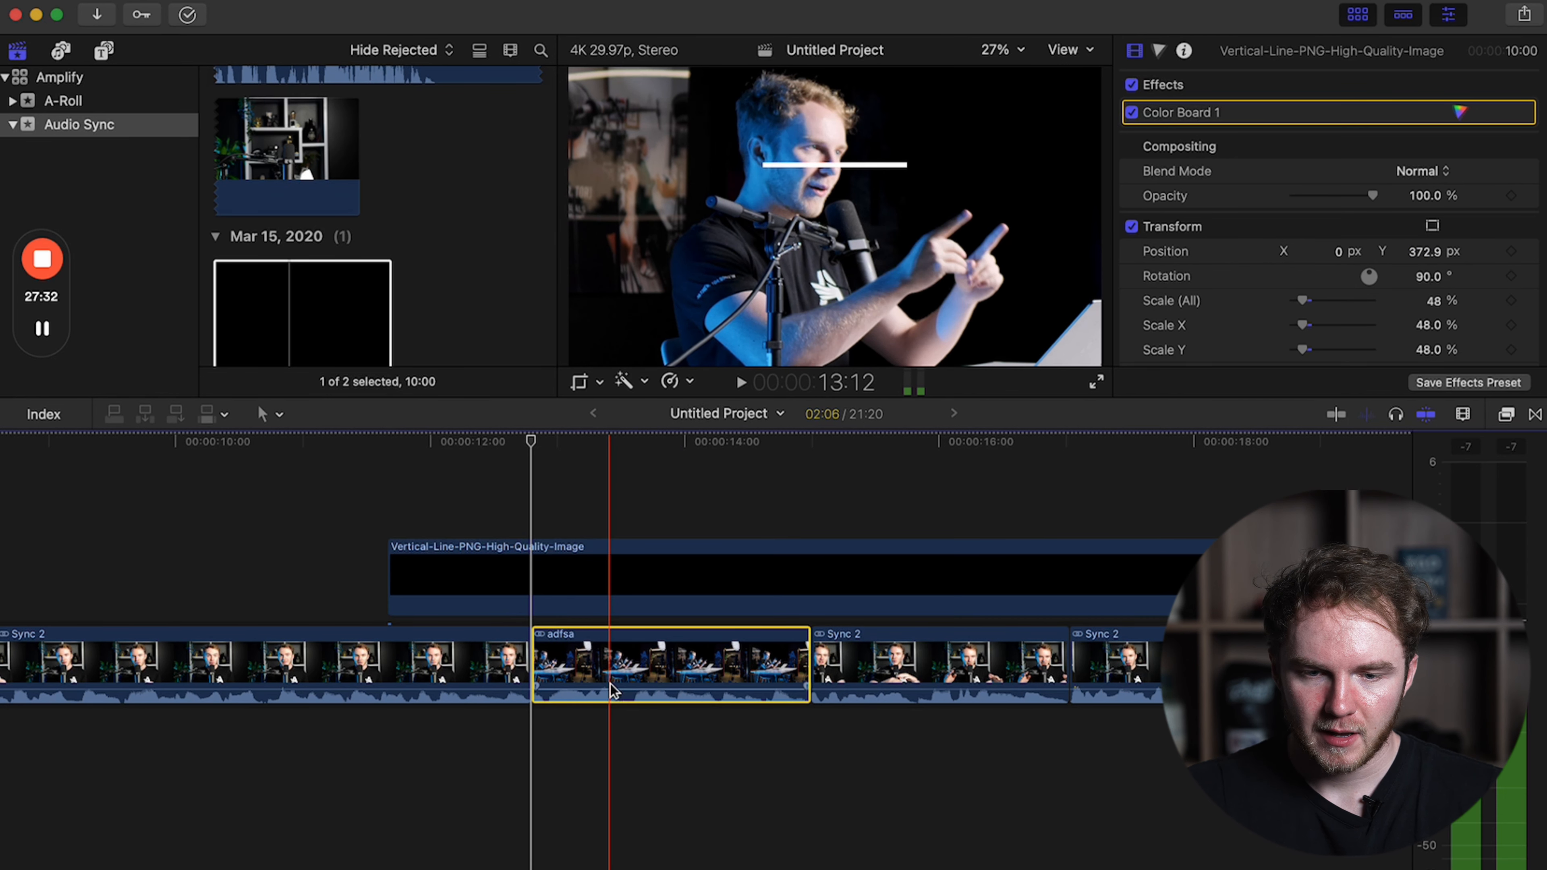
{"action": "left_click_drag", "start_coordinate": [1422, 190], "coordinate": [1422, 199]}
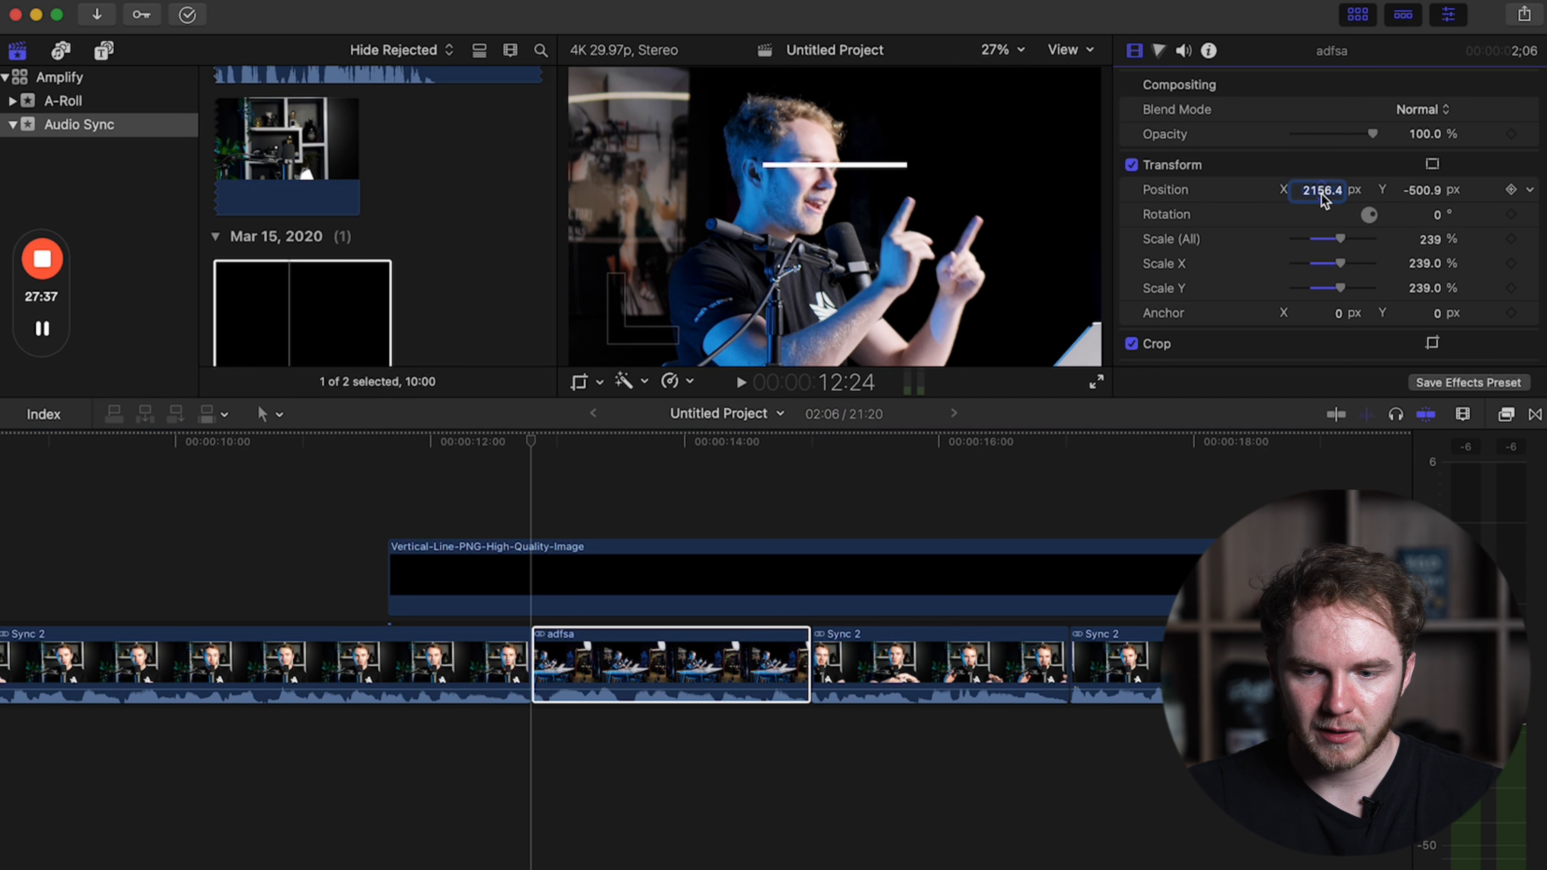
{"action": "left_click_drag", "start_coordinate": [1321, 190], "coordinate": [1323, 185]}
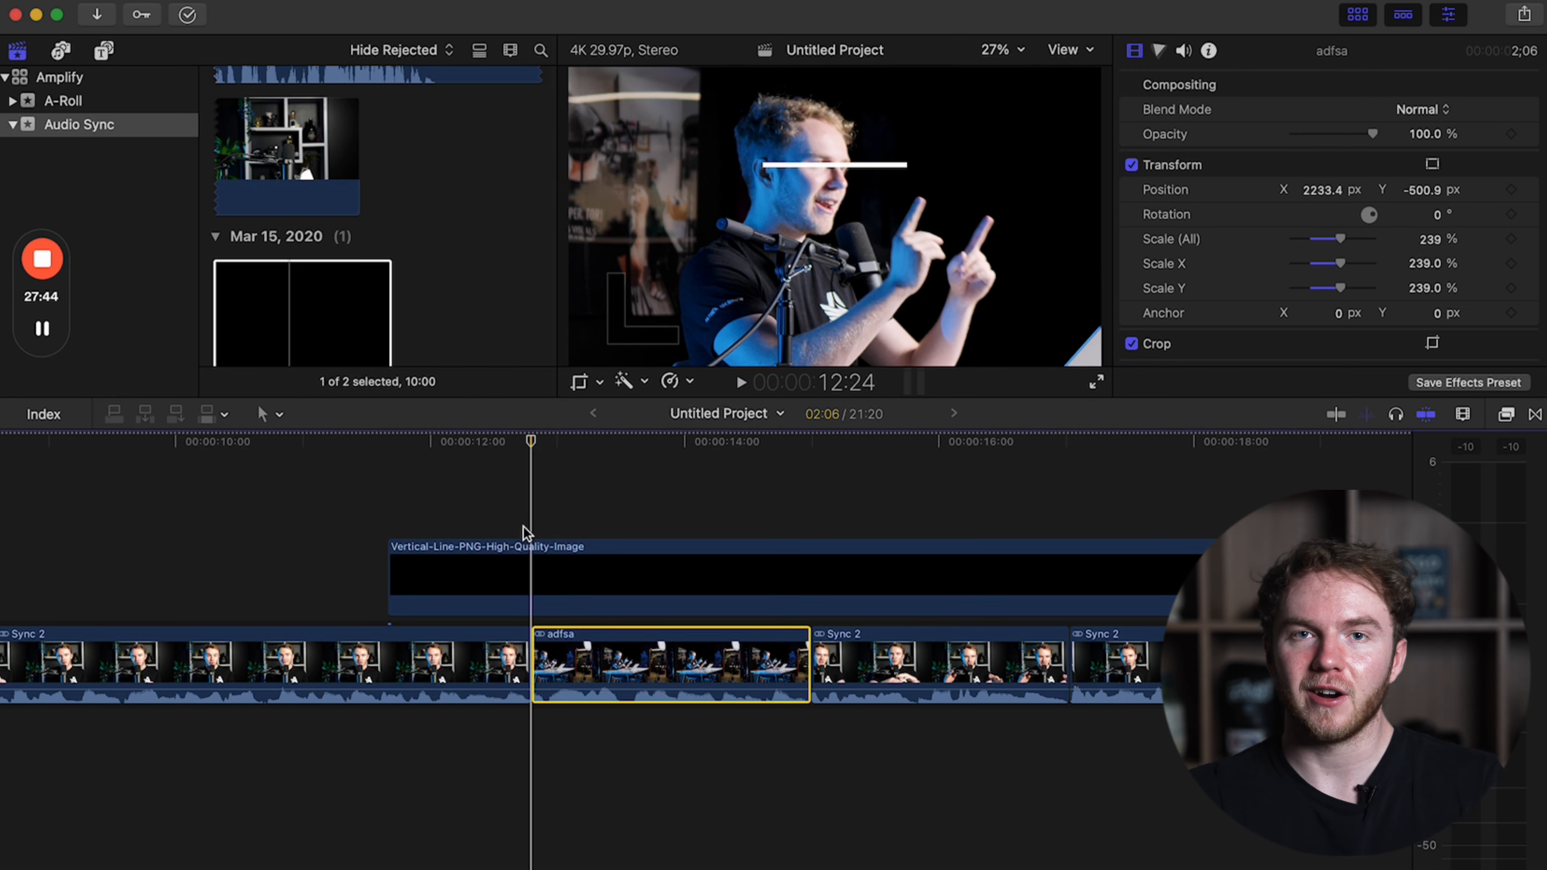
Compare the frames on either side of the cut into the adfsa clip to check the eye alignment between camera angles.
{"action": "key", "text": "Left"}
{"action": "key", "text": "Right"}
{"action": "key", "text": "Left"}
{"action": "key", "text": "Right"}
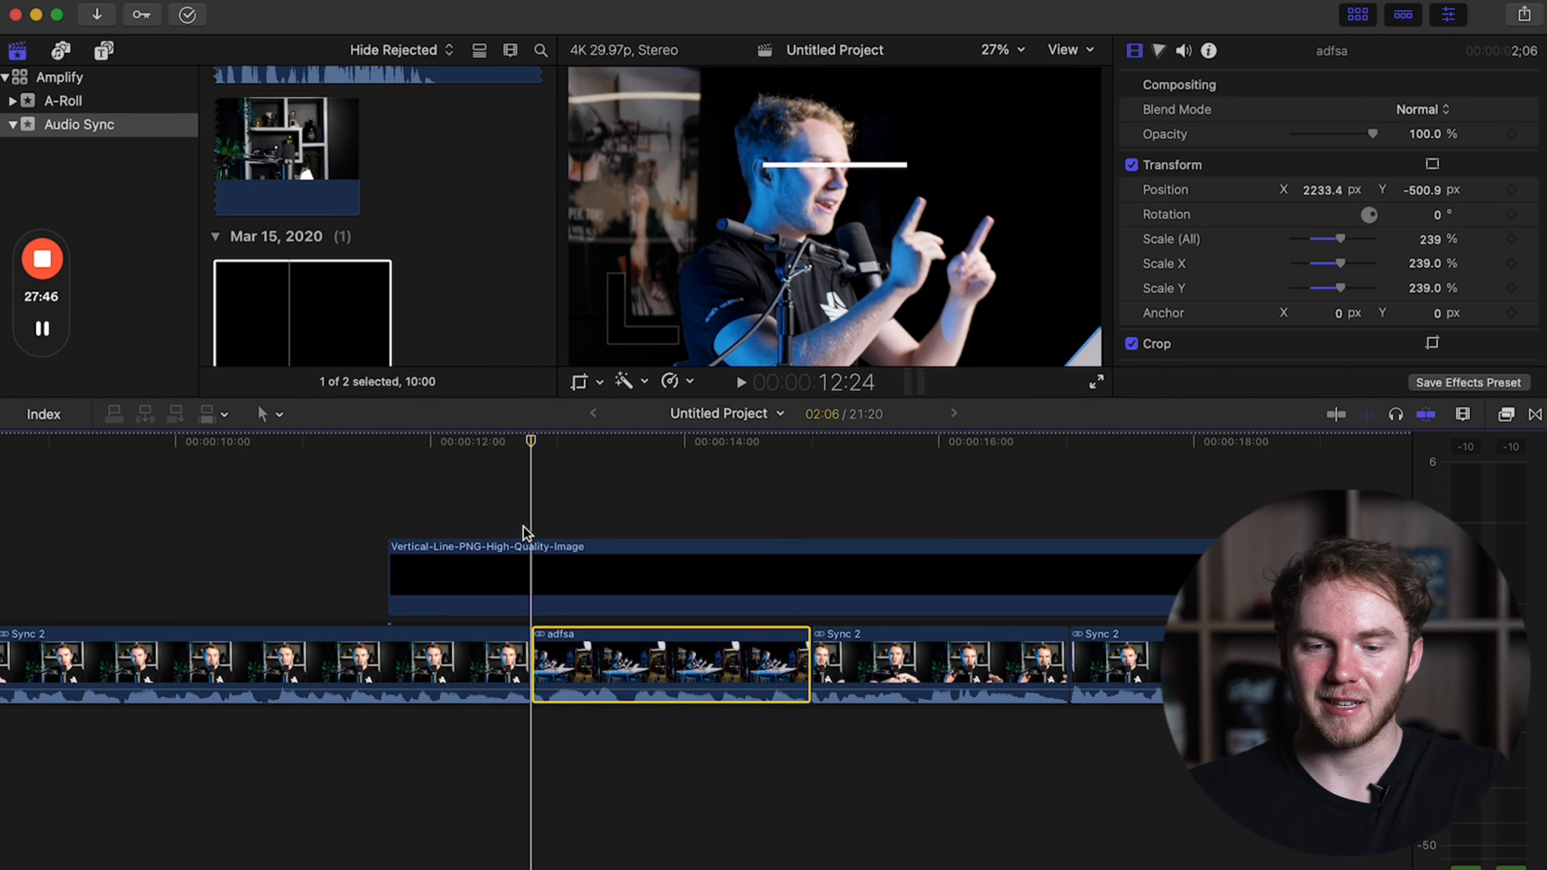
{"action": "key", "text": "Left"}
{"action": "key", "text": "Right"}
{"action": "key", "text": "Left"}
{"action": "key", "text": "Right"}
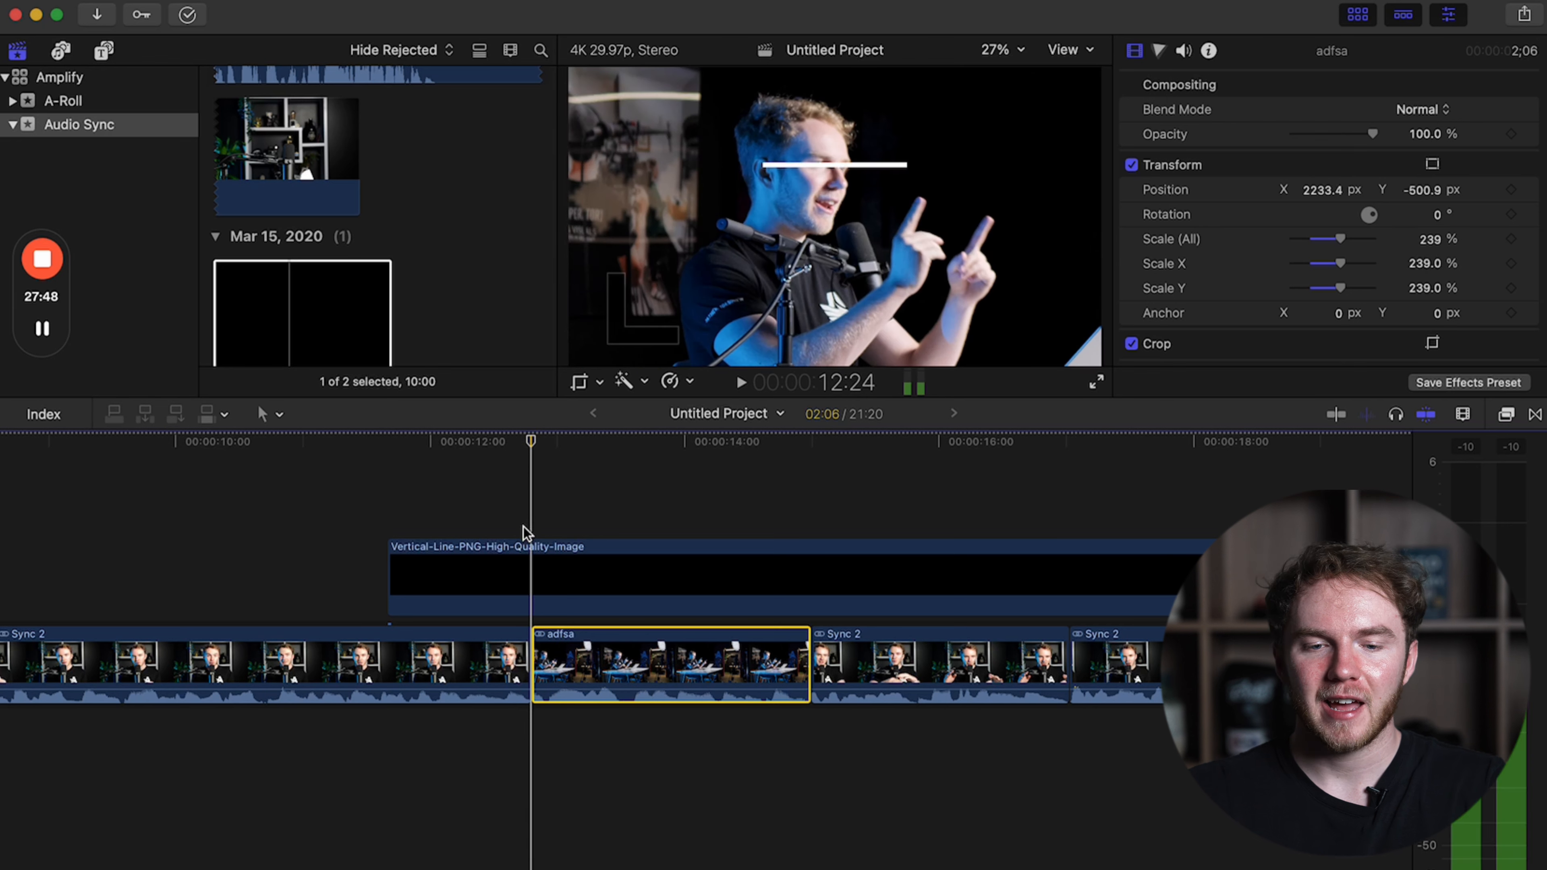
Increase the timeline's clip height so that the filmstrips and audio waveforms appear larger.
{"action": "key", "text": "Left"}
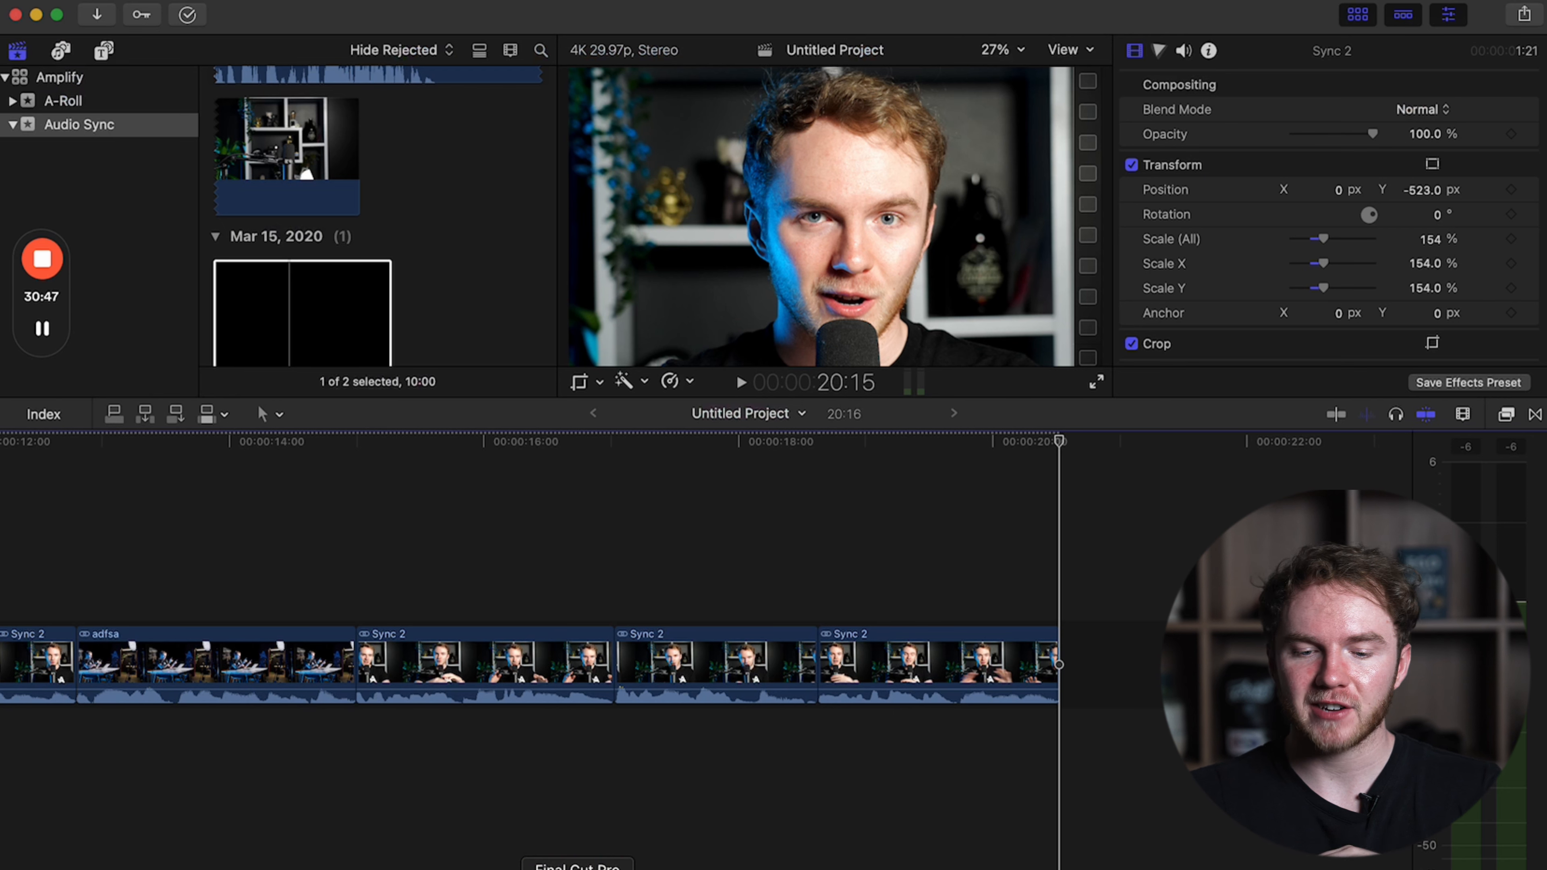
{"action": "scroll", "coordinate": [469, 792], "scroll_direction": "left", "scroll_amount": 15}
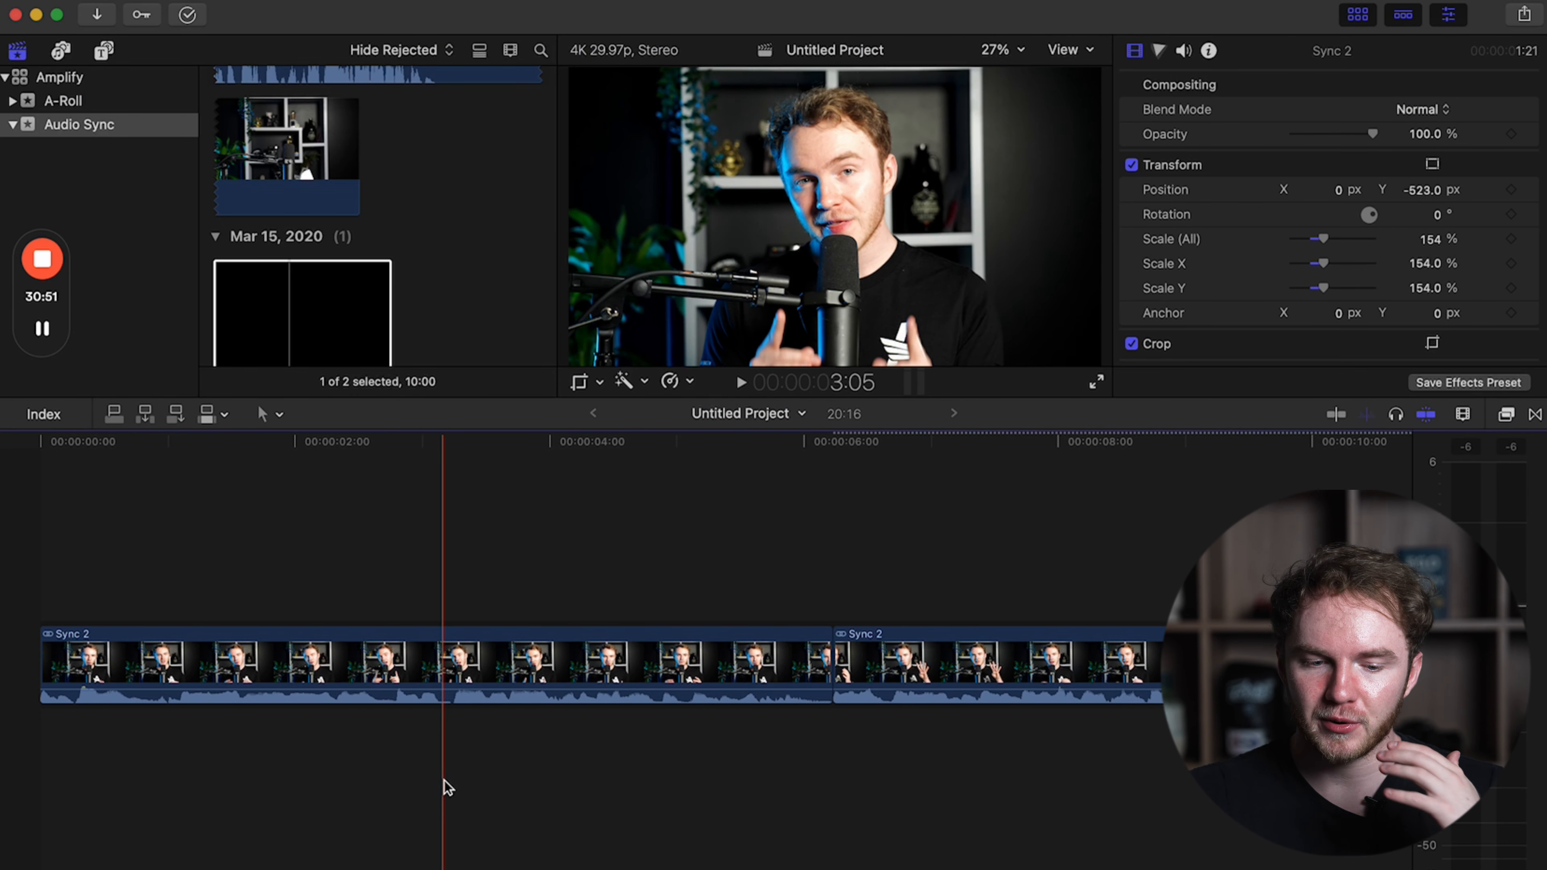
{"action": "scroll", "coordinate": [447, 787], "scroll_direction": "up", "scroll_amount": 5}
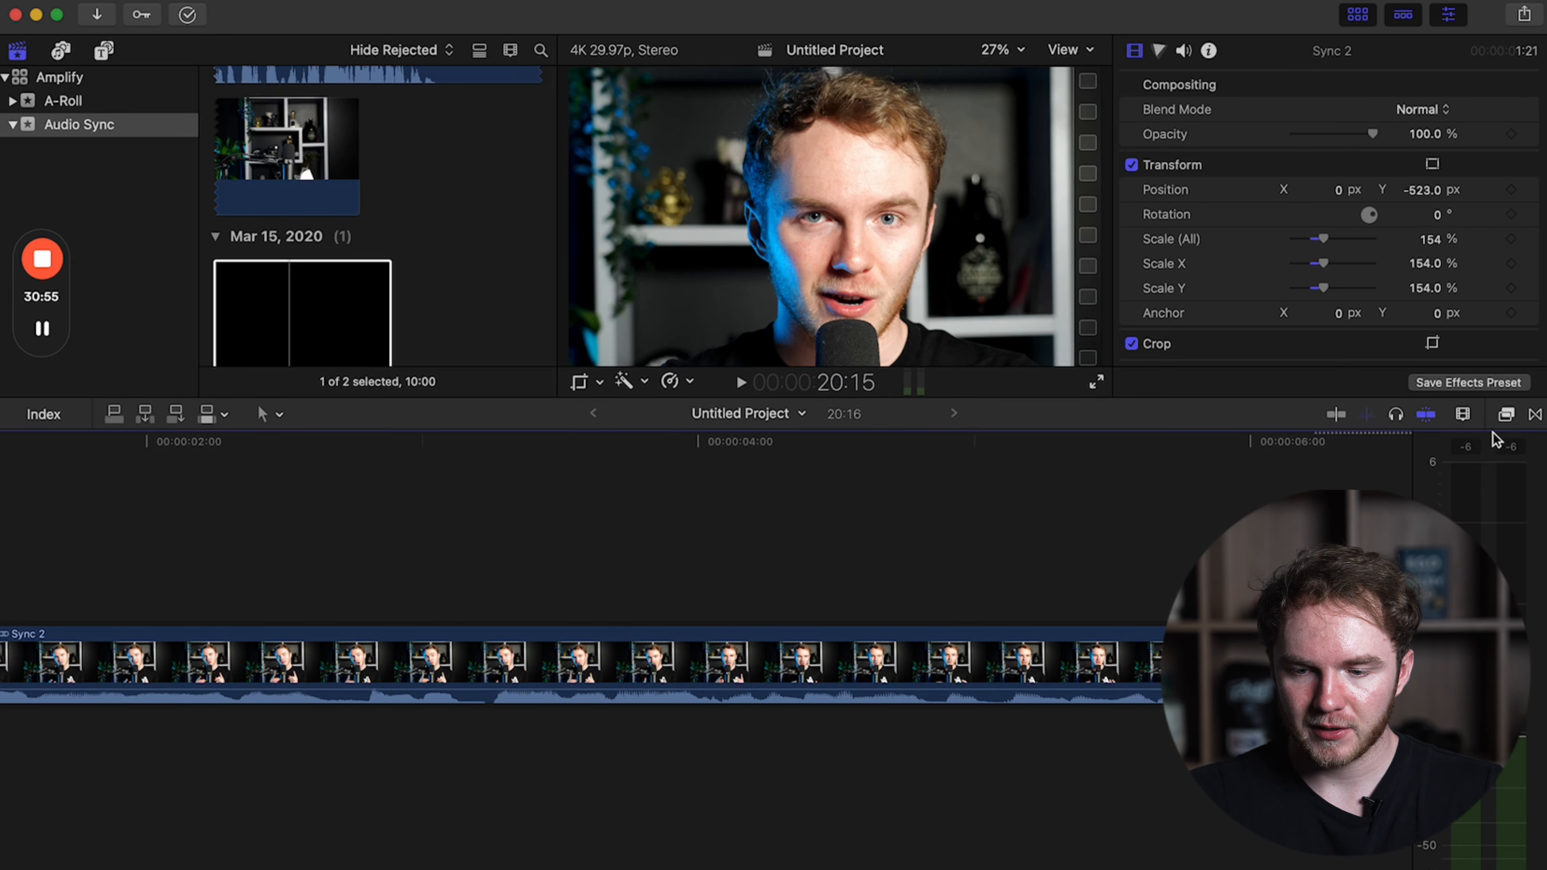
{"action": "left_click", "coordinate": [1465, 415]}
{"action": "left_click_drag", "start_coordinate": [1349, 550], "coordinate": [1385, 551]}
{"action": "left_click", "coordinate": [915, 525]}
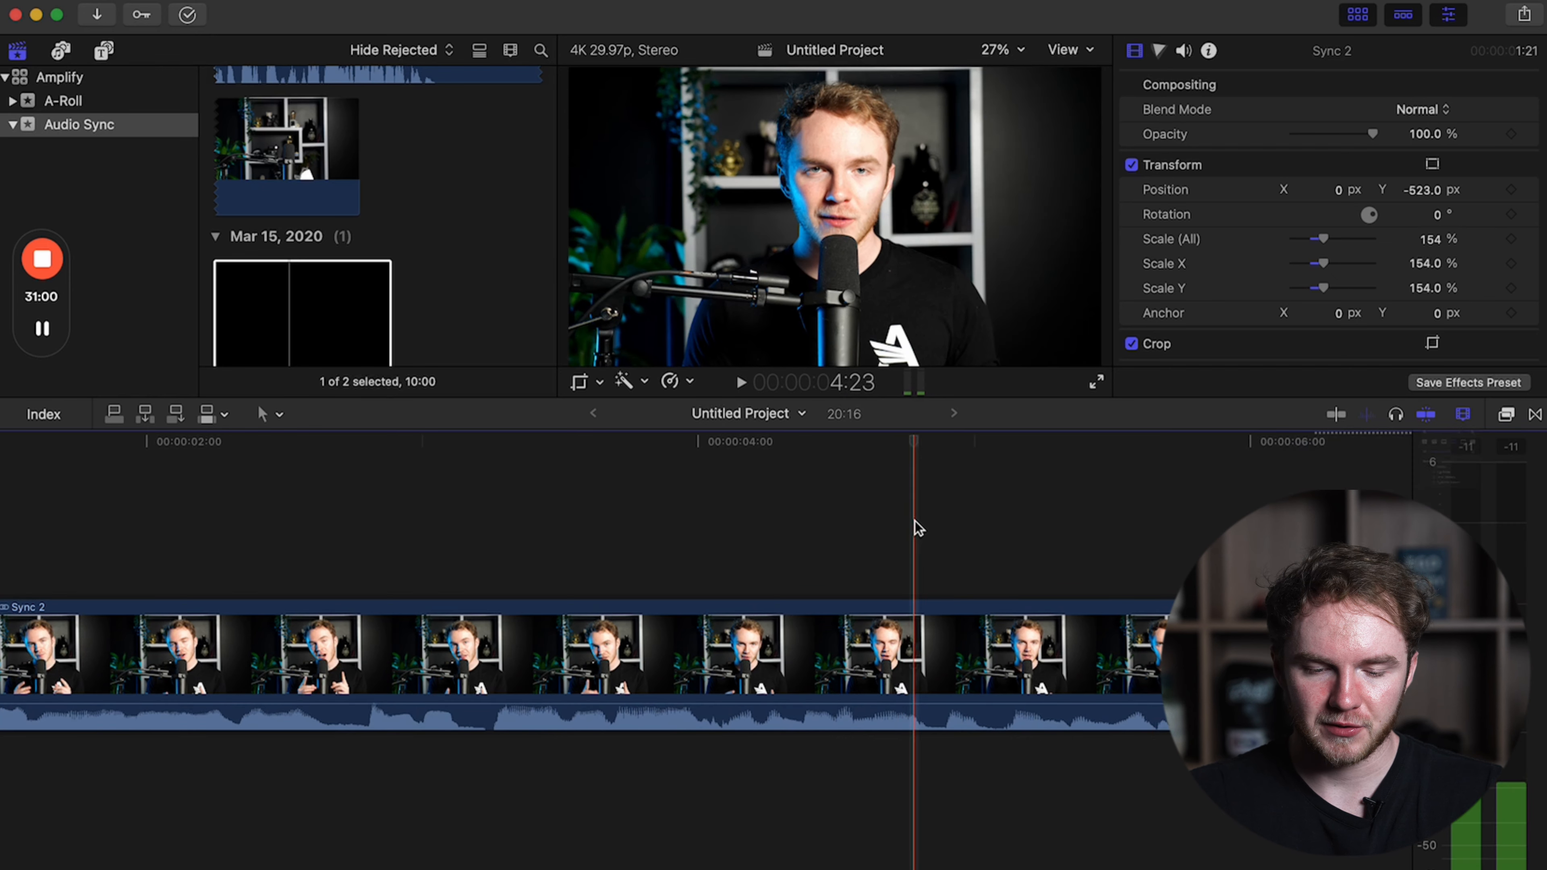
Inspect the audio waveform of the opening Sync 2 clip and play back the edit.
{"action": "scroll", "coordinate": [916, 527], "scroll_direction": "left", "scroll_amount": 5}
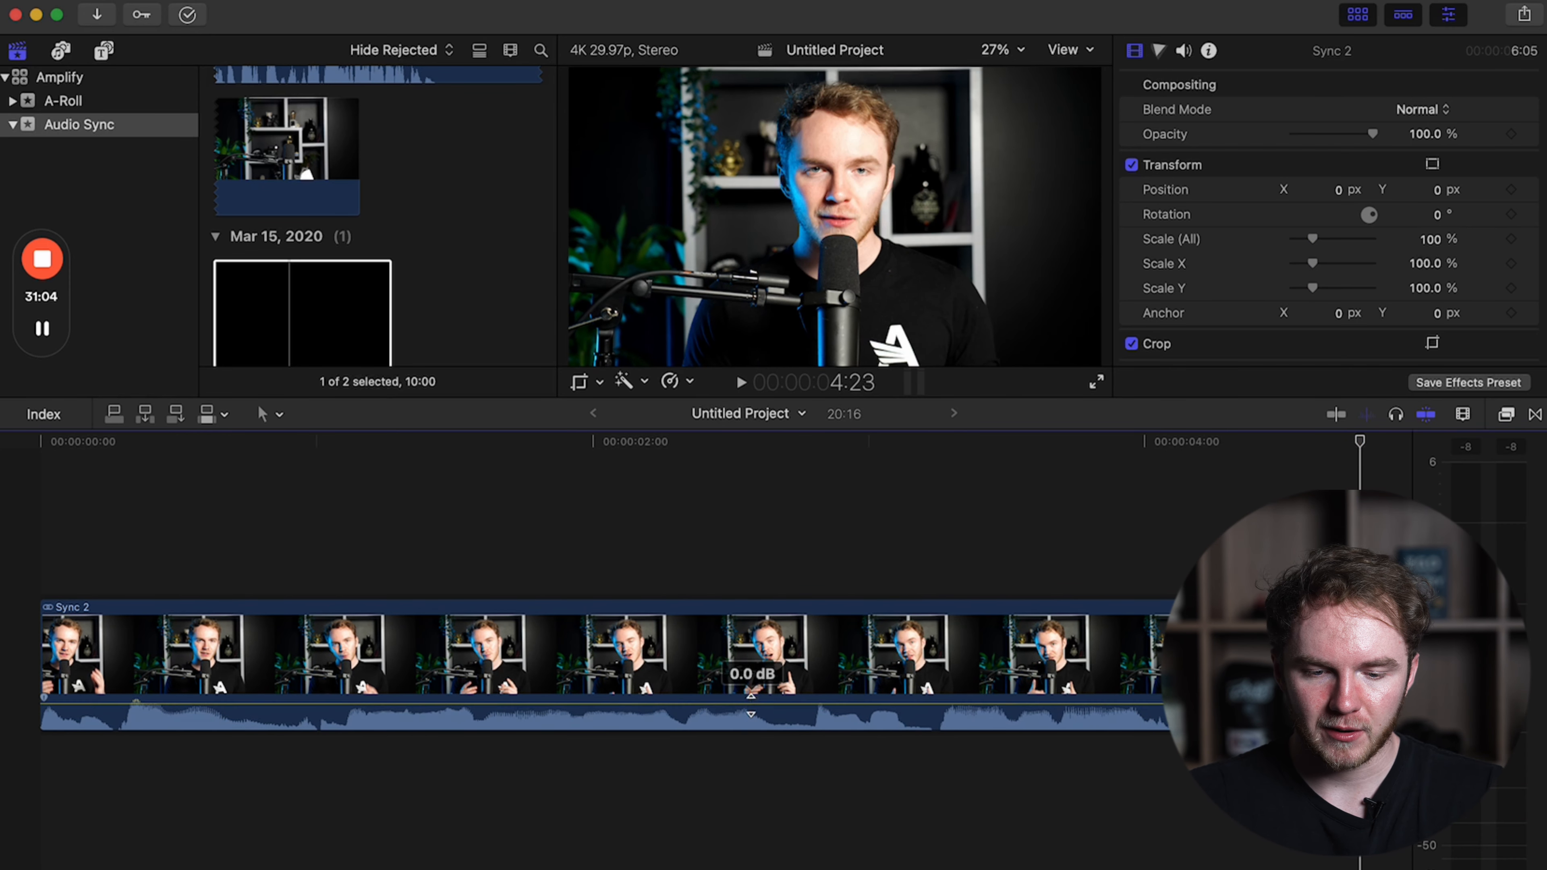
{"action": "mouse_move", "coordinate": [696, 704]}
{"action": "left_mouse_down"}
{"action": "mouse_move", "coordinate": [695, 727]}
{"action": "mouse_move", "coordinate": [713, 664]}
{"action": "mouse_move", "coordinate": [713, 705]}
{"action": "left_mouse_up"}
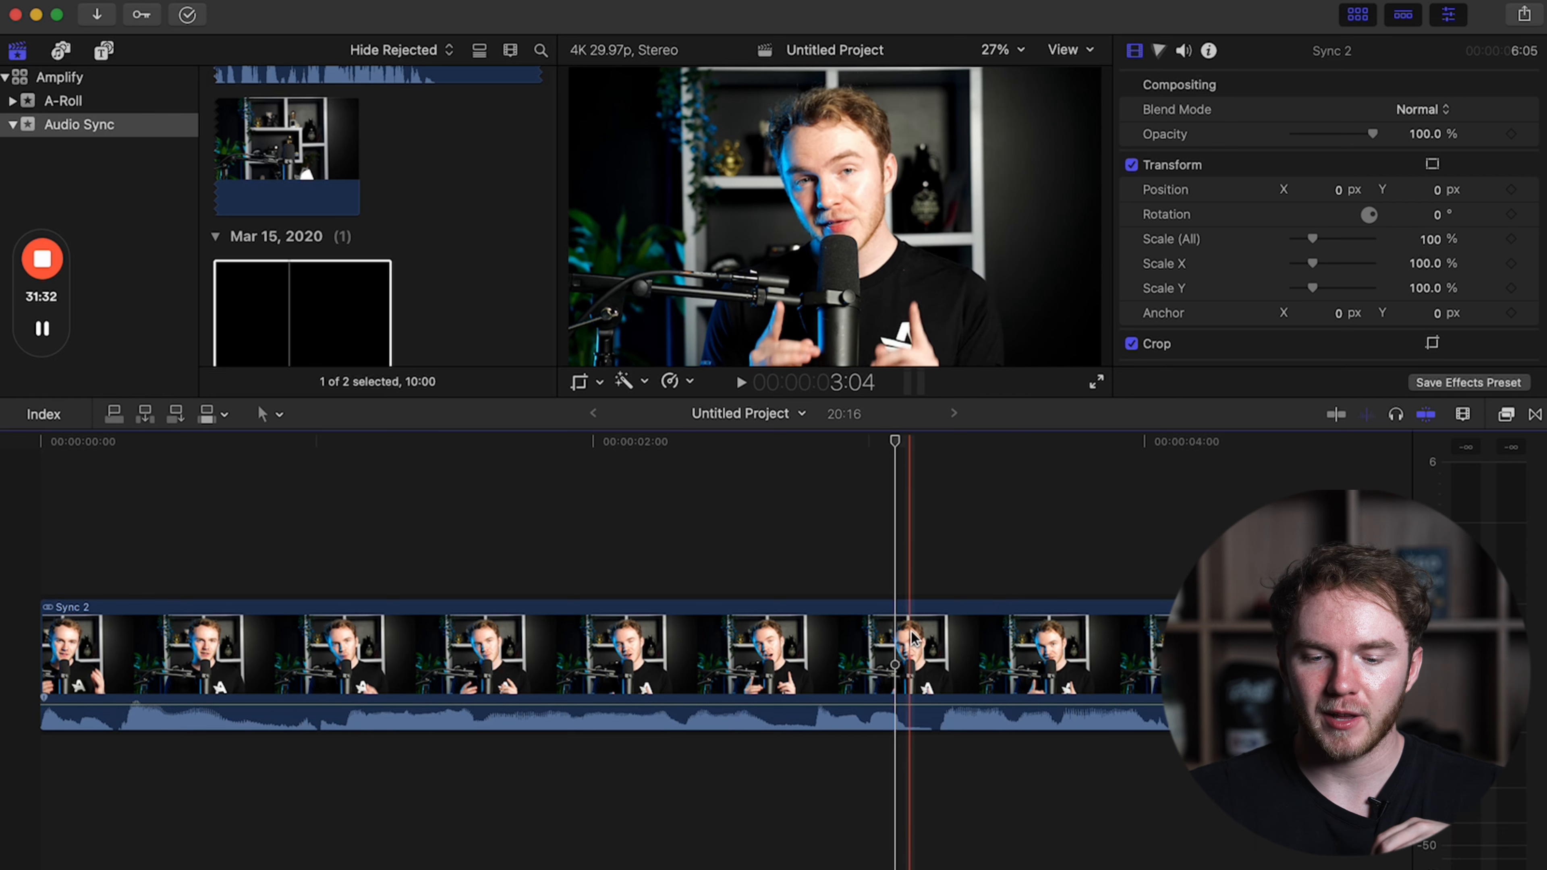
{"action": "left_click", "coordinate": [914, 601]}
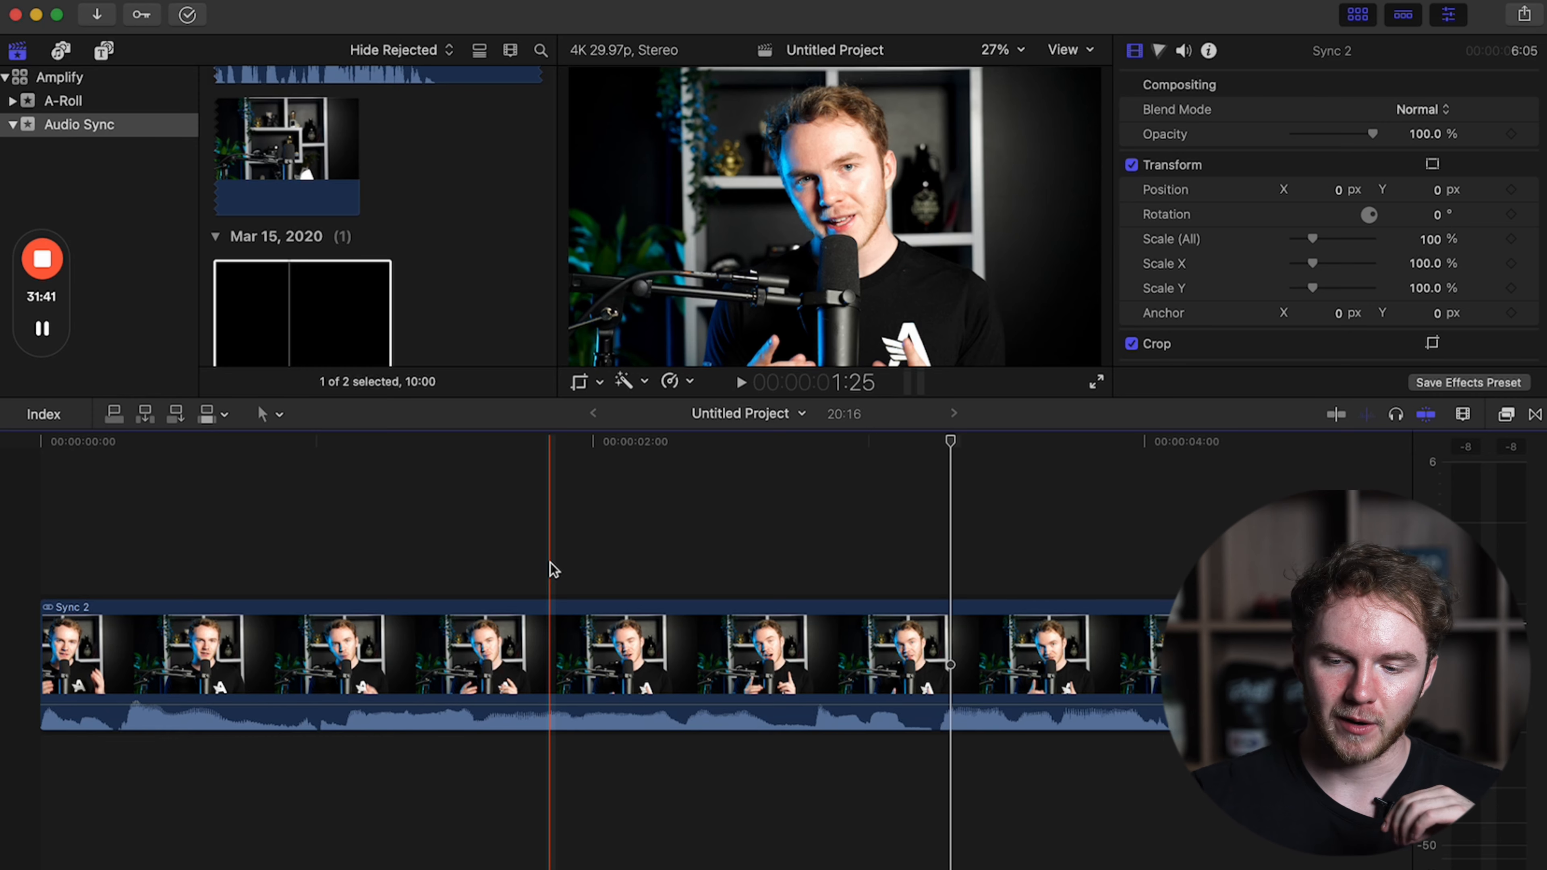
{"action": "key", "text": "space"}
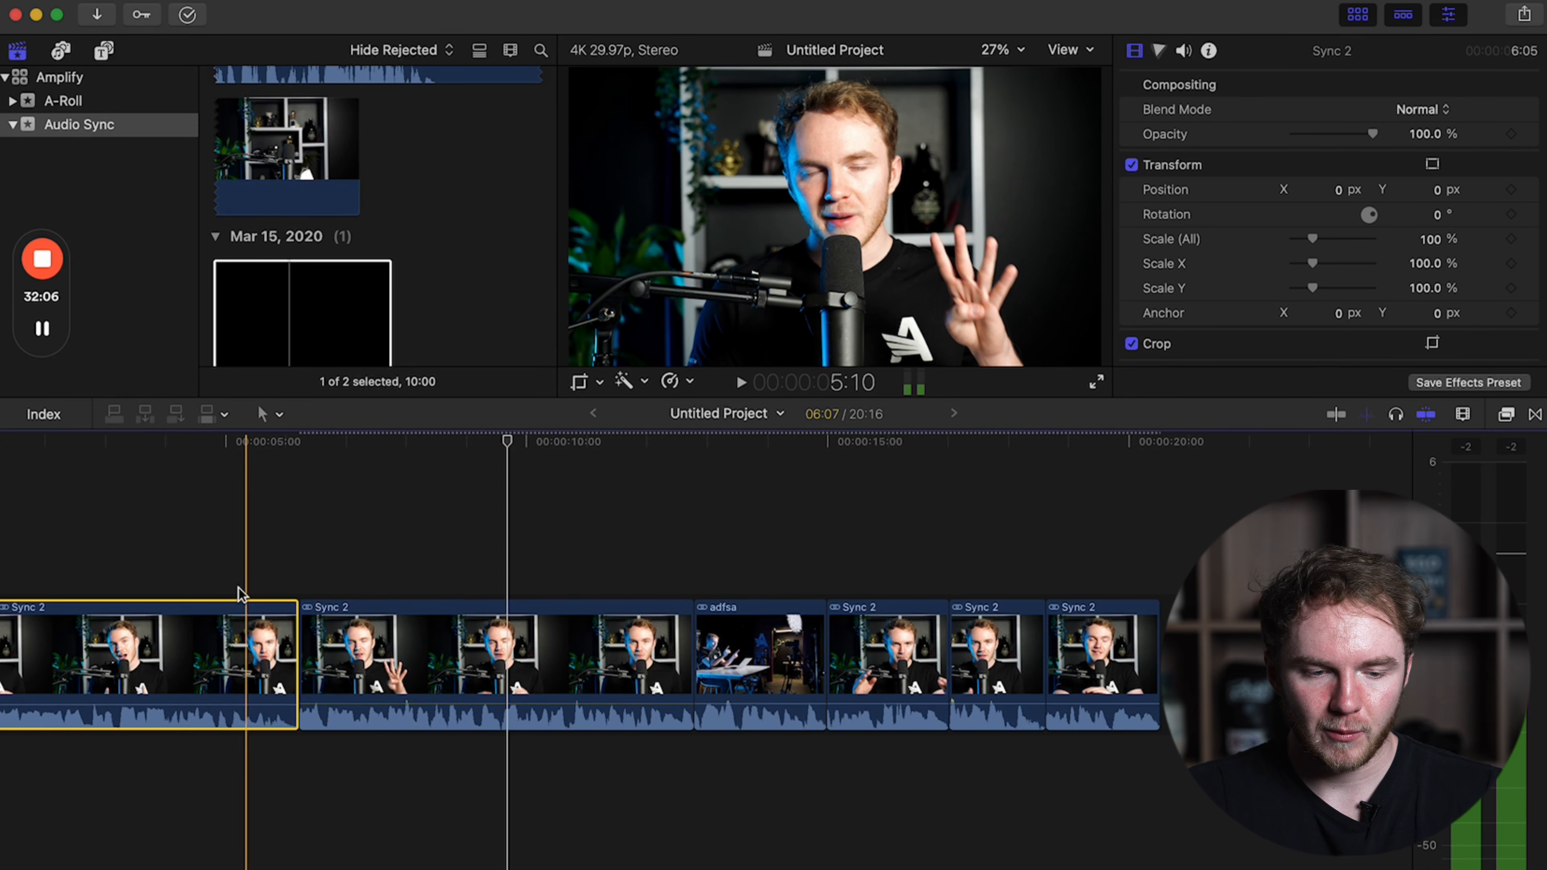
Select all the talking-head and adfsa clips in the timeline and detach their audio into separate clips.
{"action": "left_click_drag", "start_coordinate": [214, 563], "coordinate": [1088, 614]}
{"action": "right_click", "coordinate": [1121, 646]}
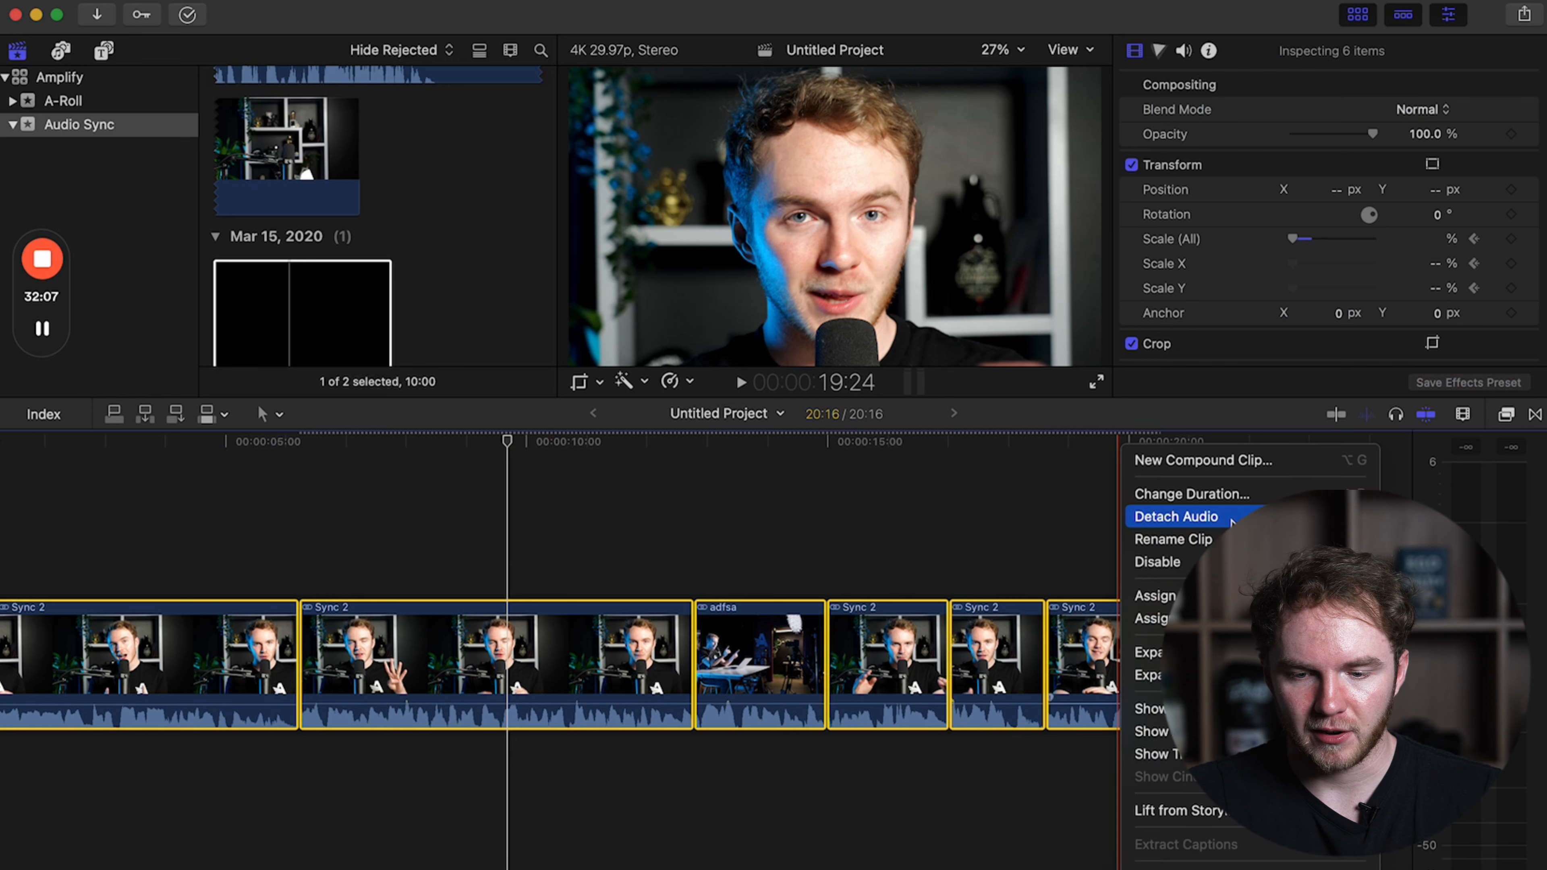
{"action": "left_click", "coordinate": [1230, 521]}
{"action": "scroll", "coordinate": [760, 704], "scroll_direction": "left", "scroll_amount": 3}
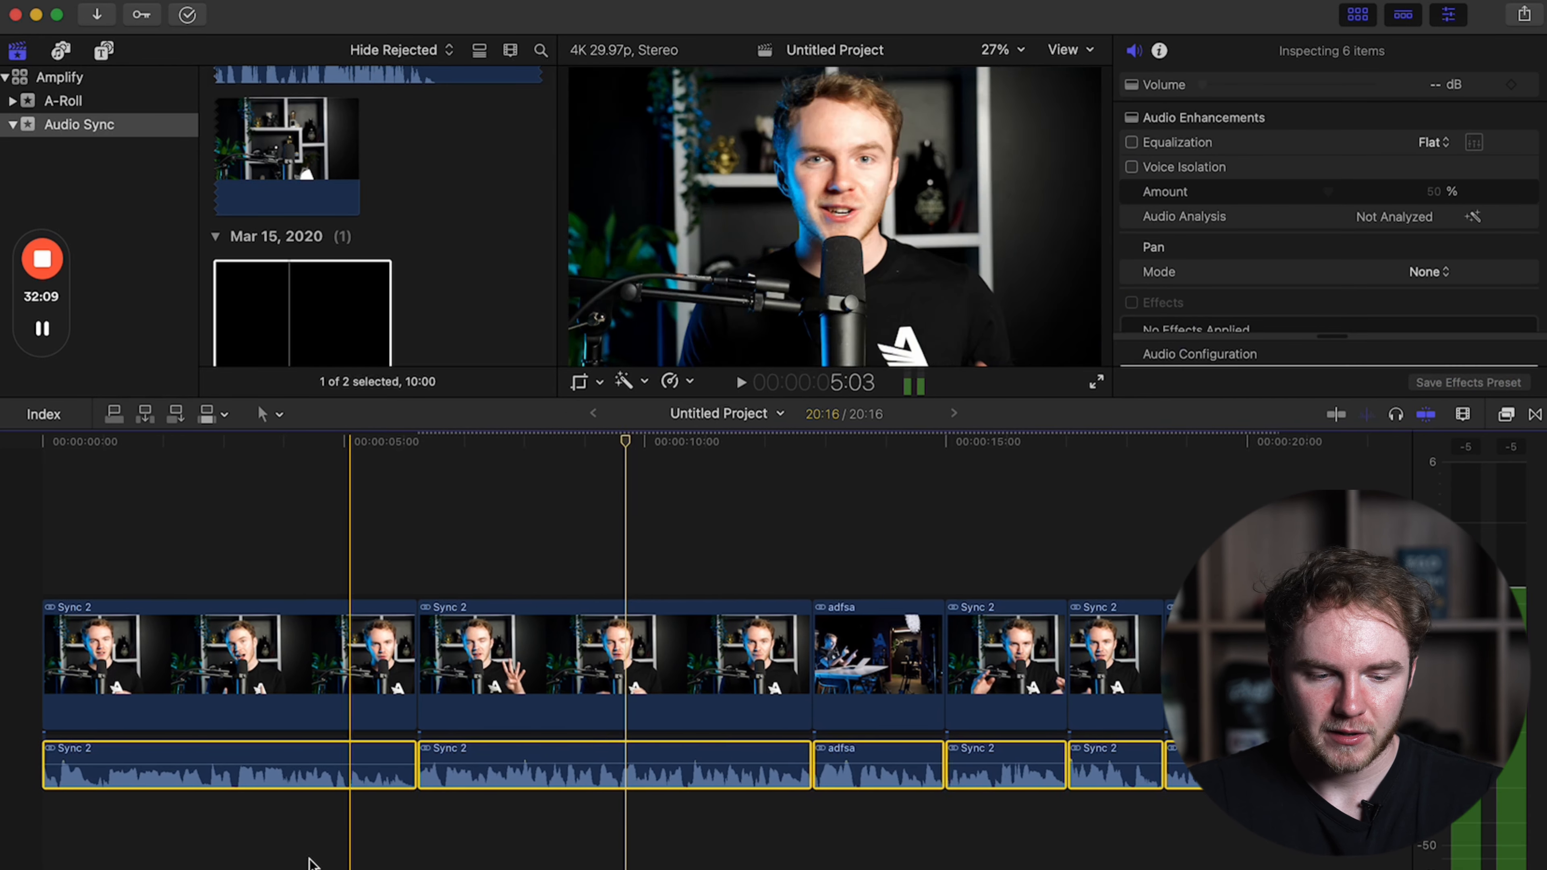
{"action": "left_click", "coordinate": [314, 819]}
{"action": "left_click_drag", "start_coordinate": [537, 814], "coordinate": [1199, 753]}
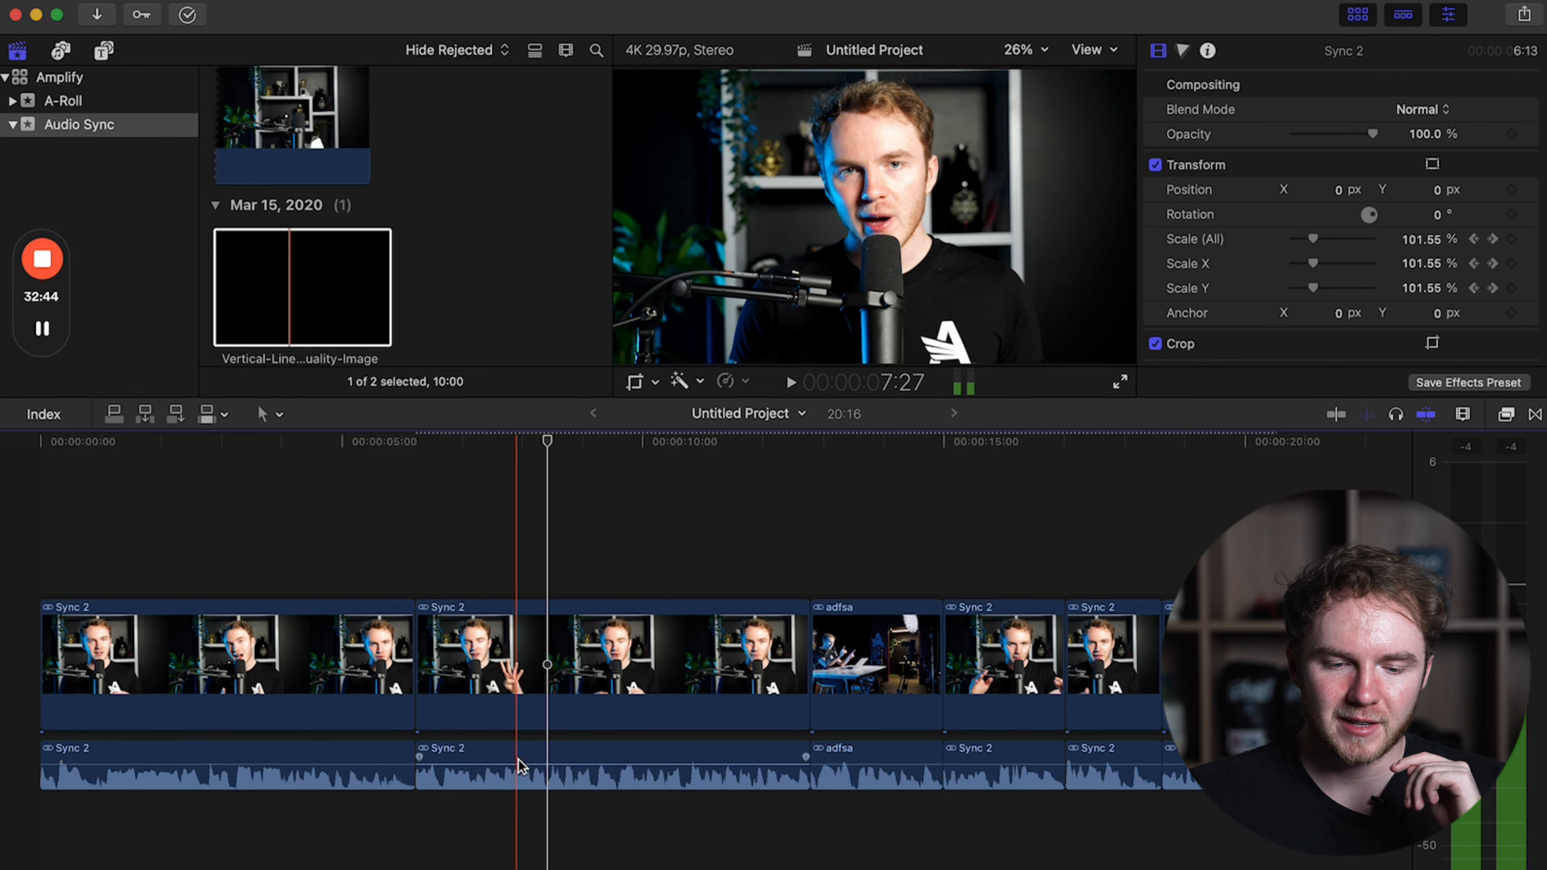
{"action": "left_click_drag", "start_coordinate": [521, 765], "coordinate": [517, 765]}
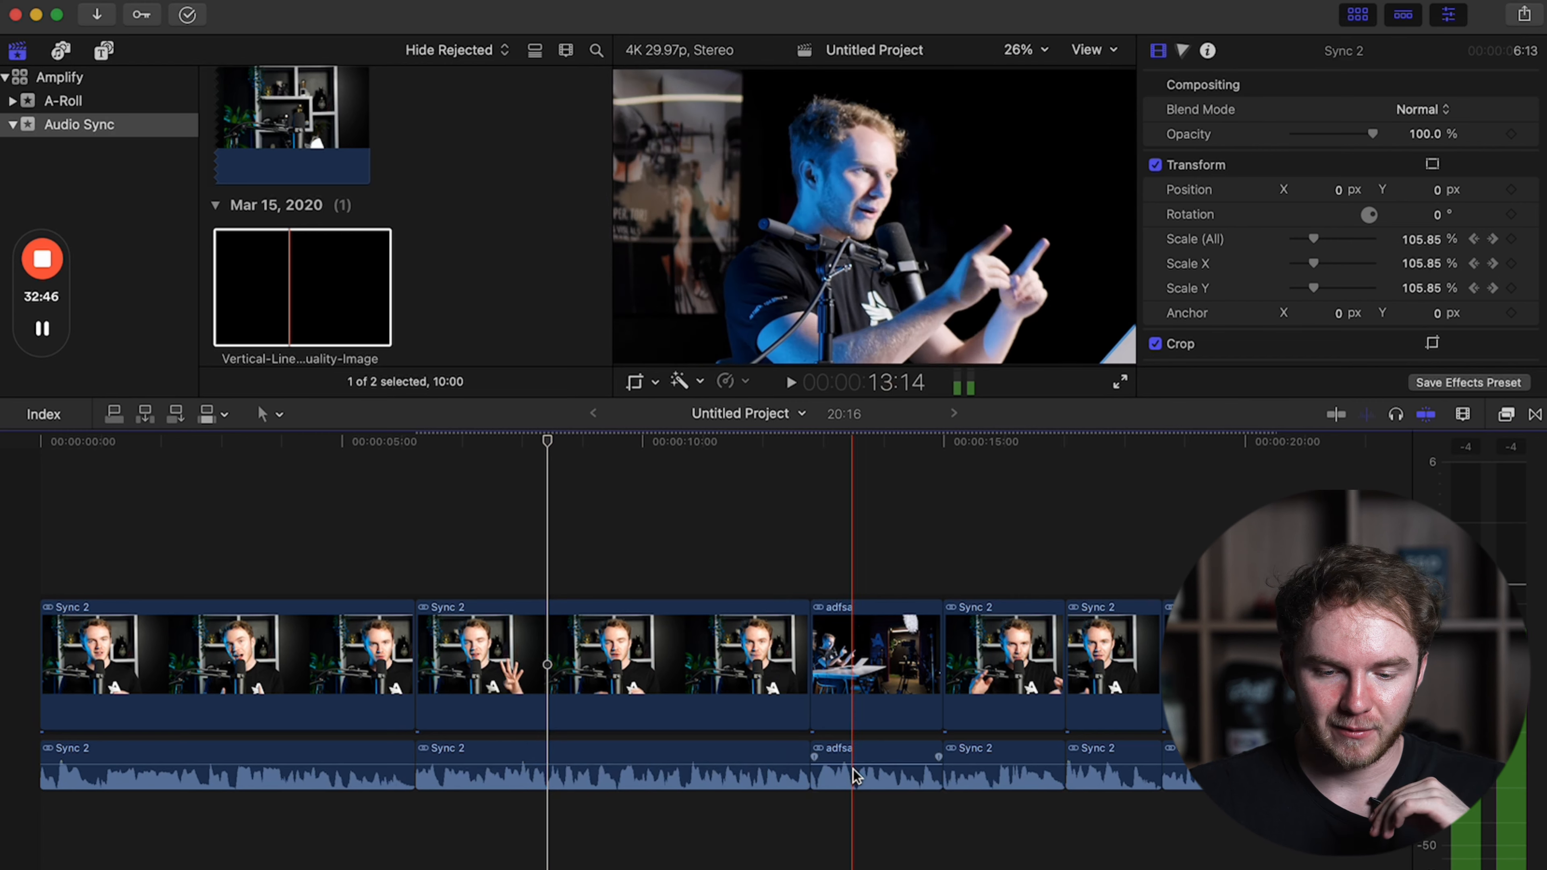
Examine the detached audio waveform up close near the start of the first Sync 2 clip.
{"action": "key", "text": "super+="}
{"action": "key", "text": "super+="}
{"action": "scroll", "coordinate": [861, 763], "scroll_direction": "left", "scroll_amount": 20}
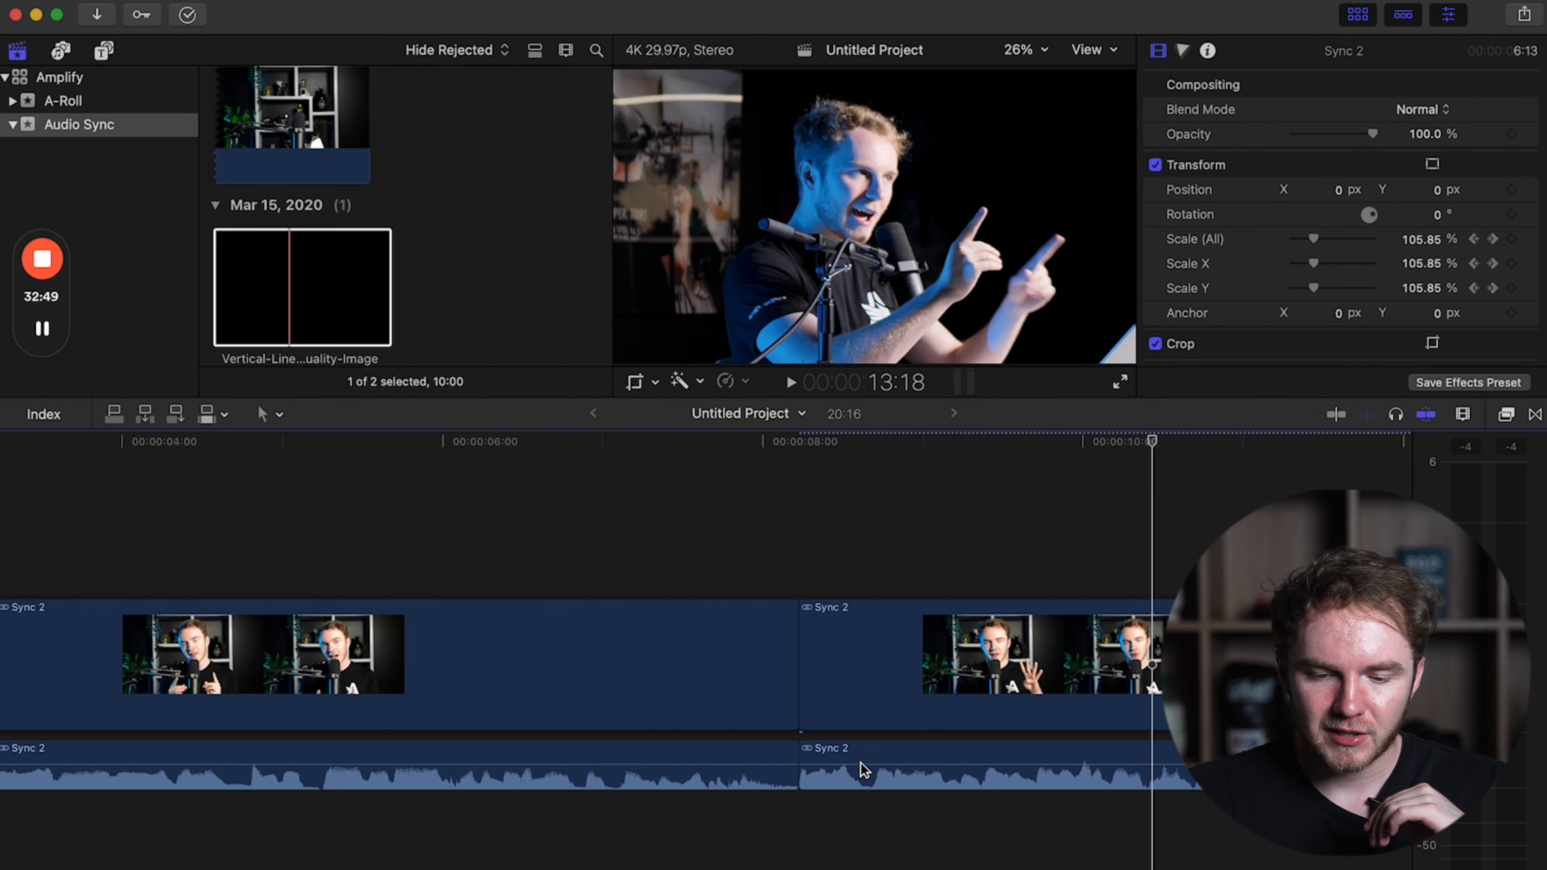
{"action": "key", "text": "super+="}
{"action": "key", "text": "super+="}
{"action": "key", "text": "super+="}
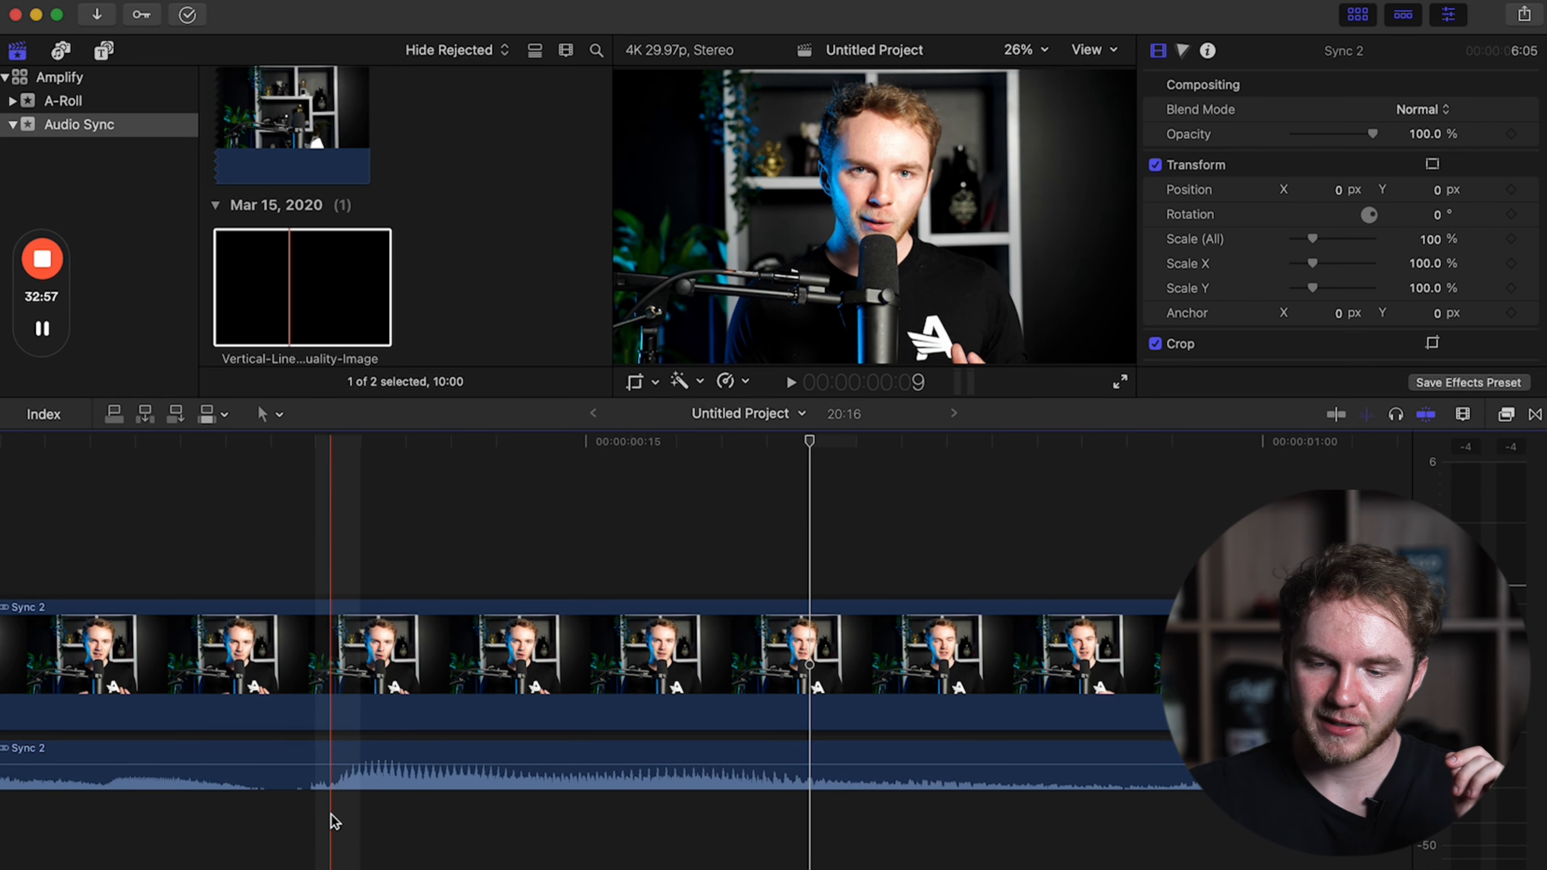
{"action": "key", "text": "super+minus"}
{"action": "key", "text": "super+minus"}
{"action": "key", "text": "super+minus"}
{"action": "key", "text": "super+minus"}
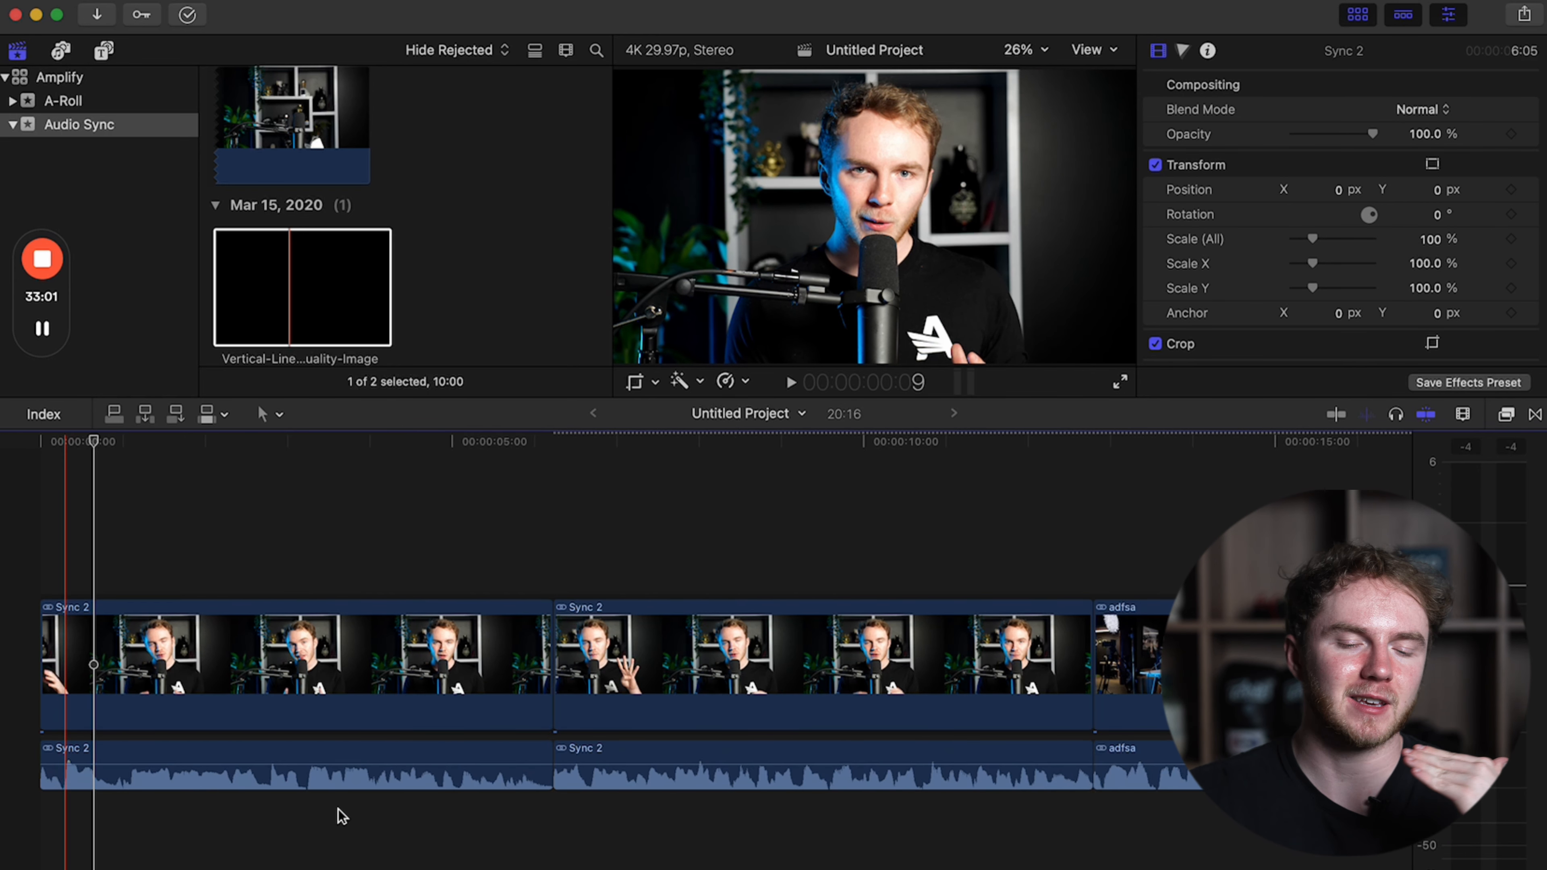
Examine the detached audio at the cut between the two Sync 2 clips near 17:00, and review the whole edit.
{"action": "scroll", "coordinate": [343, 816], "scroll_direction": "right", "scroll_amount": 10}
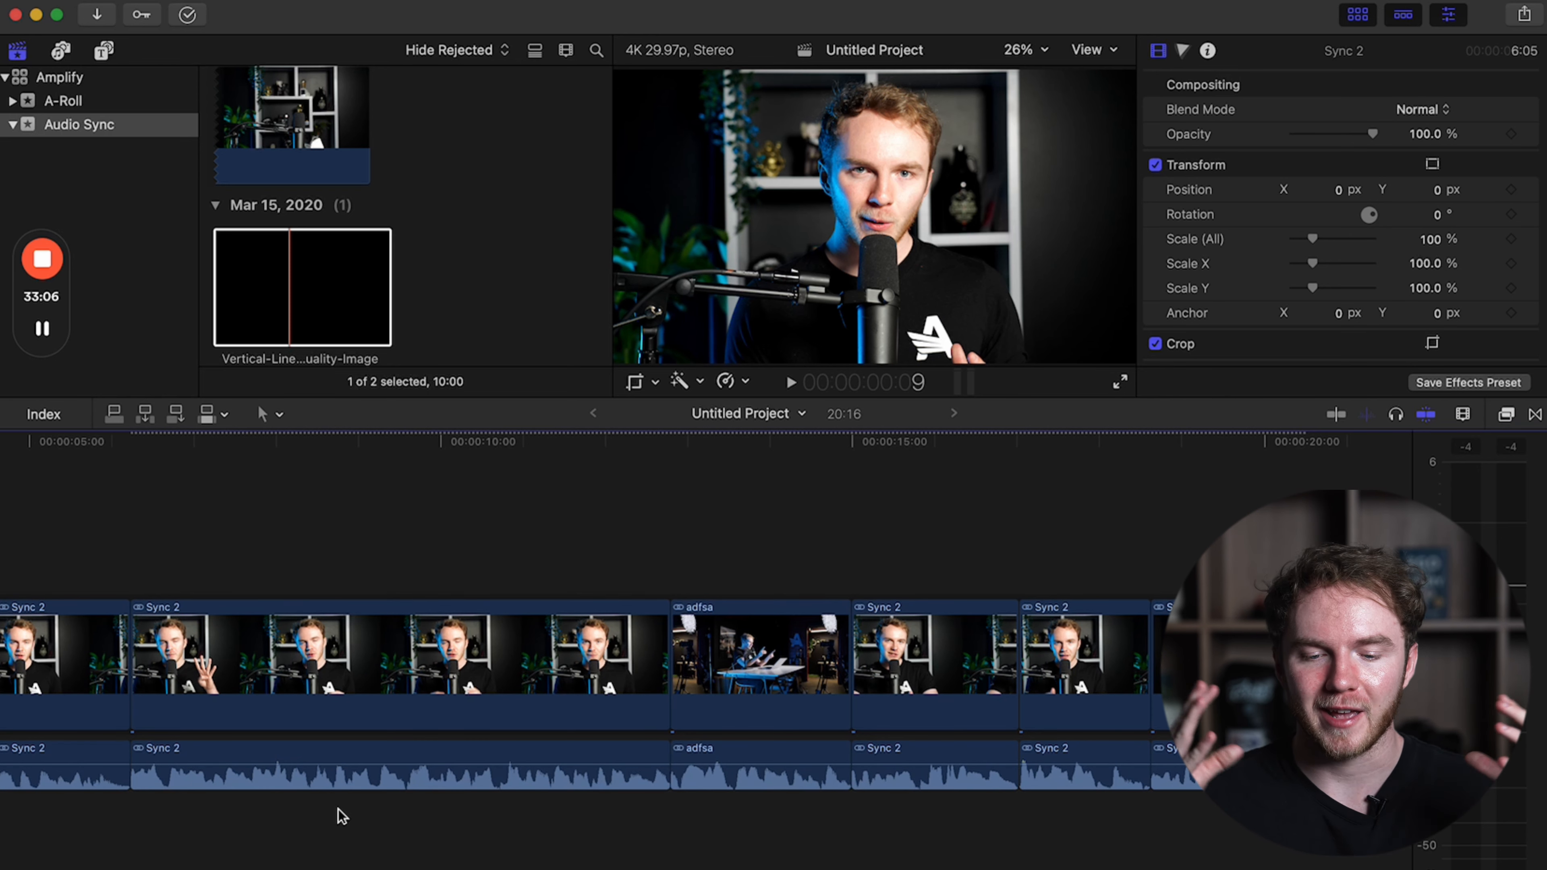
{"action": "scroll", "coordinate": [303, 809], "scroll_direction": "right", "scroll_amount": 5}
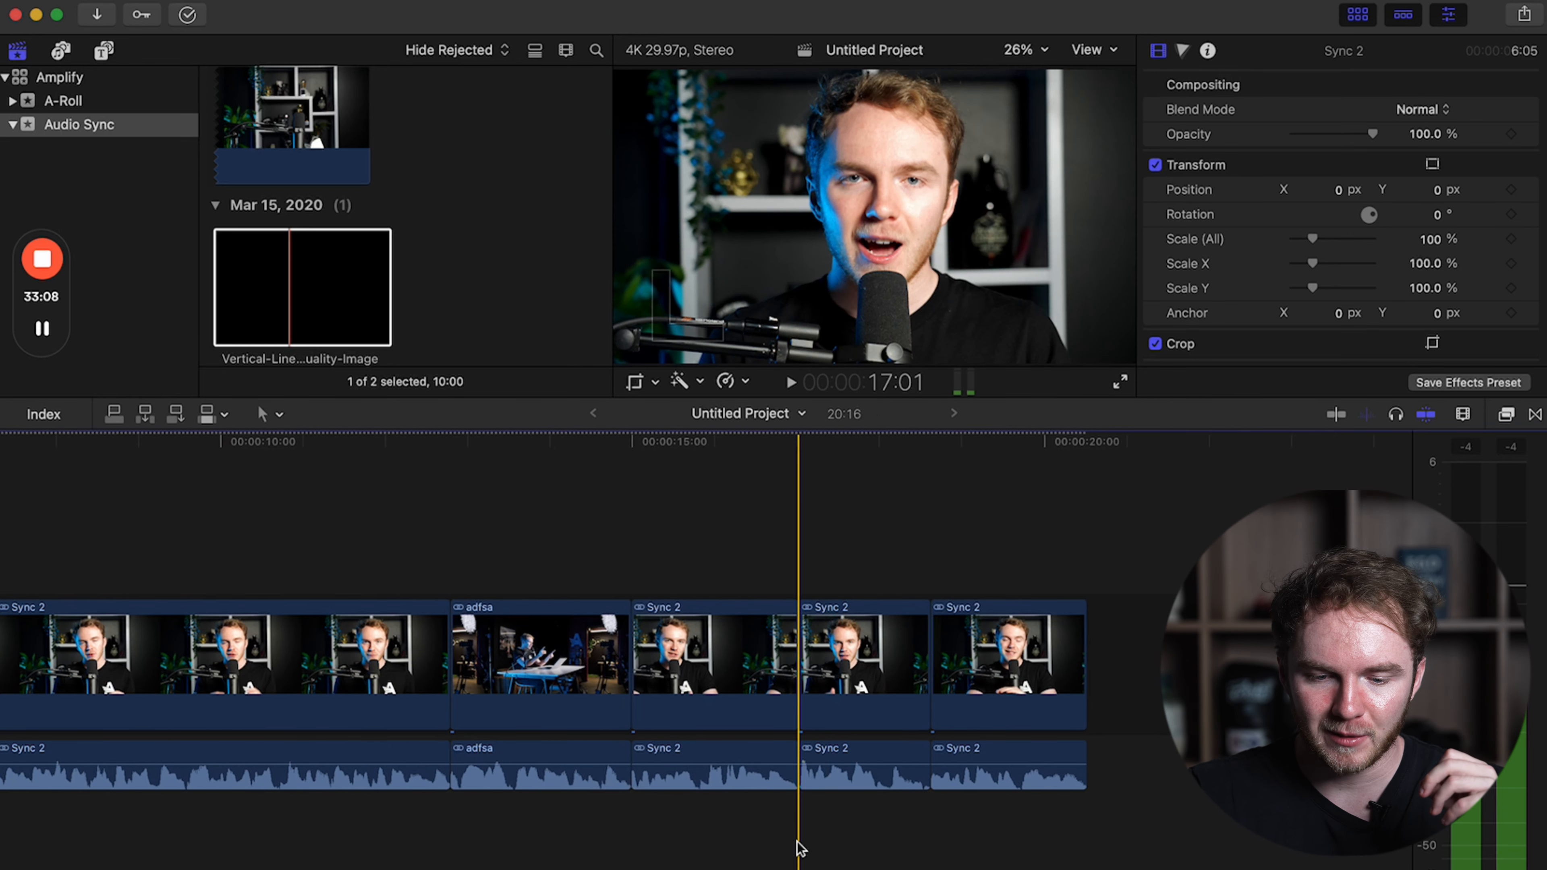
{"action": "key", "text": "super+equal"}
{"action": "key", "text": "super+equal"}
{"action": "key", "text": "super+equal"}
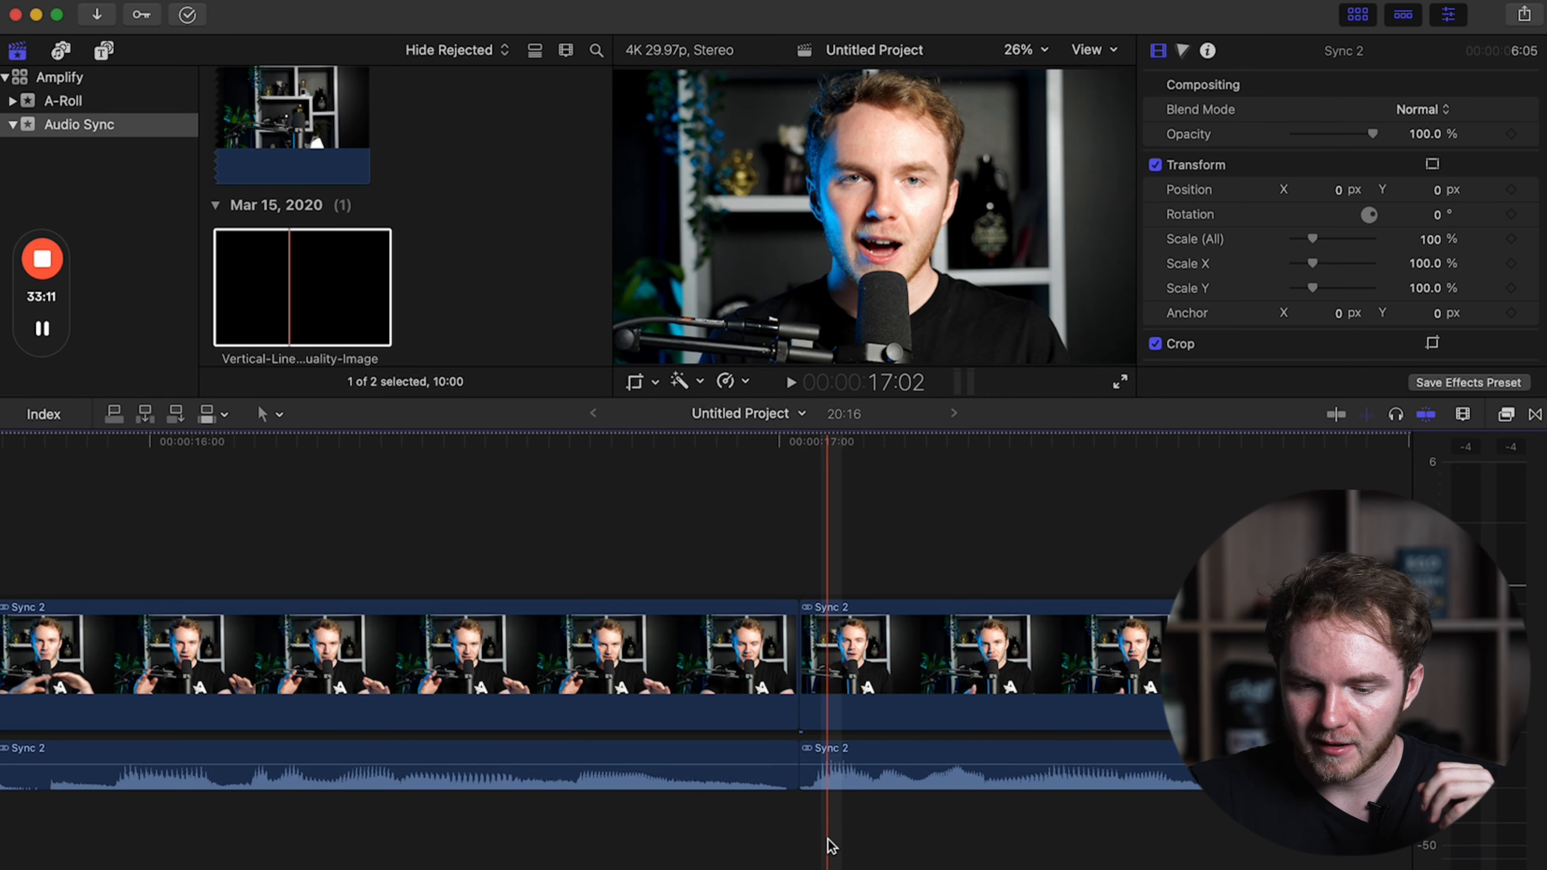
{"action": "key", "text": "super+minus"}
{"action": "key", "text": "super+minus"}
{"action": "key", "text": "super+minus"}
{"action": "key", "text": "super+minus"}
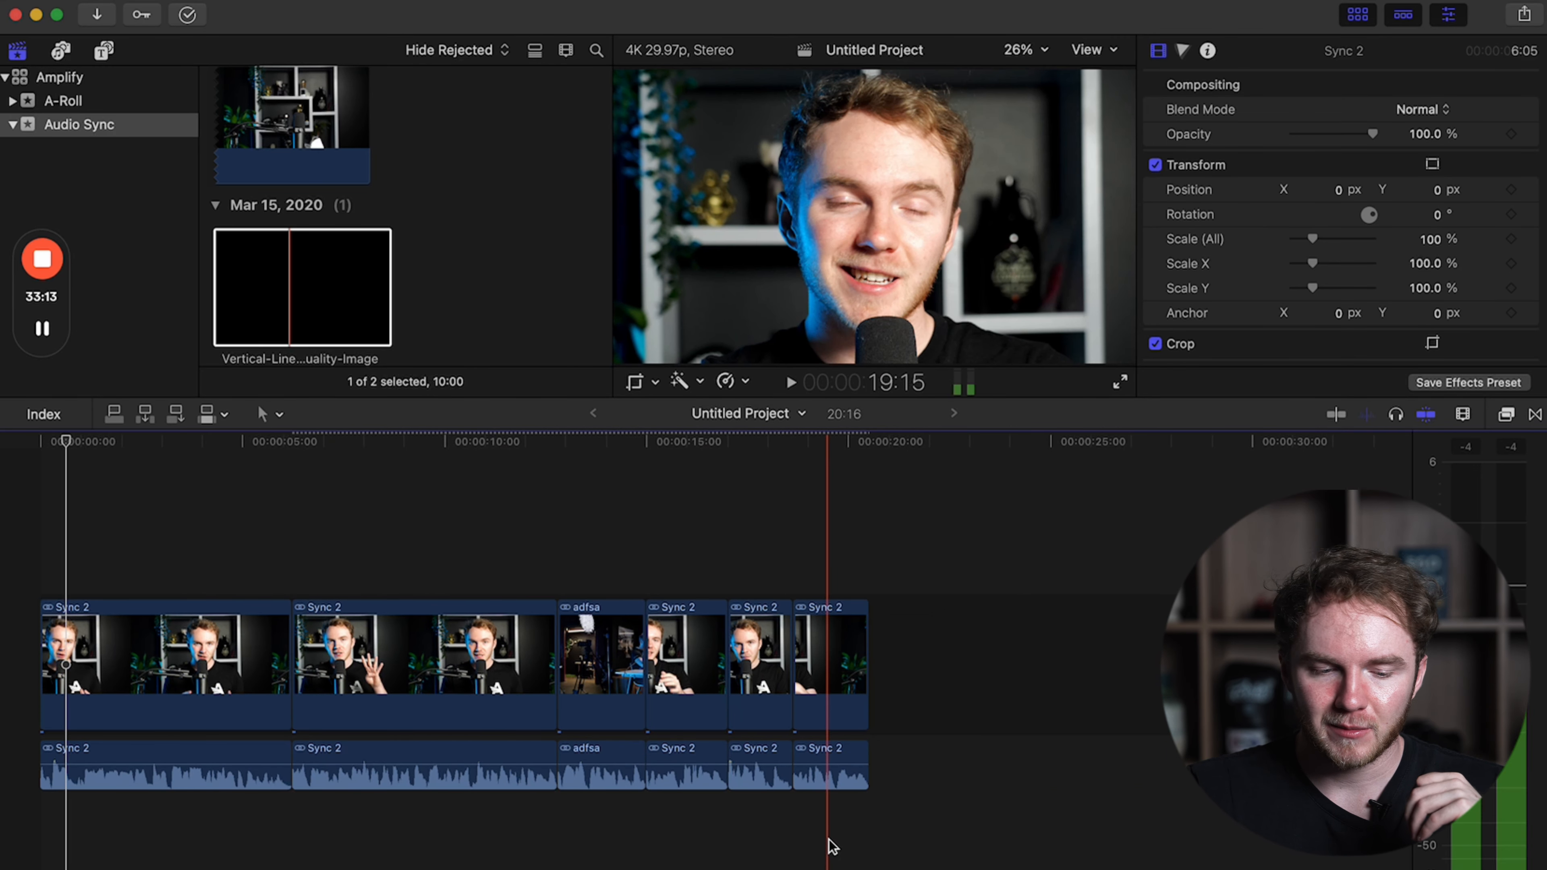
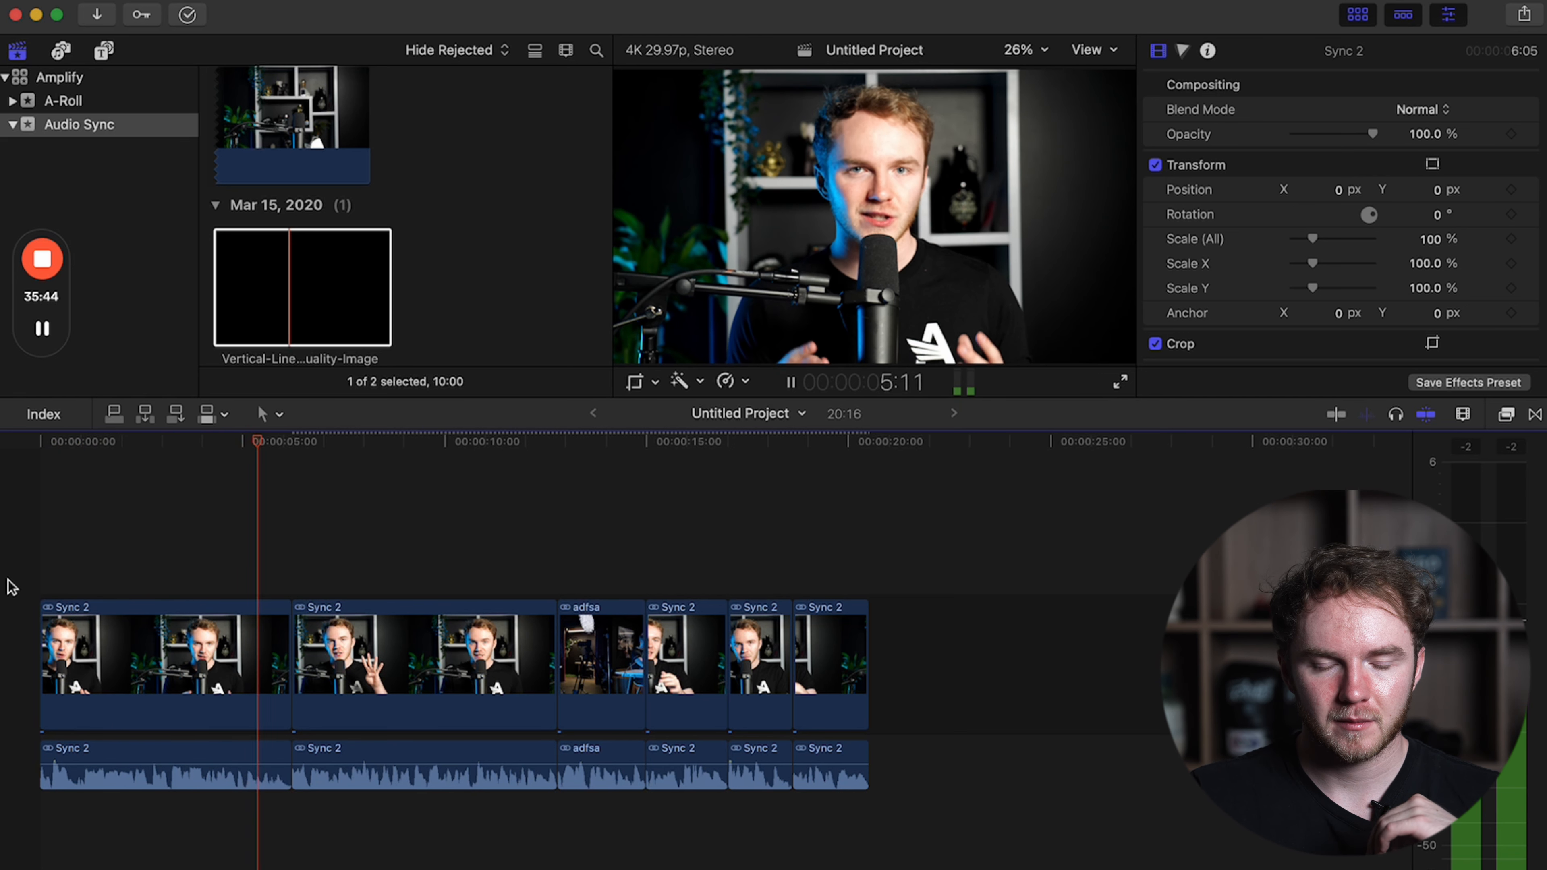
Stop playback, switch to Pexels in the browser, search for "money" videos and download the clip of scattered dollar bills.
{"action": "key", "text": "space"}
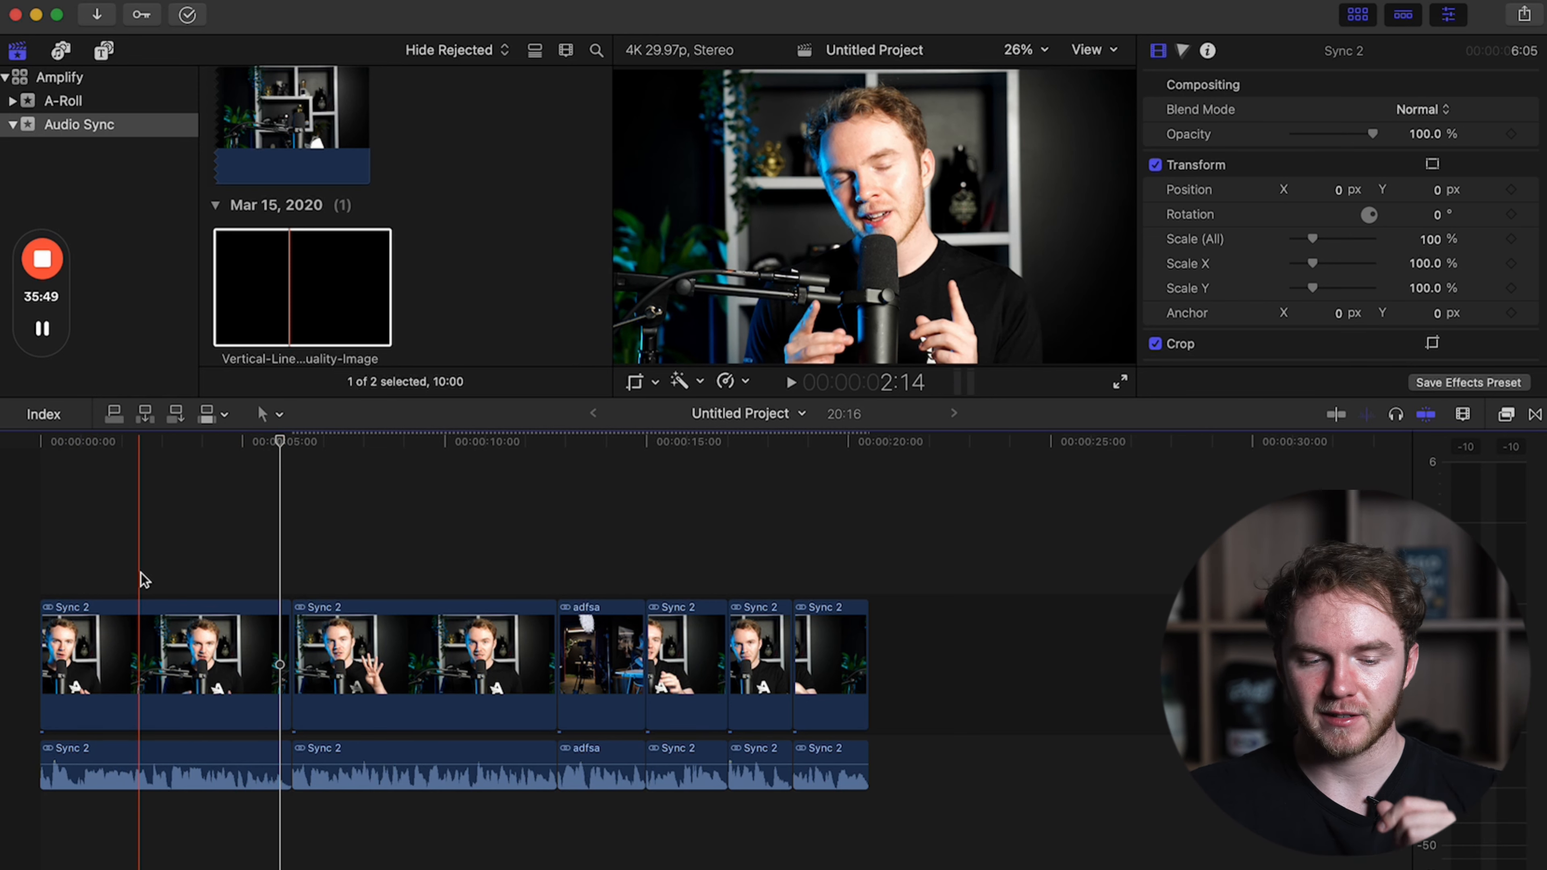
{"action": "key", "text": "super+Tab"}
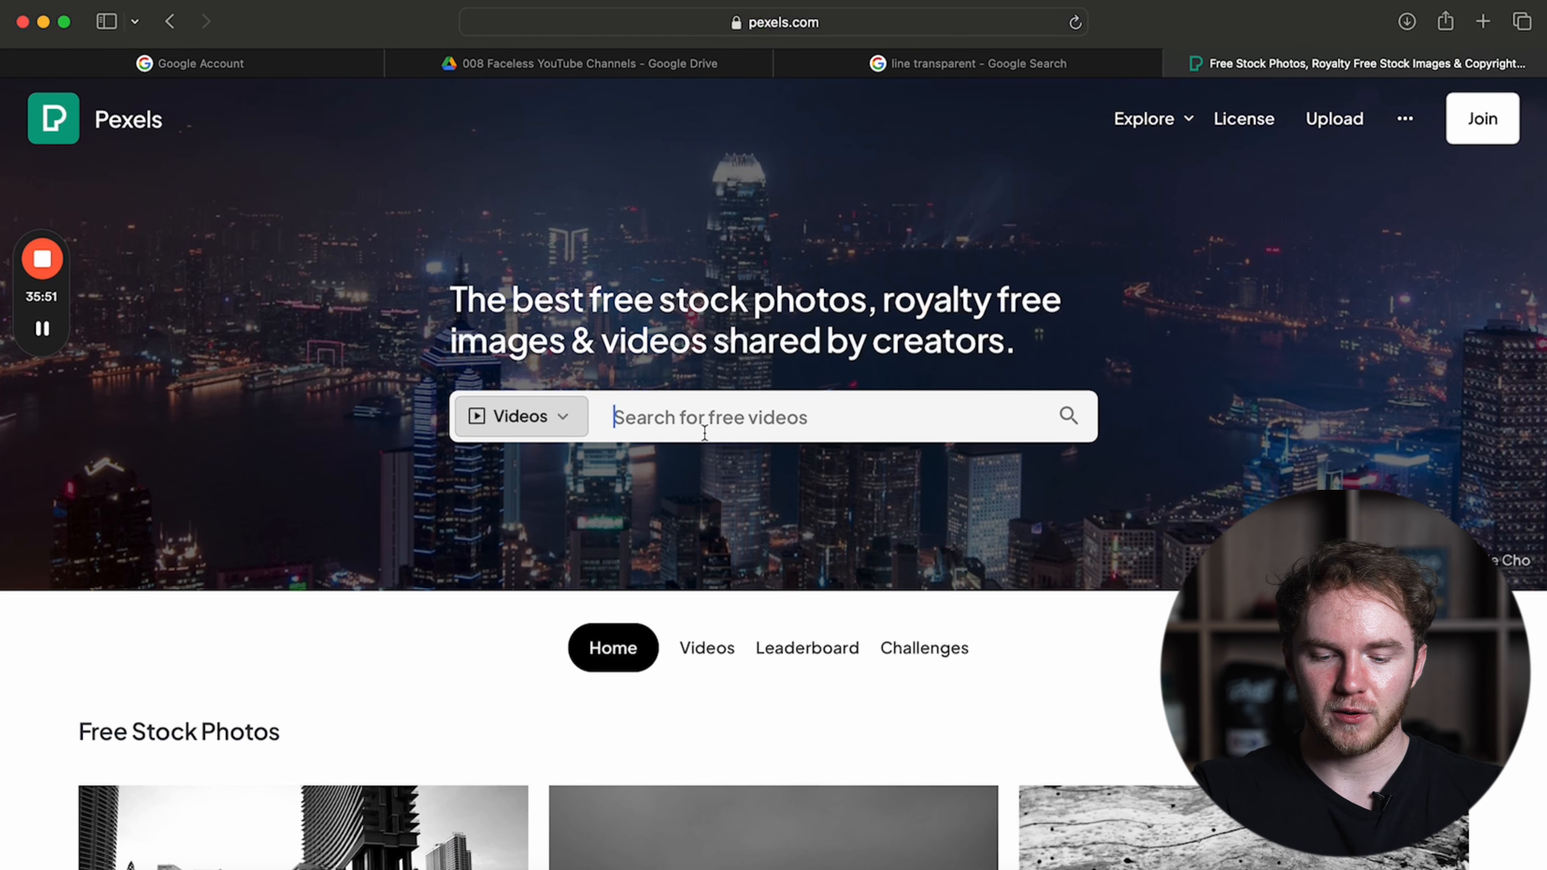
{"action": "type", "text": "money"}
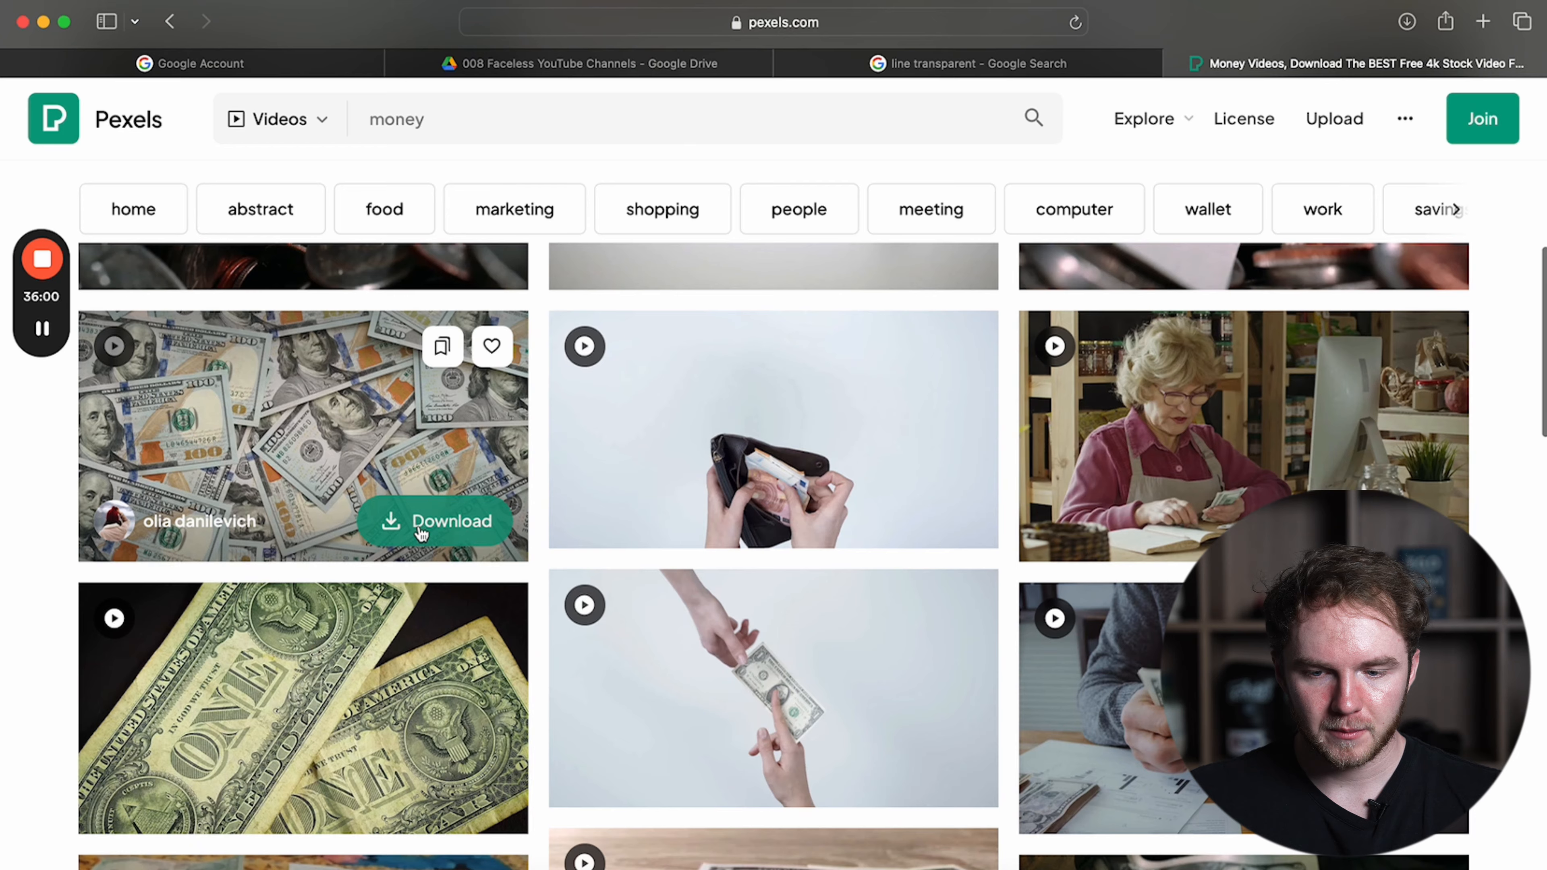
{"action": "left_click", "coordinate": [417, 528]}
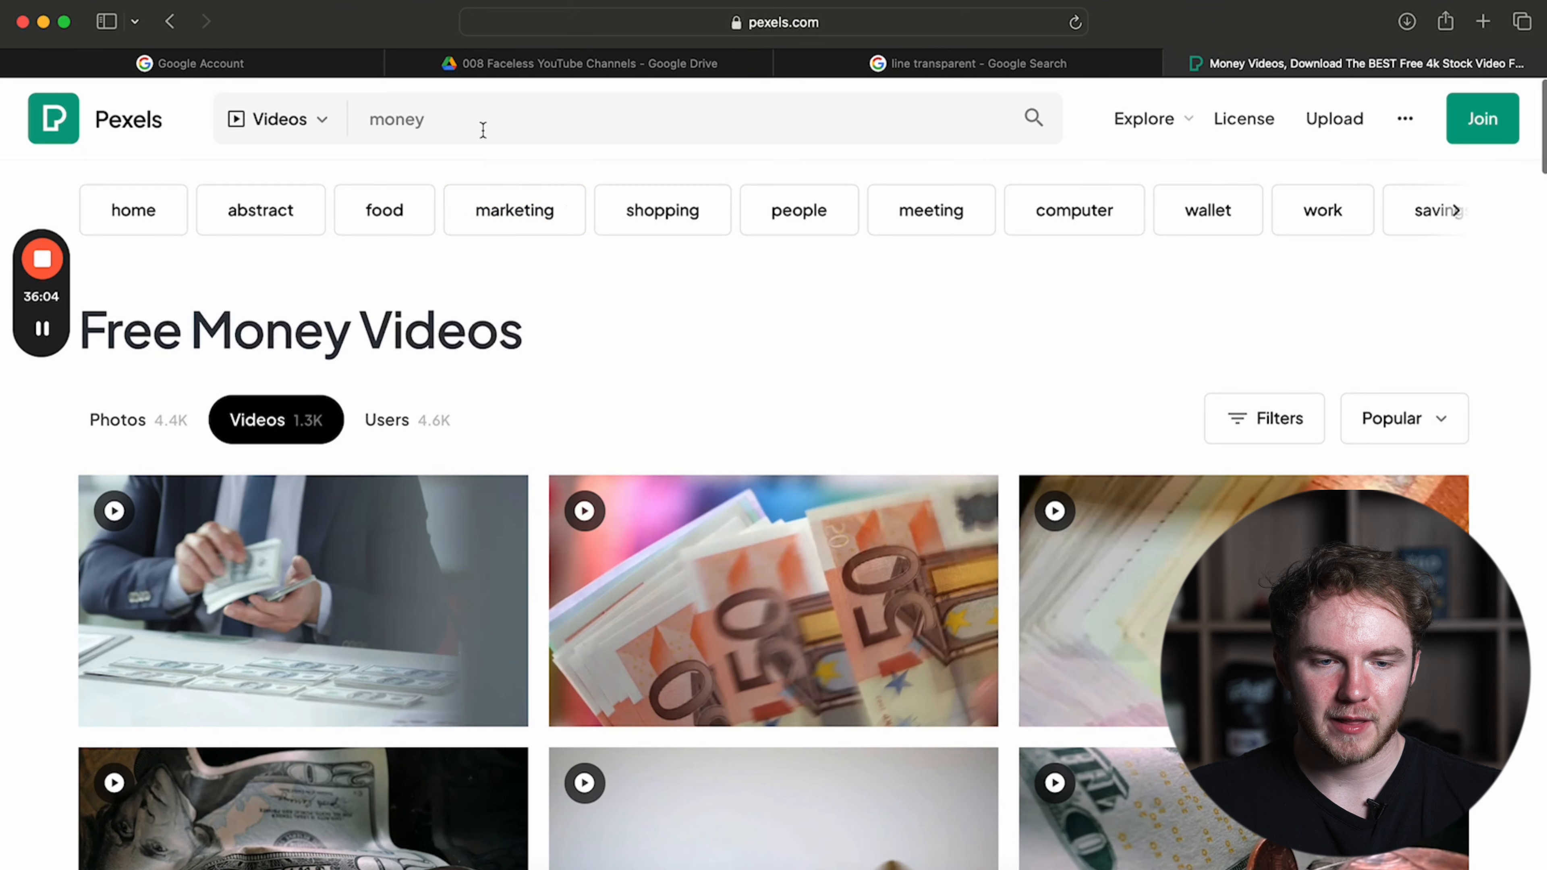
Search the Pexels video library for "anonymous" and browse the clips.
{"action": "left_click", "coordinate": [483, 129]}
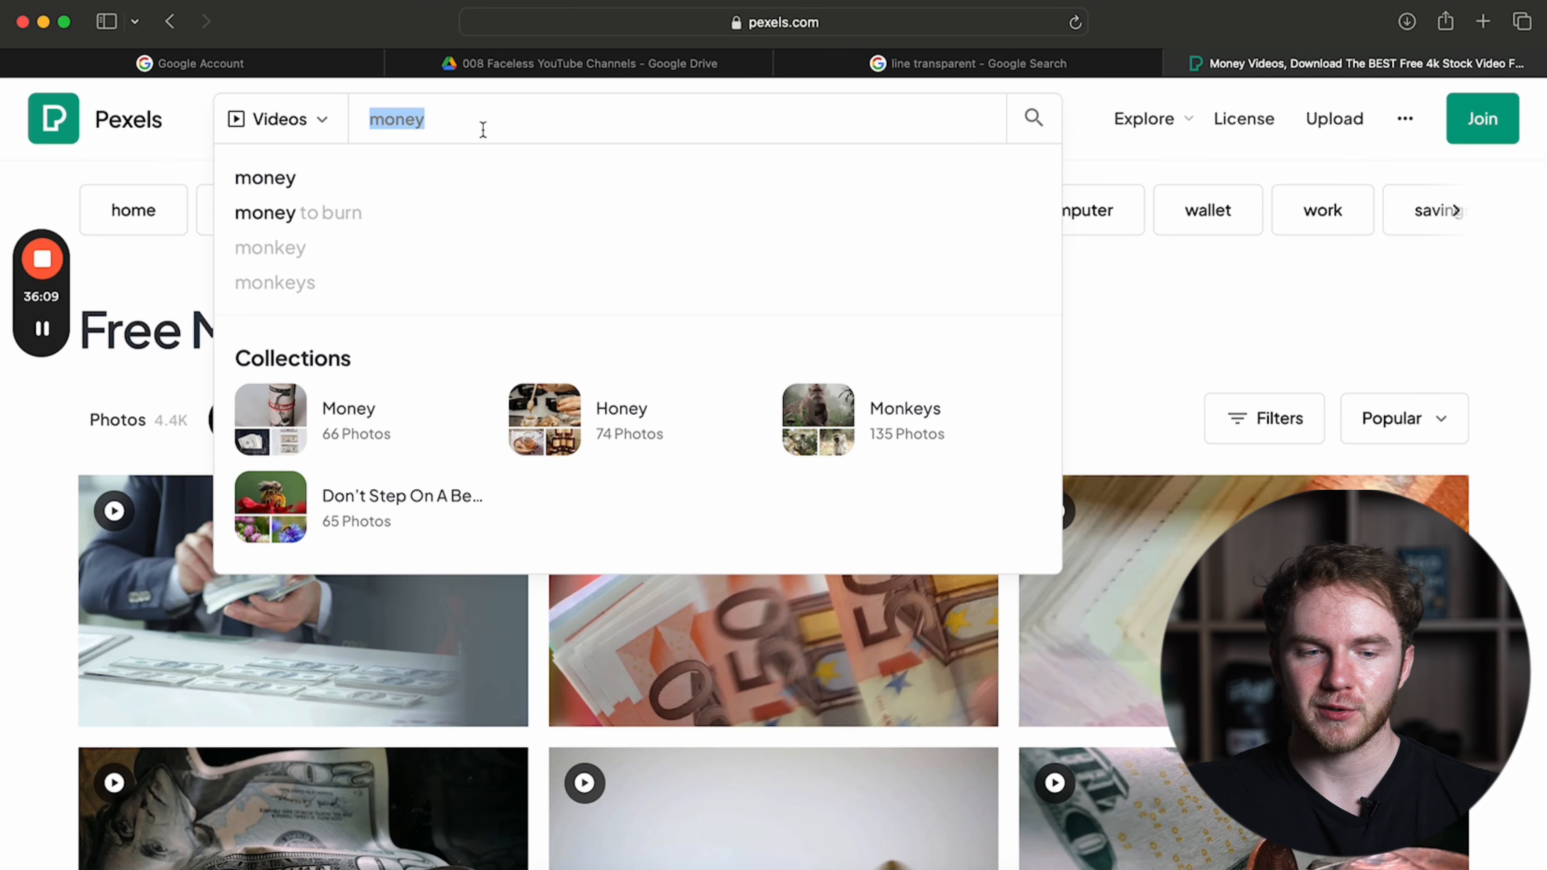
{"action": "type", "text": "anon"}
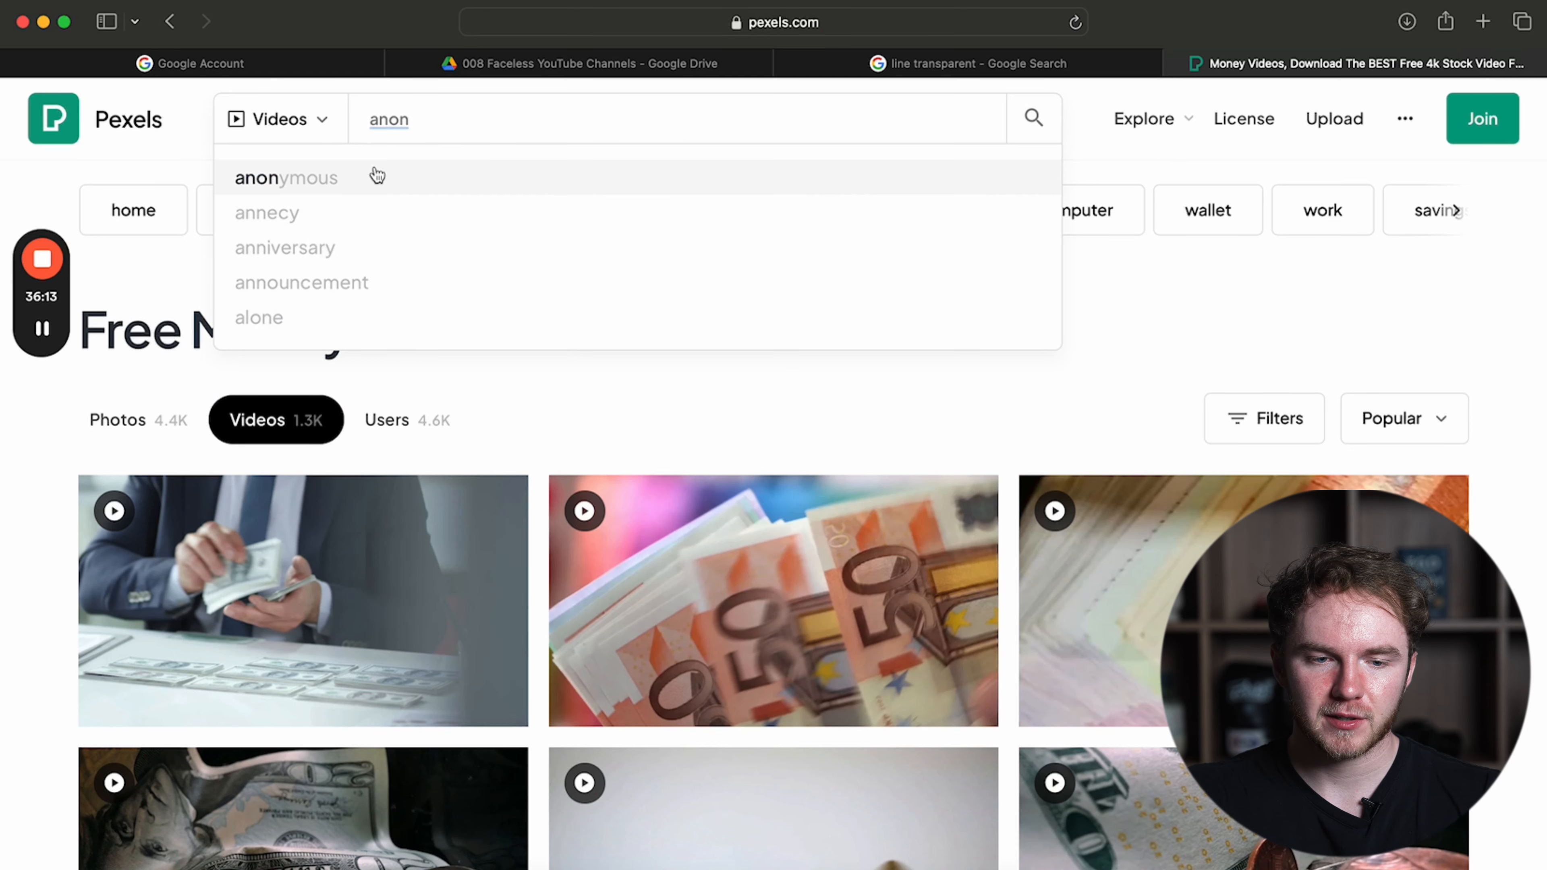
{"action": "left_click", "coordinate": [376, 177]}
Search Pexels videos for "hacker" and download the clip of the hooded figure typing on a laptop.
{"action": "left_click", "coordinate": [514, 115]}
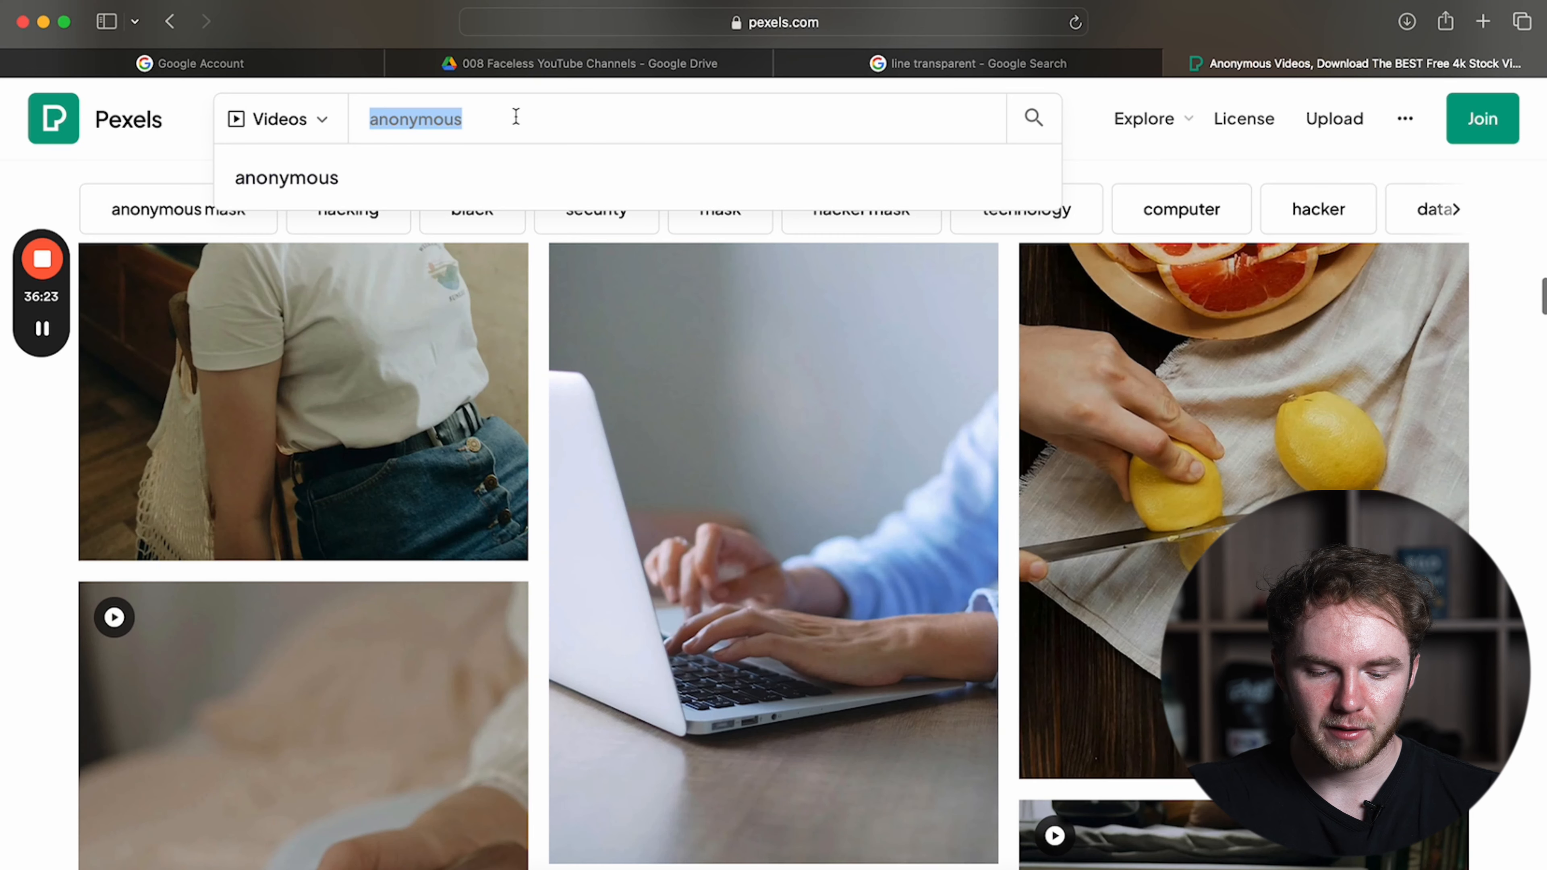
{"action": "type", "text": "hacker"}
{"action": "key", "text": "Return"}
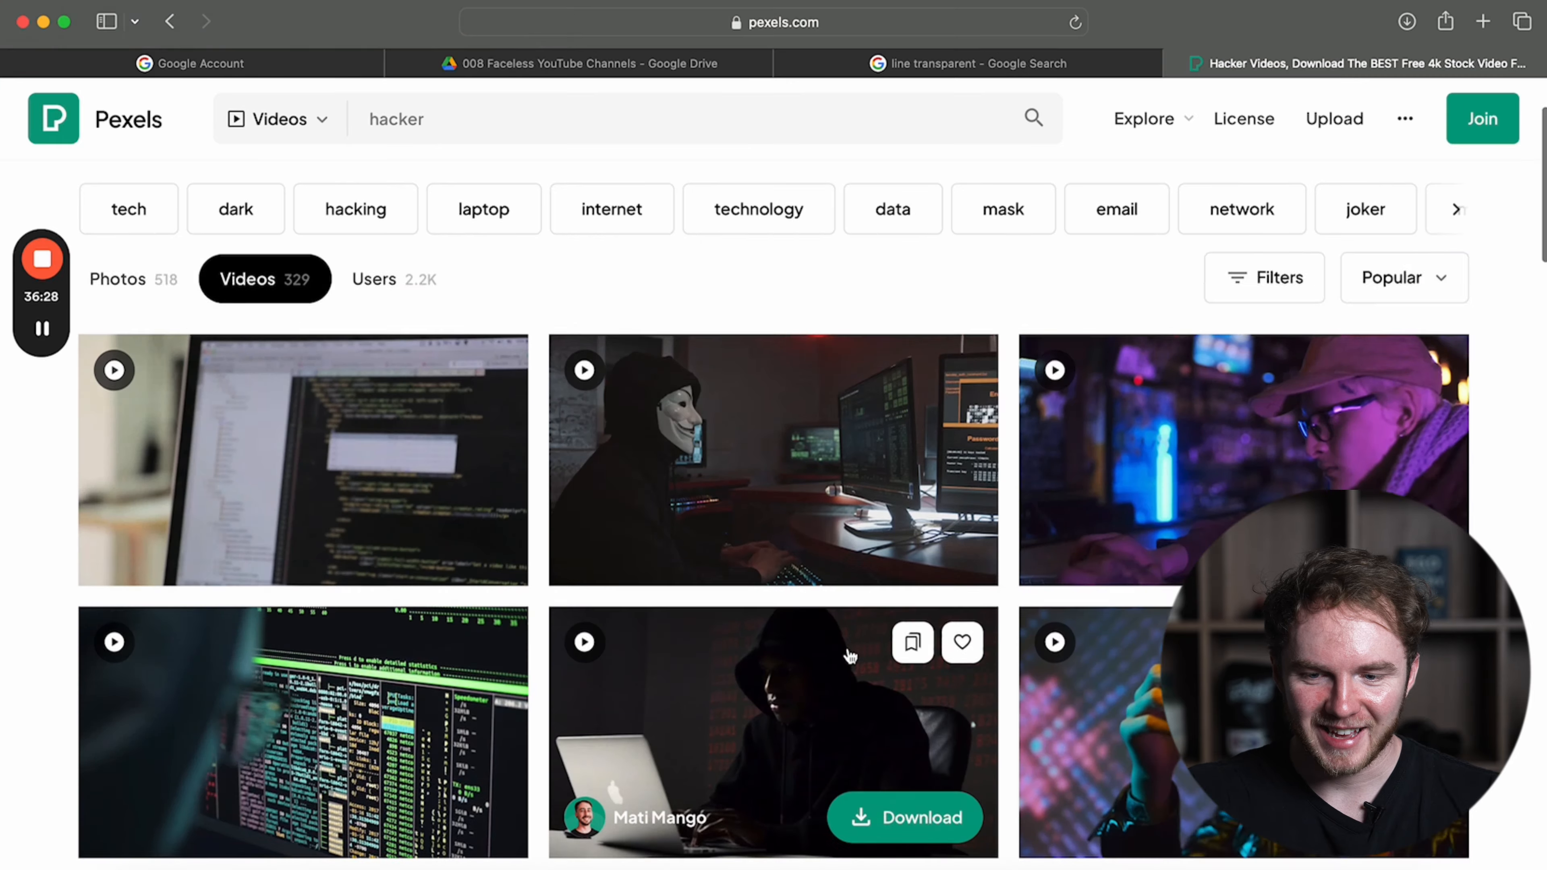
{"action": "scroll", "coordinate": [871, 646], "scroll_direction": "down", "scroll_amount": 5}
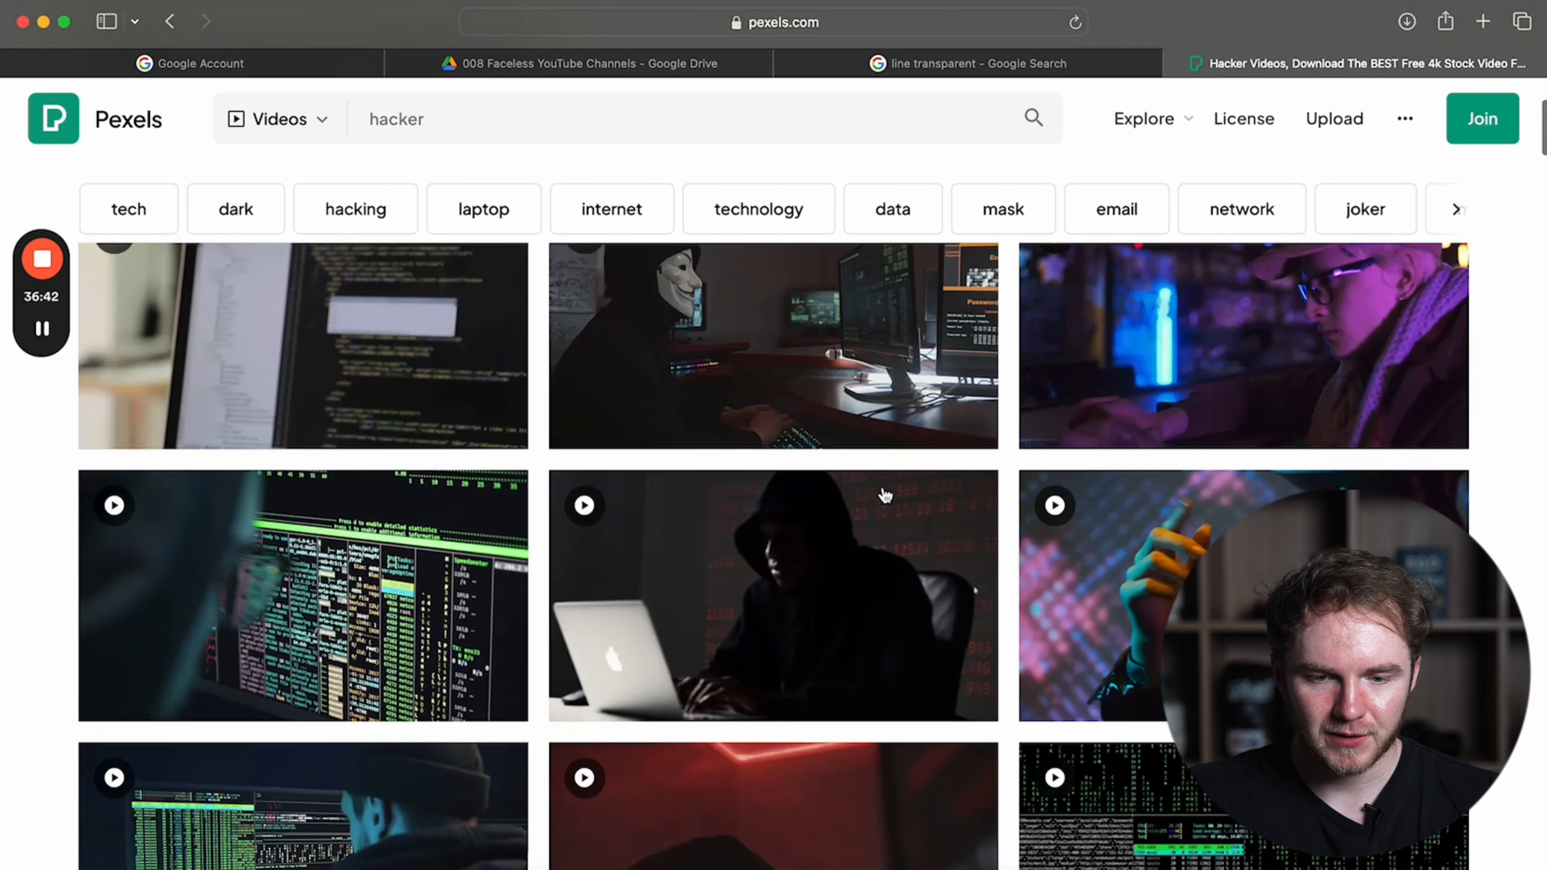
{"action": "scroll", "coordinate": [926, 573], "scroll_direction": "up", "scroll_amount": 5}
{"action": "scroll", "coordinate": [925, 792], "scroll_direction": "down", "scroll_amount": 3}
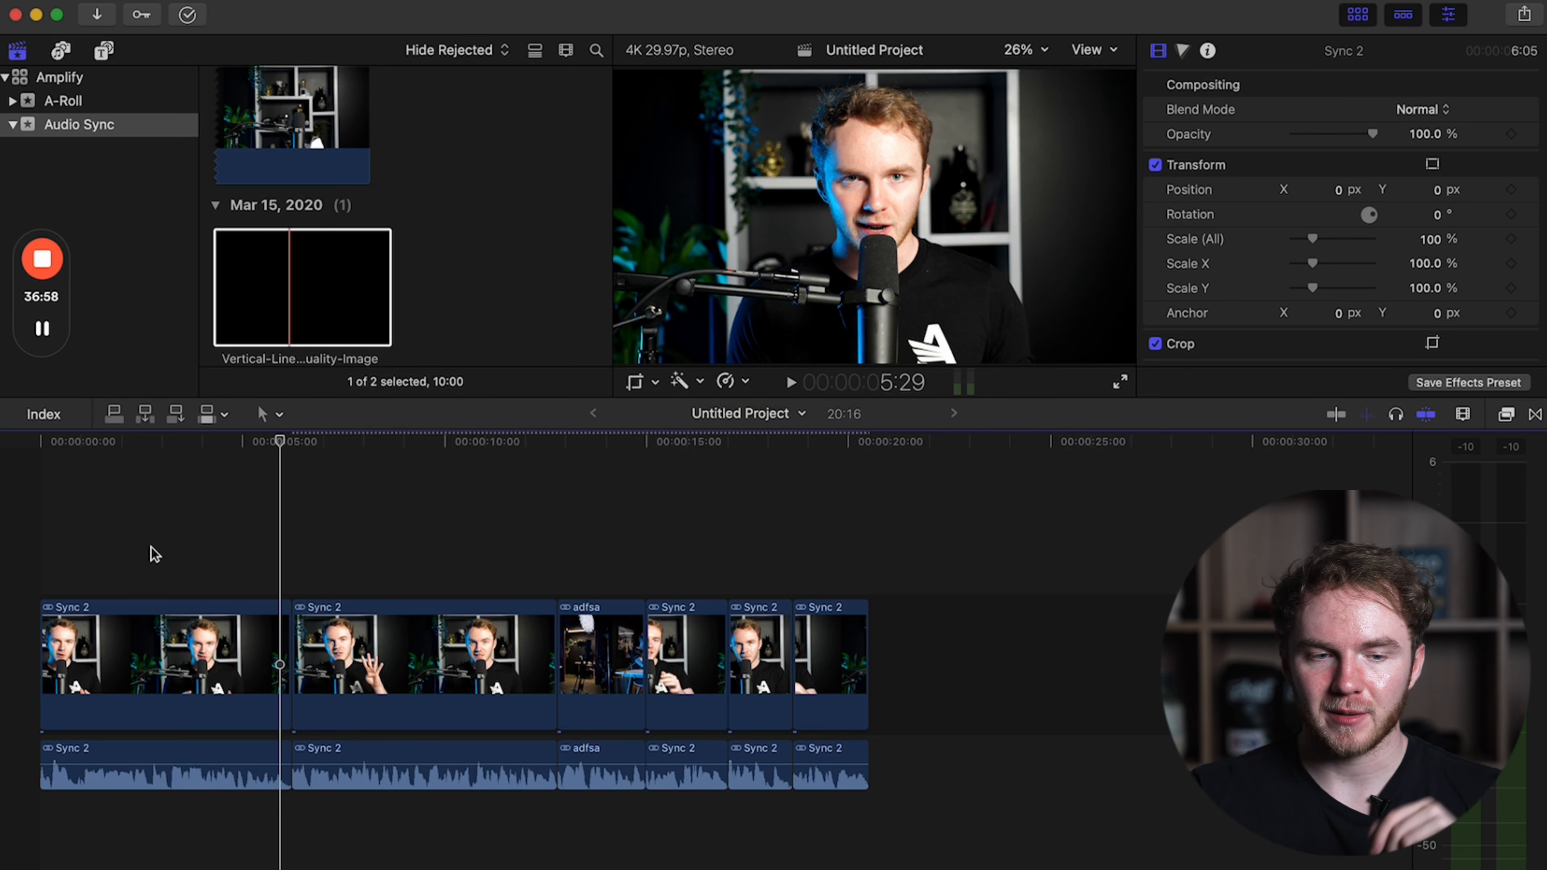
Switch back to Final Cut Pro and move the playhead to just before 2:25 in the first Sync 2 clip.
{"action": "left_click", "coordinate": [156, 528]}
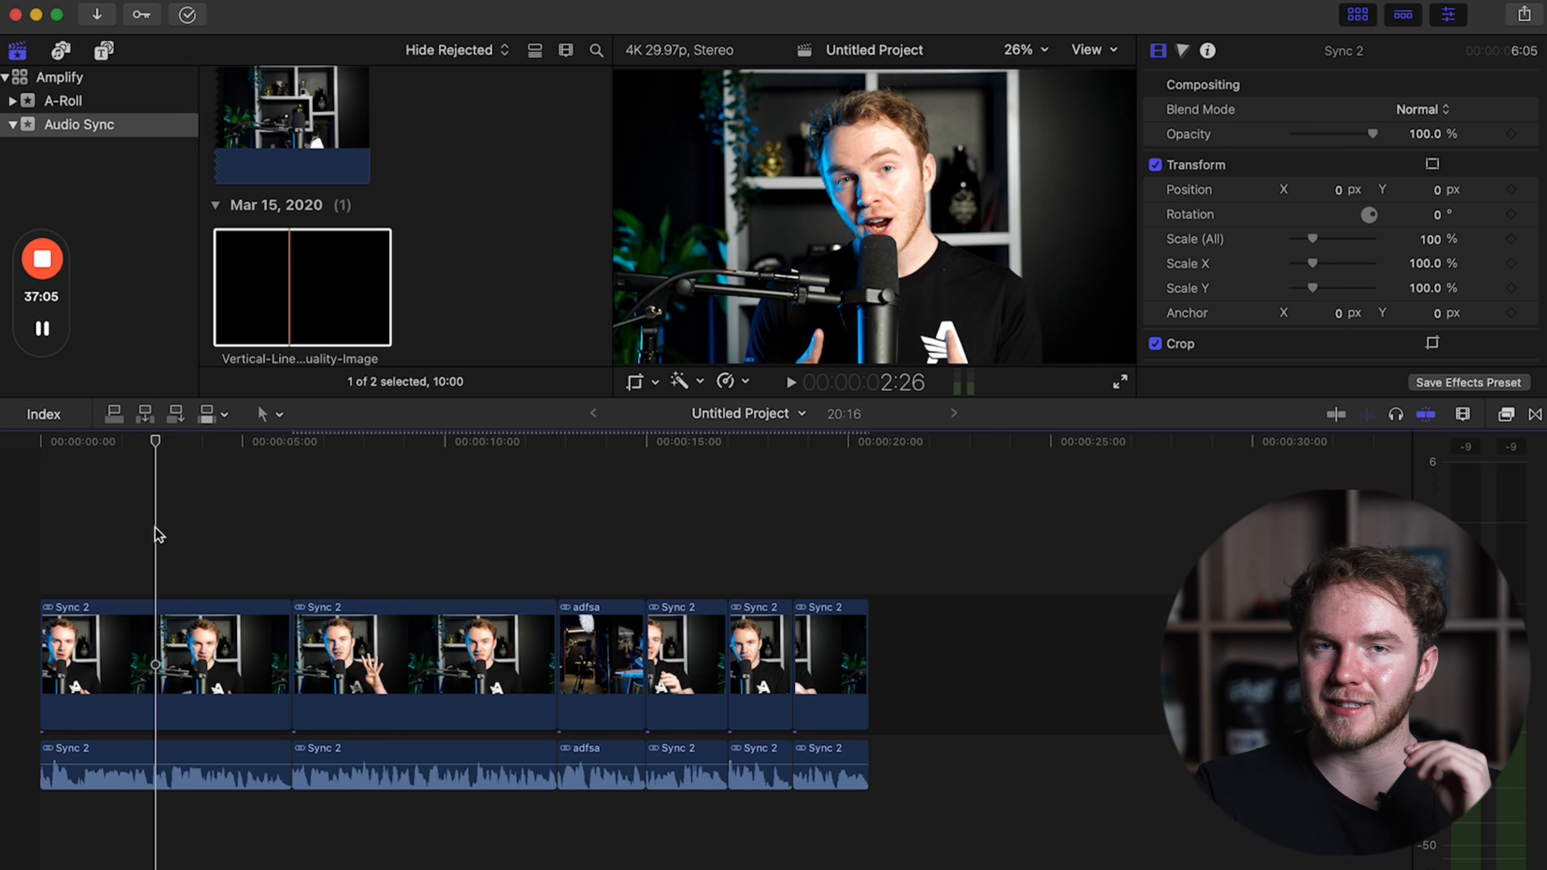
{"action": "key", "text": "Left"}
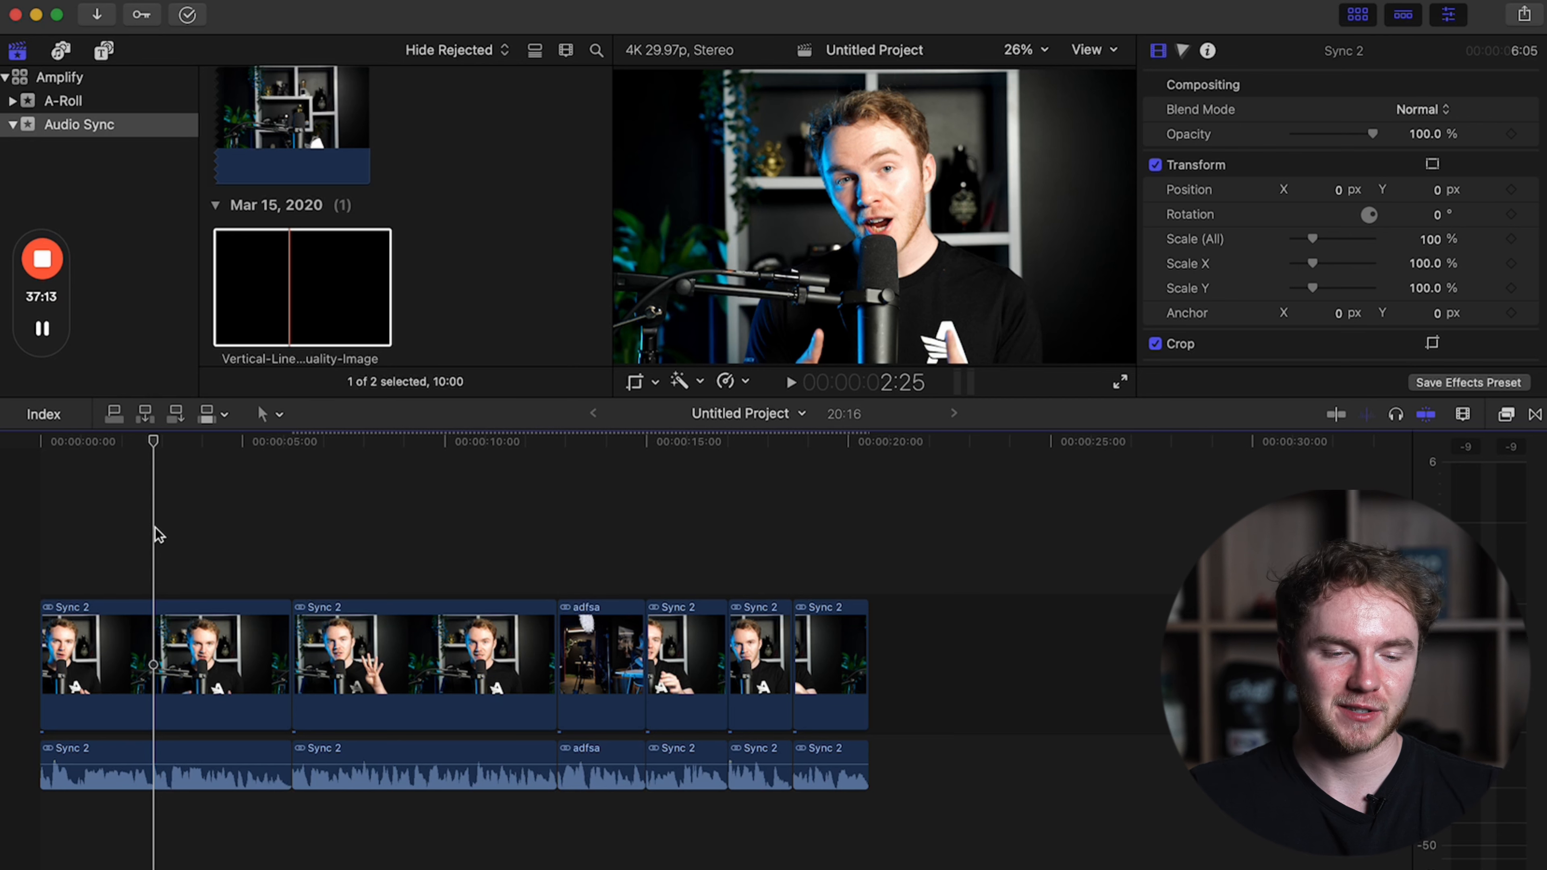
{"action": "key", "text": "Left"}
{"action": "key", "text": "Left"}
{"action": "key", "text": "Left"}
{"action": "key", "text": "Left"}
{"action": "key", "text": "Left"}
{"action": "key", "text": "Left"}
{"action": "key", "text": "Left"}
{"action": "key", "text": "Left"}
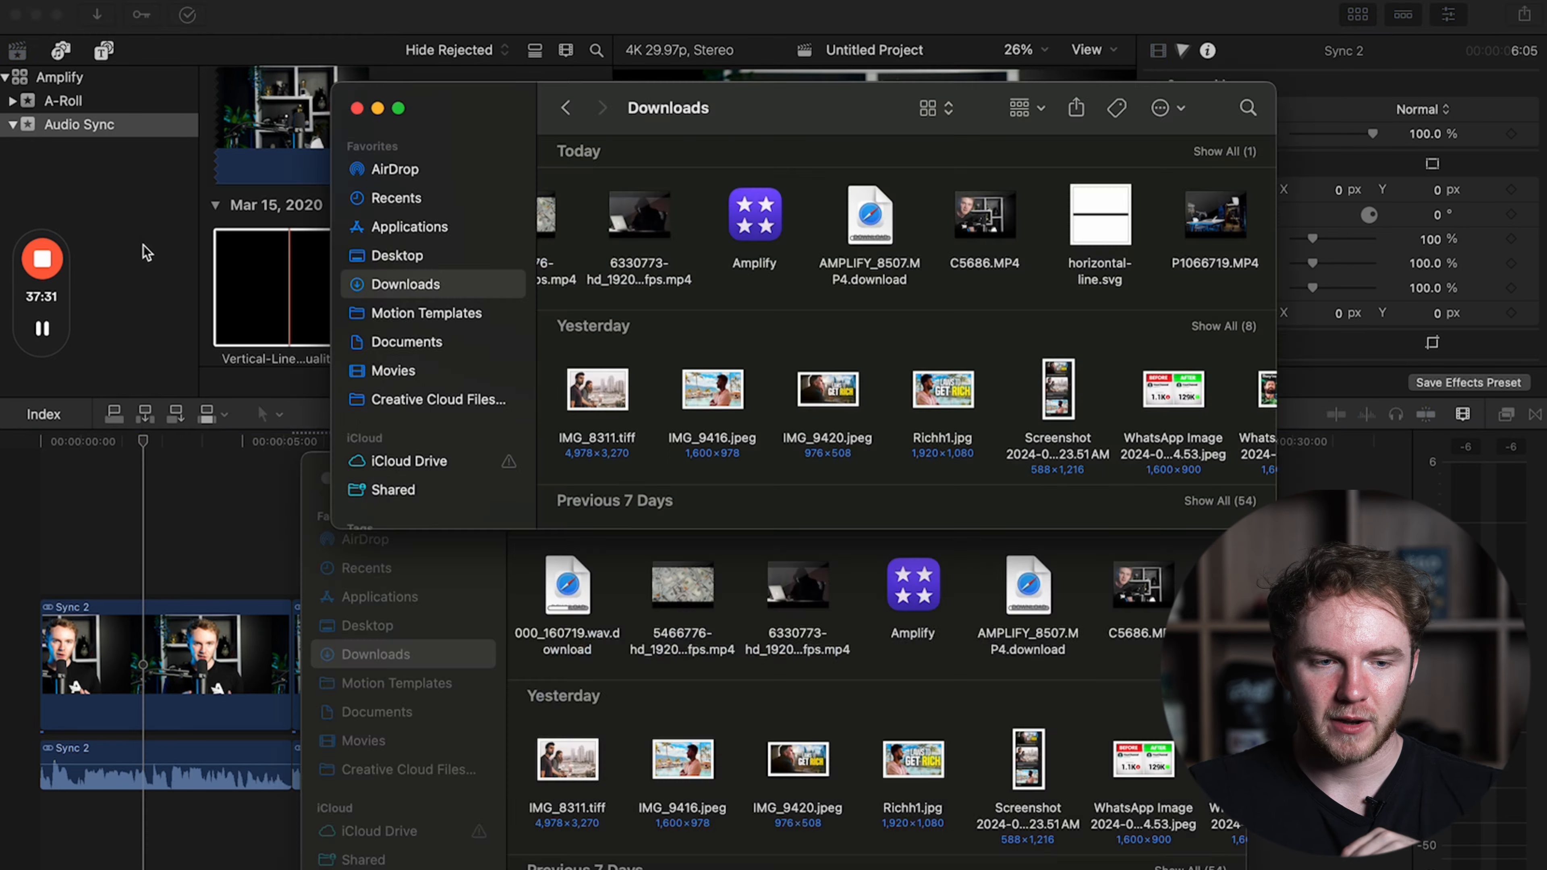
Create a B-Roll event in the Amplify library and import the downloaded money and hacker clips into it.
{"action": "right_click", "coordinate": [144, 244]}
{"action": "left_click", "coordinate": [181, 255]}
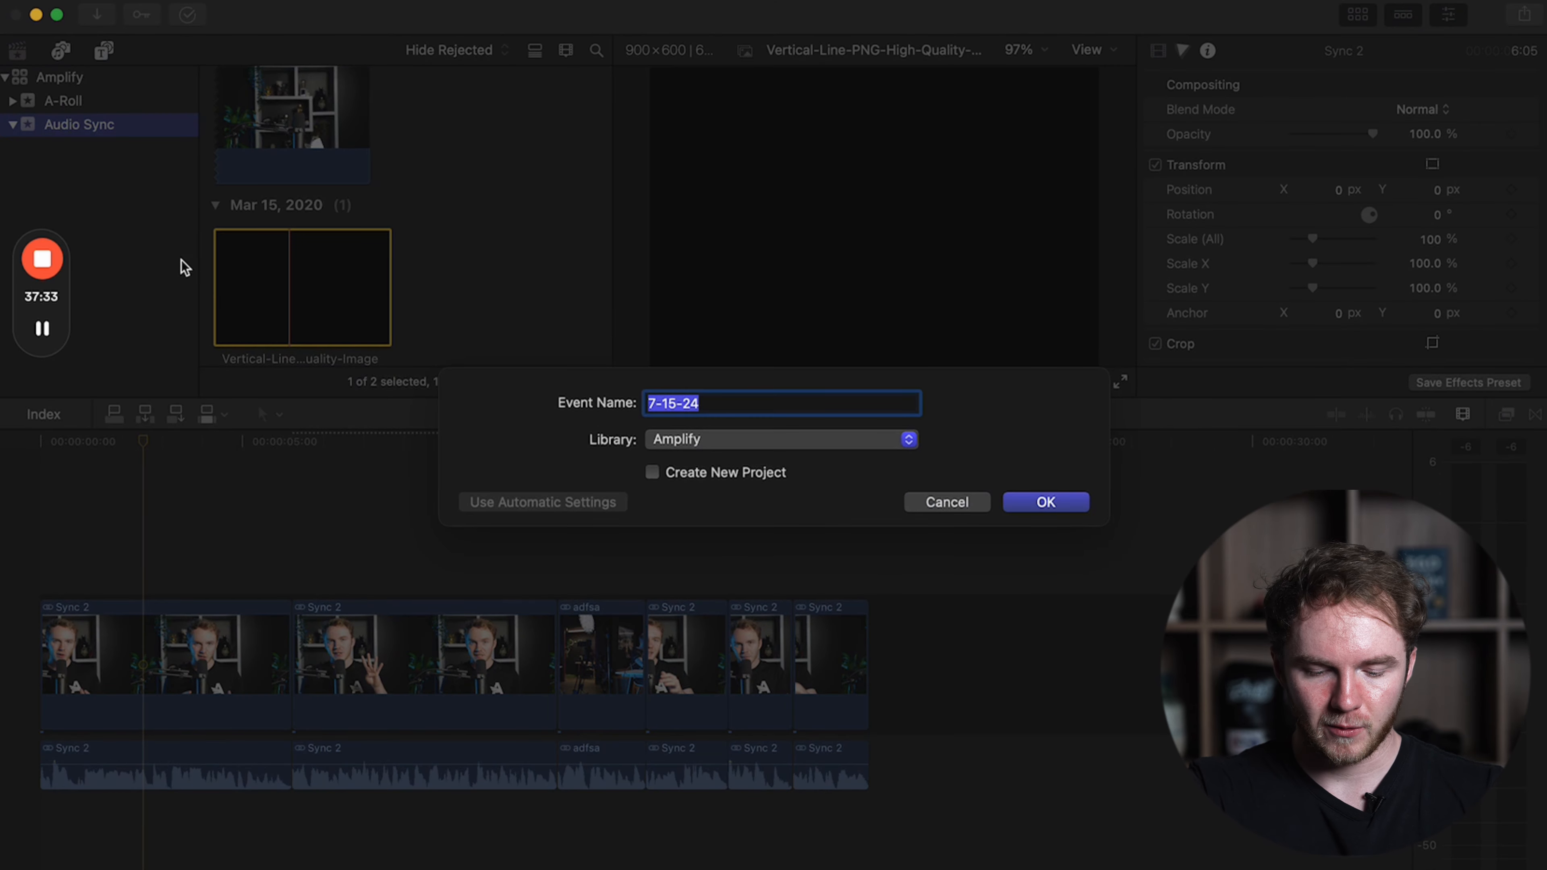
{"action": "type", "text": "B"}
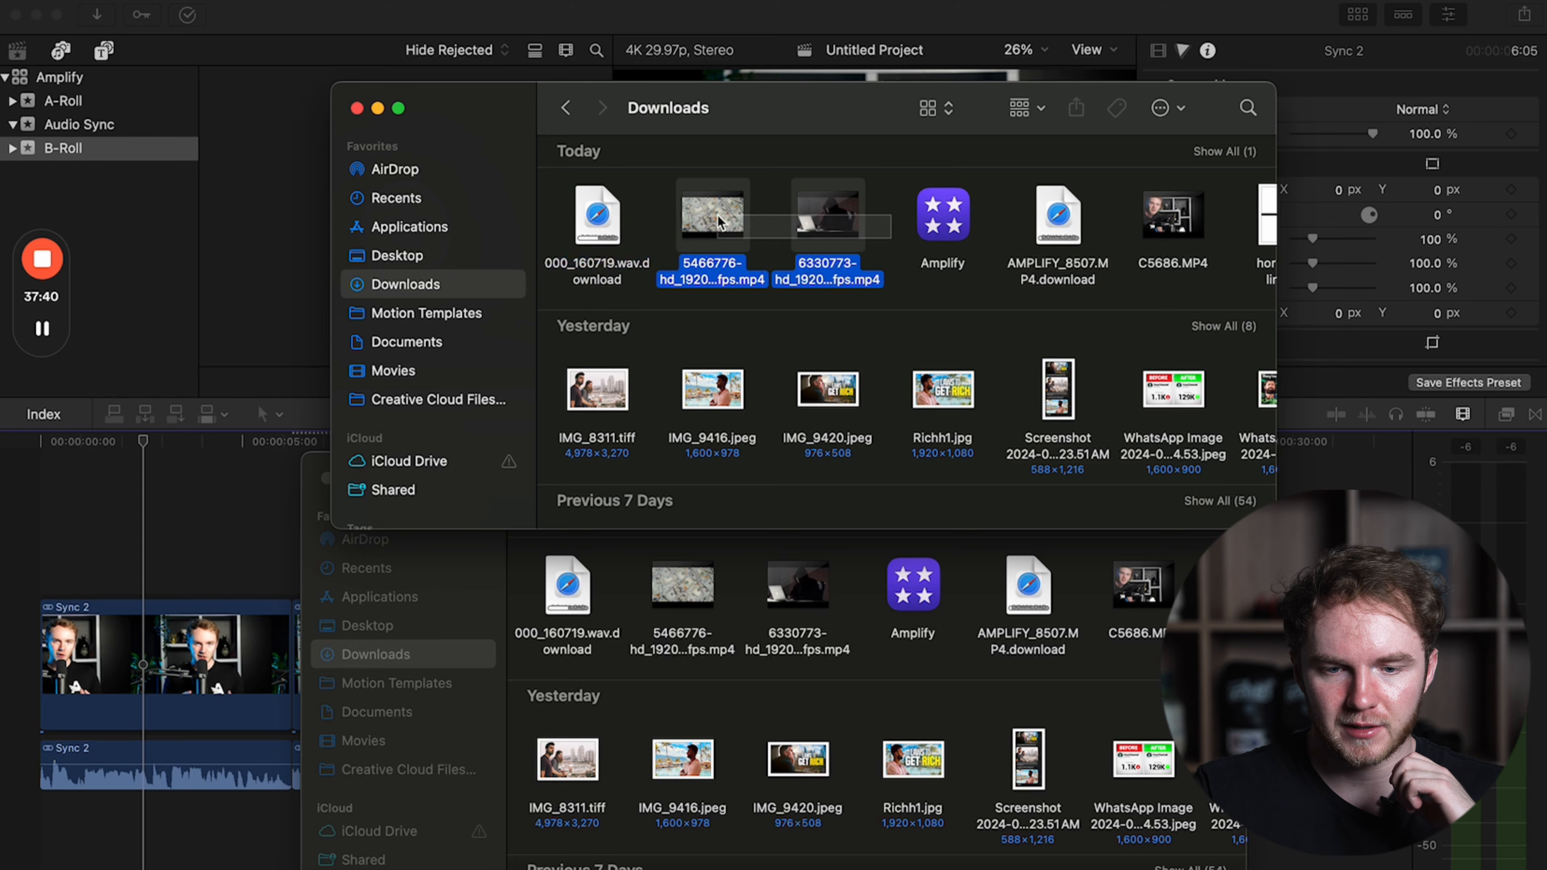
{"action": "left_click_drag", "start_coordinate": [725, 213], "coordinate": [263, 359]}
Connect the dollar-bill clip above the first Sync 2 clip at the playhead and cut it to just over two seconds.
{"action": "left_click", "coordinate": [263, 359]}
{"action": "left_click_drag", "start_coordinate": [343, 183], "coordinate": [257, 404]}
{"action": "key", "text": "q"}
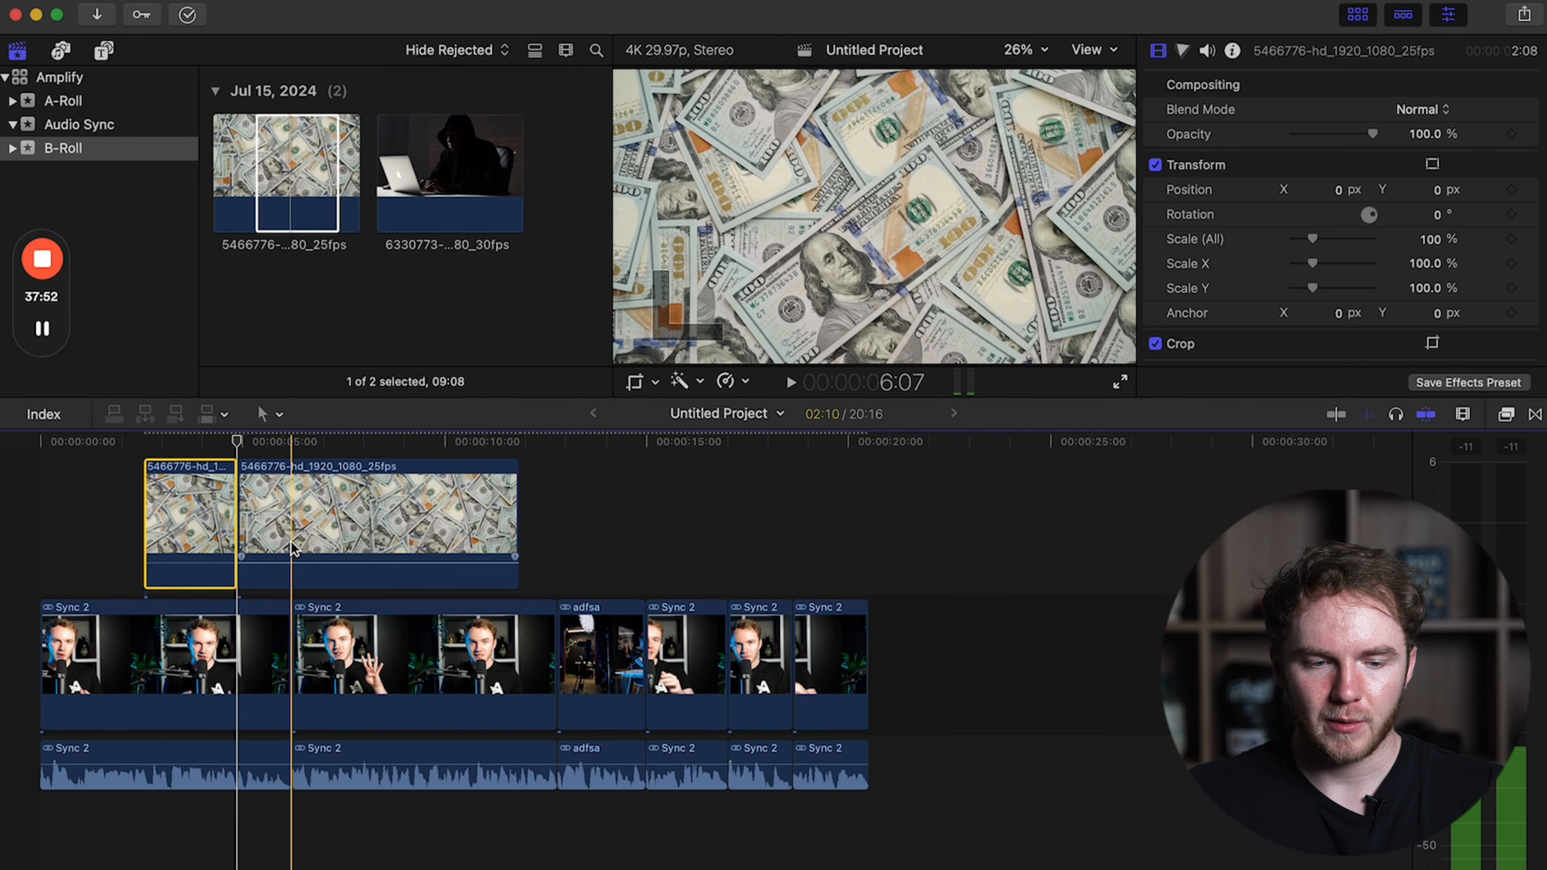
{"action": "left_click", "coordinate": [293, 540]}
Place the hacker clip directly after the dollar-bill clip and remove everything past the end of the first Sync 2 clip.
{"action": "left_click_drag", "start_coordinate": [472, 177], "coordinate": [244, 515]}
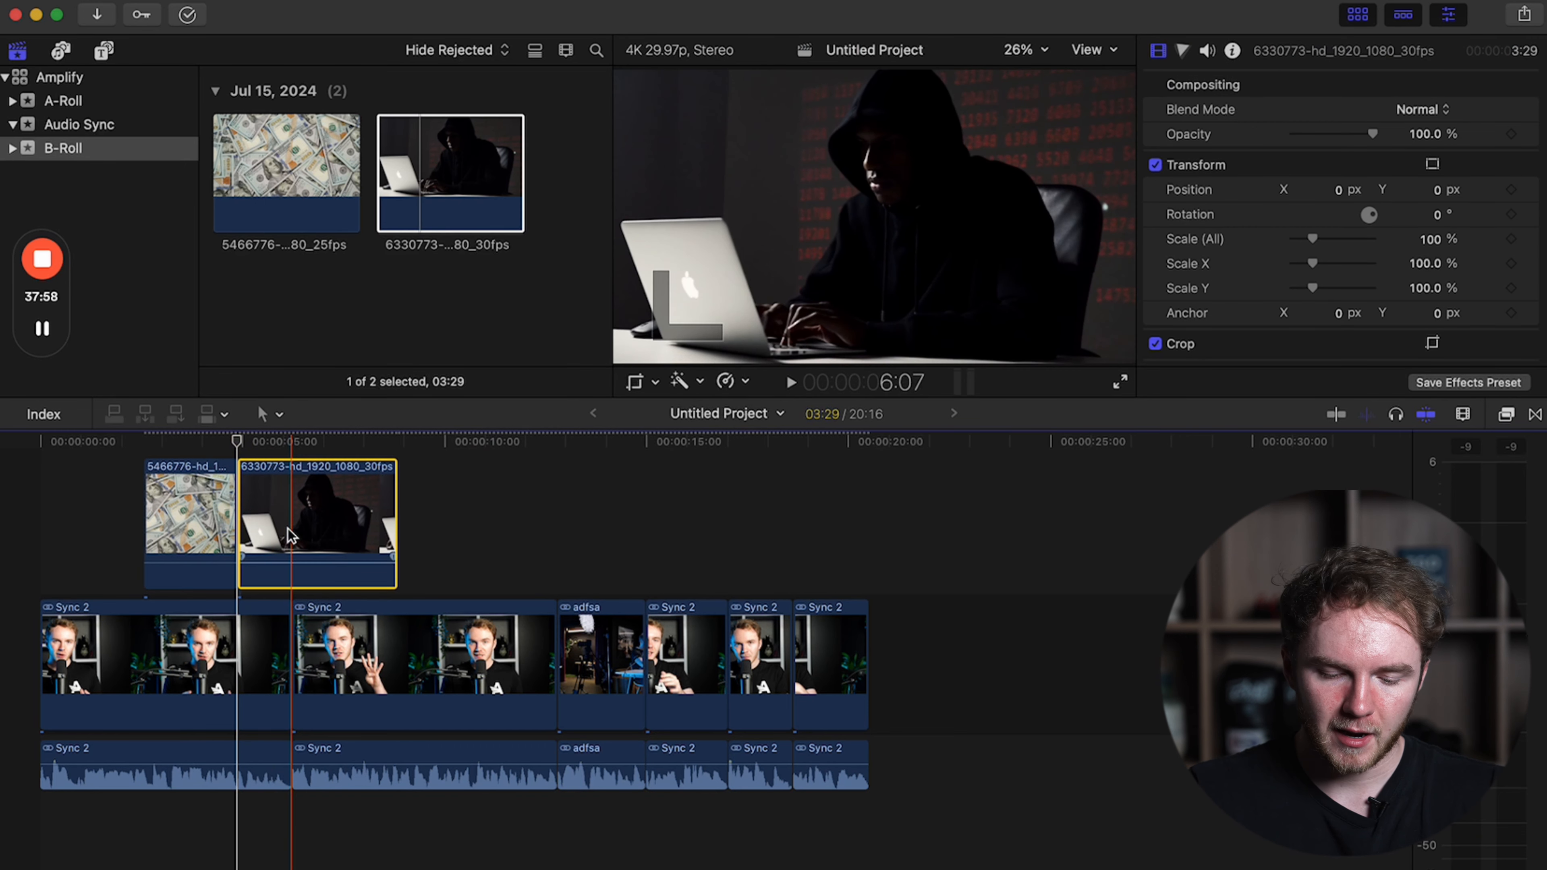
{"action": "key", "text": "super+b"}
{"action": "left_click", "coordinate": [332, 518]}
{"action": "key", "text": "Delete"}
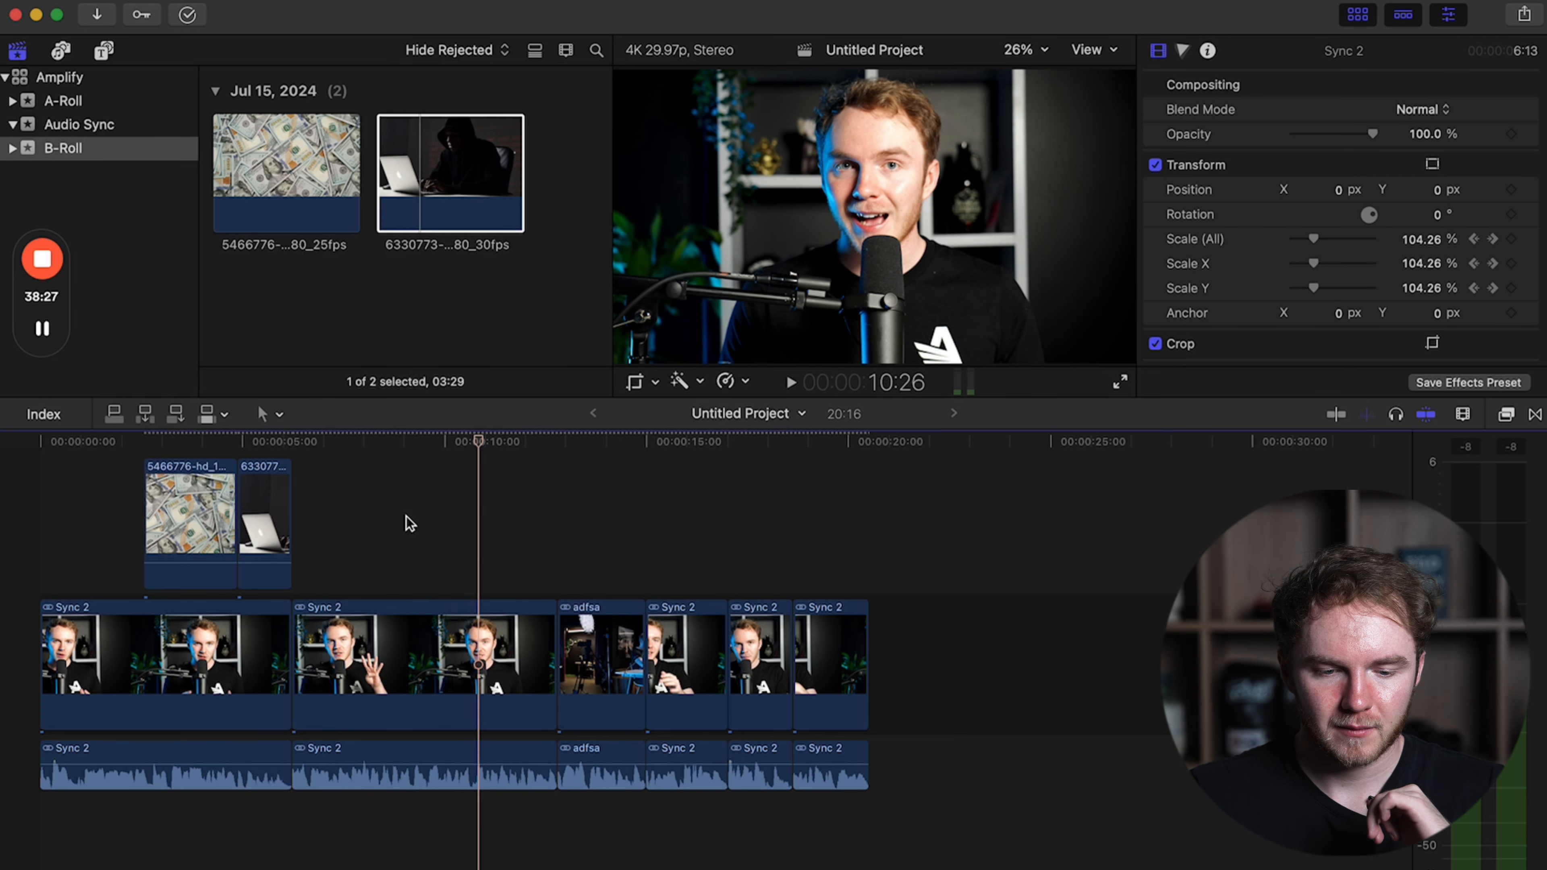
Switch to Pexels in the browser, search for "passive in", and download B-roll clips 5849599 and 2110972 for the second Sync 2 clip.
{"action": "key", "text": "Left"}
{"action": "key", "text": "Left"}
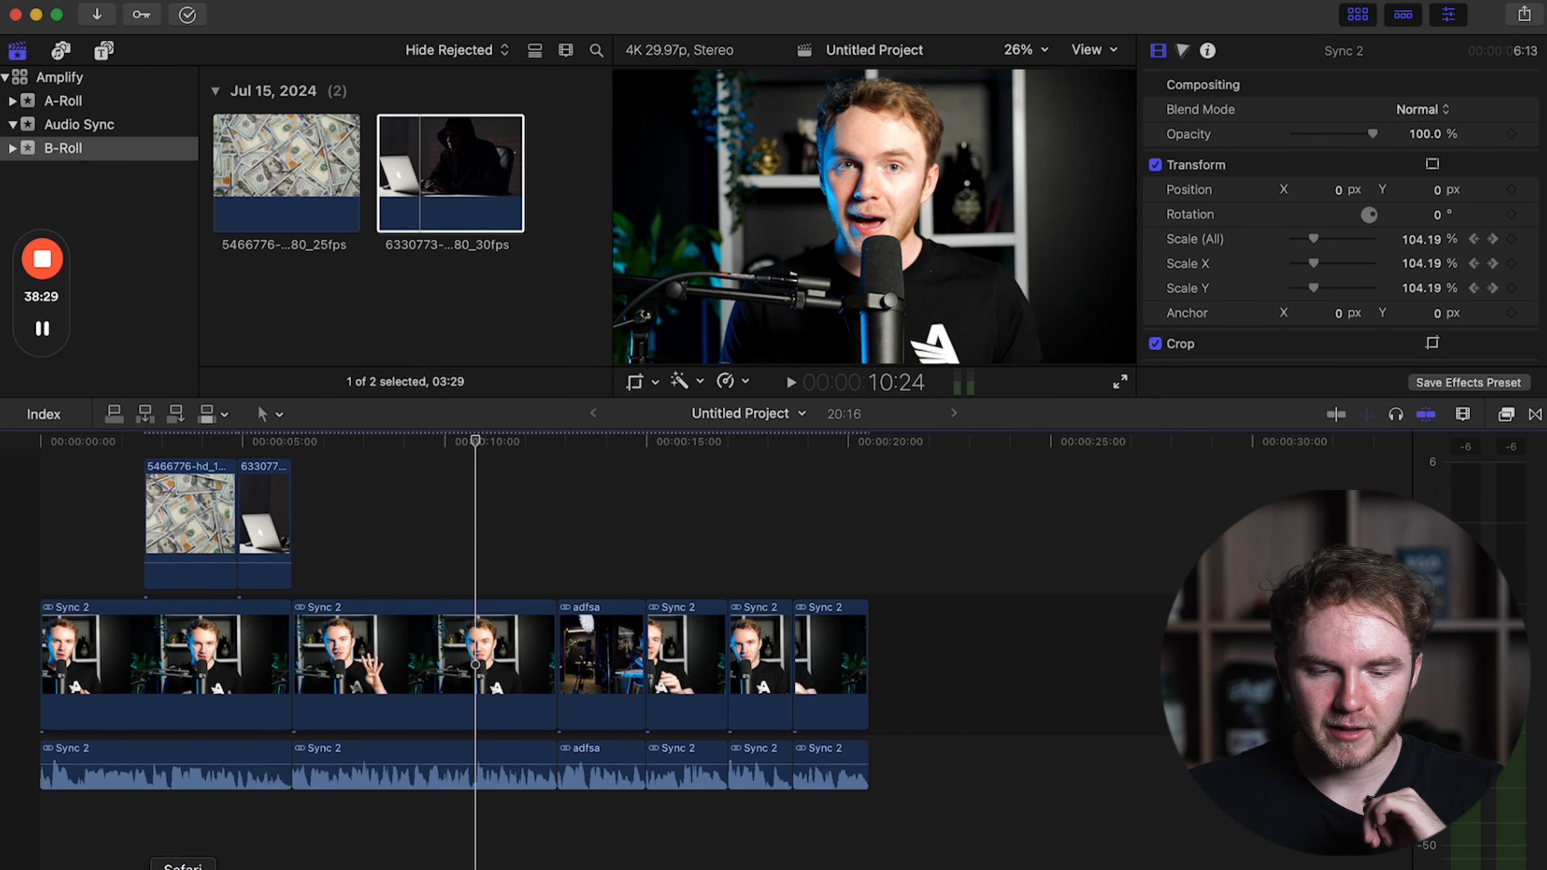
{"action": "left_click", "coordinate": [187, 869]}
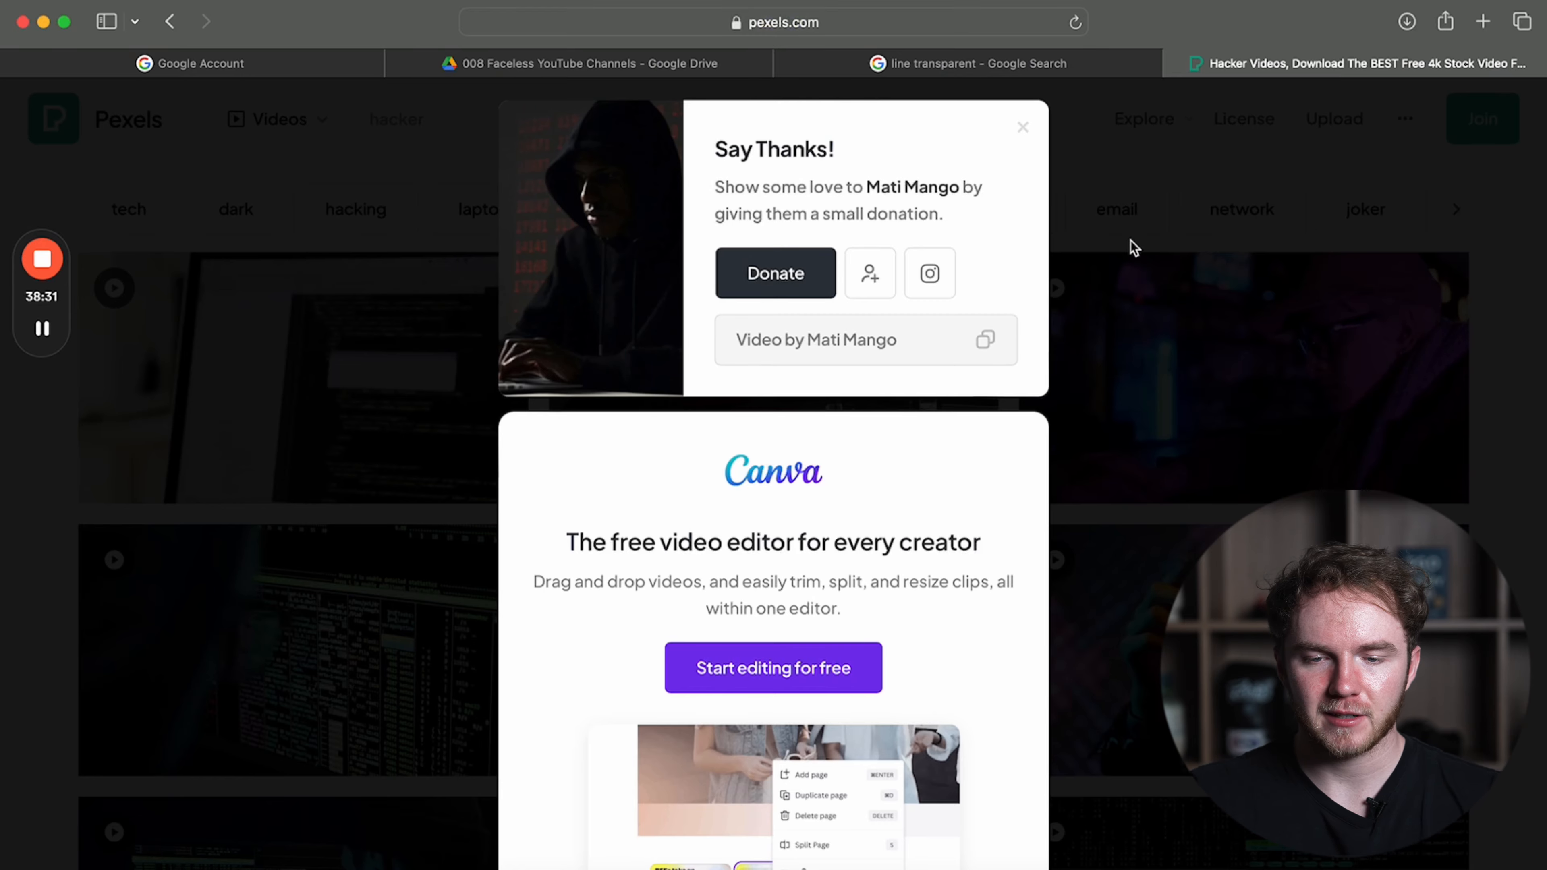
{"action": "left_click", "coordinate": [1129, 246]}
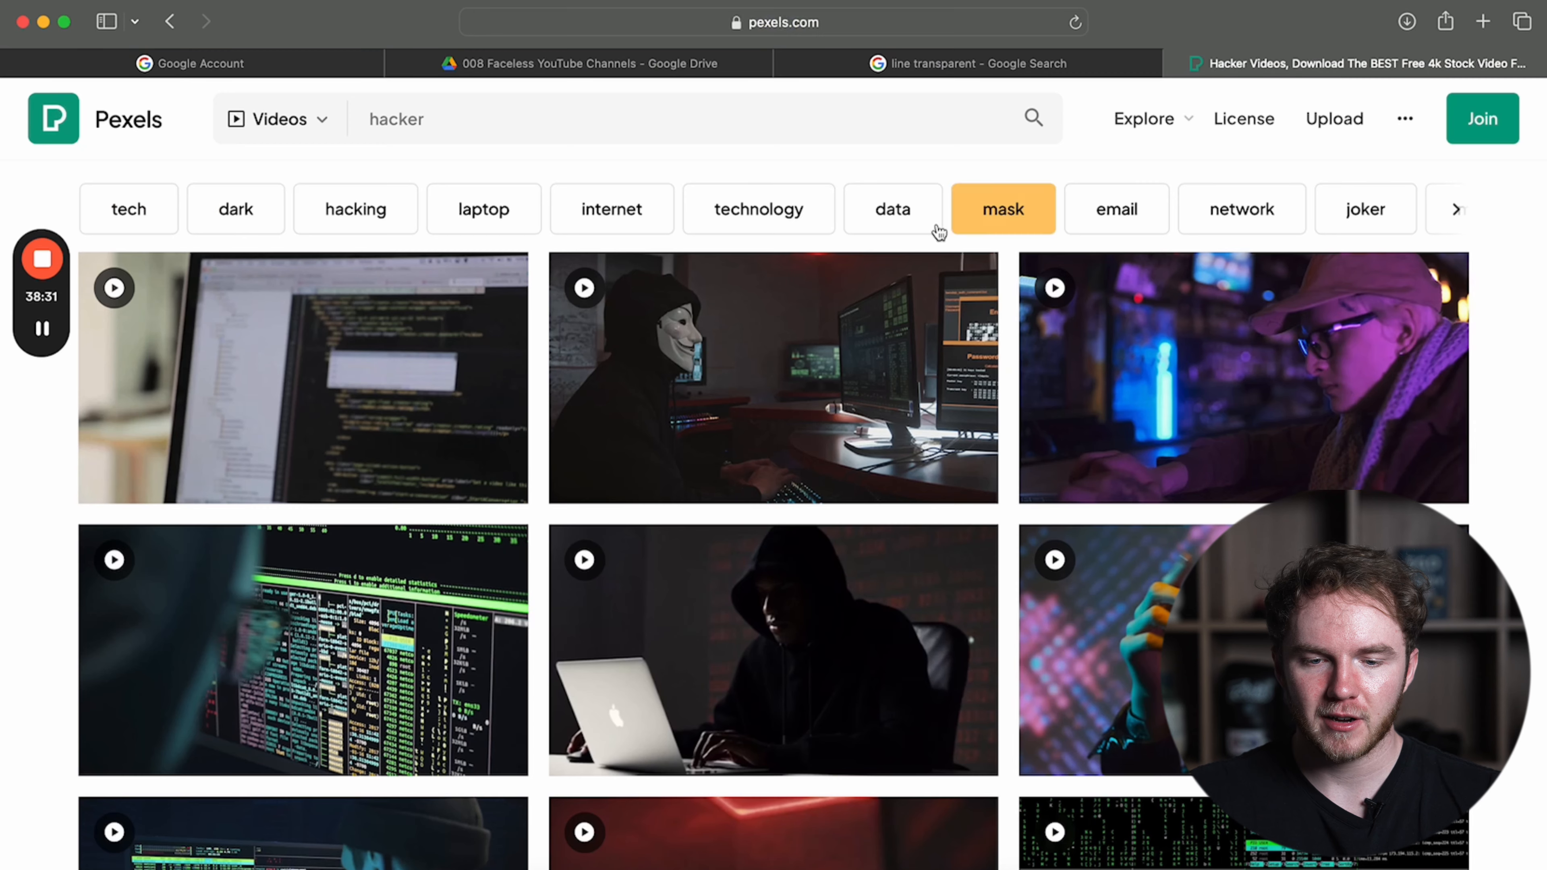
{"action": "type", "text": "passive in"}
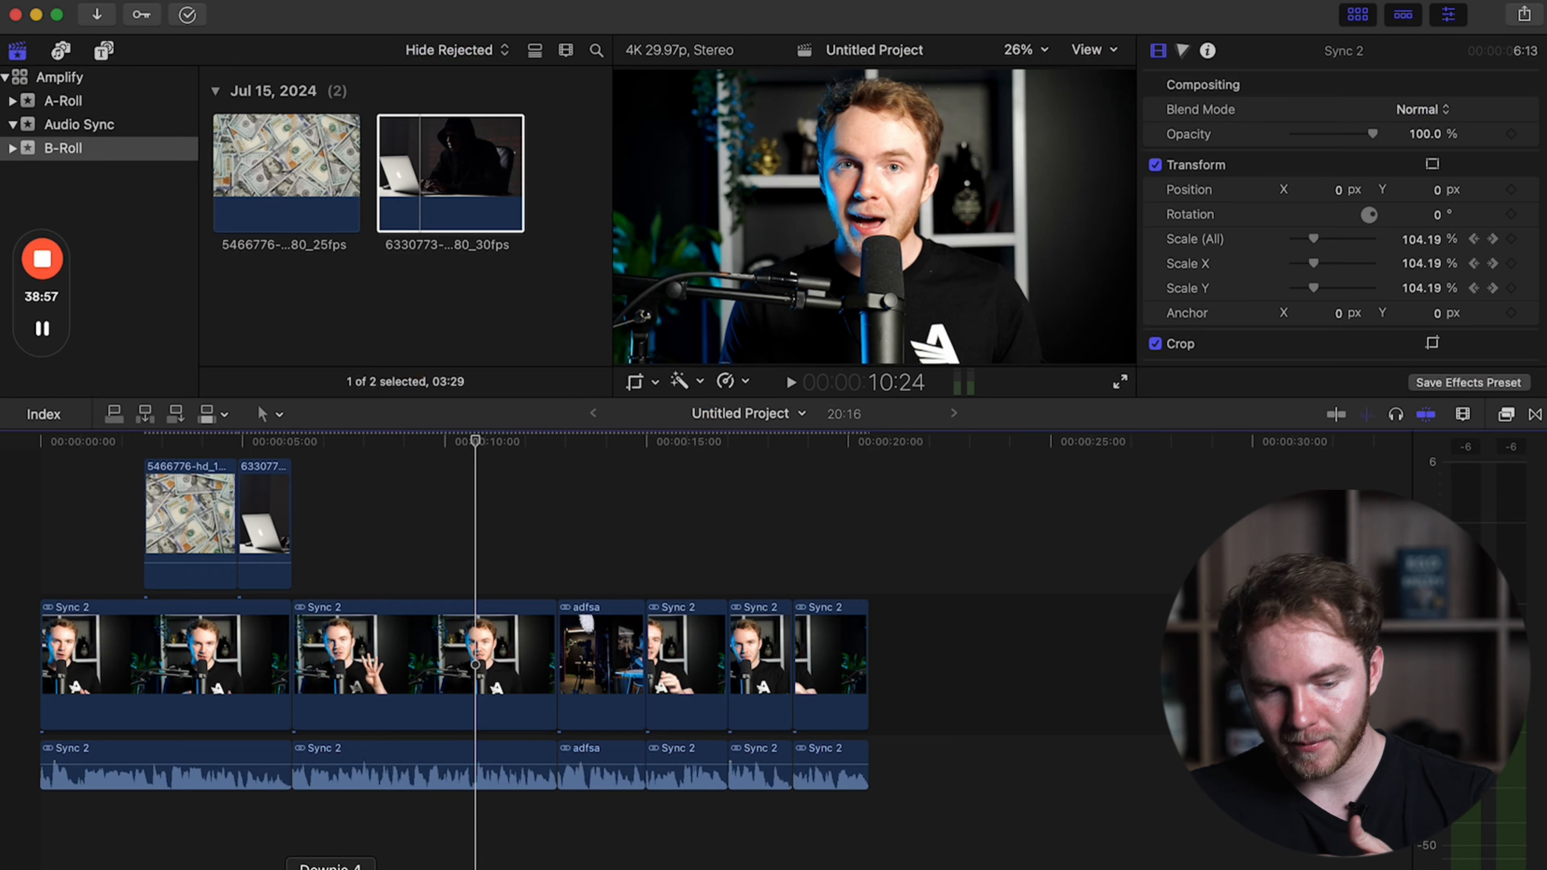
Import clips 5849599 and 2110972 from the Downloads folder into the B-Roll event.
{"action": "left_click", "coordinate": [133, 868]}
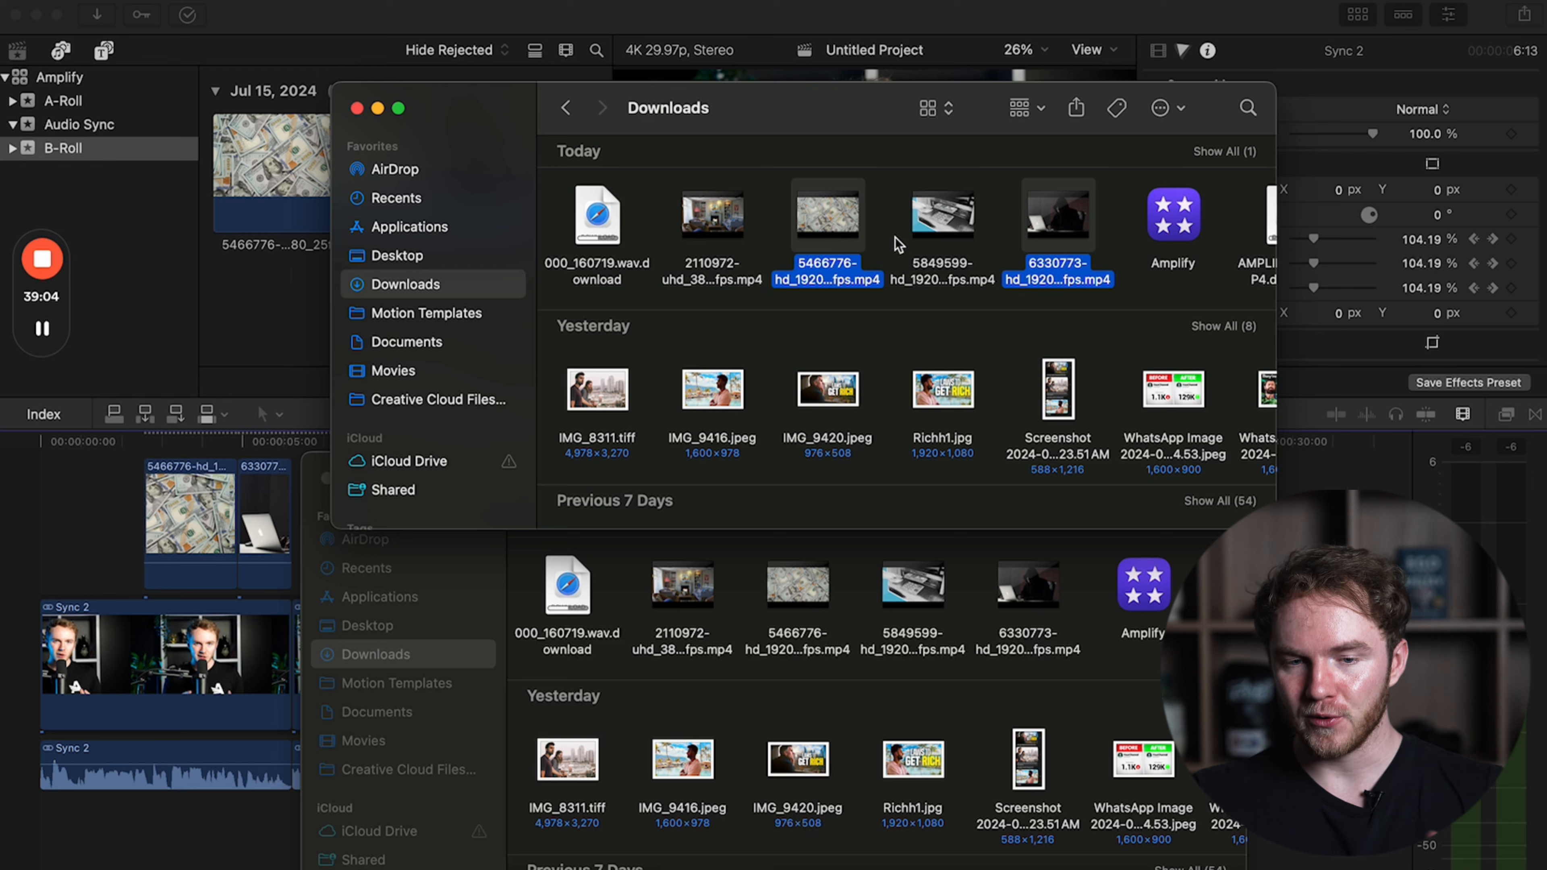
{"action": "left_click", "coordinate": [938, 227]}
{"action": "left_click", "coordinate": [730, 233], "text": "super"}
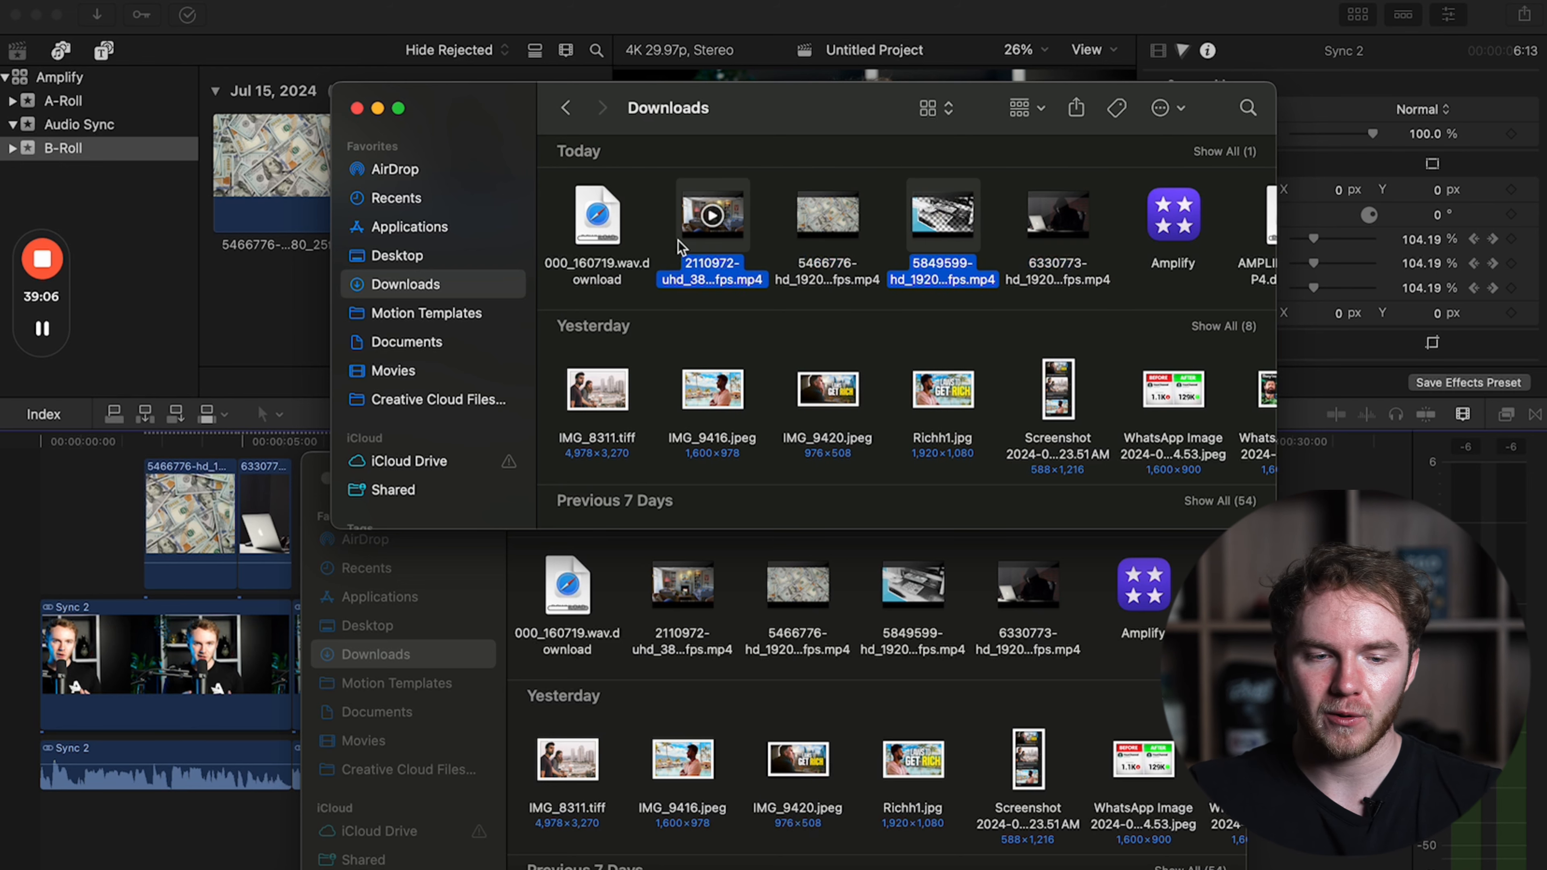
{"action": "left_click_drag", "start_coordinate": [681, 247], "coordinate": [293, 352]}
{"action": "left_click", "coordinate": [584, 277]}
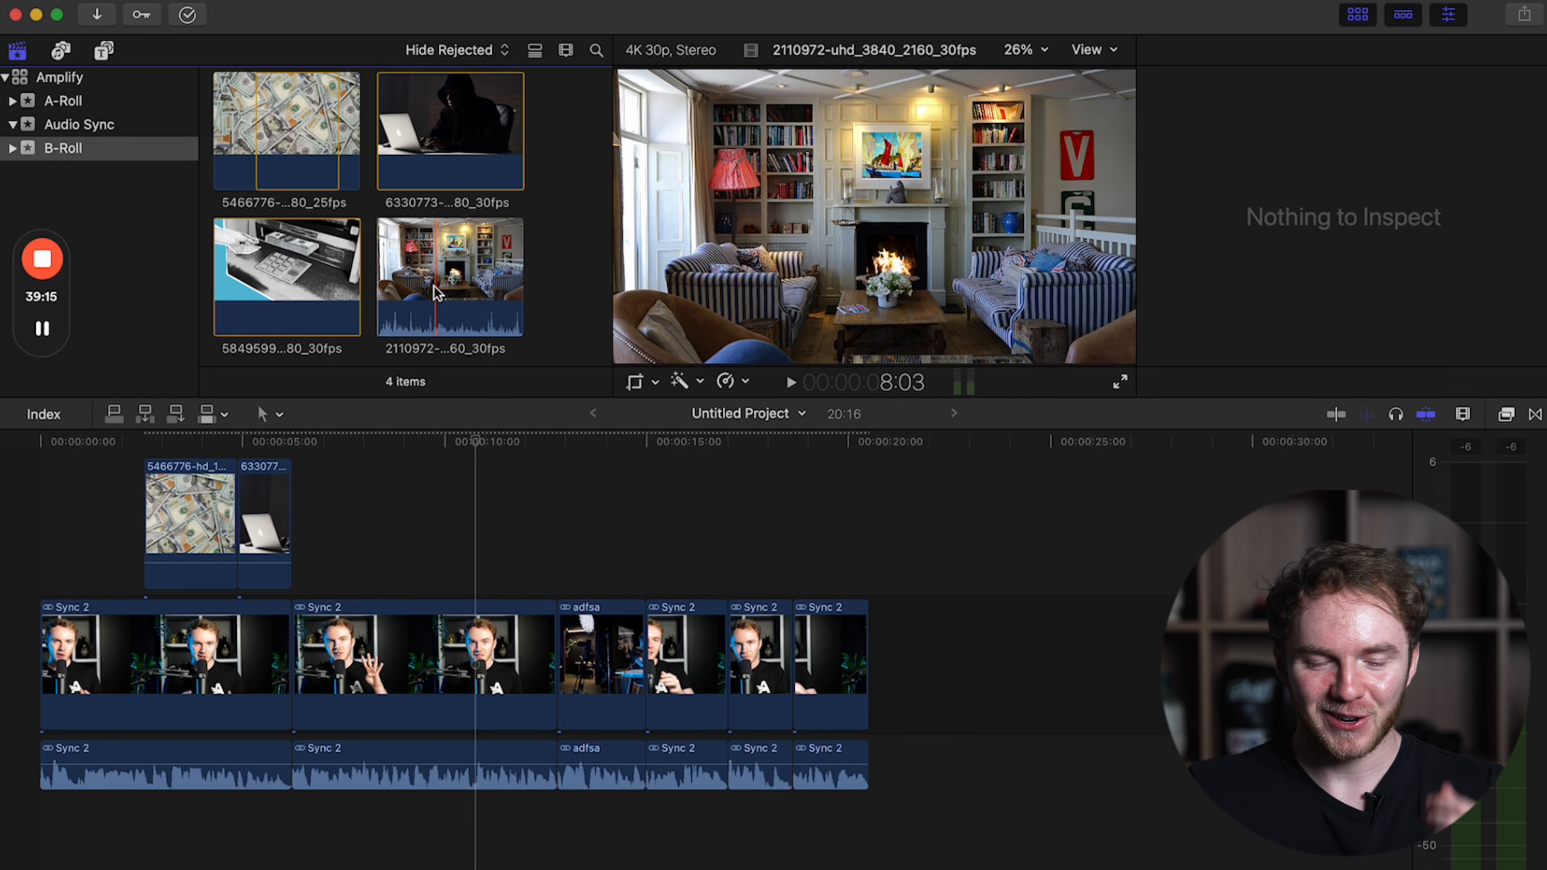
Connect clip 5849599 followed by living-room clip 2110972 above the second Sync 2 clip, trimmed to finish at its end.
{"action": "left_click", "coordinate": [436, 291]}
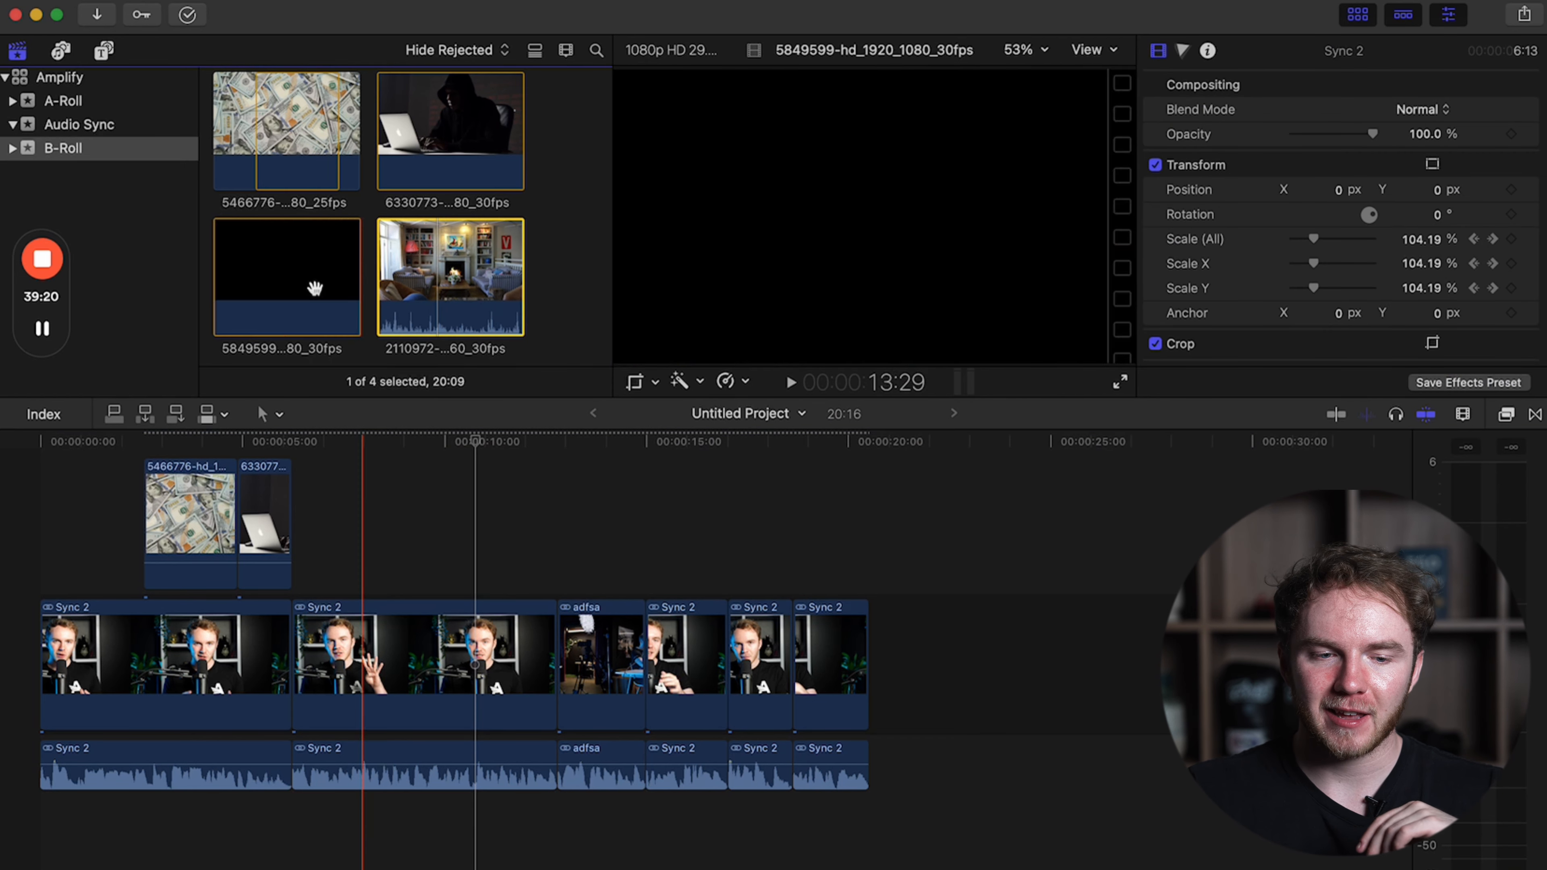
{"action": "left_click", "coordinate": [282, 286]}
{"action": "left_click_drag", "start_coordinate": [282, 287], "coordinate": [469, 518]}
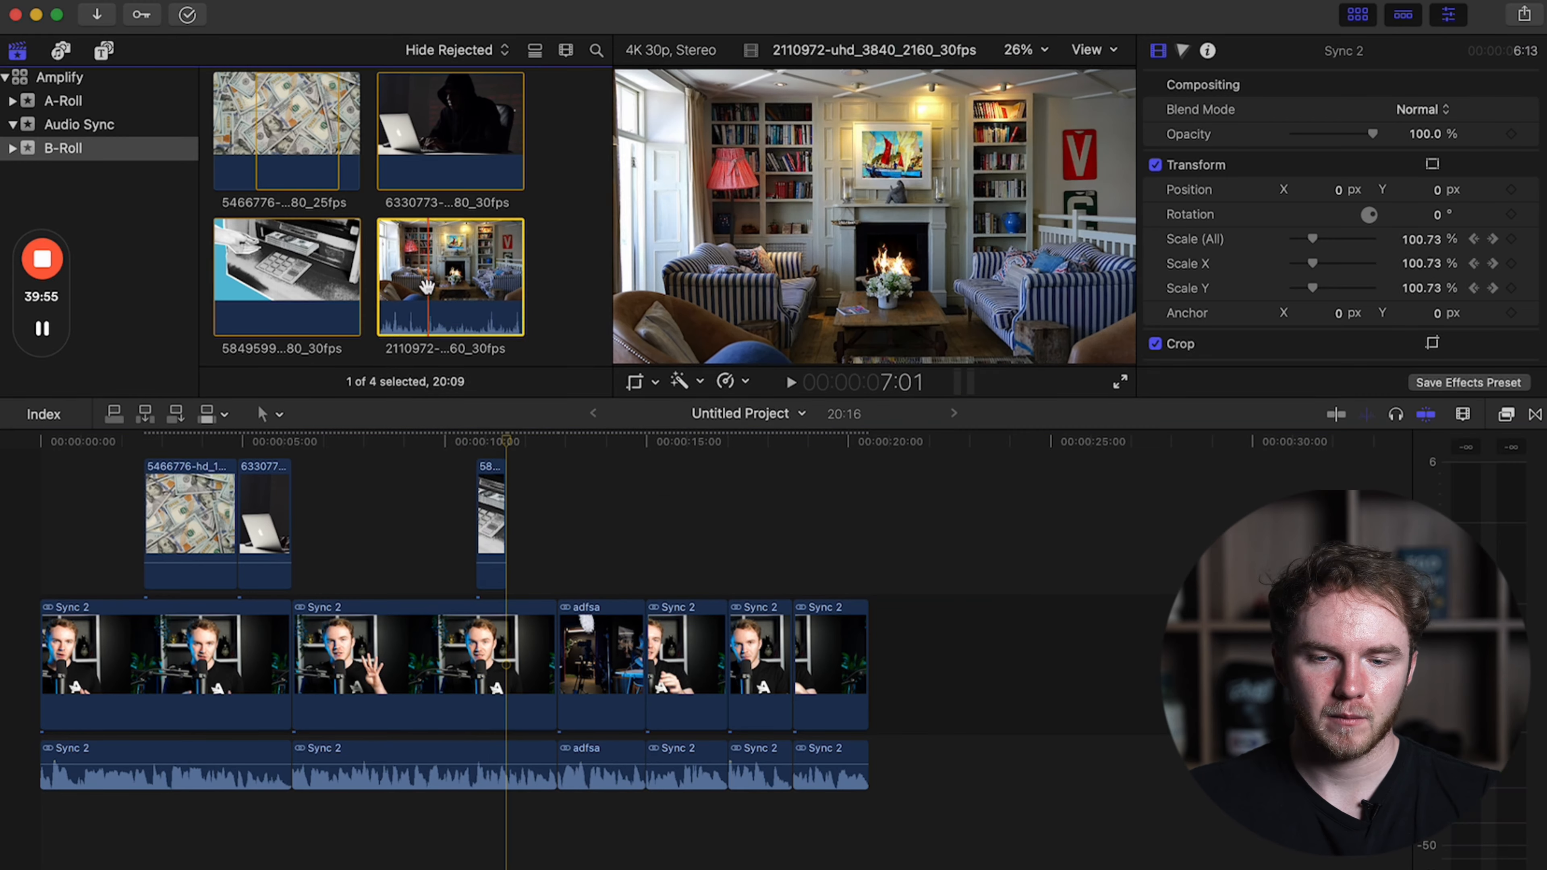
{"action": "left_click_drag", "start_coordinate": [427, 286], "coordinate": [521, 521]}
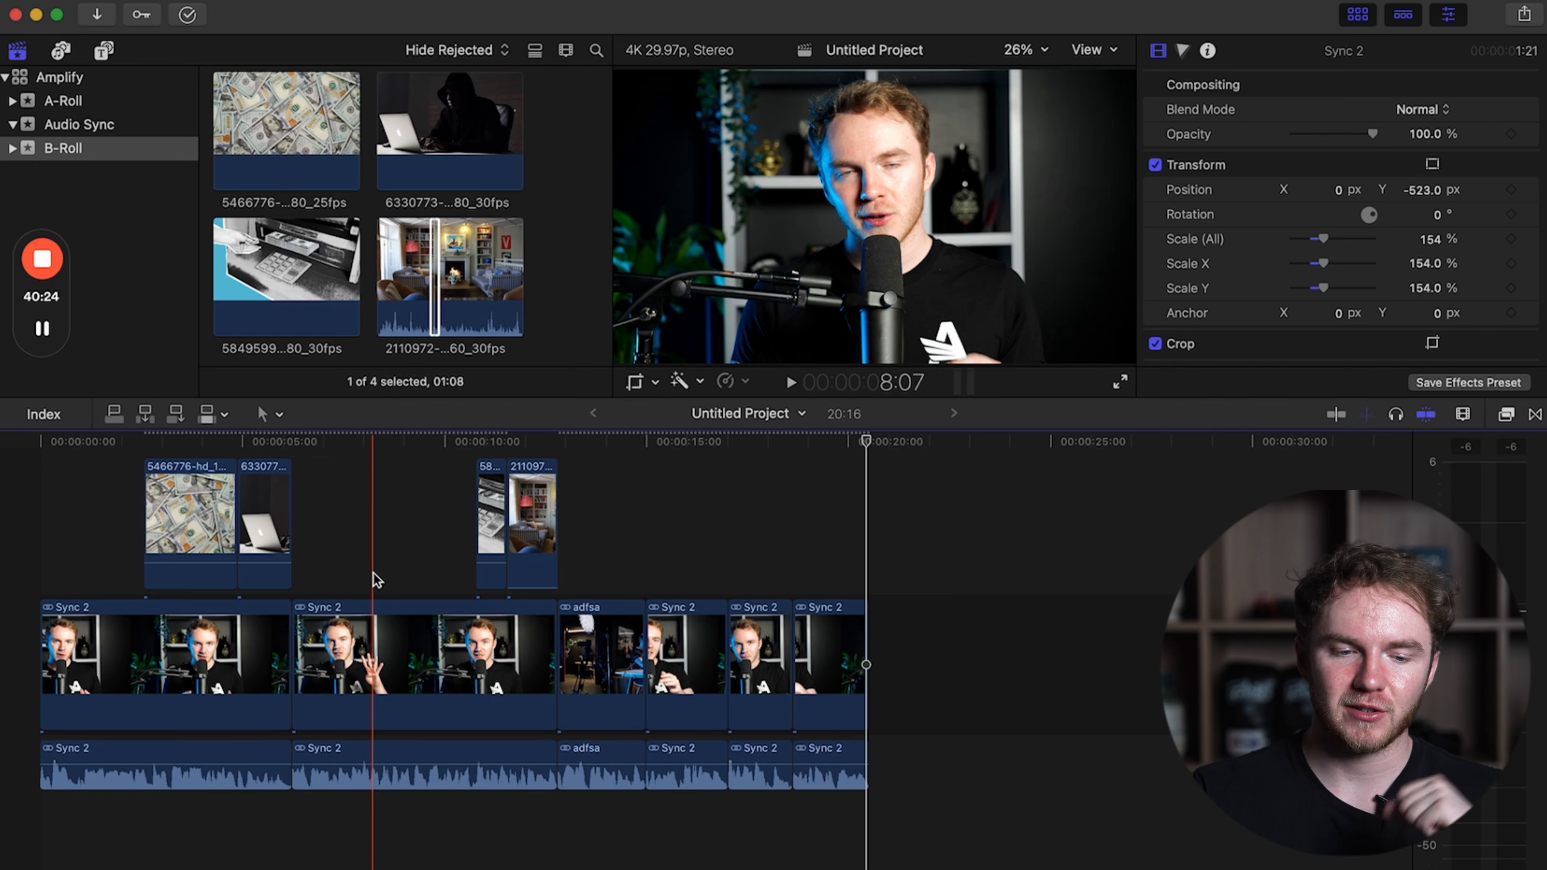
Play back the edit from the beginning in full screen to review the B-roll.
{"action": "key", "text": "Home"}
{"action": "key", "text": "space"}
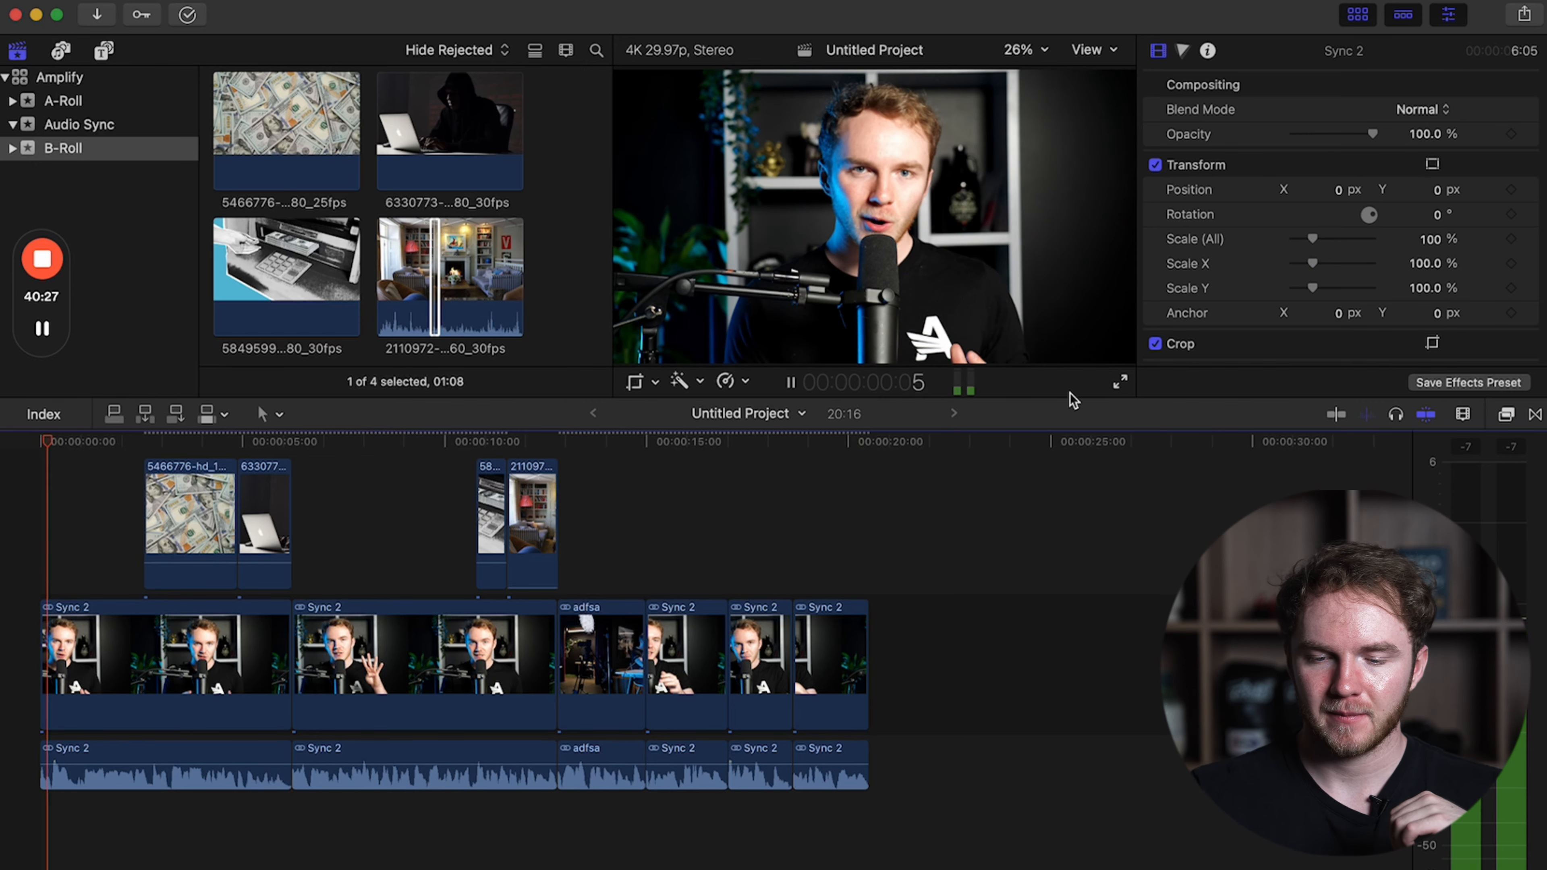
{"action": "left_click", "coordinate": [1120, 381]}
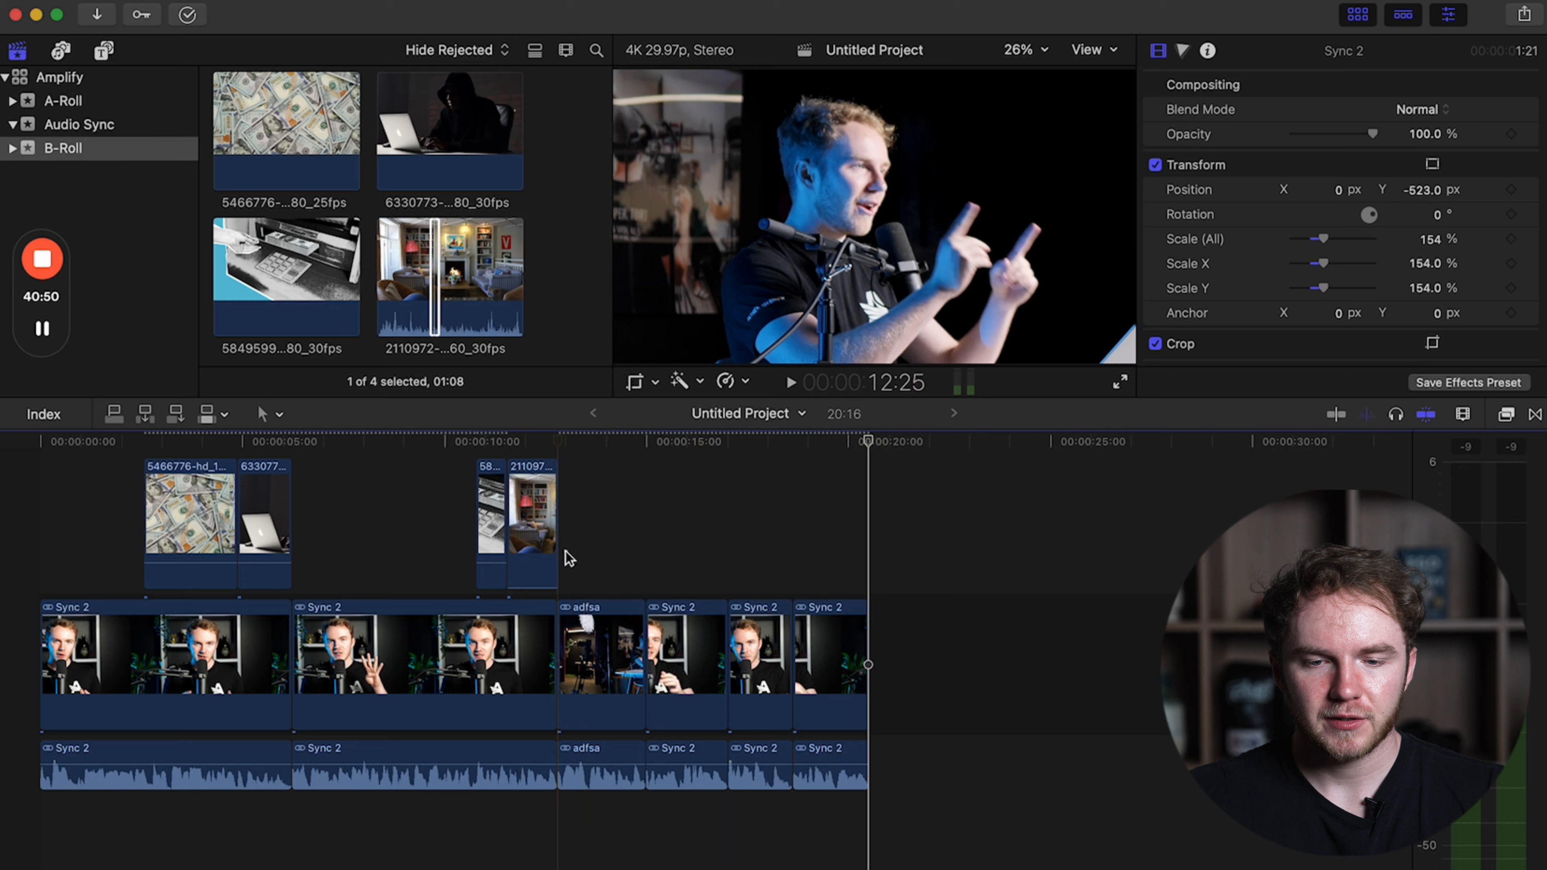
{"action": "left_click", "coordinate": [563, 552]}
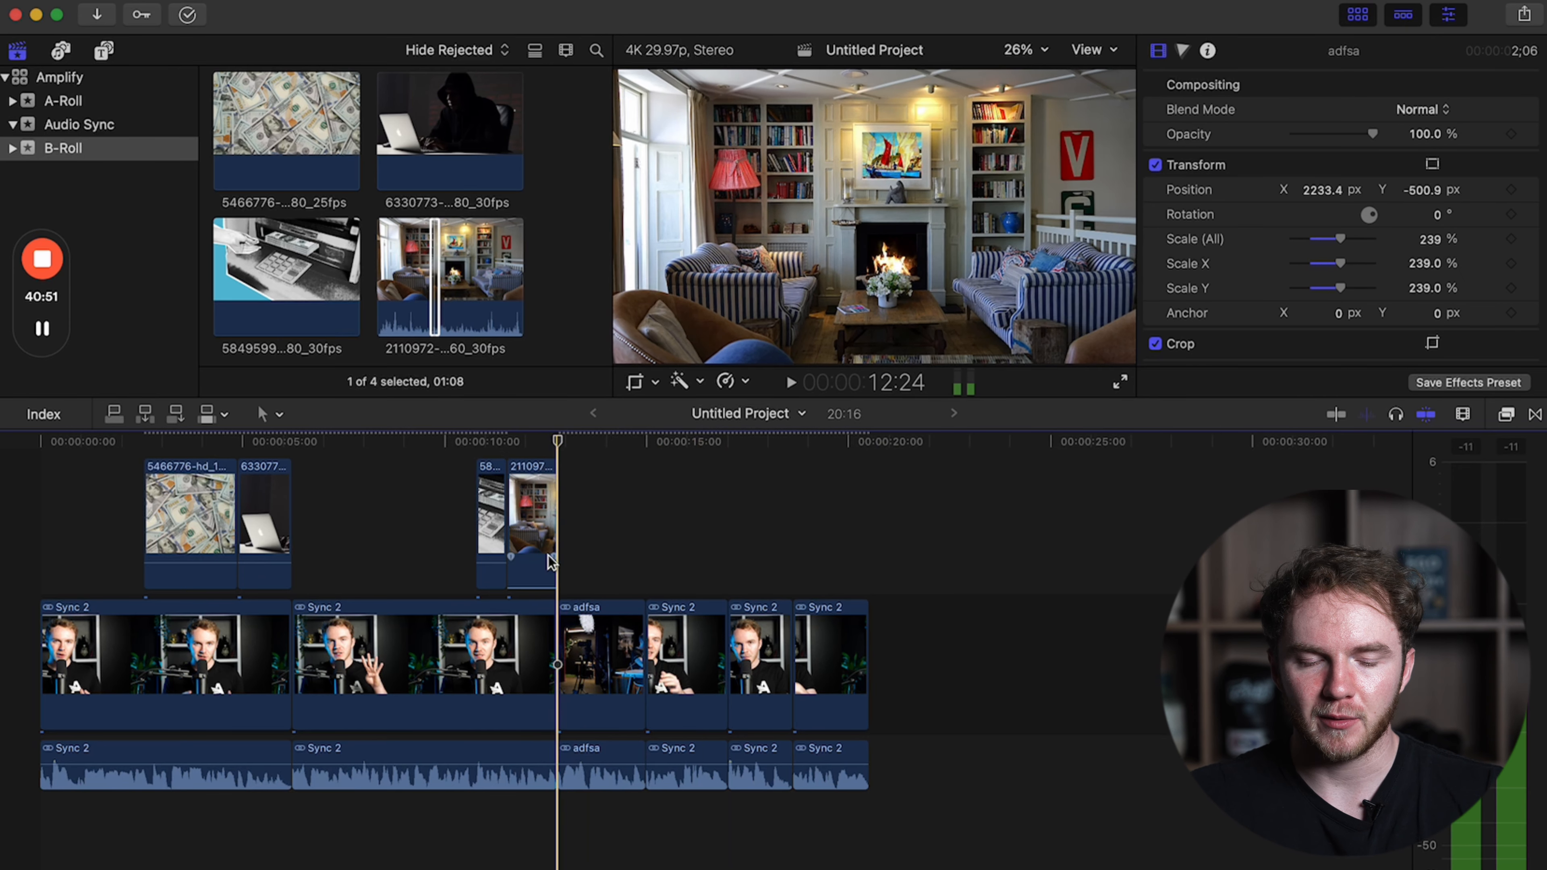
Reset the adfsa clip's framing to 100% scale with its X and Y position at 0.
{"action": "left_click", "coordinate": [589, 634]}
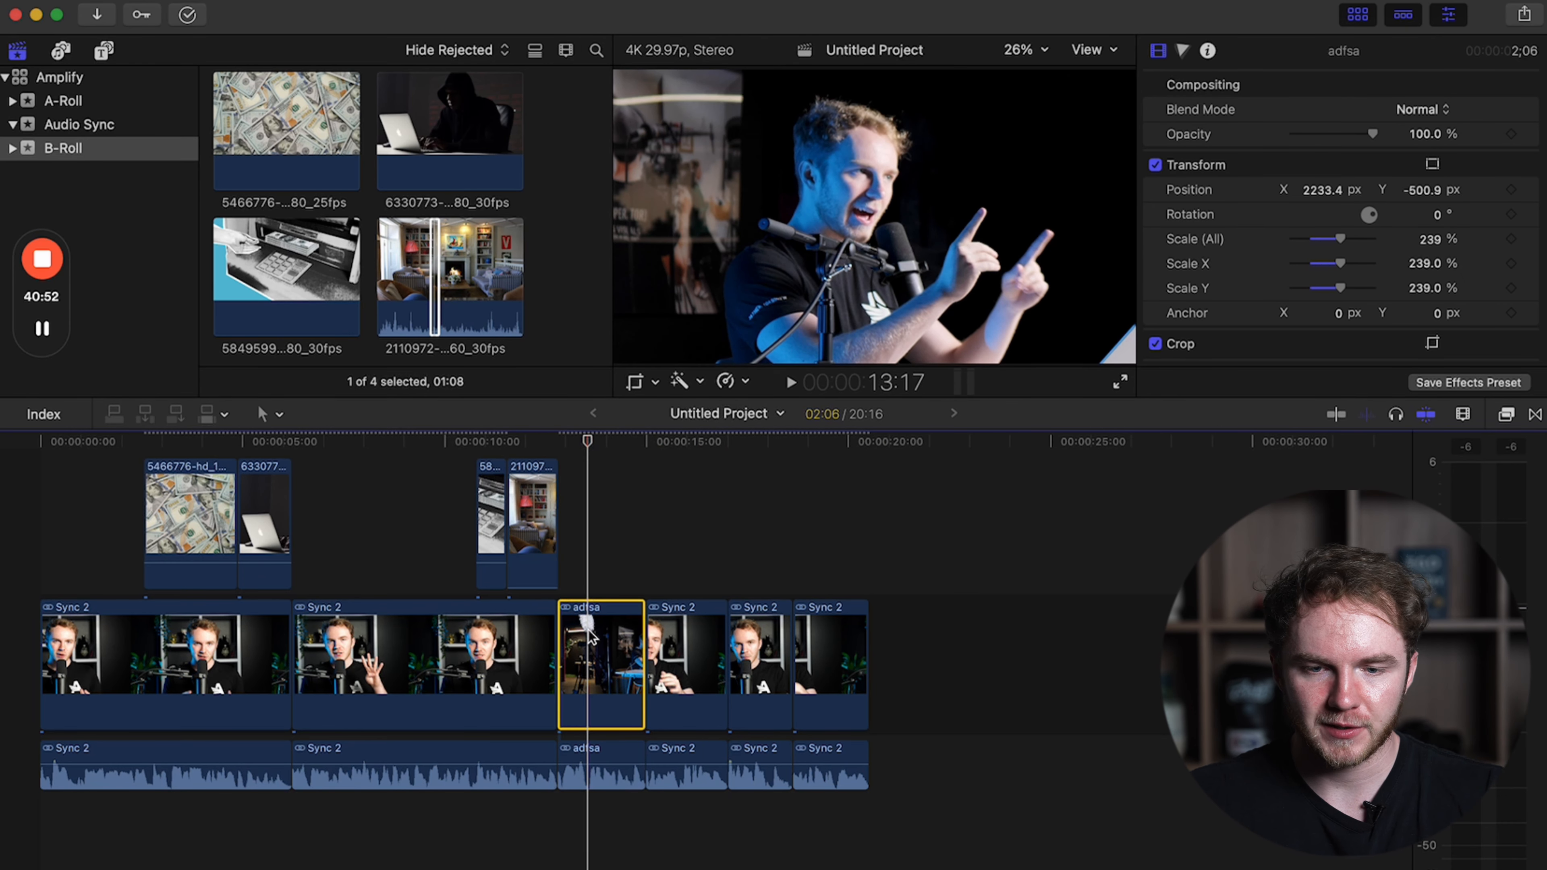
{"action": "left_click", "coordinate": [1427, 240]}
{"action": "type", "text": "100"}
{"action": "key", "text": "Return"}
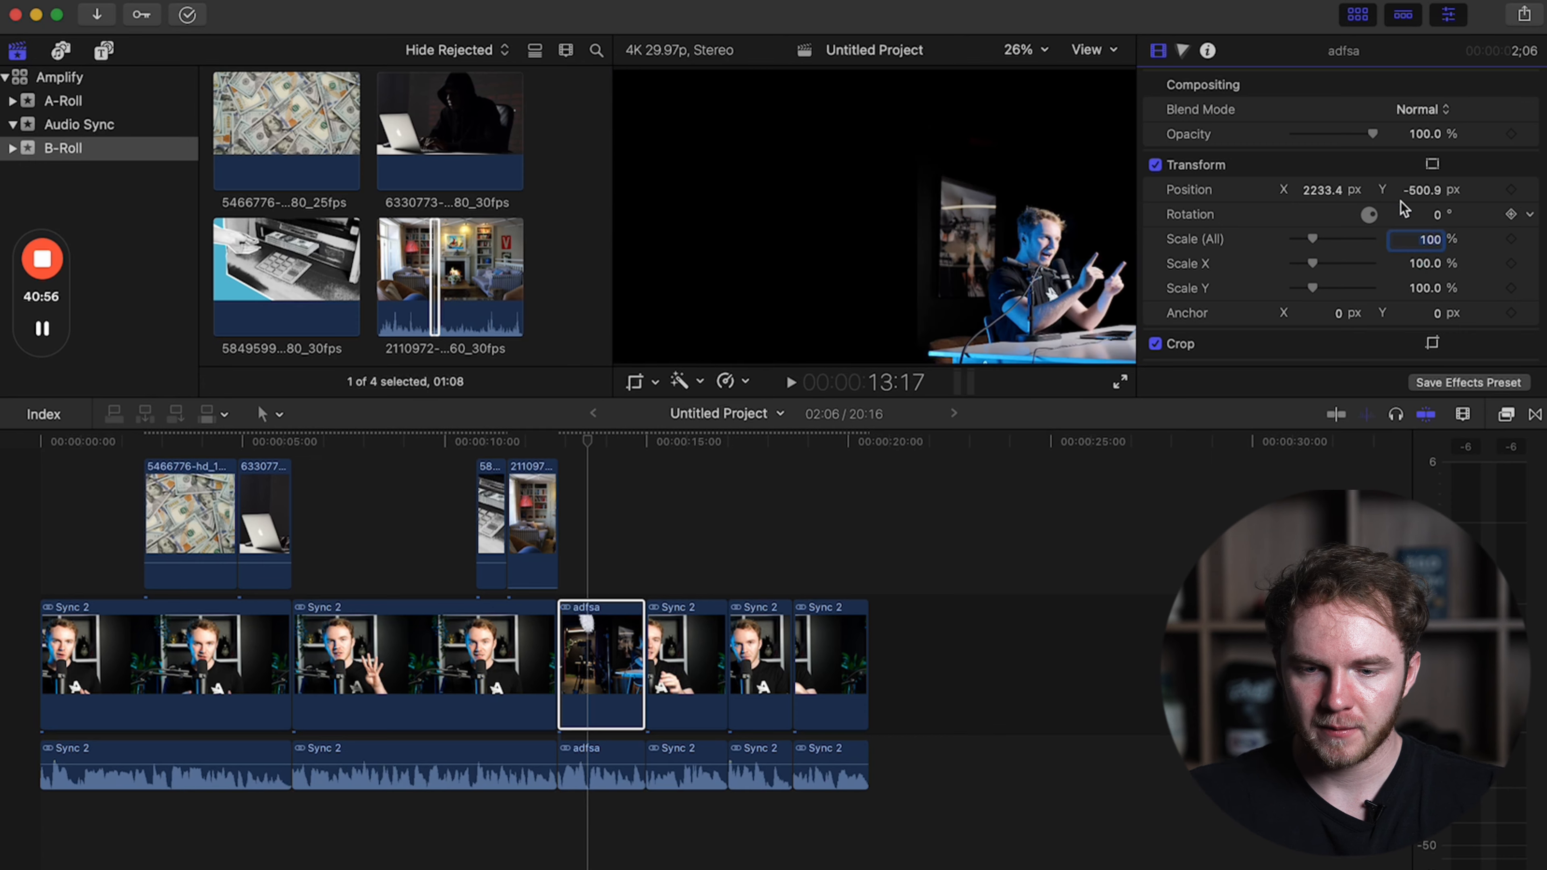
{"action": "left_click", "coordinate": [1323, 190]}
{"action": "type", "text": "0"}
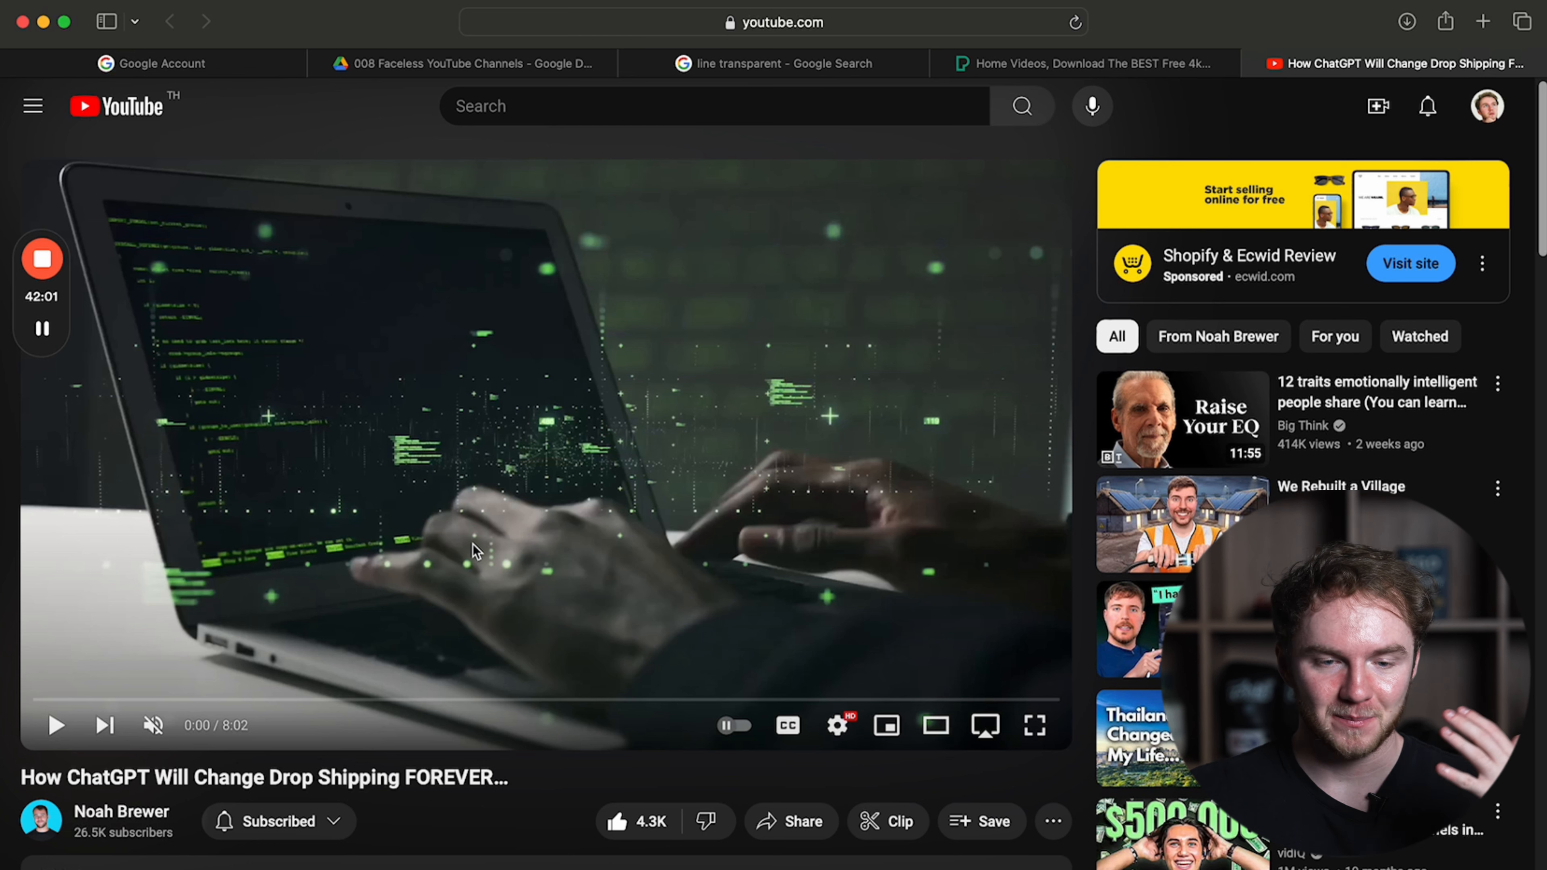
Watch the opening of the YouTube video "How ChatGPT Will Change Drop Shipping FOREVER..." with sound, examining its use of B-roll.
{"action": "left_click", "coordinate": [152, 725]}
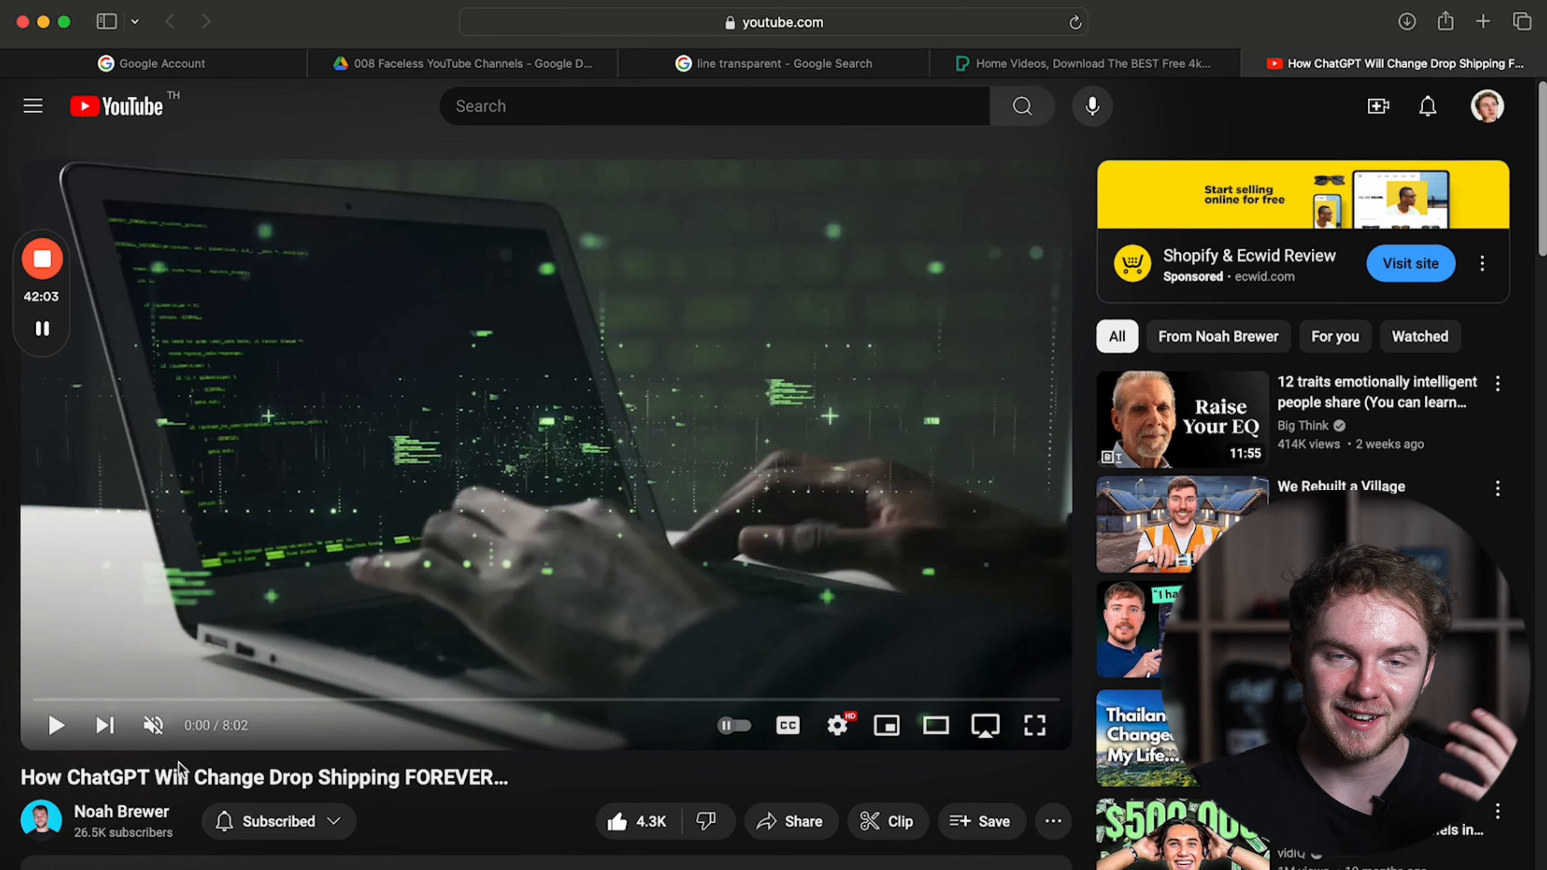
{"action": "left_click", "coordinate": [316, 510]}
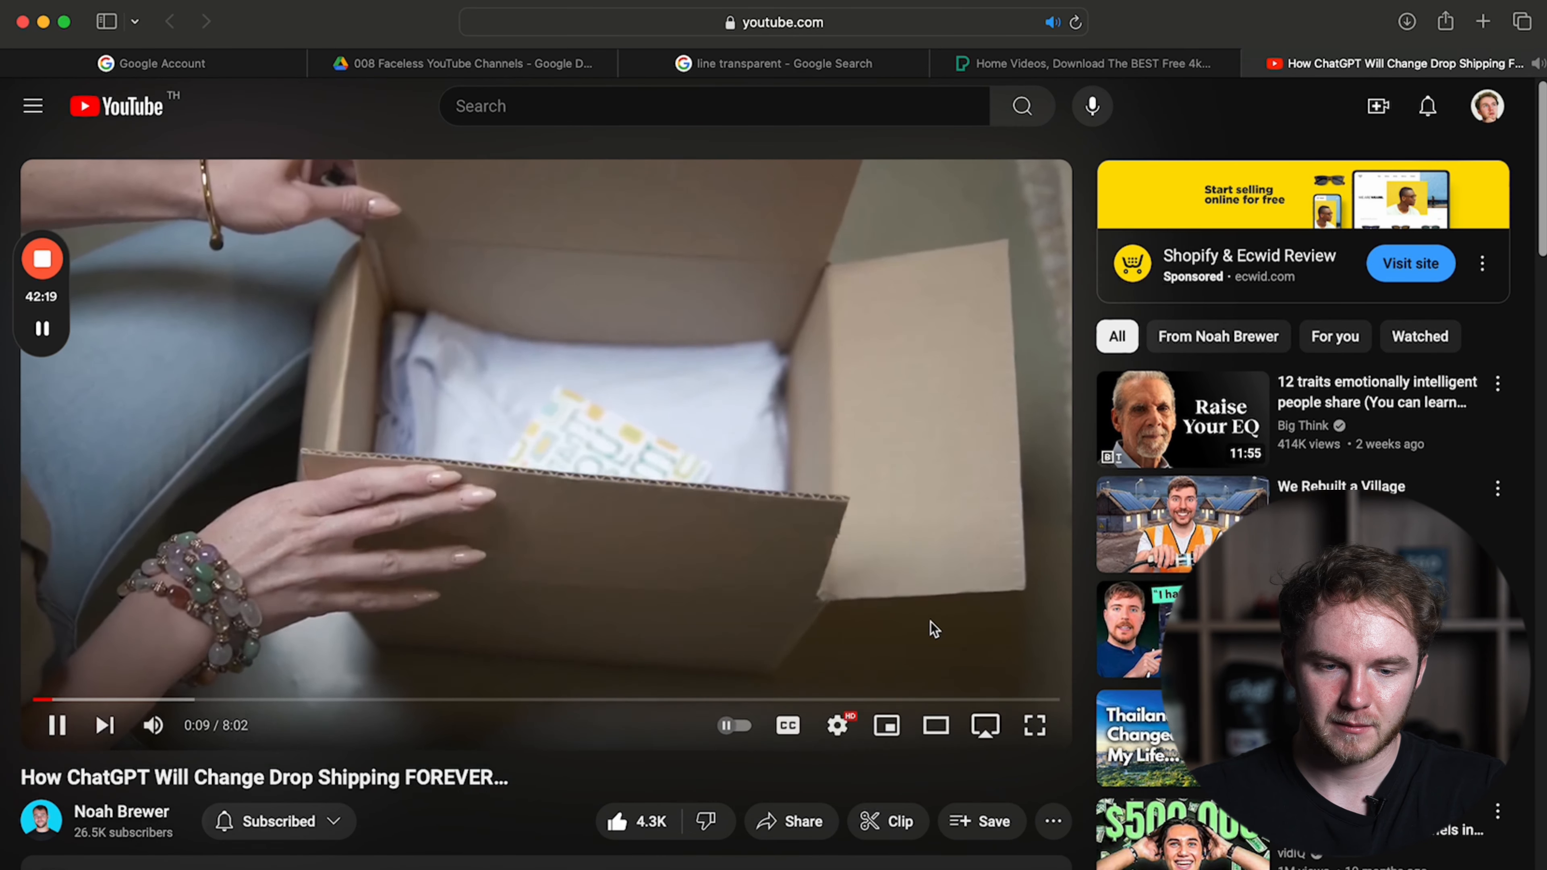
{"action": "left_click", "coordinate": [929, 623]}
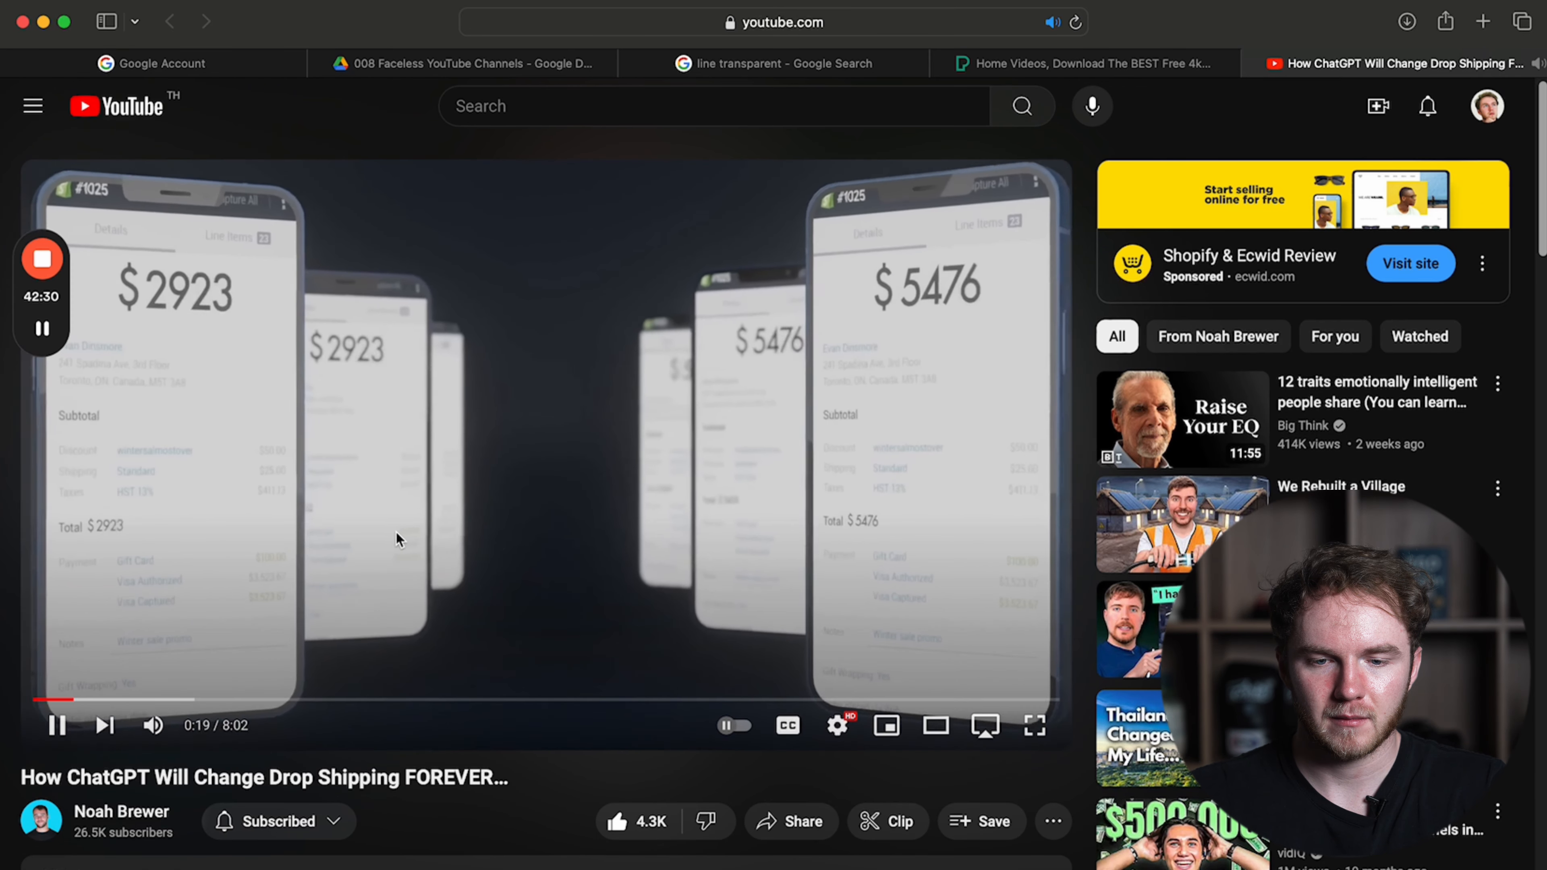
{"action": "left_click", "coordinate": [397, 535]}
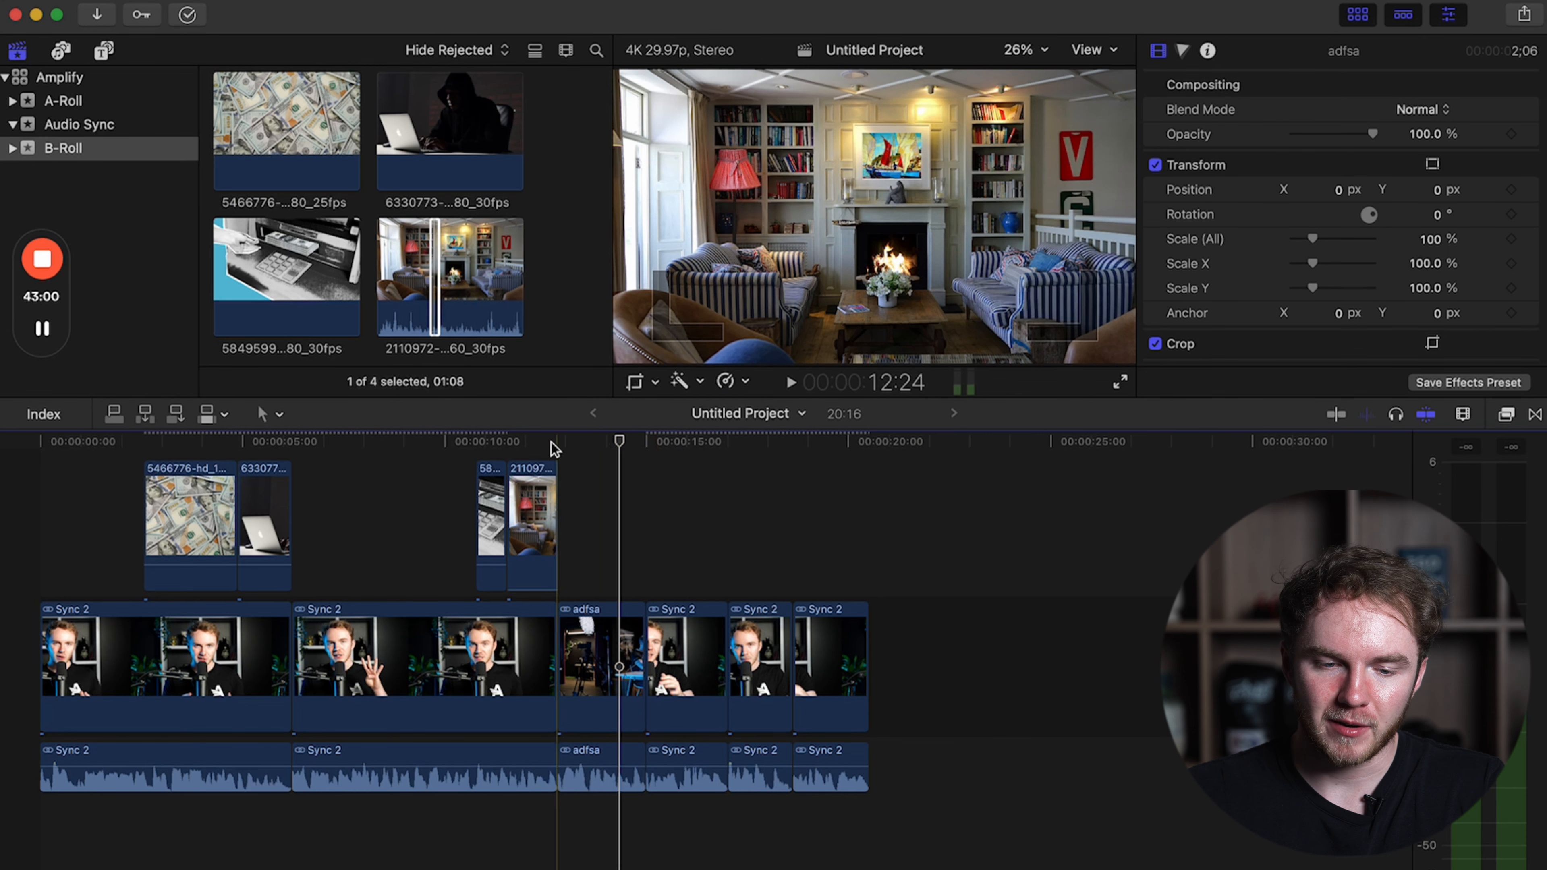
Trim the end of living-room clip 2110972 to the cut where the adfsa clip begins.
{"action": "left_click", "coordinate": [552, 443]}
{"action": "key", "text": "super+equal"}
{"action": "key", "text": "super+equal"}
{"action": "key", "text": "super+equal"}
{"action": "key", "text": "super+equal"}
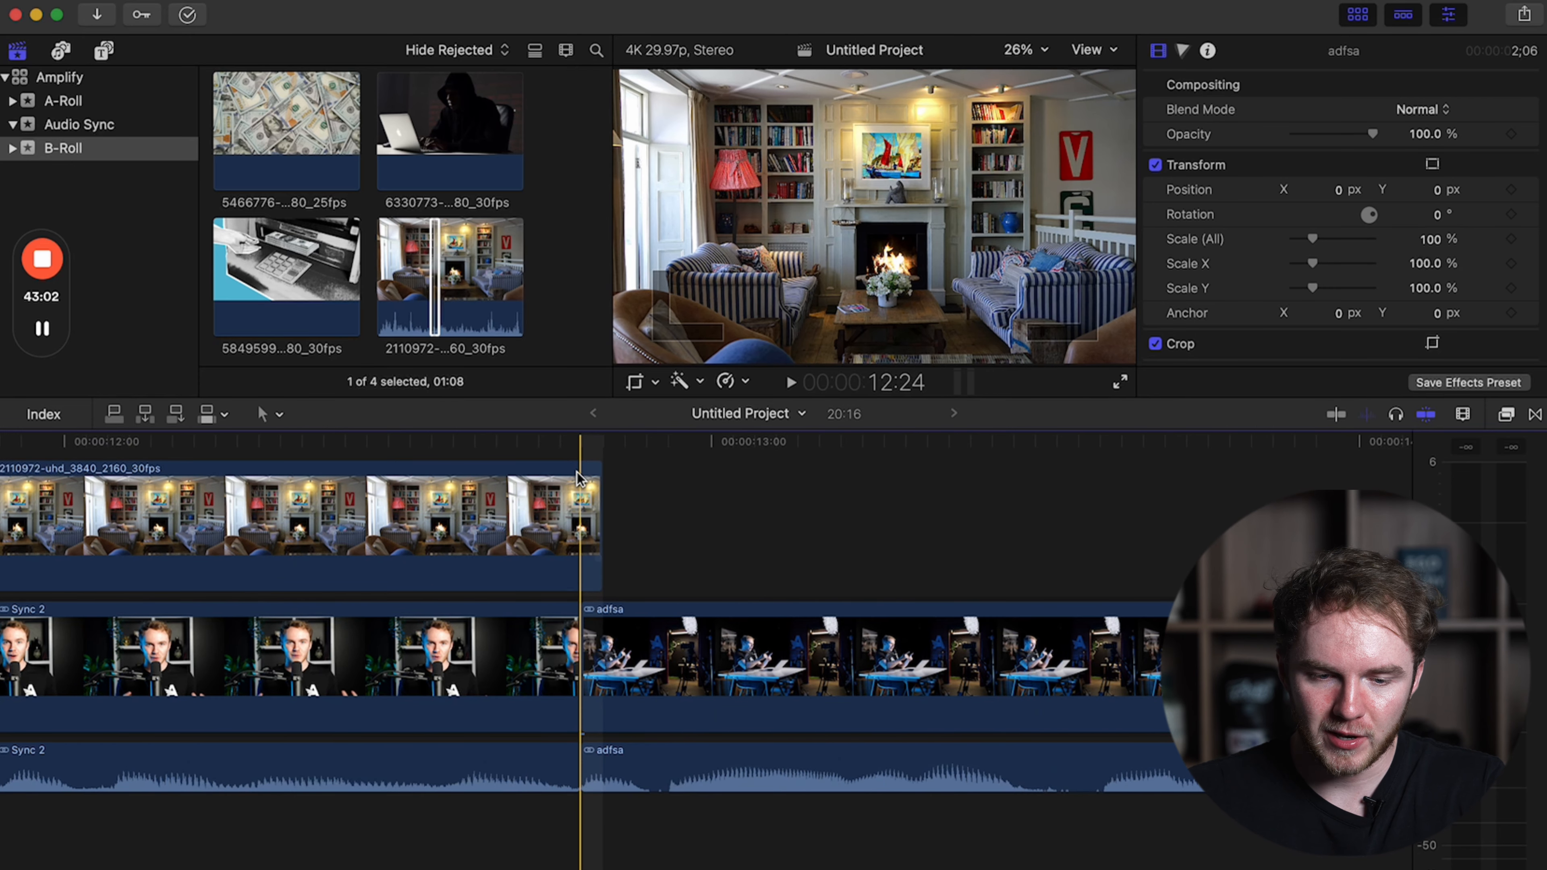
{"action": "key", "text": "Right"}
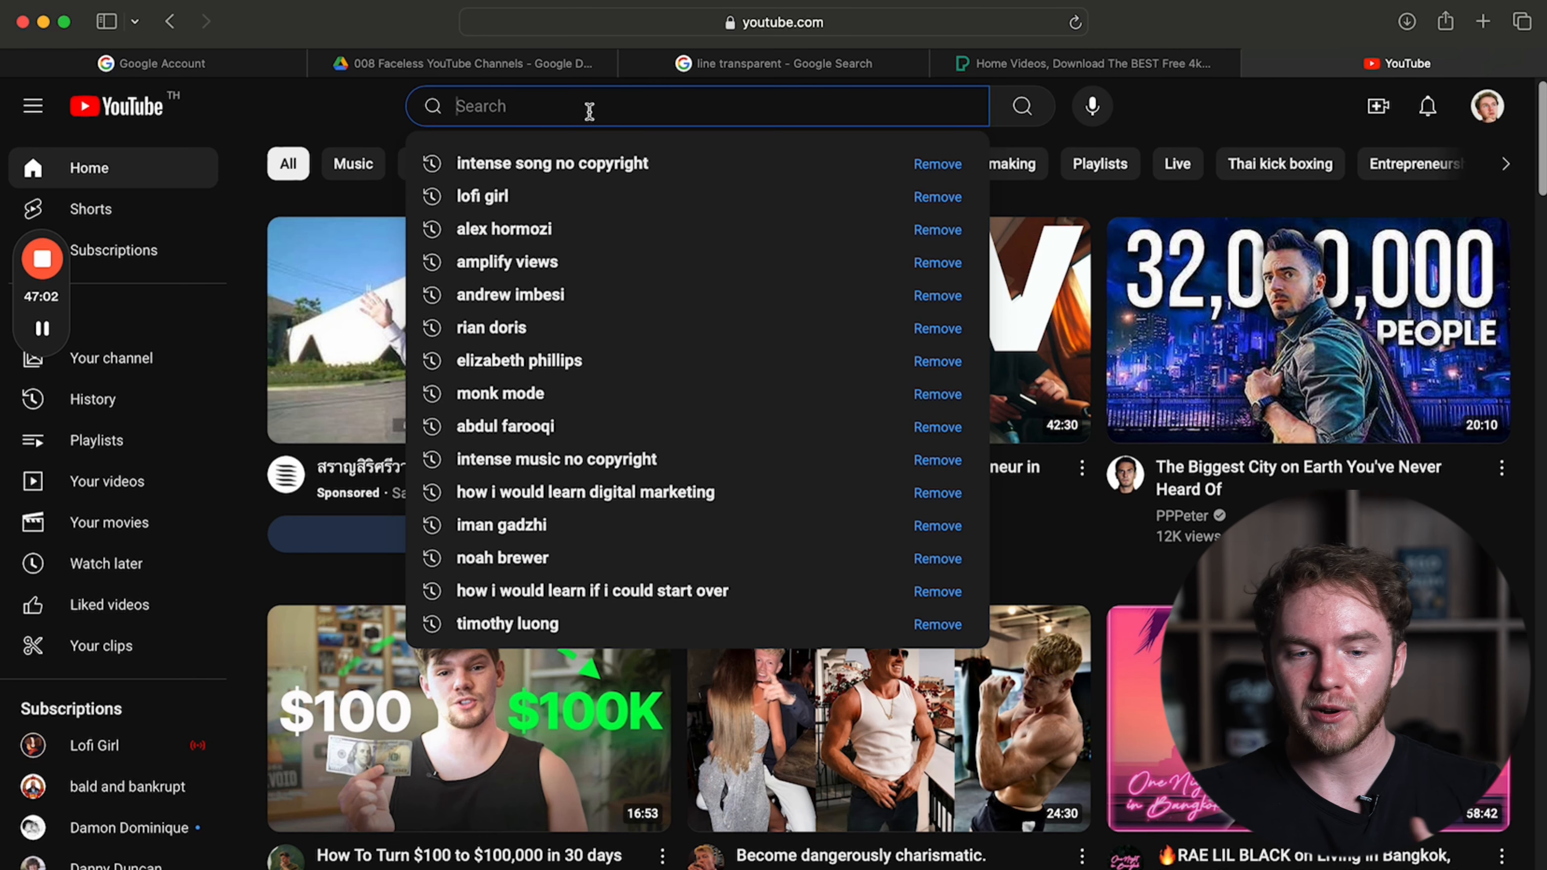
Search YouTube for "intense song no copyright" and sample the royalty-free track "End This [Epic]".
{"action": "left_click", "coordinate": [580, 147]}
{"action": "left_click", "coordinate": [573, 115]}
{"action": "left_click", "coordinate": [583, 161]}
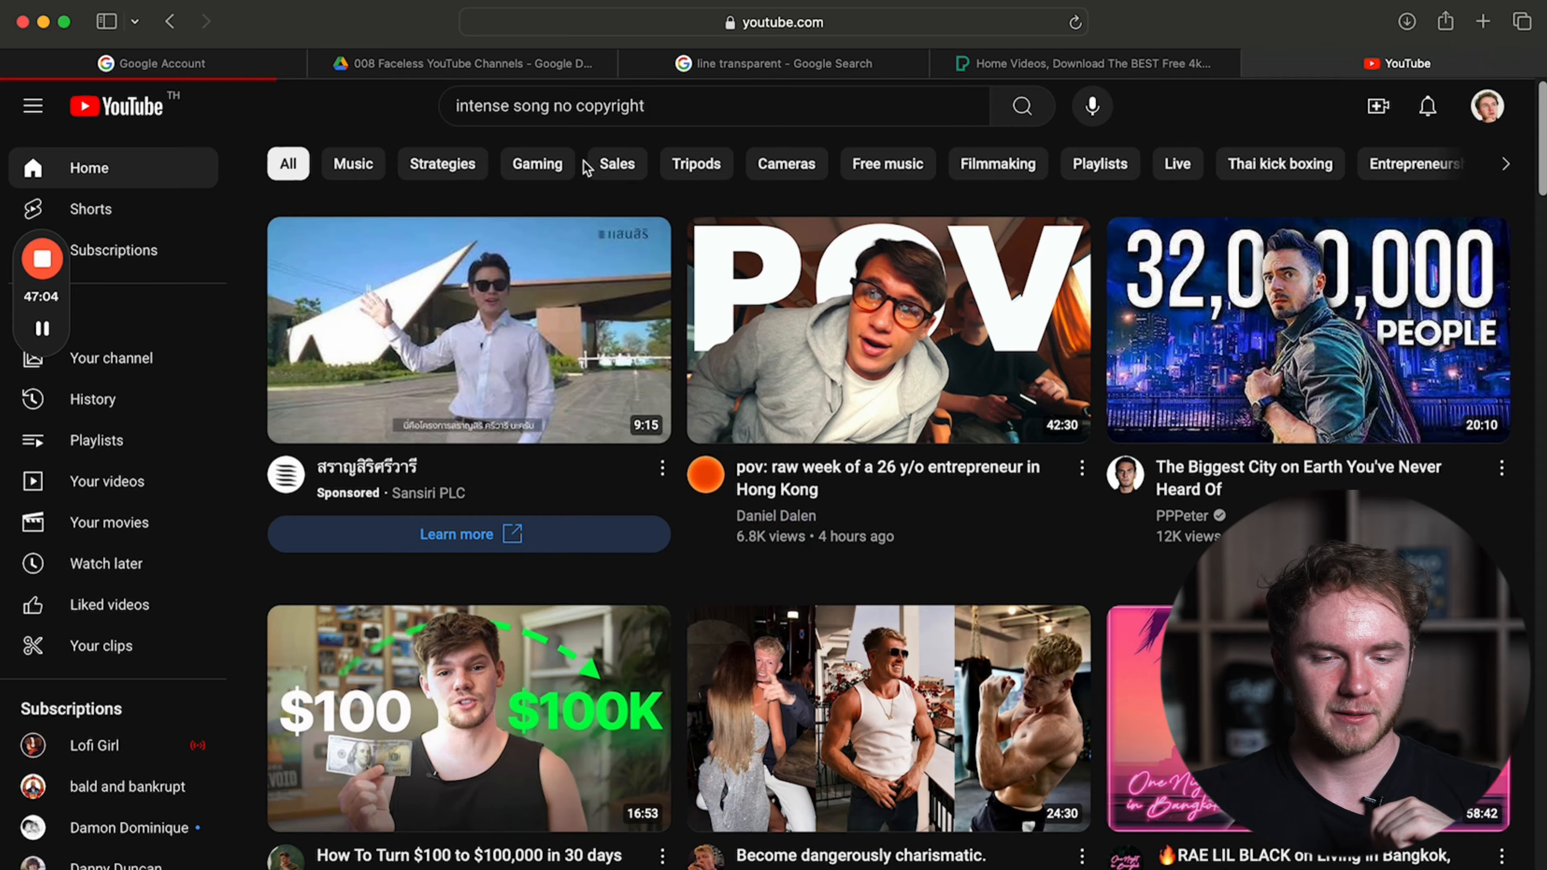
{"action": "scroll", "coordinate": [739, 553], "scroll_direction": "down", "scroll_amount": 15}
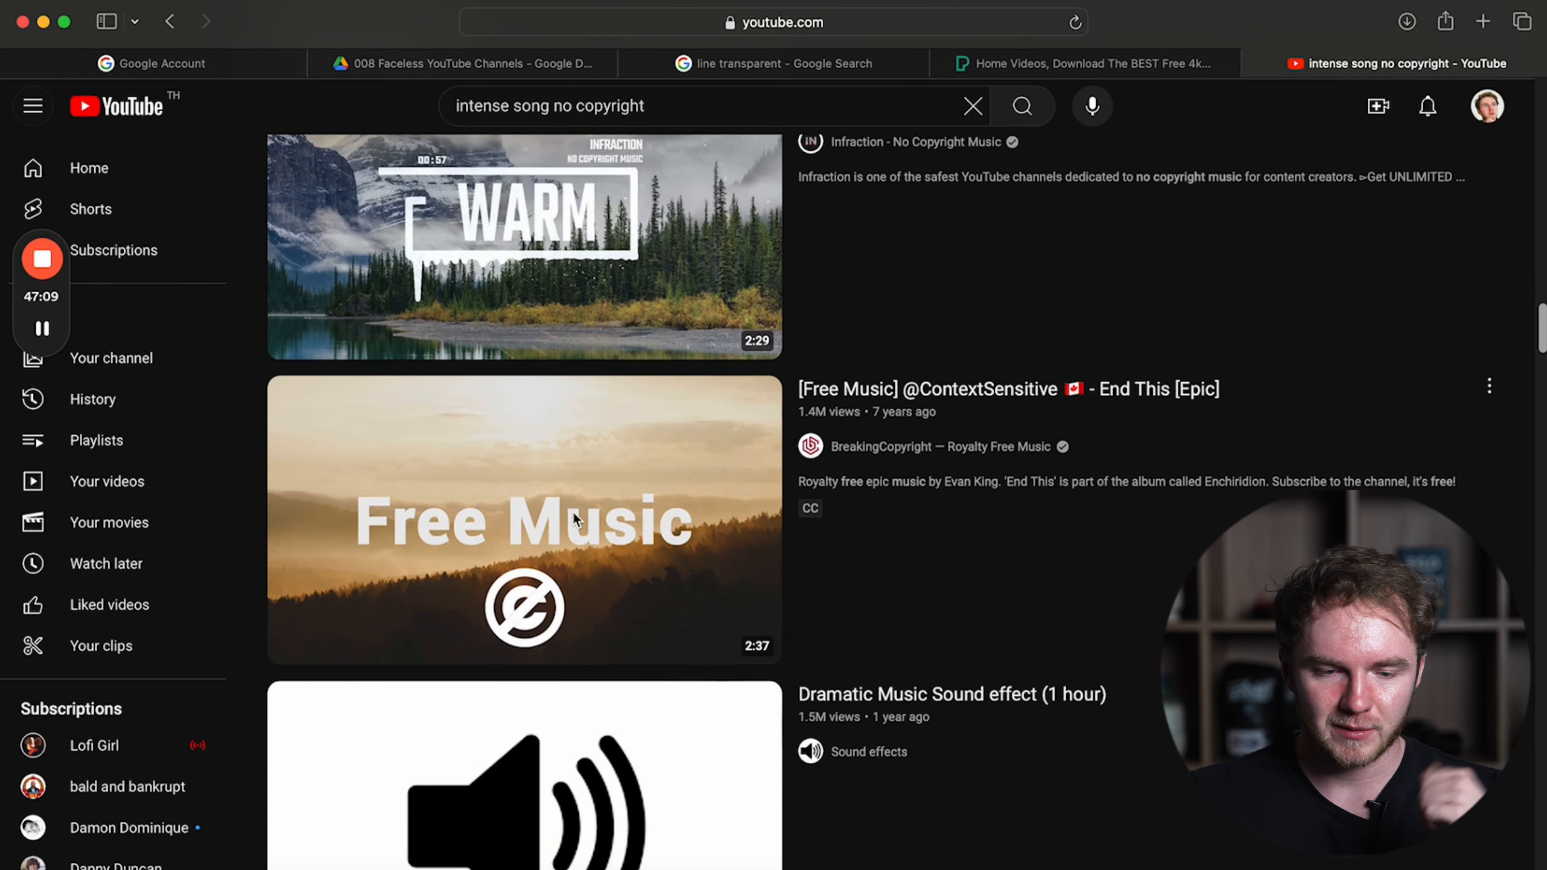
{"action": "left_click", "coordinate": [574, 518]}
{"action": "left_click", "coordinate": [751, 510]}
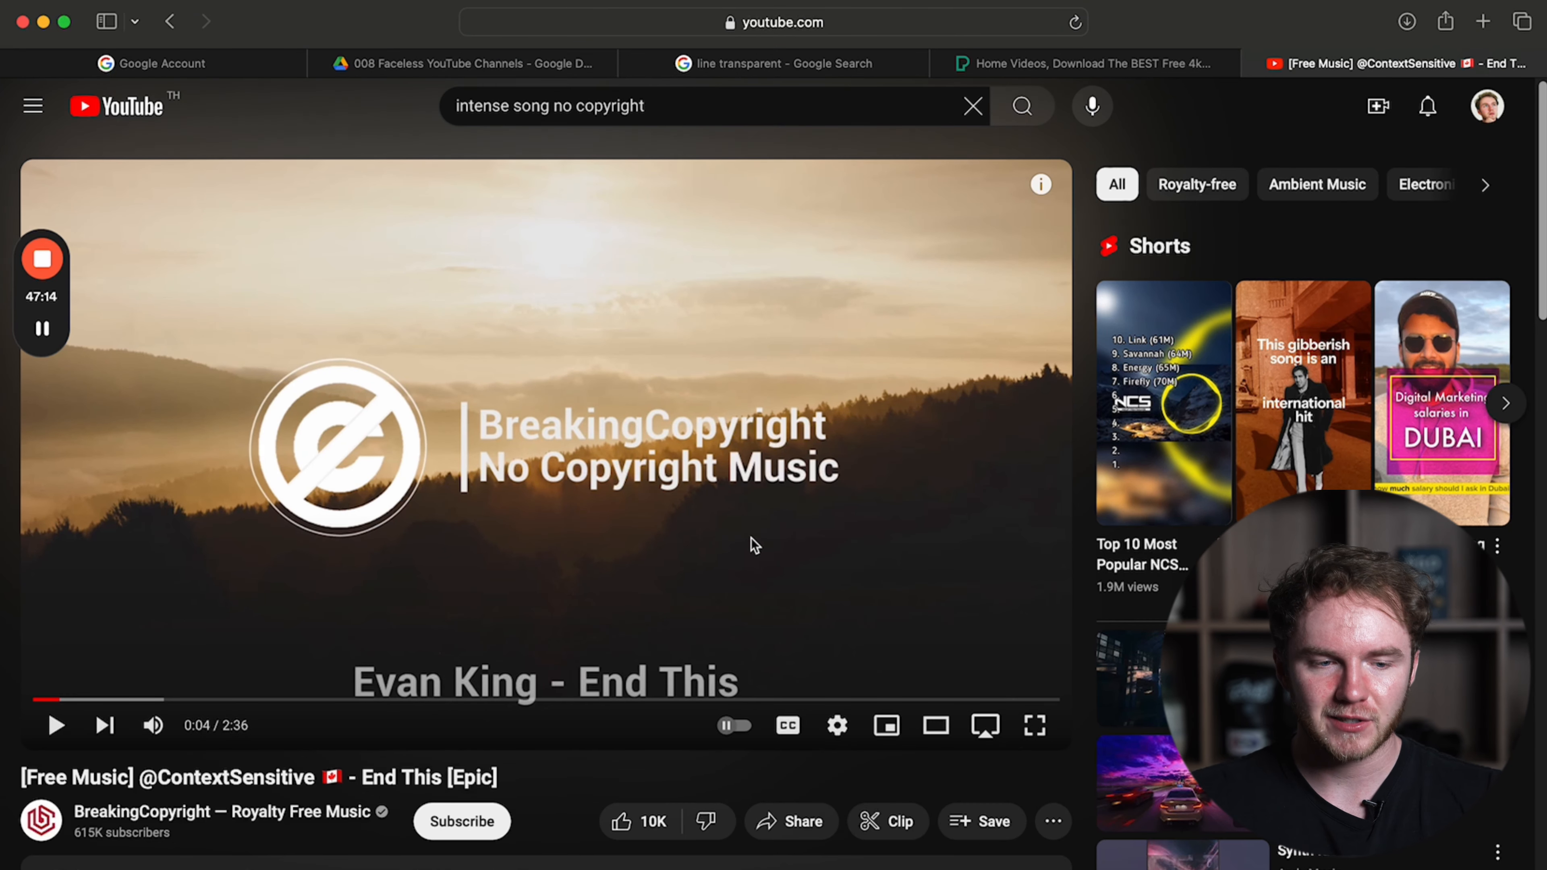
Open the Artlist site in a new browser tab by searching for "artlist", and browse its homepage.
{"action": "left_click", "coordinate": [1484, 22]}
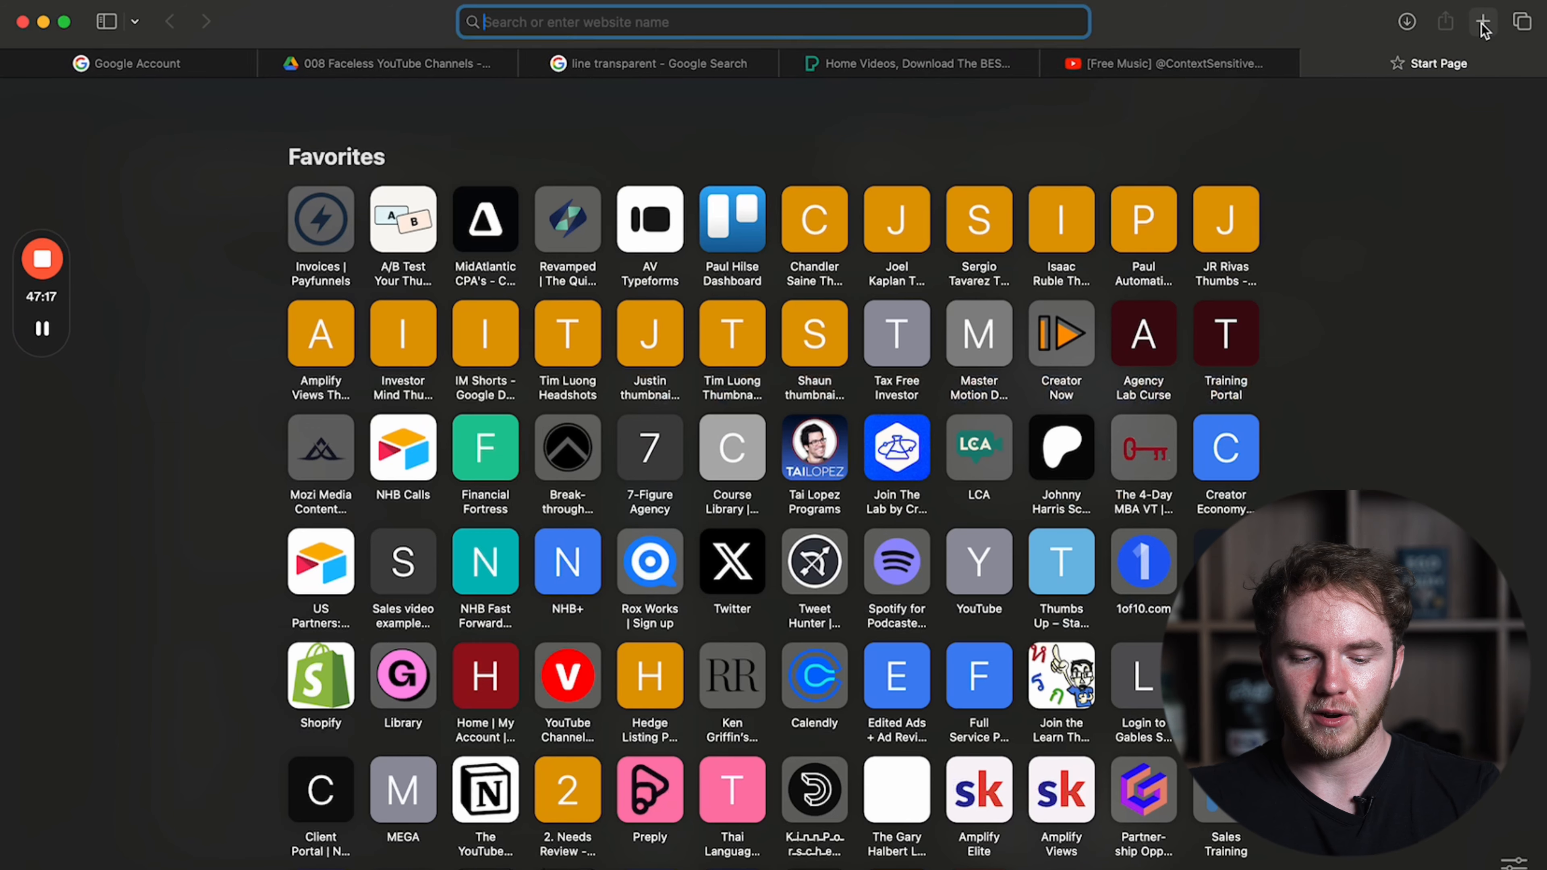
{"action": "type", "text": "artlist"}
{"action": "key", "text": "Return"}
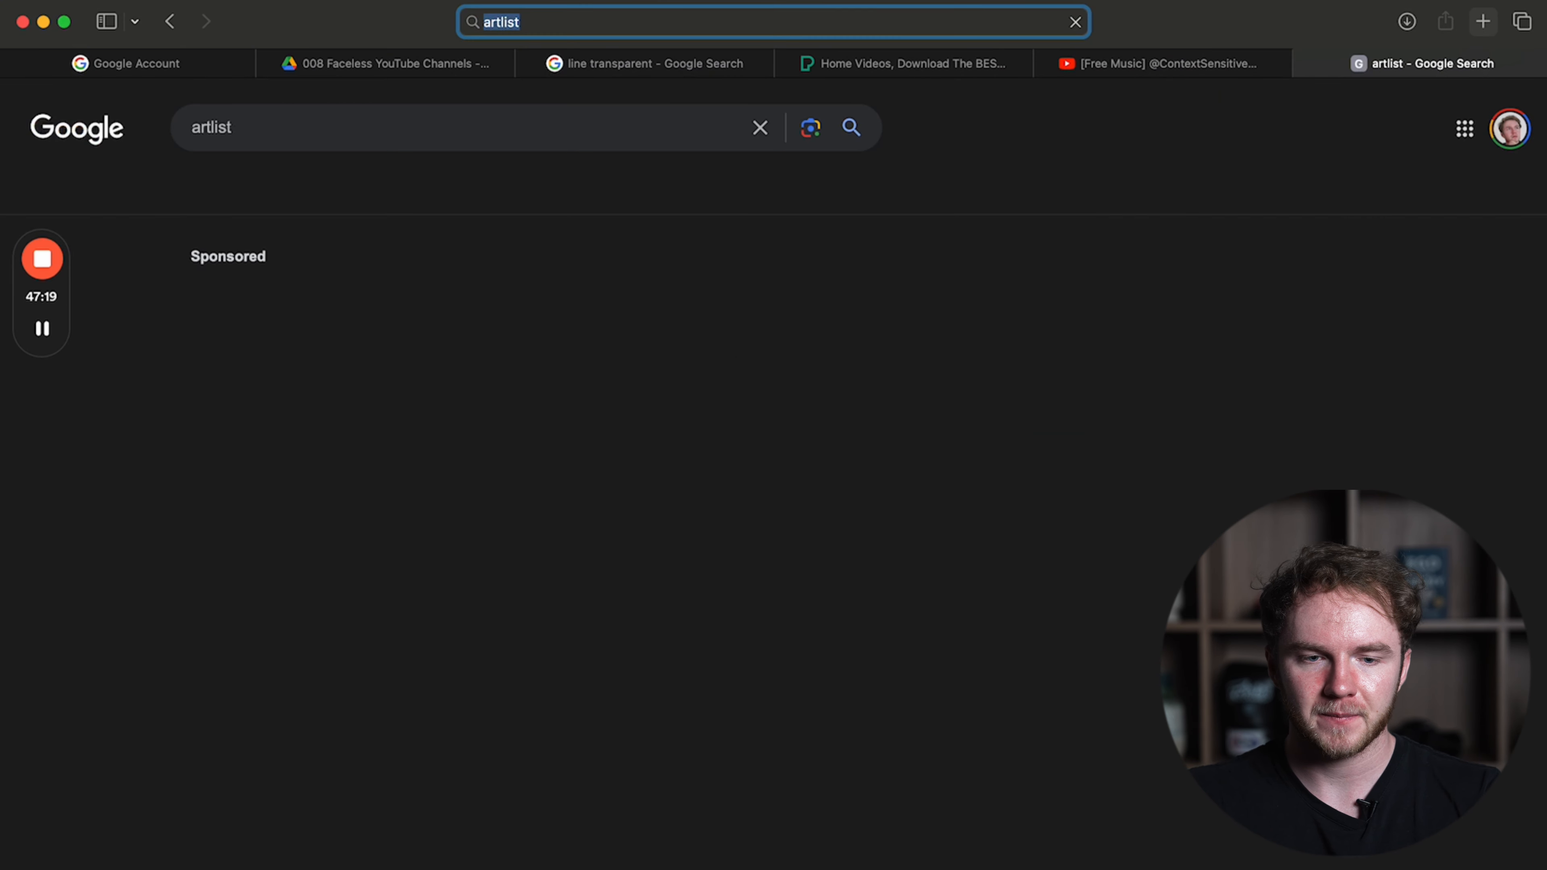
{"action": "left_click", "coordinate": [439, 341]}
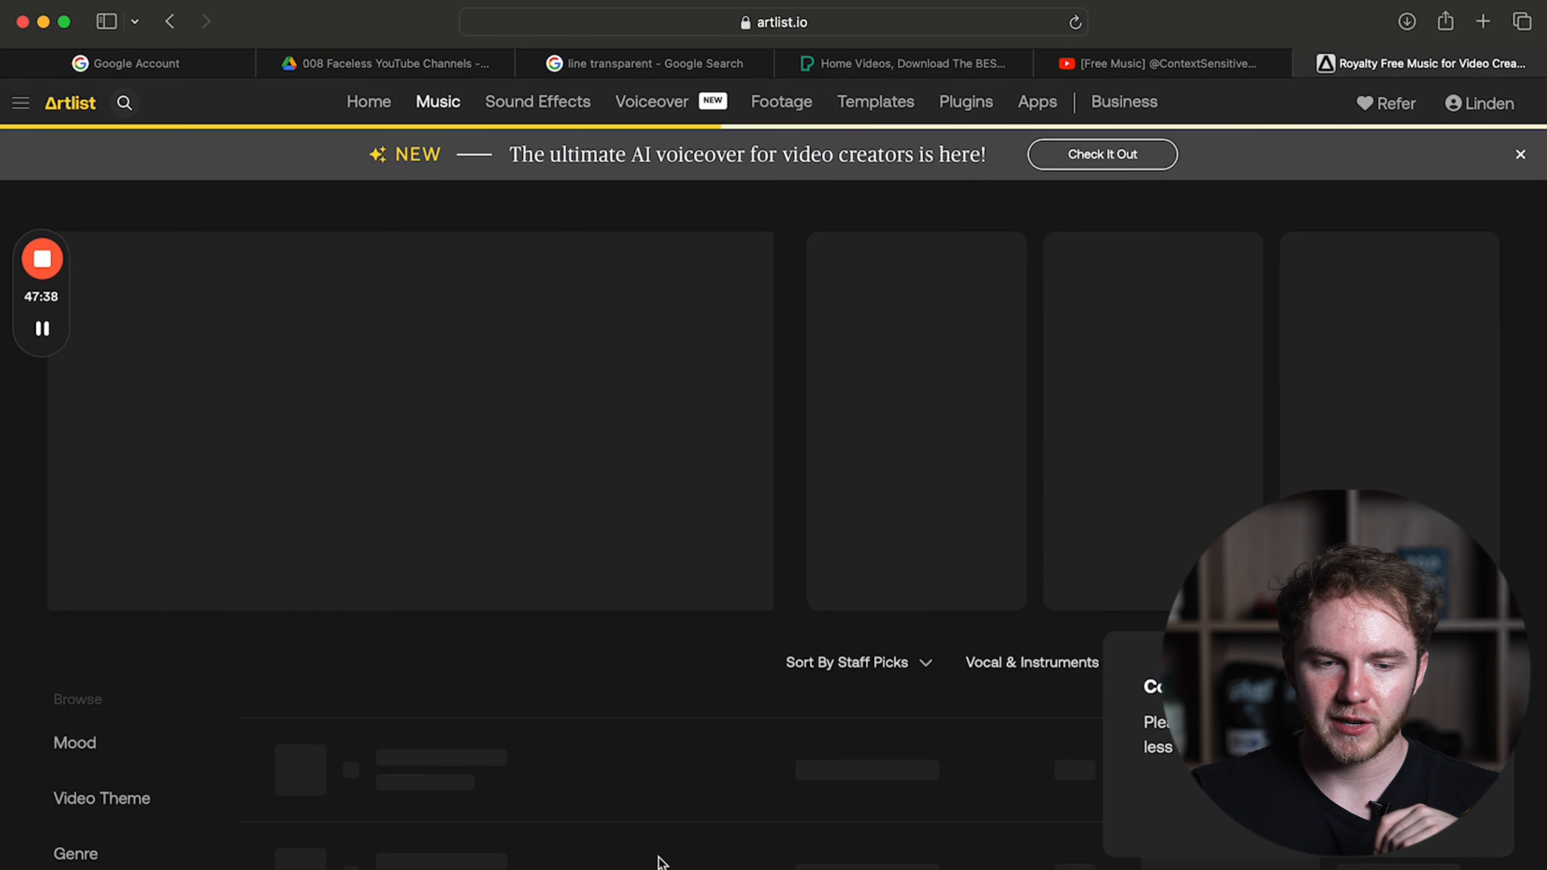
{"action": "scroll", "coordinate": [791, 650], "scroll_direction": "down", "scroll_amount": 5}
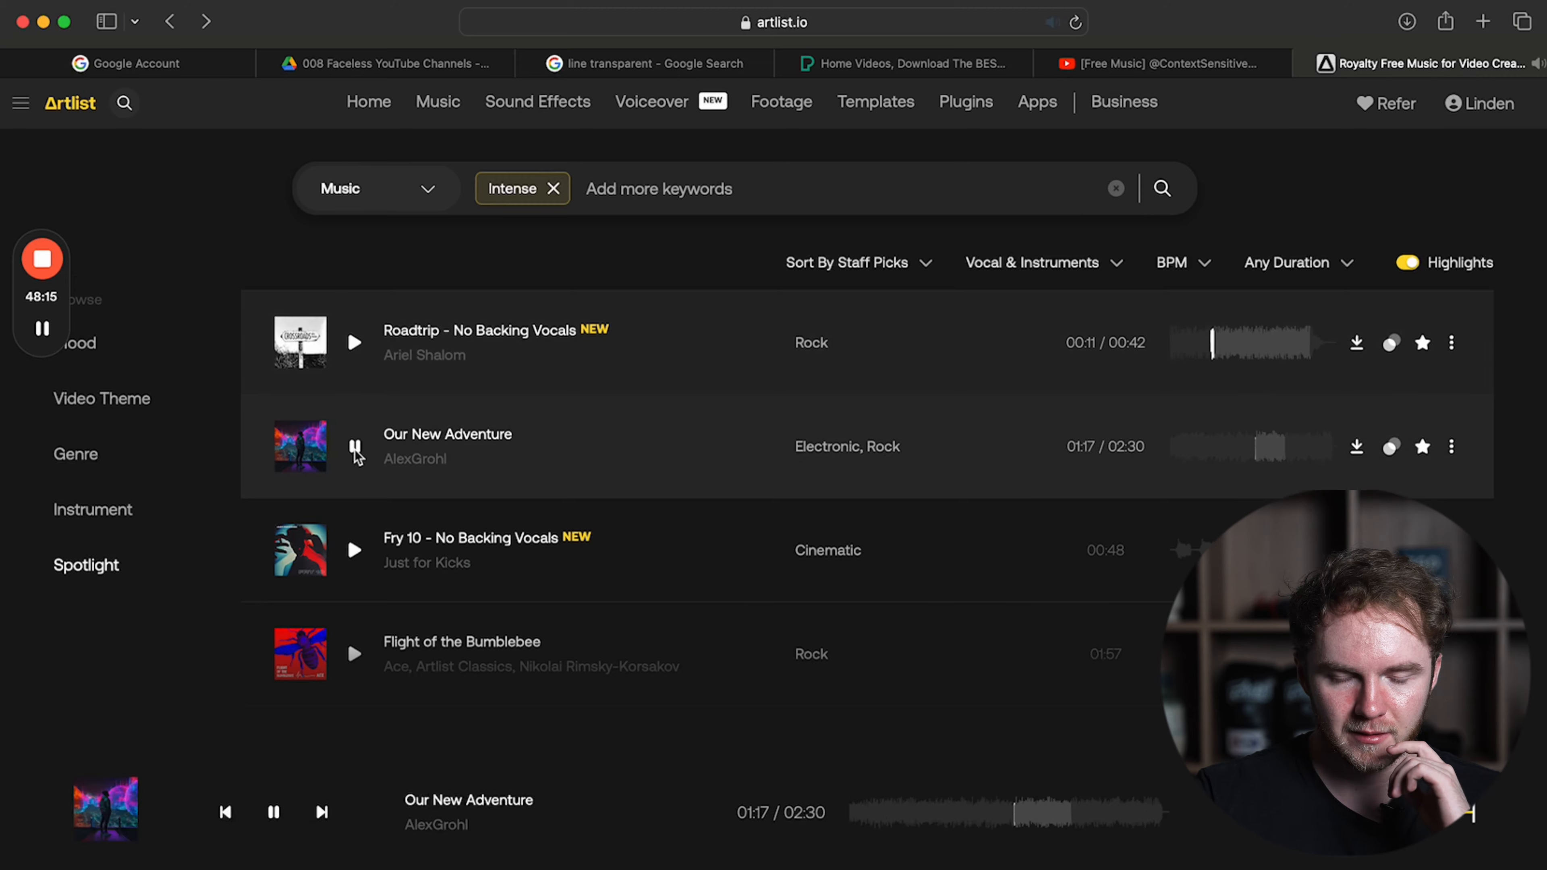
Preview Artlist music tracks filtered by "Intense", and add the keyword "classical" to the search.
{"action": "left_click", "coordinate": [350, 651]}
{"action": "left_click", "coordinate": [355, 756]}
{"action": "scroll", "coordinate": [358, 634], "scroll_direction": "down", "scroll_amount": 4}
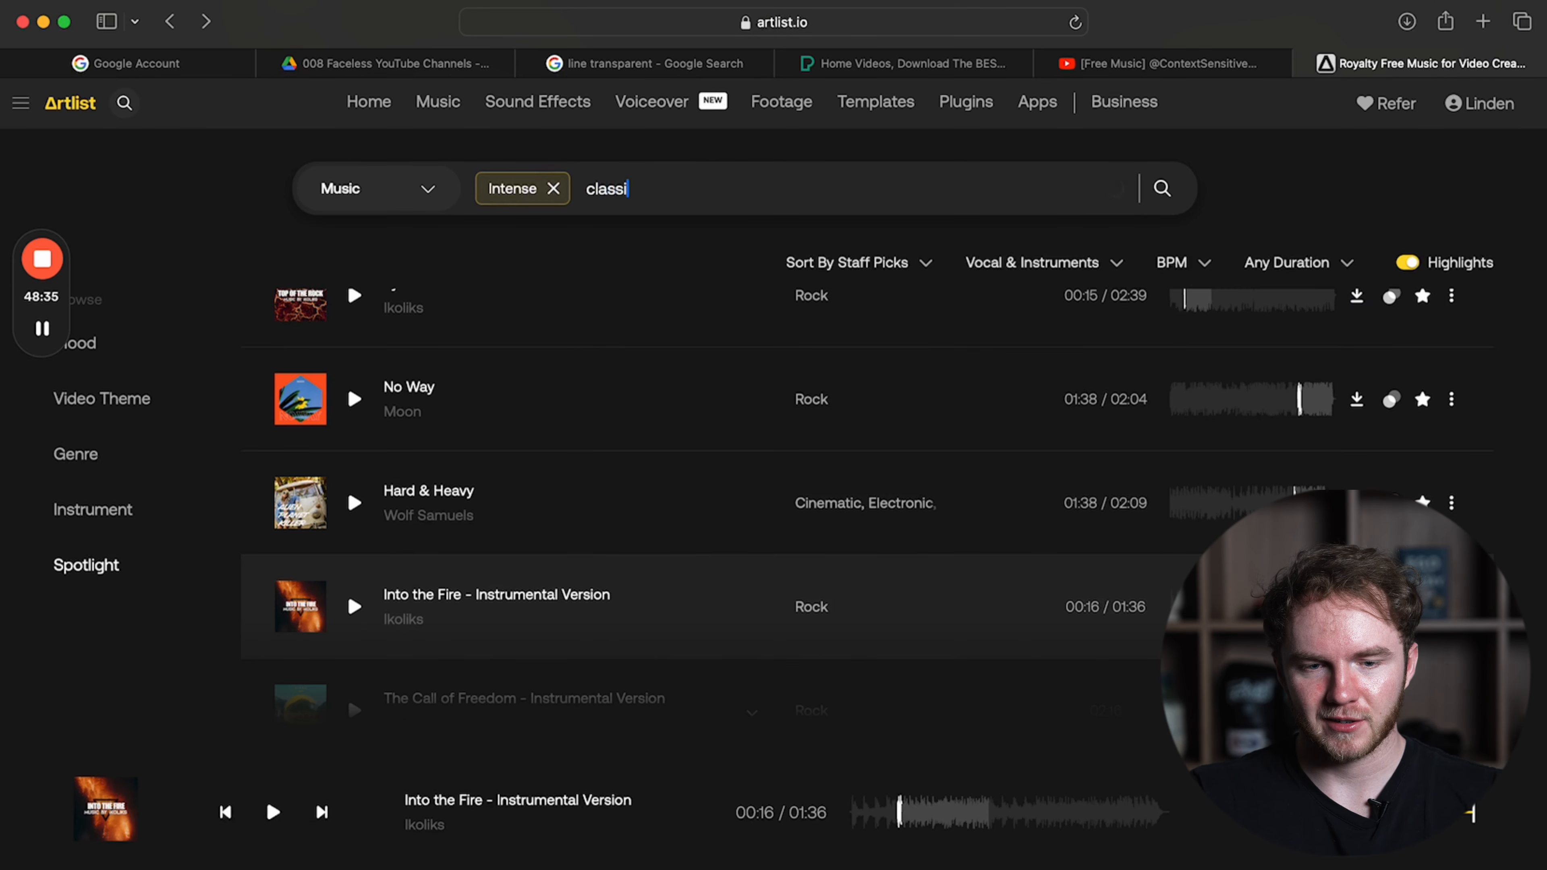
{"action": "type", "text": "cal"}
{"action": "key", "text": "Return"}
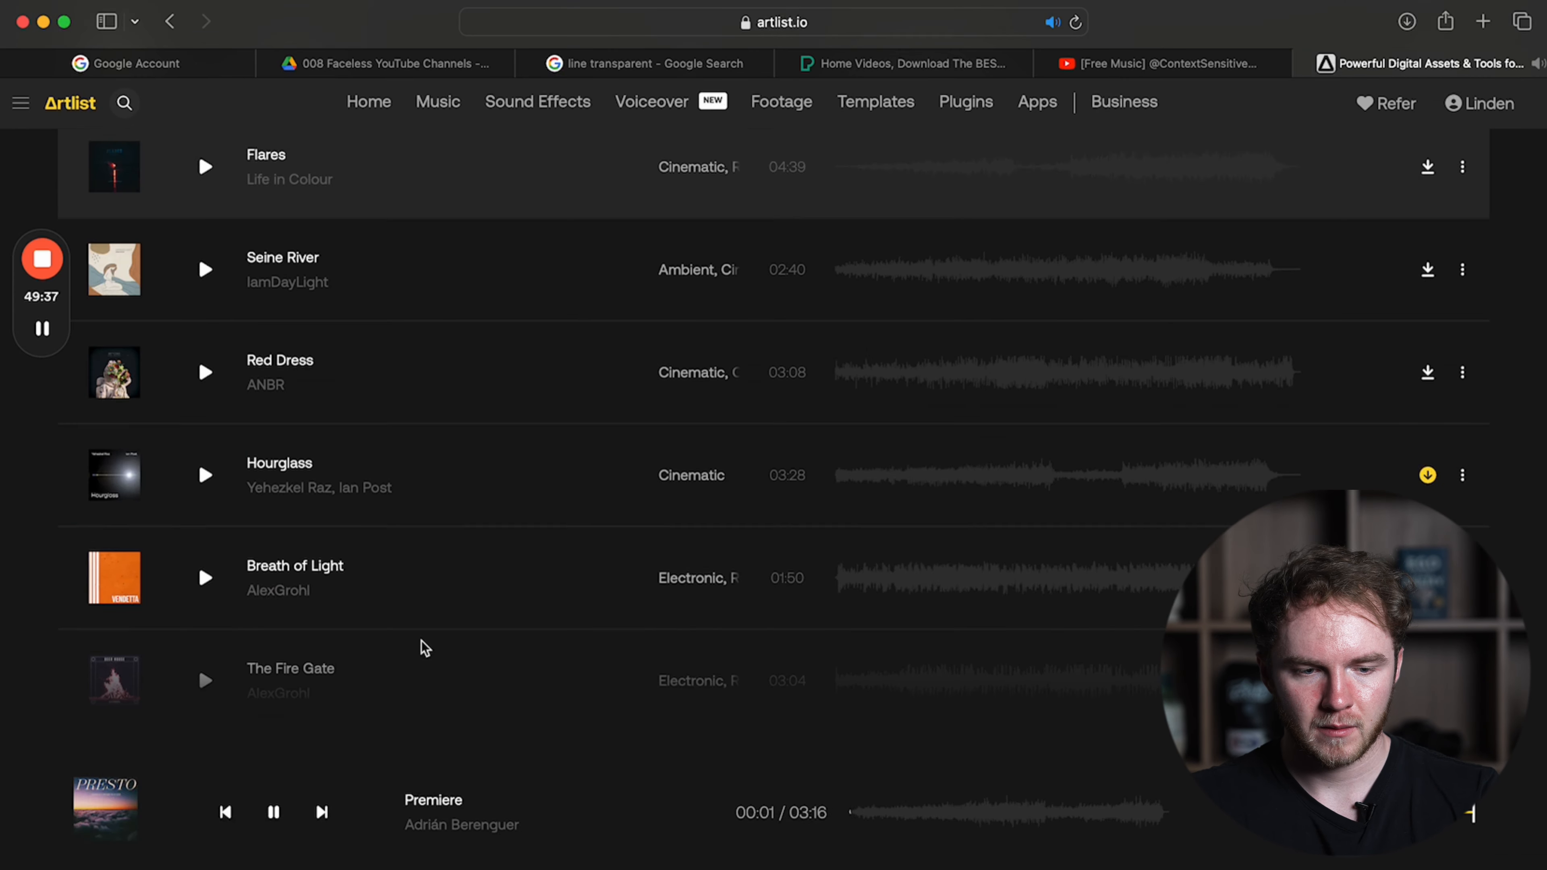
Find The Fire Gate in the Artlist song list, preview it and download it.
{"action": "scroll", "coordinate": [422, 646], "scroll_direction": "down", "scroll_amount": 4}
{"action": "left_click", "coordinate": [205, 418]}
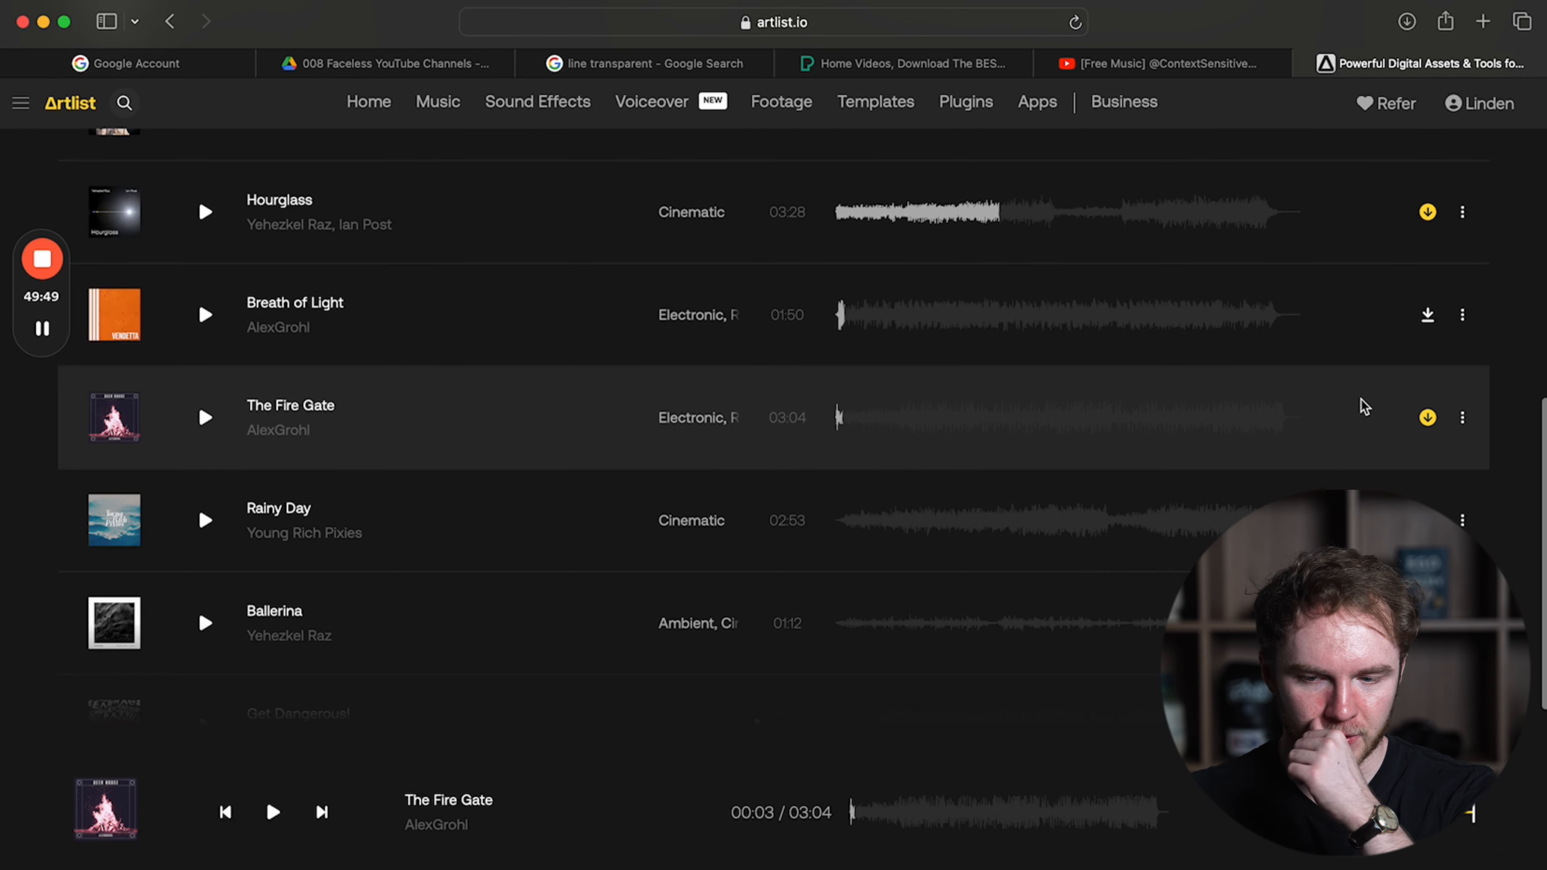
{"action": "left_click", "coordinate": [1426, 421]}
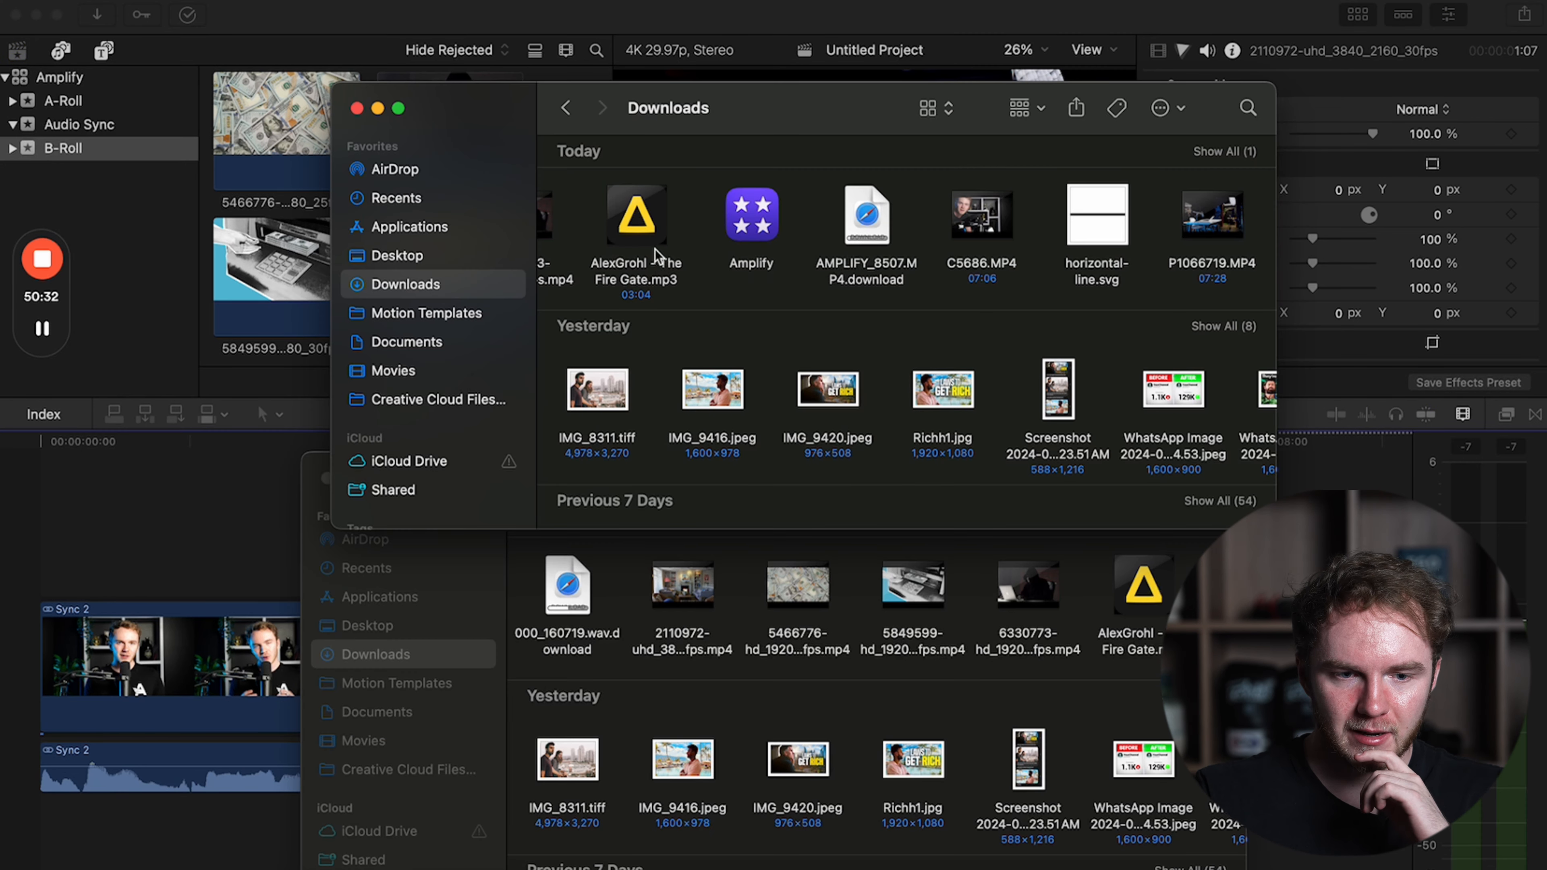
Import The Fire Gate mp3 from Downloads into B-Roll and connect it below the dialogue at the project's start, trimming about 9 frames off its beginning.
{"action": "left_click_drag", "start_coordinate": [657, 256], "coordinate": [310, 295]}
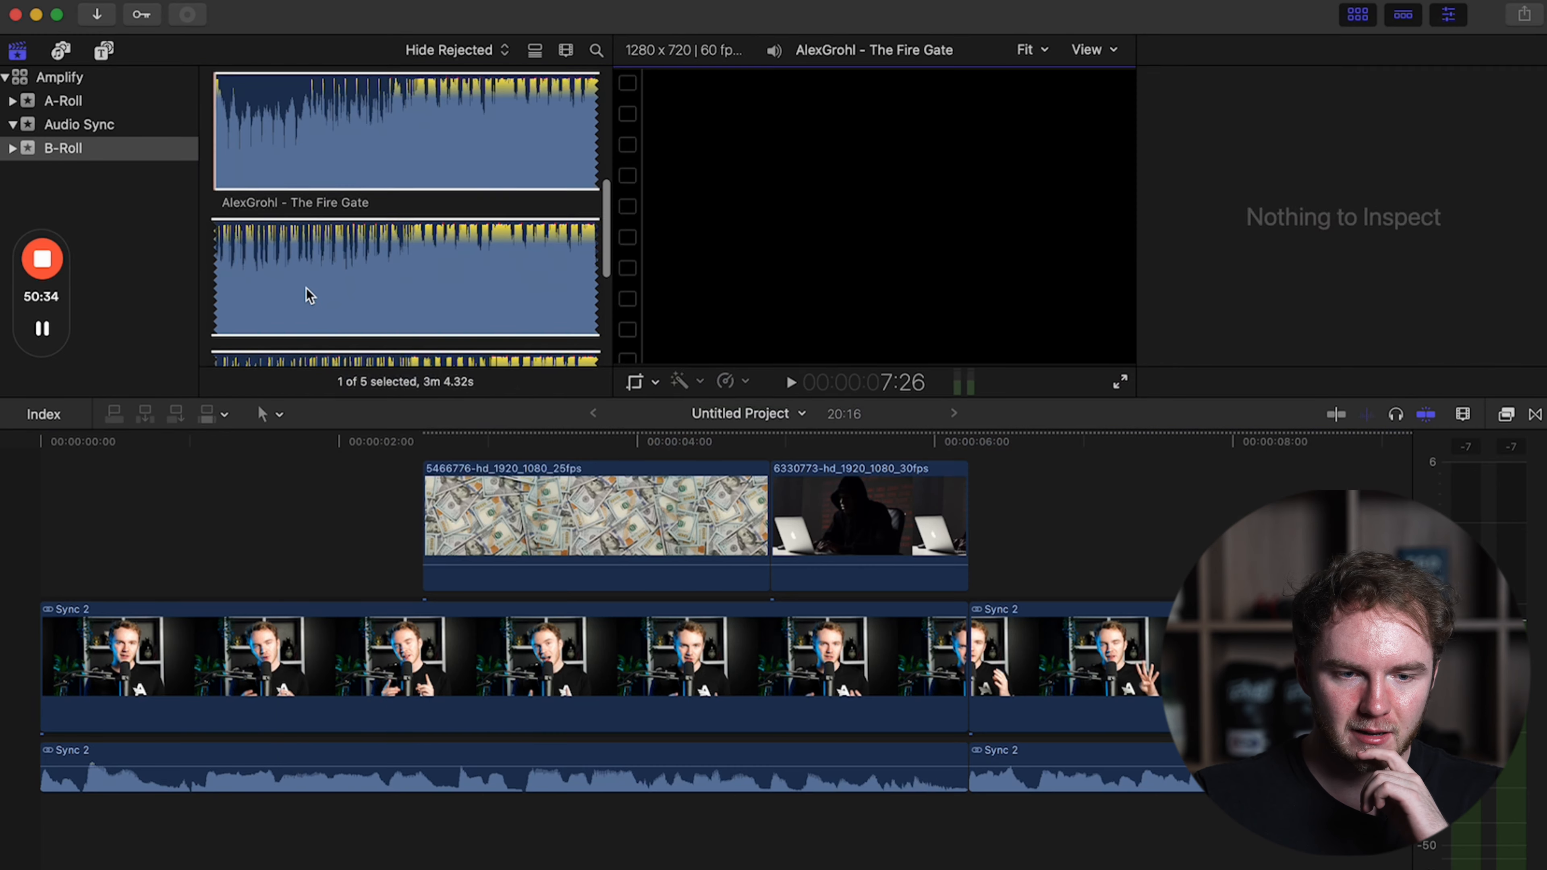
{"action": "left_click", "coordinate": [360, 145]}
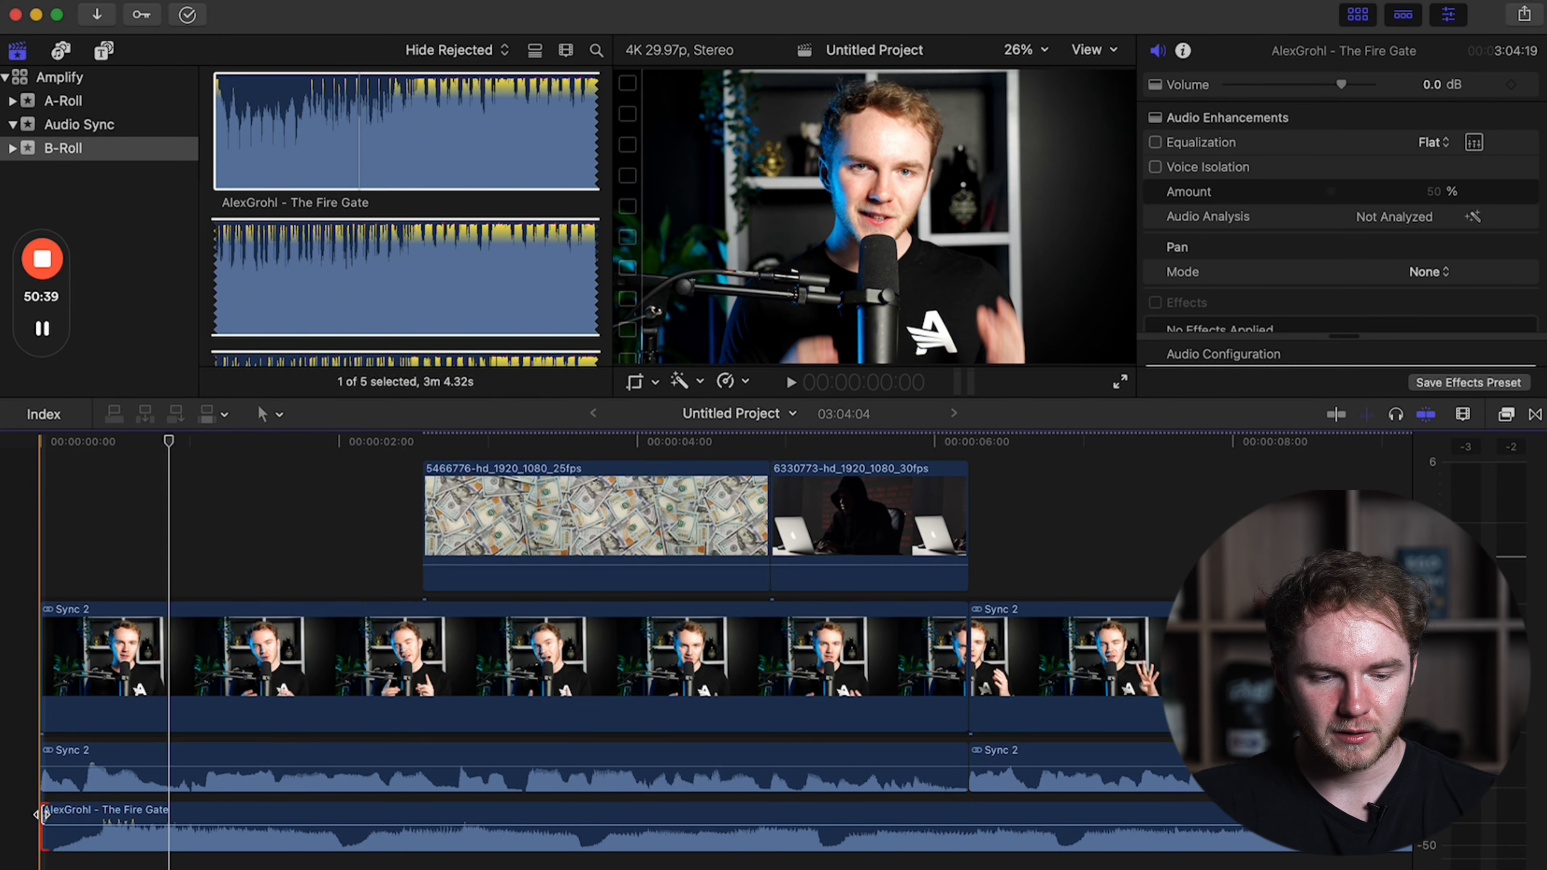
{"action": "left_click_drag", "start_coordinate": [43, 807], "coordinate": [86, 814]}
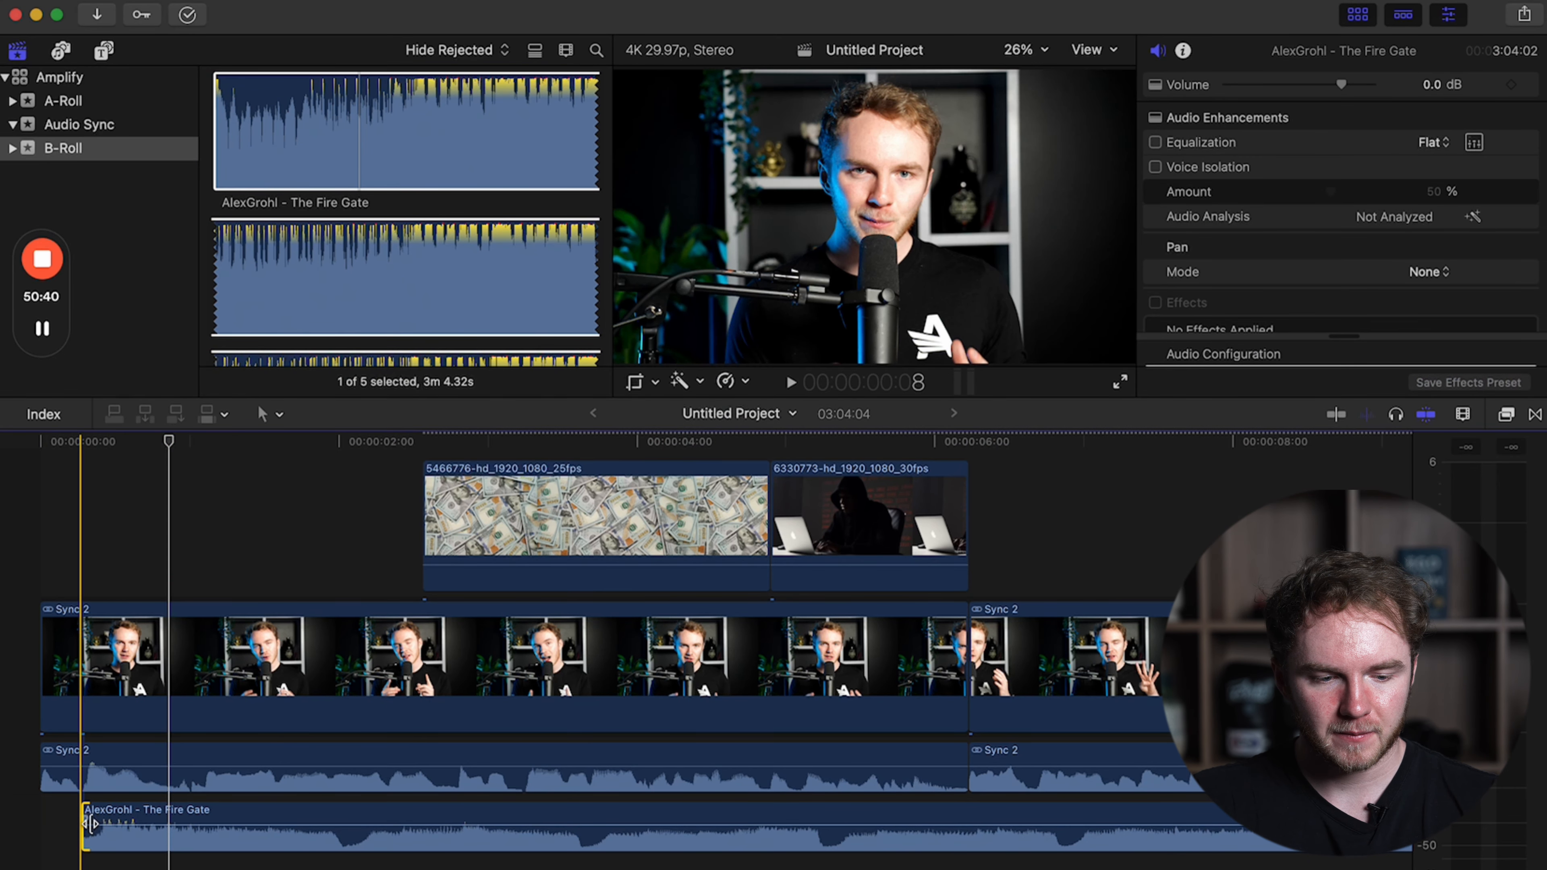
{"action": "left_click_drag", "start_coordinate": [85, 816], "coordinate": [19, 816]}
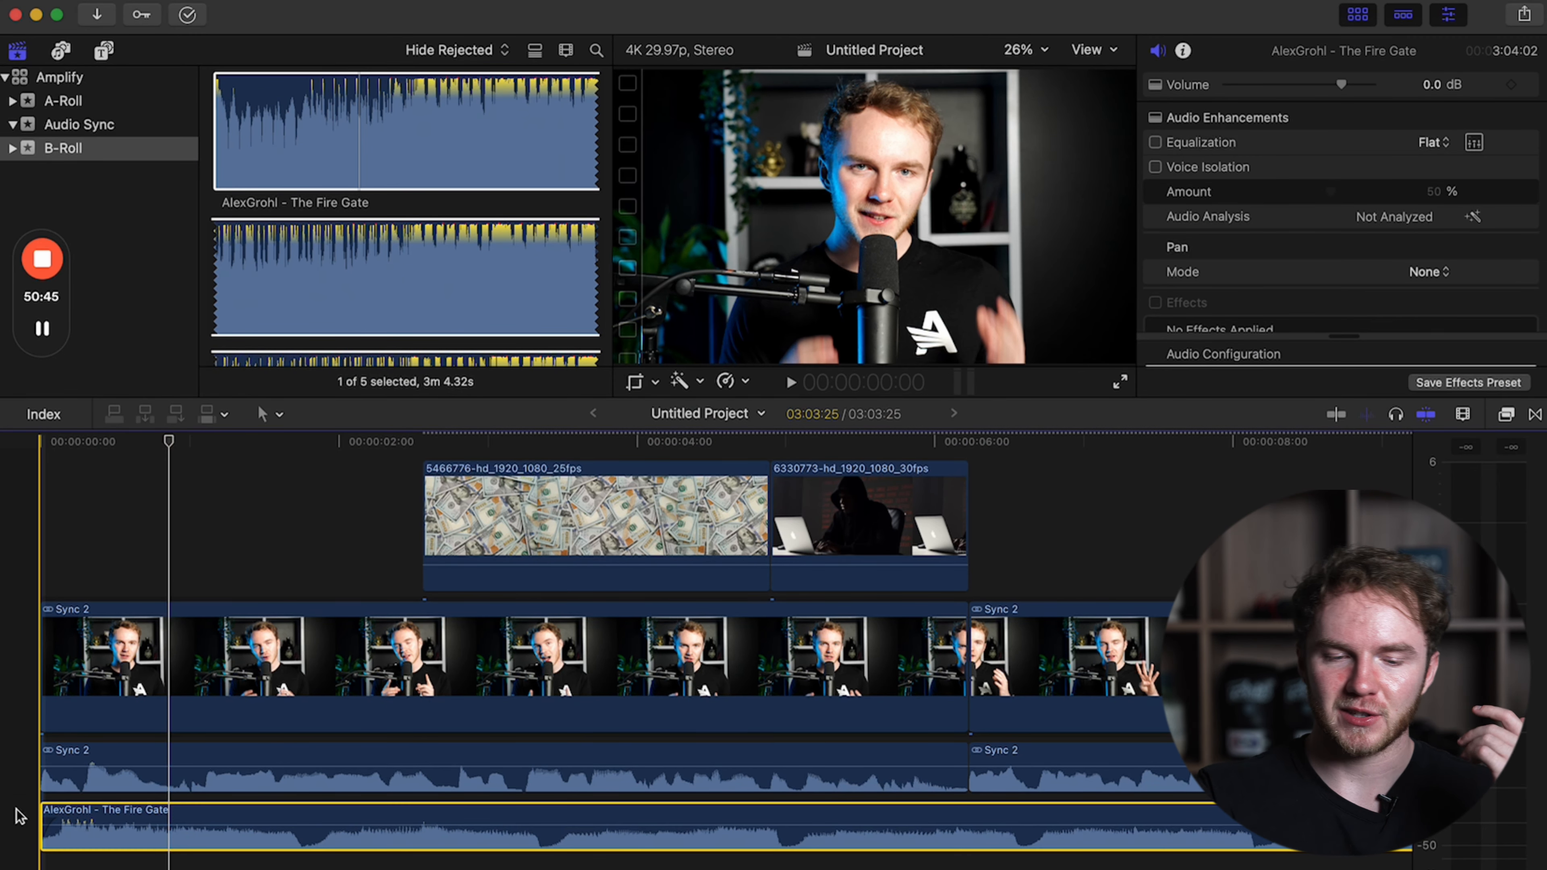
Play back the opening at a louder system volume and lower The Fire Gate clip's level beneath the dialogue.
{"action": "key", "text": "XF86AudioRaiseVolume"}
{"action": "key", "text": "XF86AudioRaiseVolume"}
{"action": "key", "text": "space"}
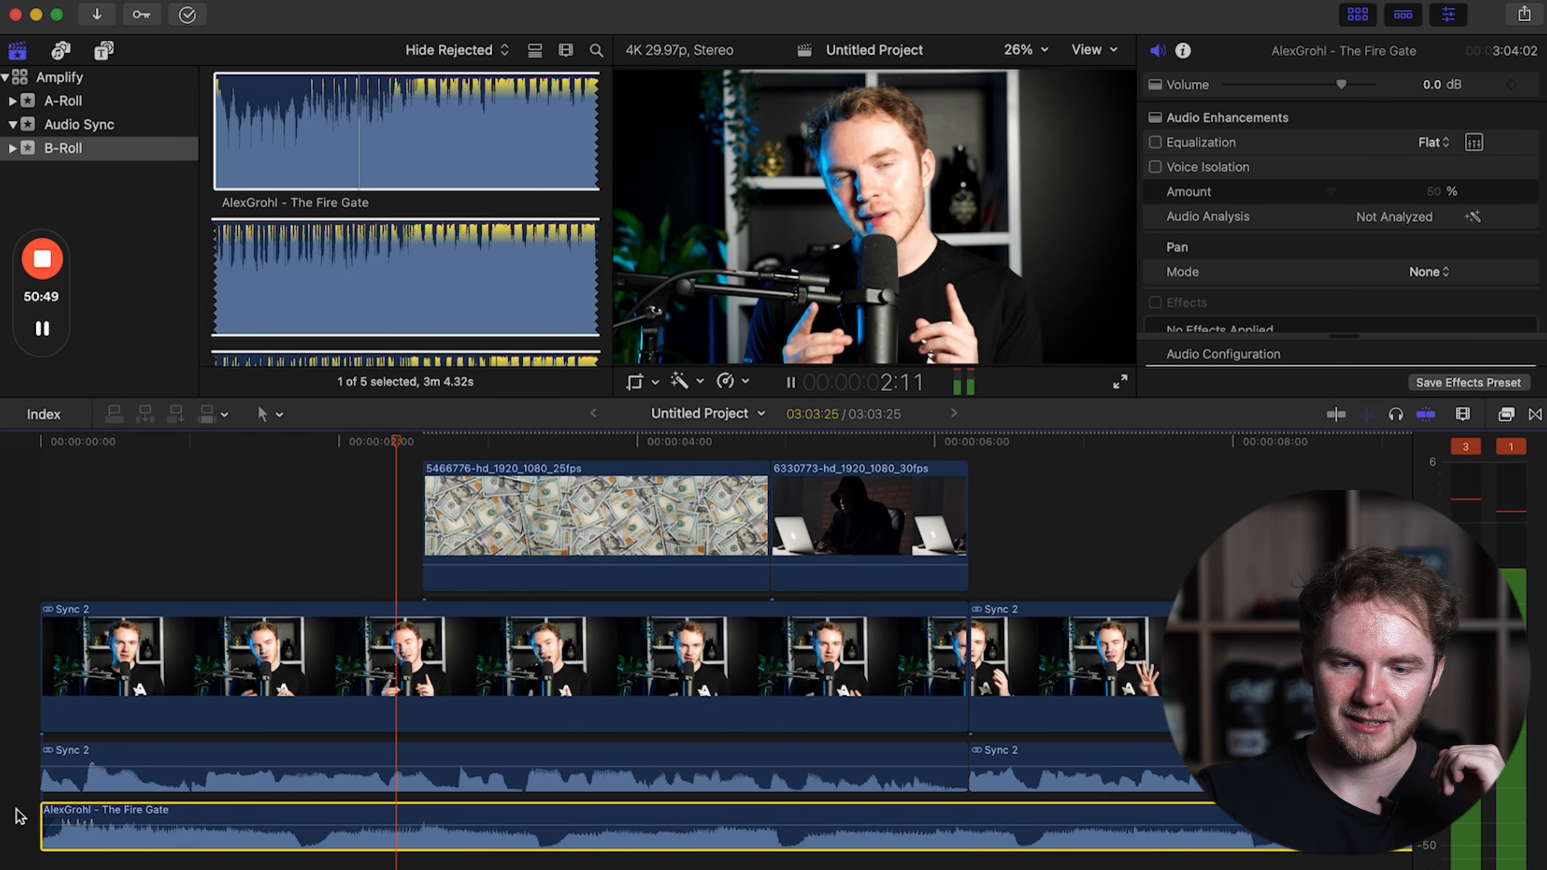
{"action": "key", "text": "XF86AudioRaiseVolume"}
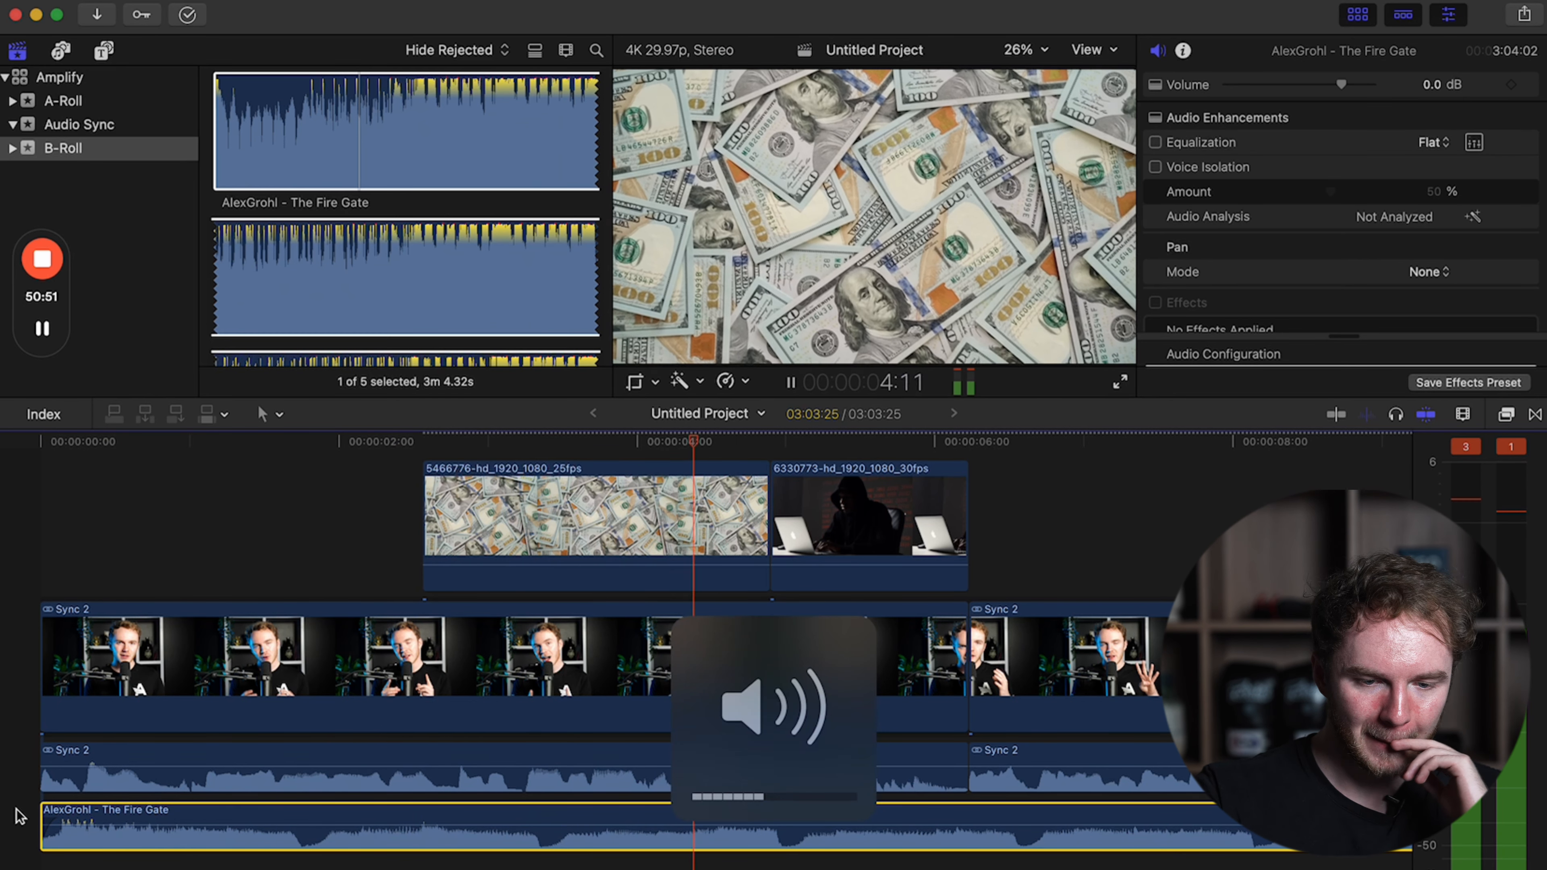
{"action": "left_click_drag", "start_coordinate": [175, 817], "coordinate": [174, 832]}
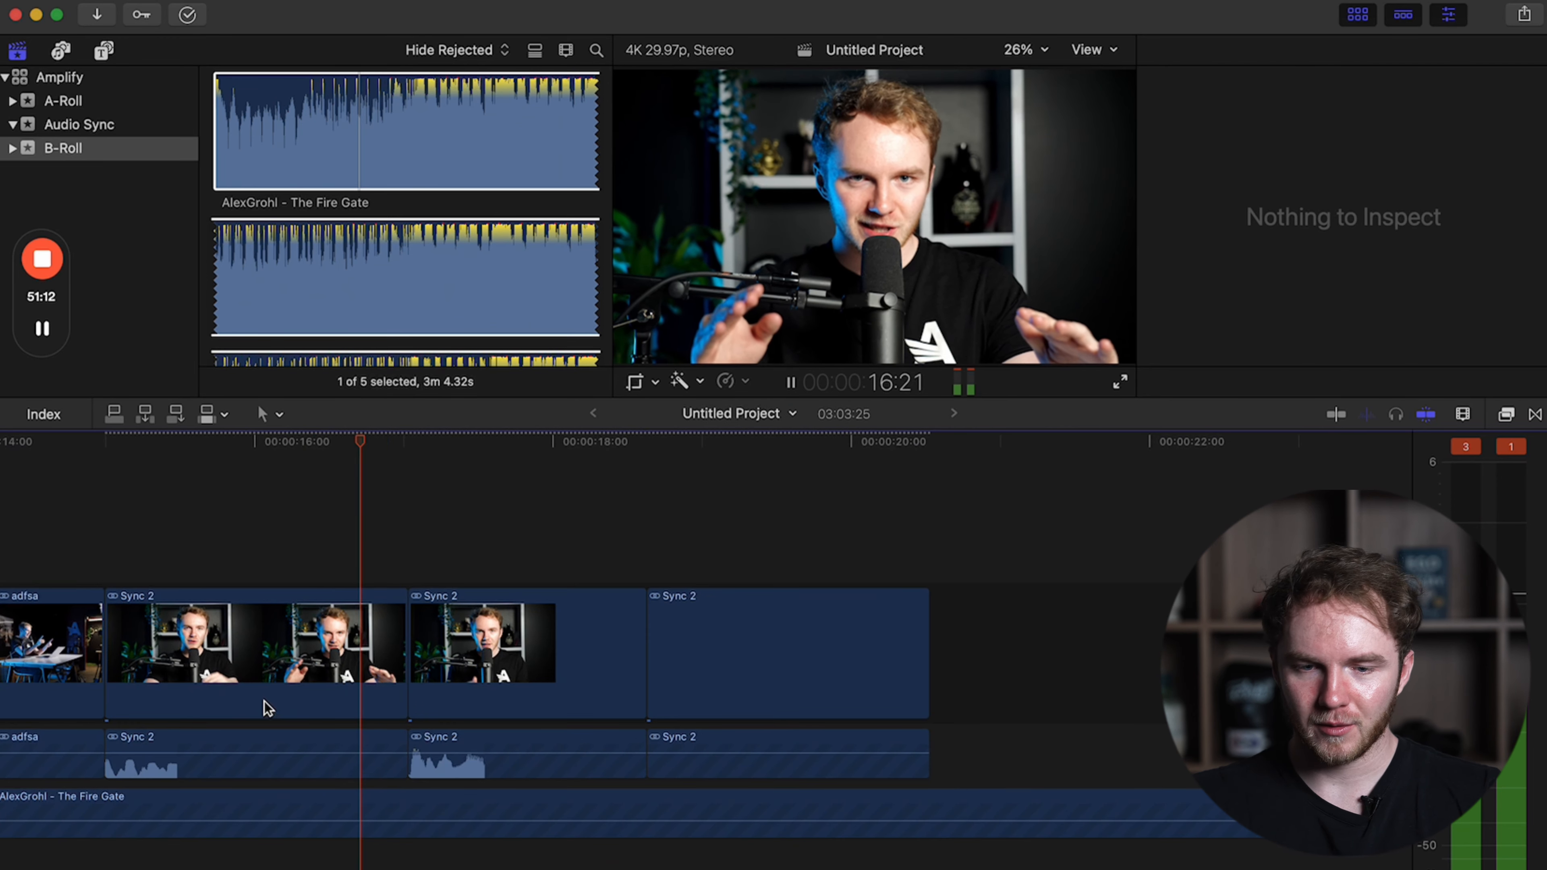
{"action": "key", "text": "space"}
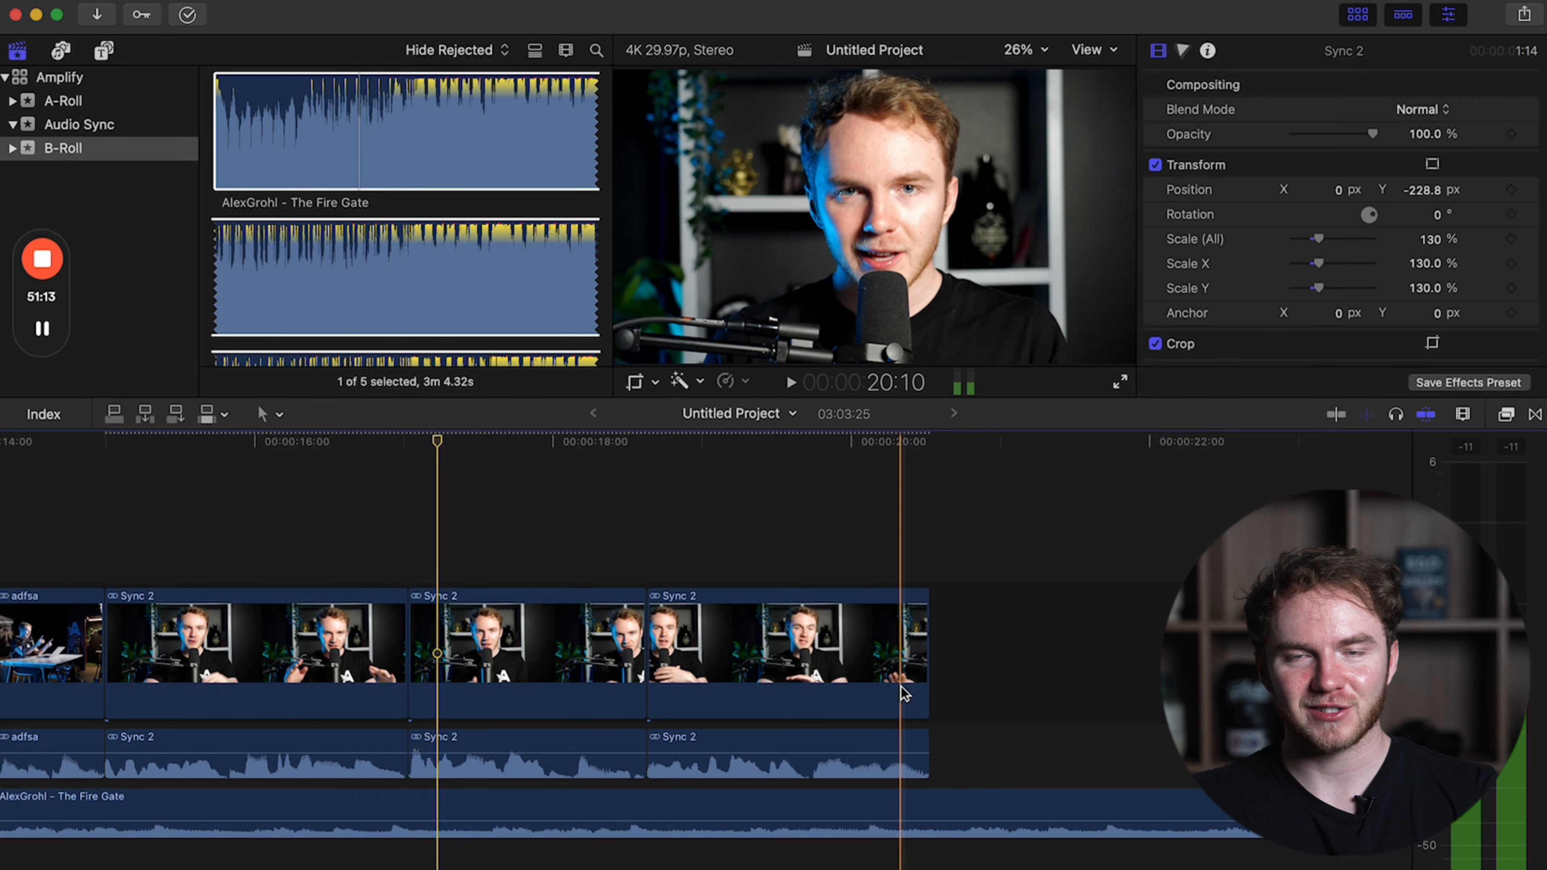
Trim The Fire Gate music to end with the last Sync 2 clip, and reduce the timeline's clip height.
{"action": "left_click", "coordinate": [933, 813]}
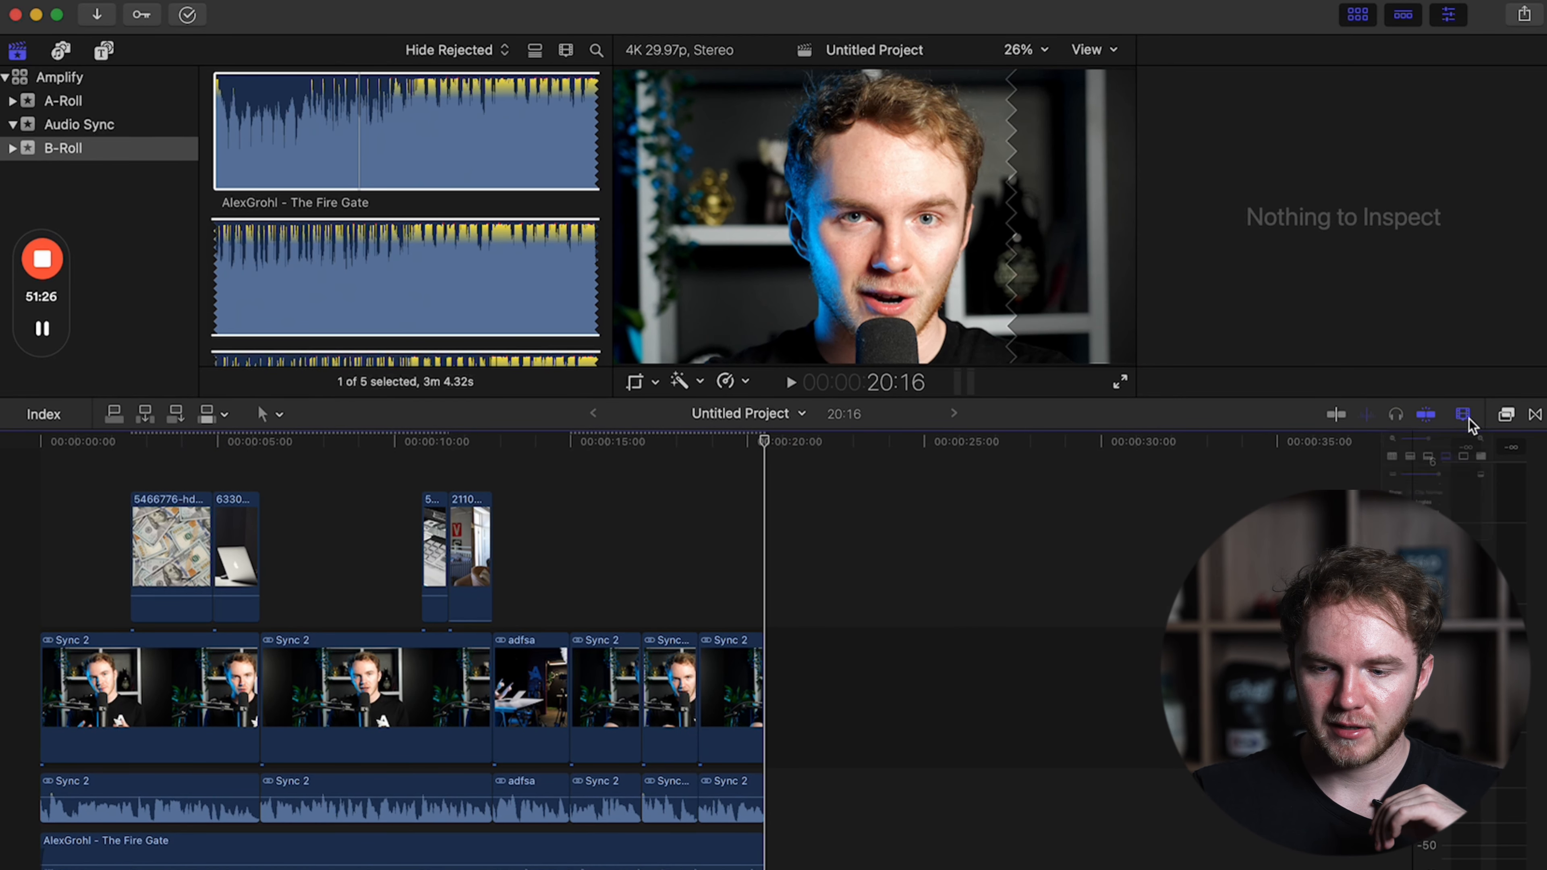
{"action": "left_click_drag", "start_coordinate": [1404, 548], "coordinate": [1375, 548]}
{"action": "left_click", "coordinate": [953, 616]}
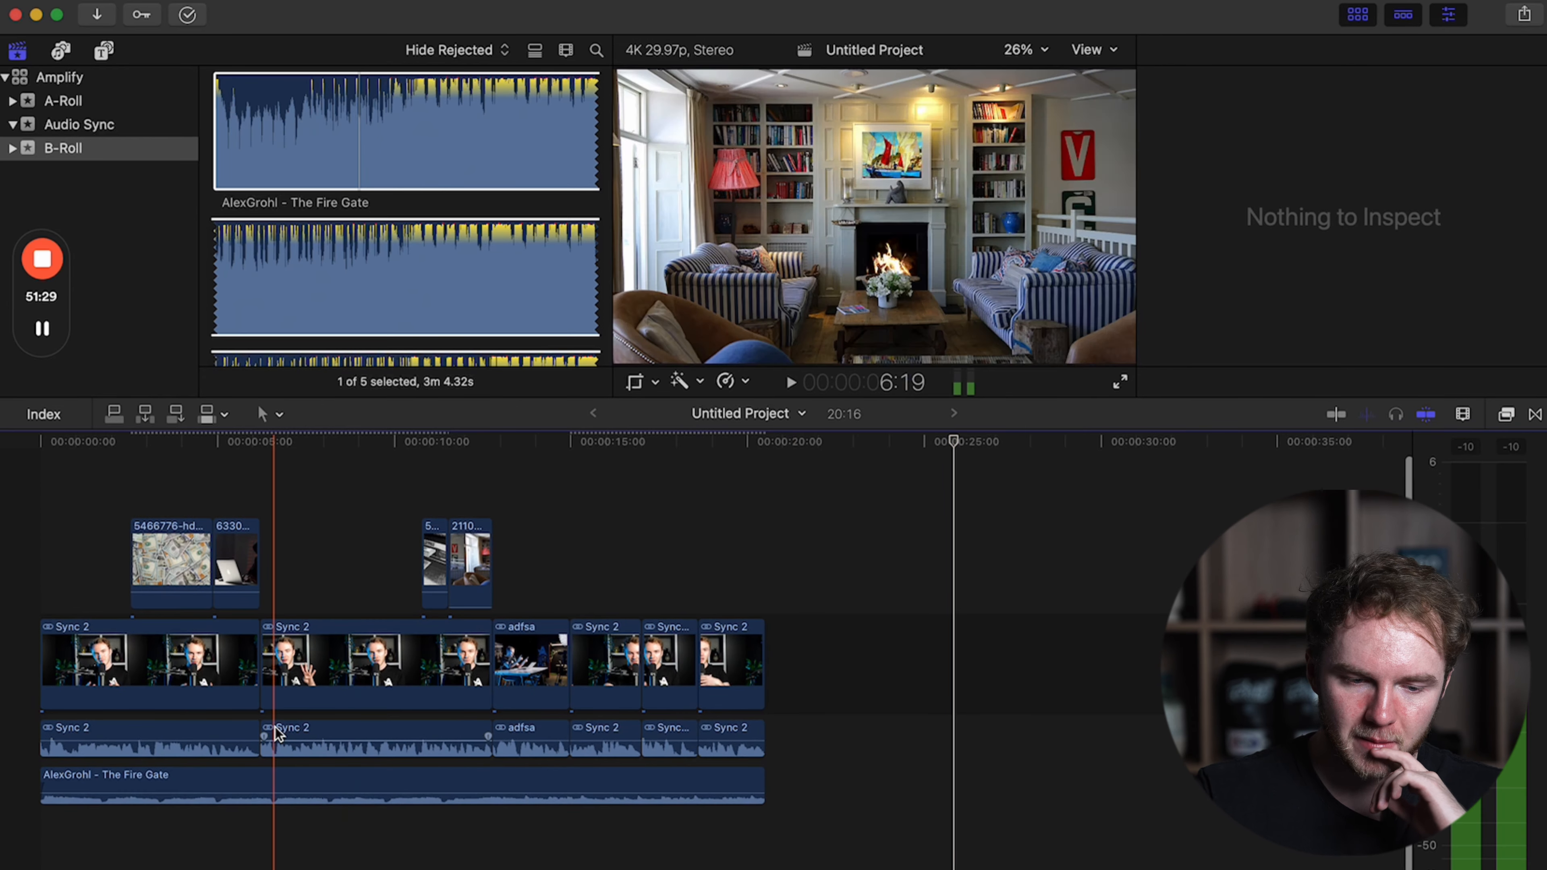
{"action": "left_click", "coordinate": [267, 862]}
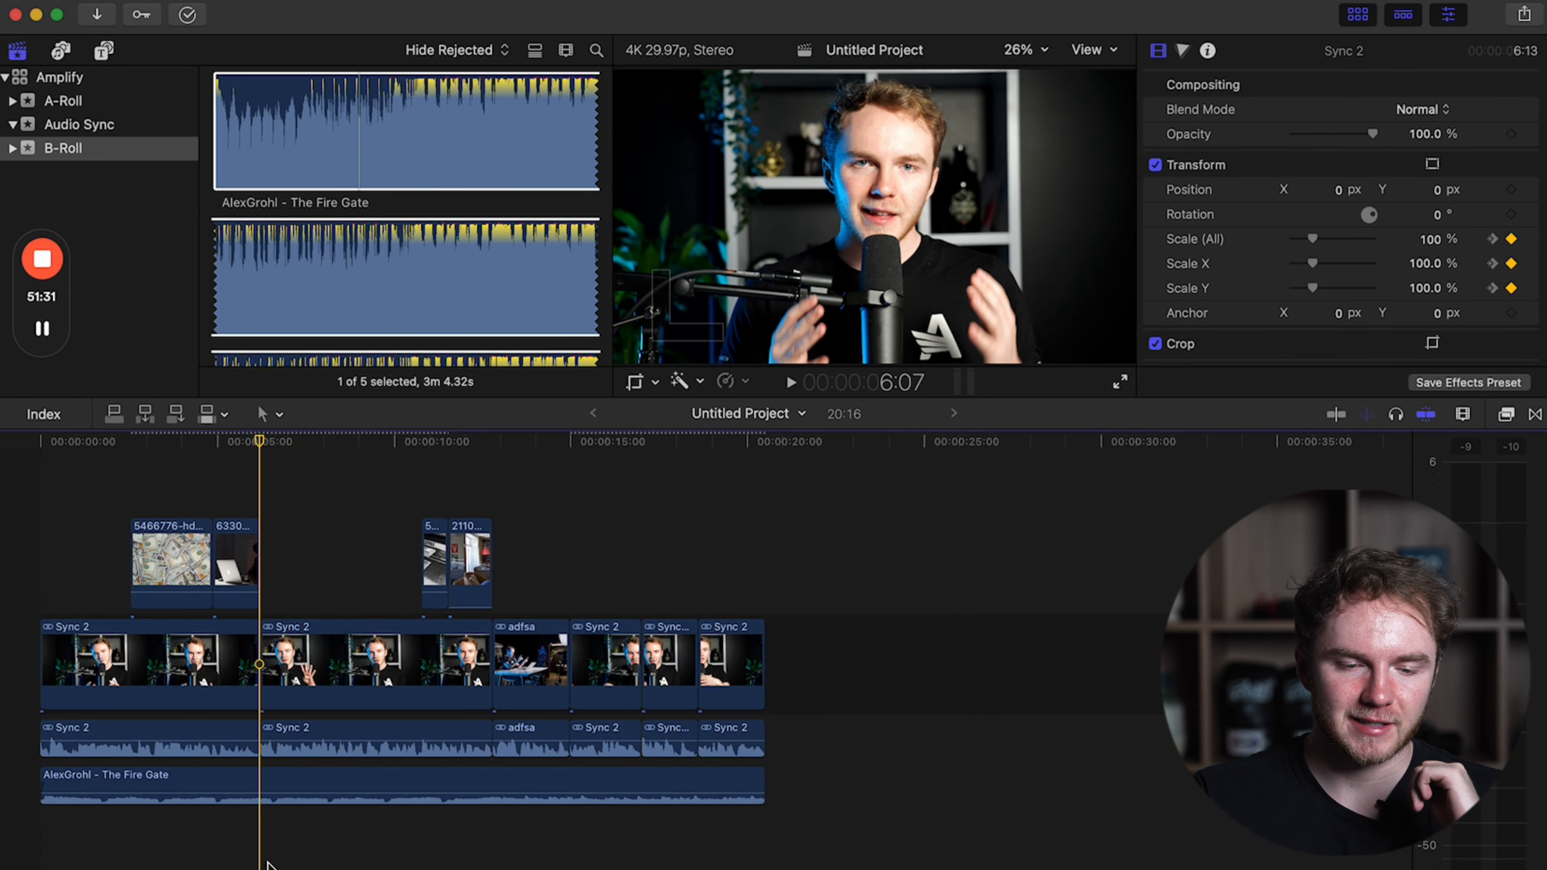
{"action": "key", "text": "super+equal"}
{"action": "key", "text": "super+equal"}
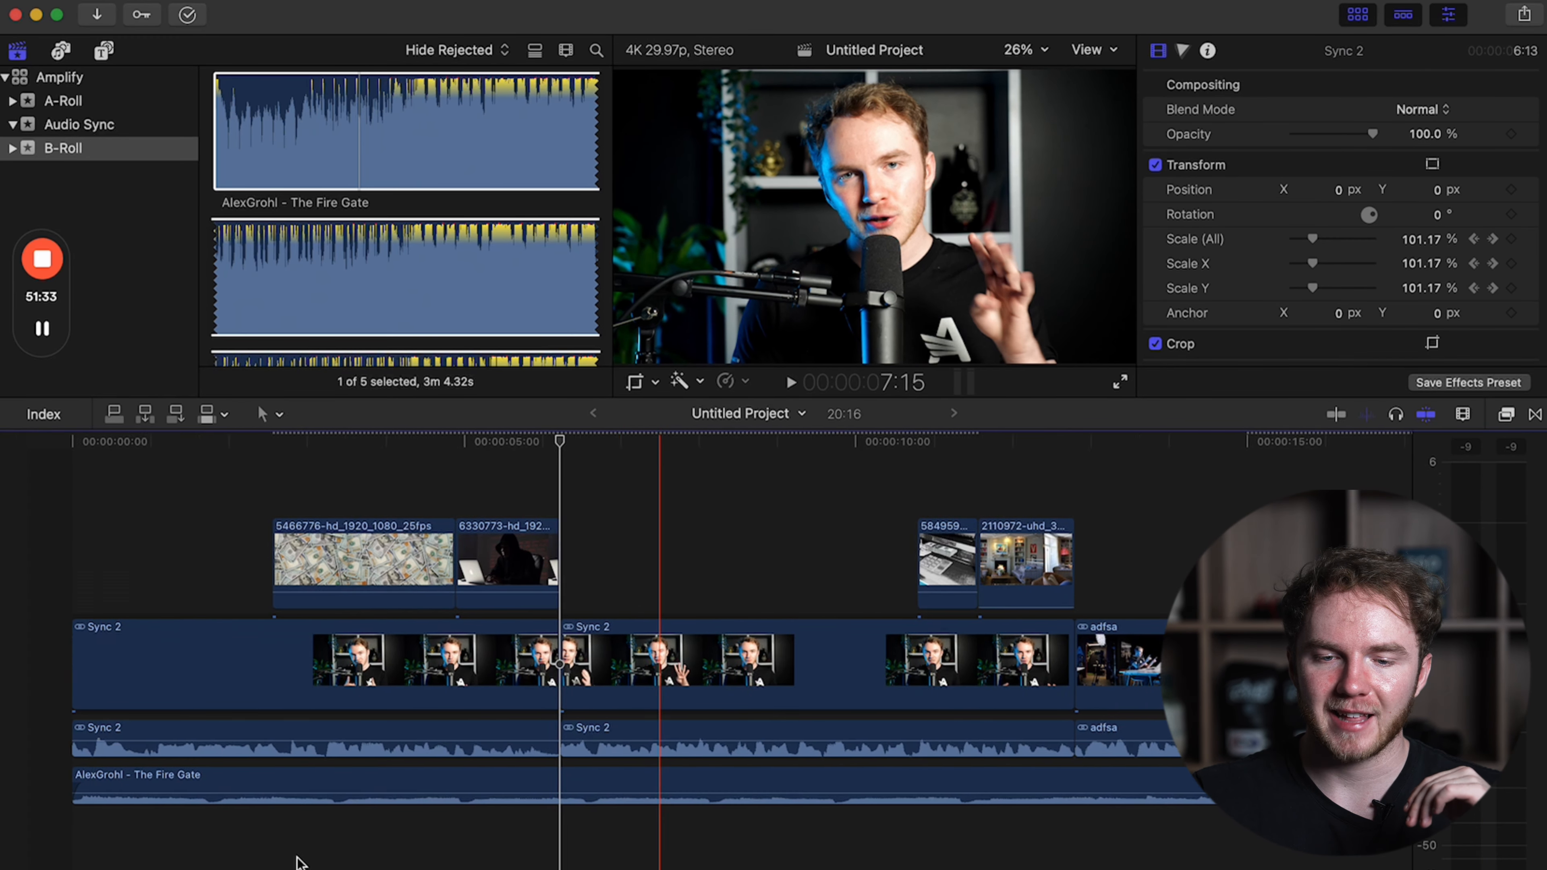
{"action": "scroll", "coordinate": [297, 859], "scroll_direction": "right", "scroll_amount": 2}
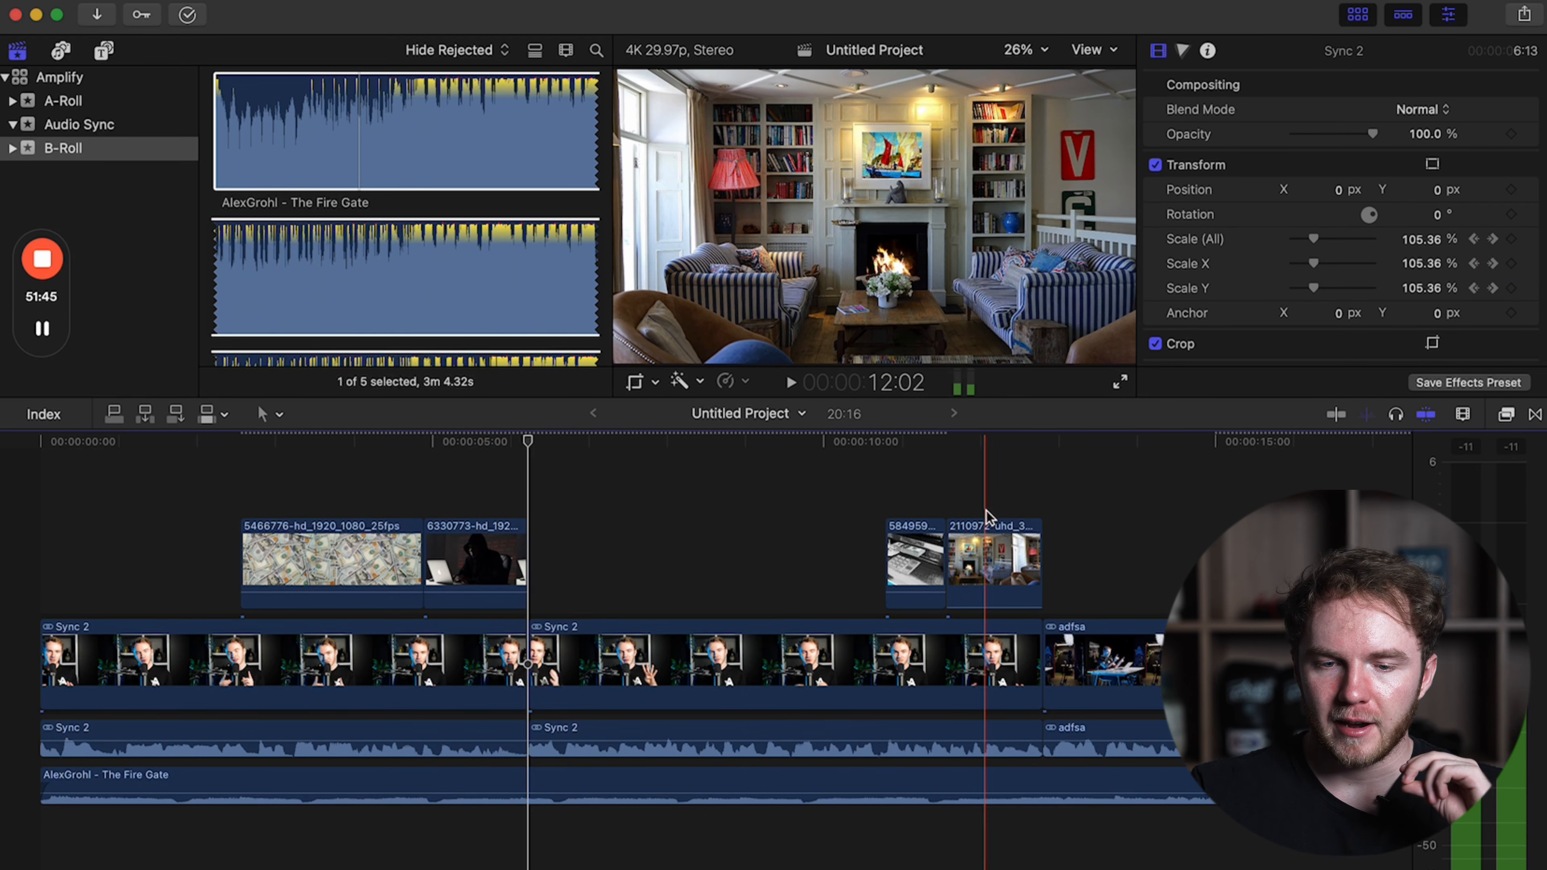
Switch to Artlist in the browser, search for "money" and go to its sound effects.
{"action": "left_click", "coordinate": [183, 866]}
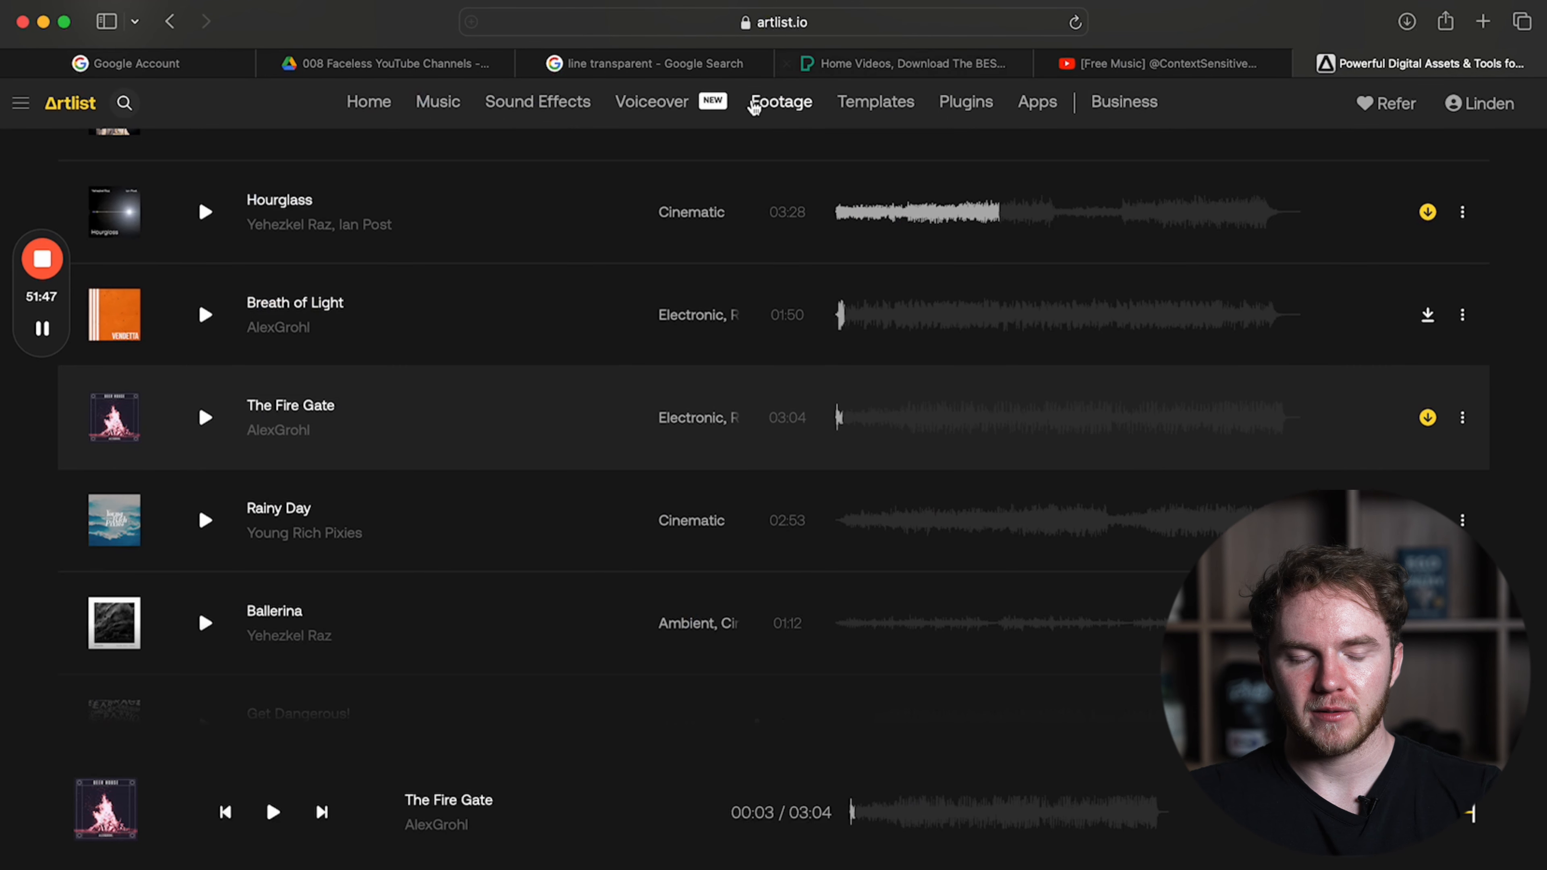
{"action": "scroll", "coordinate": [574, 228], "scroll_direction": "up", "scroll_amount": 10}
{"action": "left_click", "coordinate": [124, 102]}
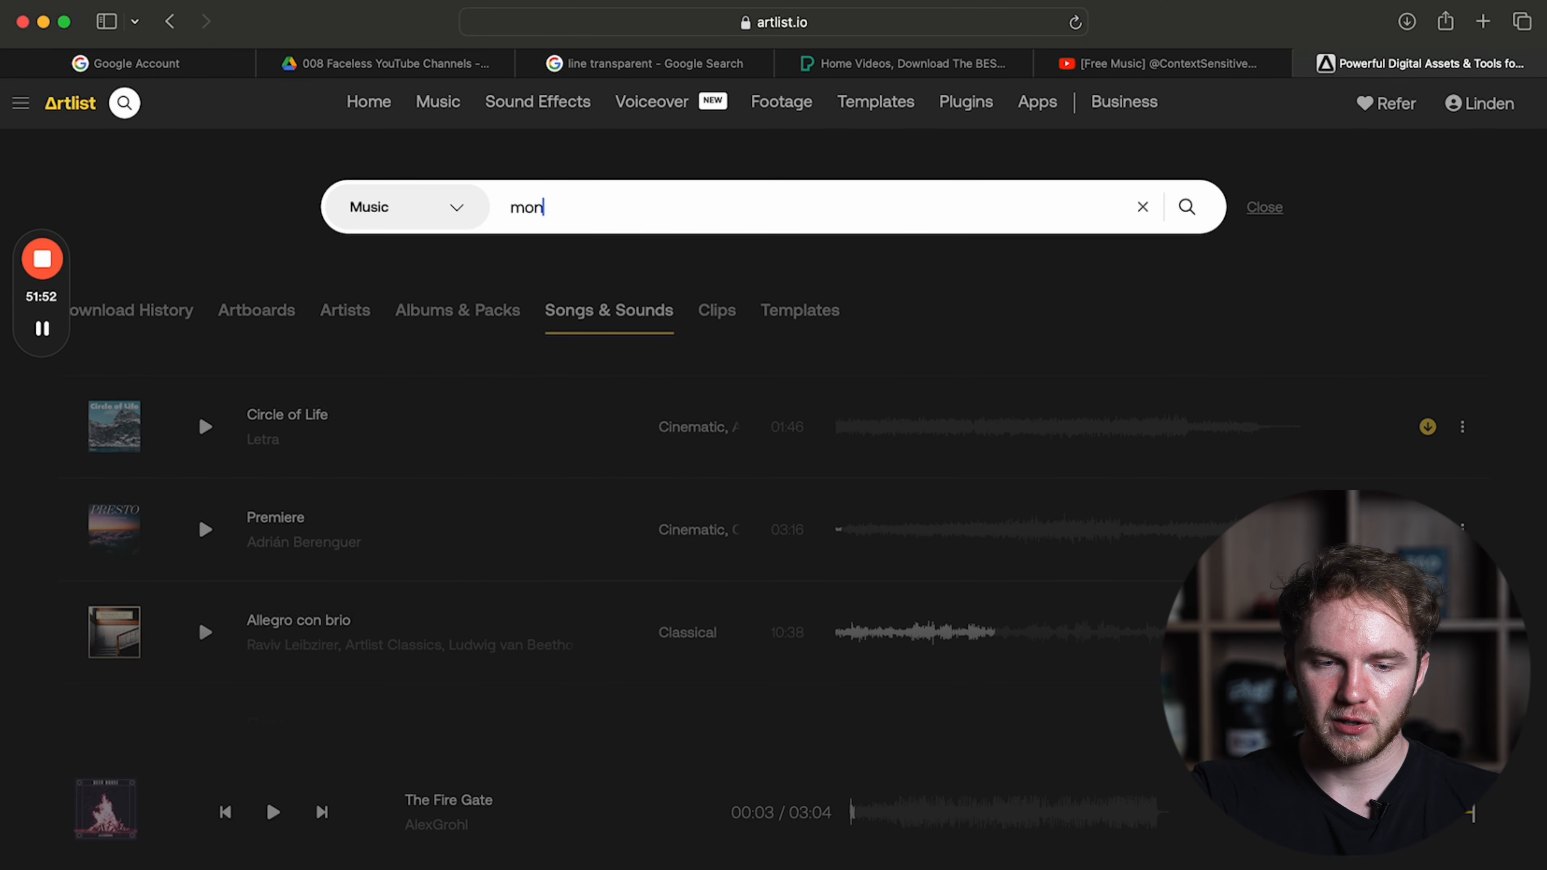
{"action": "type", "text": "money"}
{"action": "key", "text": "Return"}
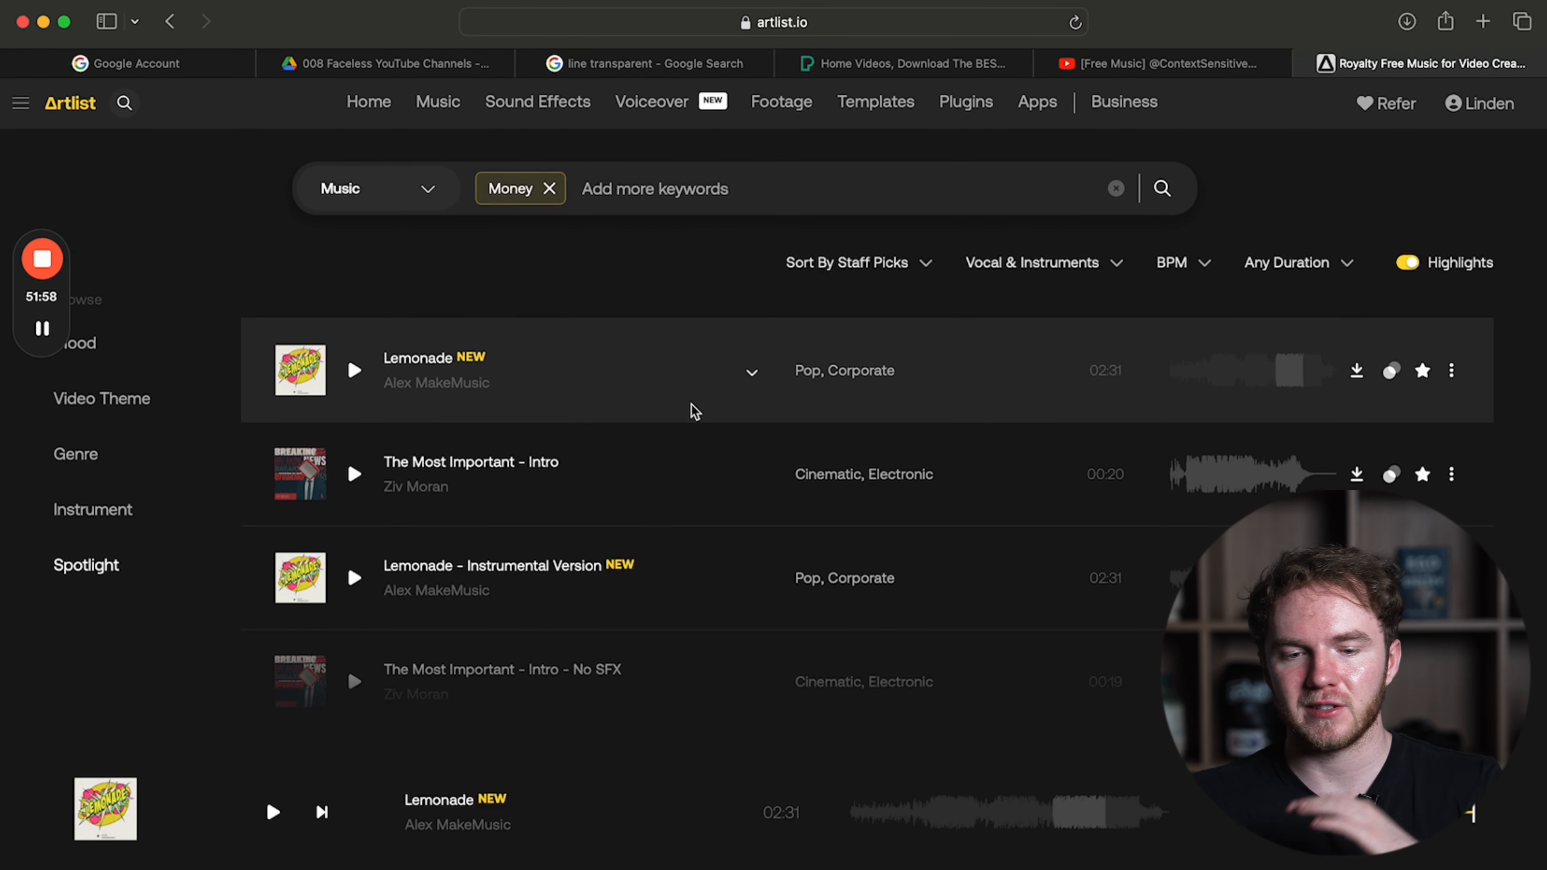
{"action": "left_click", "coordinate": [549, 109]}
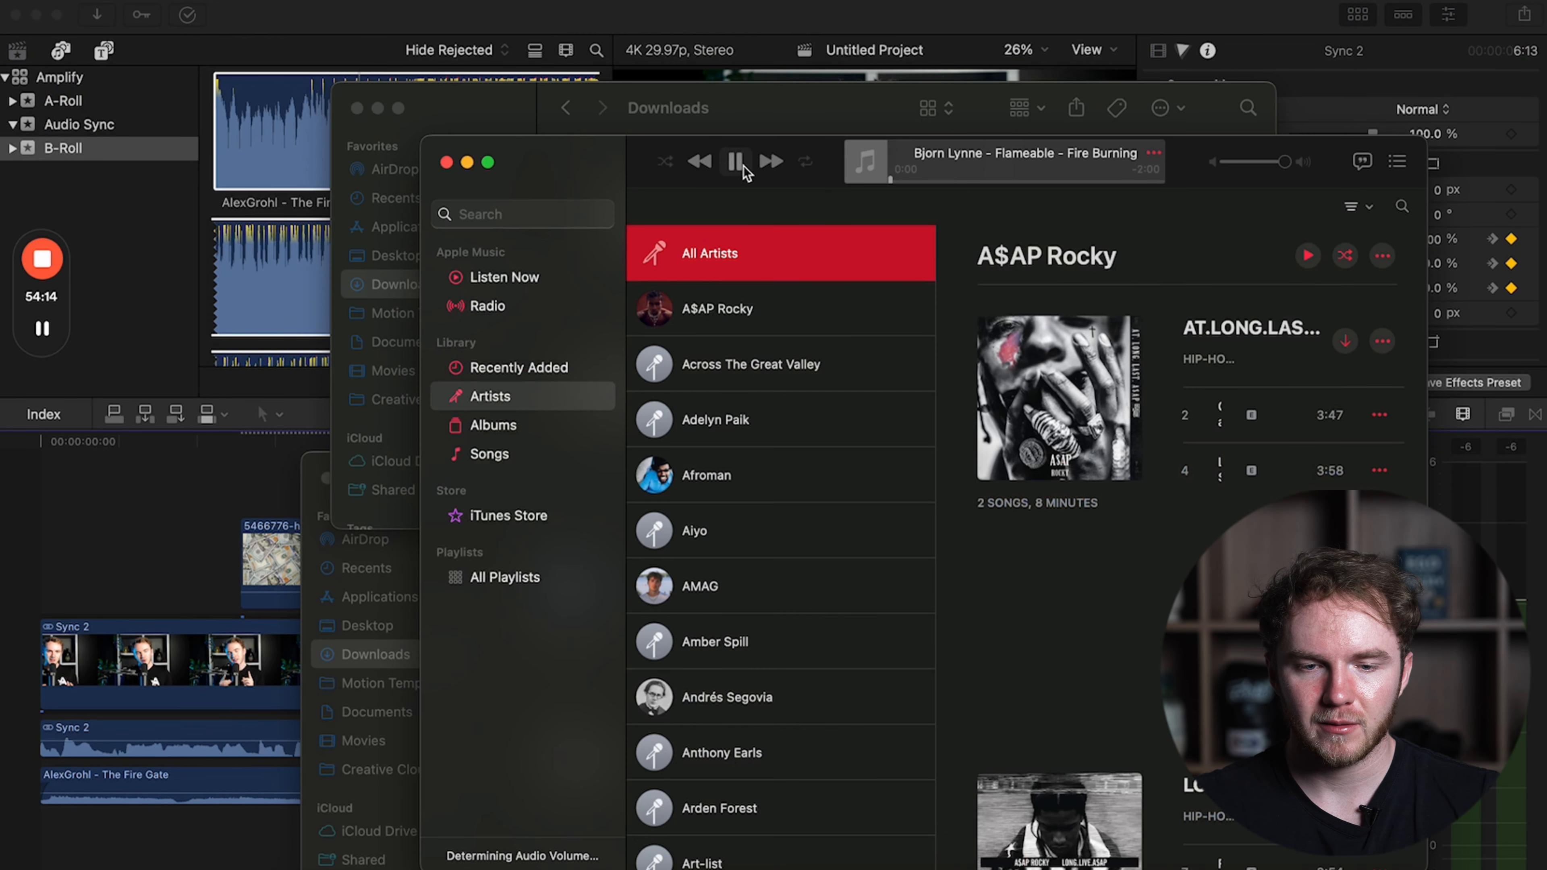
Select the downloaded Morse code, Artlist Studios, fireplace crackling and cash register WAV files in Downloads and import them into the B-Roll event.
{"action": "left_click", "coordinate": [366, 296]}
{"action": "scroll", "coordinate": [651, 274], "scroll_direction": "left", "scroll_amount": 5}
{"action": "scroll", "coordinate": [652, 274], "scroll_direction": "right", "scroll_amount": 8}
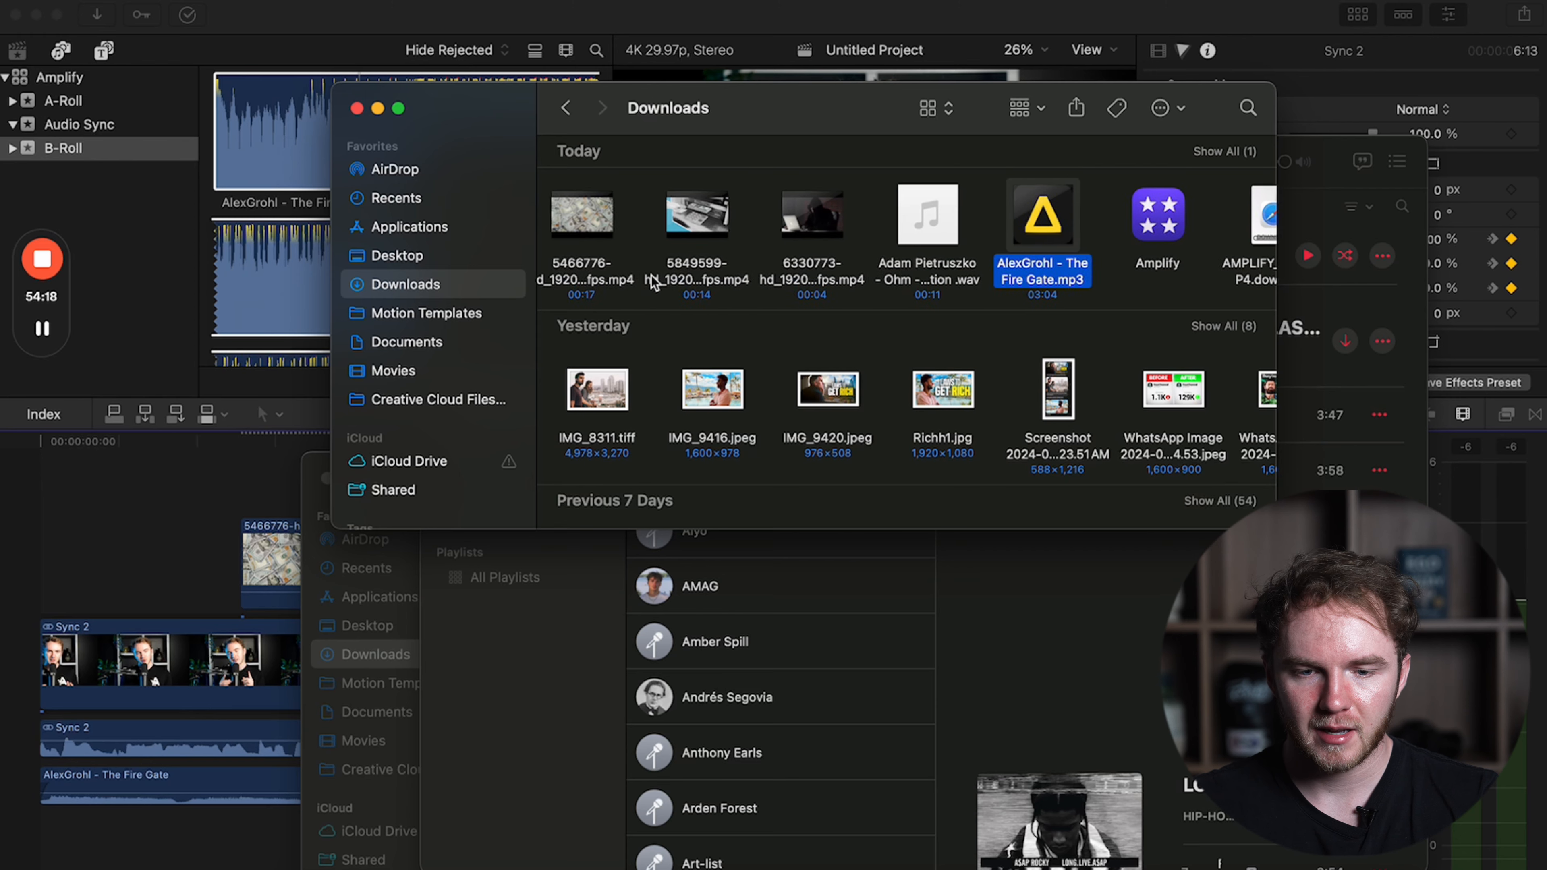
{"action": "scroll", "coordinate": [652, 275], "scroll_direction": "left", "scroll_amount": 1}
{"action": "left_click", "coordinate": [843, 218]}
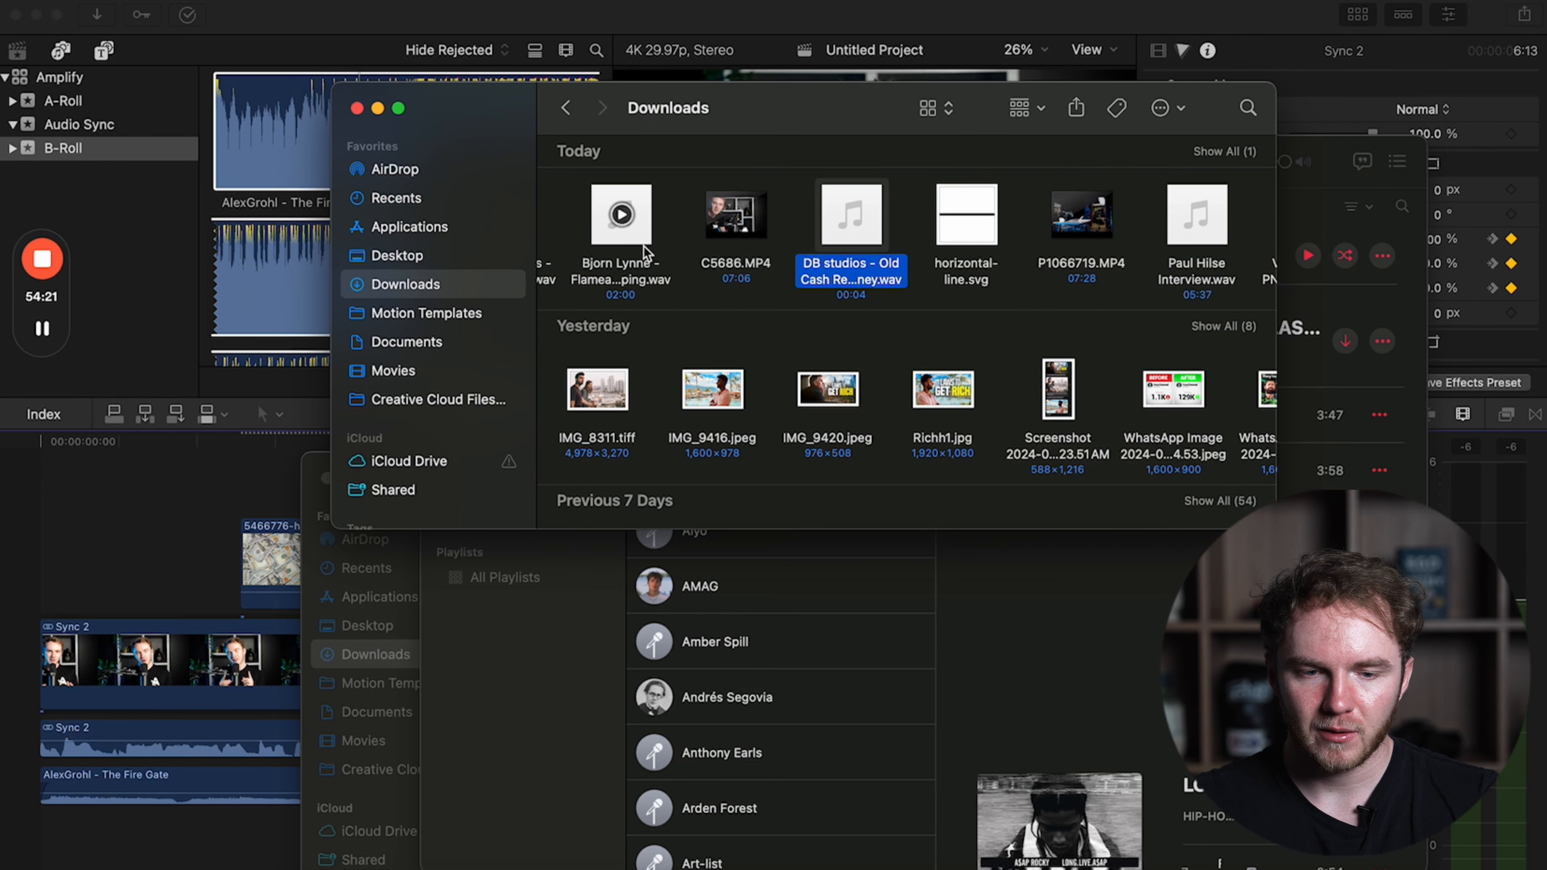
{"action": "left_click", "coordinate": [621, 217], "text": "super"}
{"action": "scroll", "coordinate": [637, 239], "scroll_direction": "left", "scroll_amount": 2}
{"action": "left_click", "coordinate": [859, 234], "text": "super"}
{"action": "scroll", "coordinate": [858, 234], "scroll_direction": "right", "scroll_amount": 3}
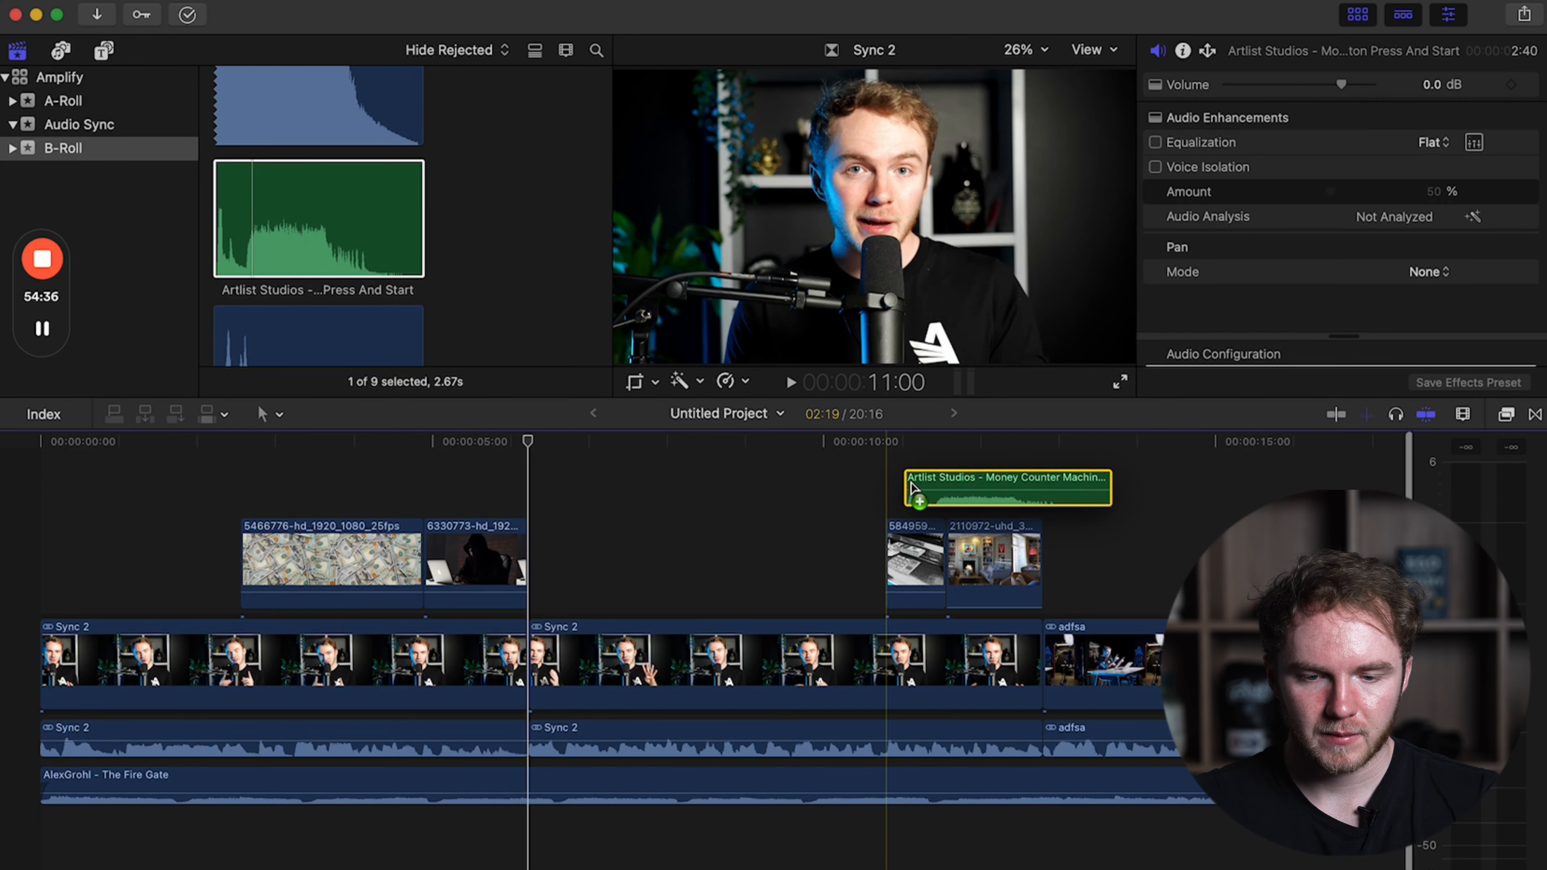
Connect the cash register sound under the dollar-bill clip, the Artlist Studios sound under clip 5849599, and the Morse code sound under clip 6330773.
{"action": "left_click_drag", "start_coordinate": [911, 488], "coordinate": [892, 661]}
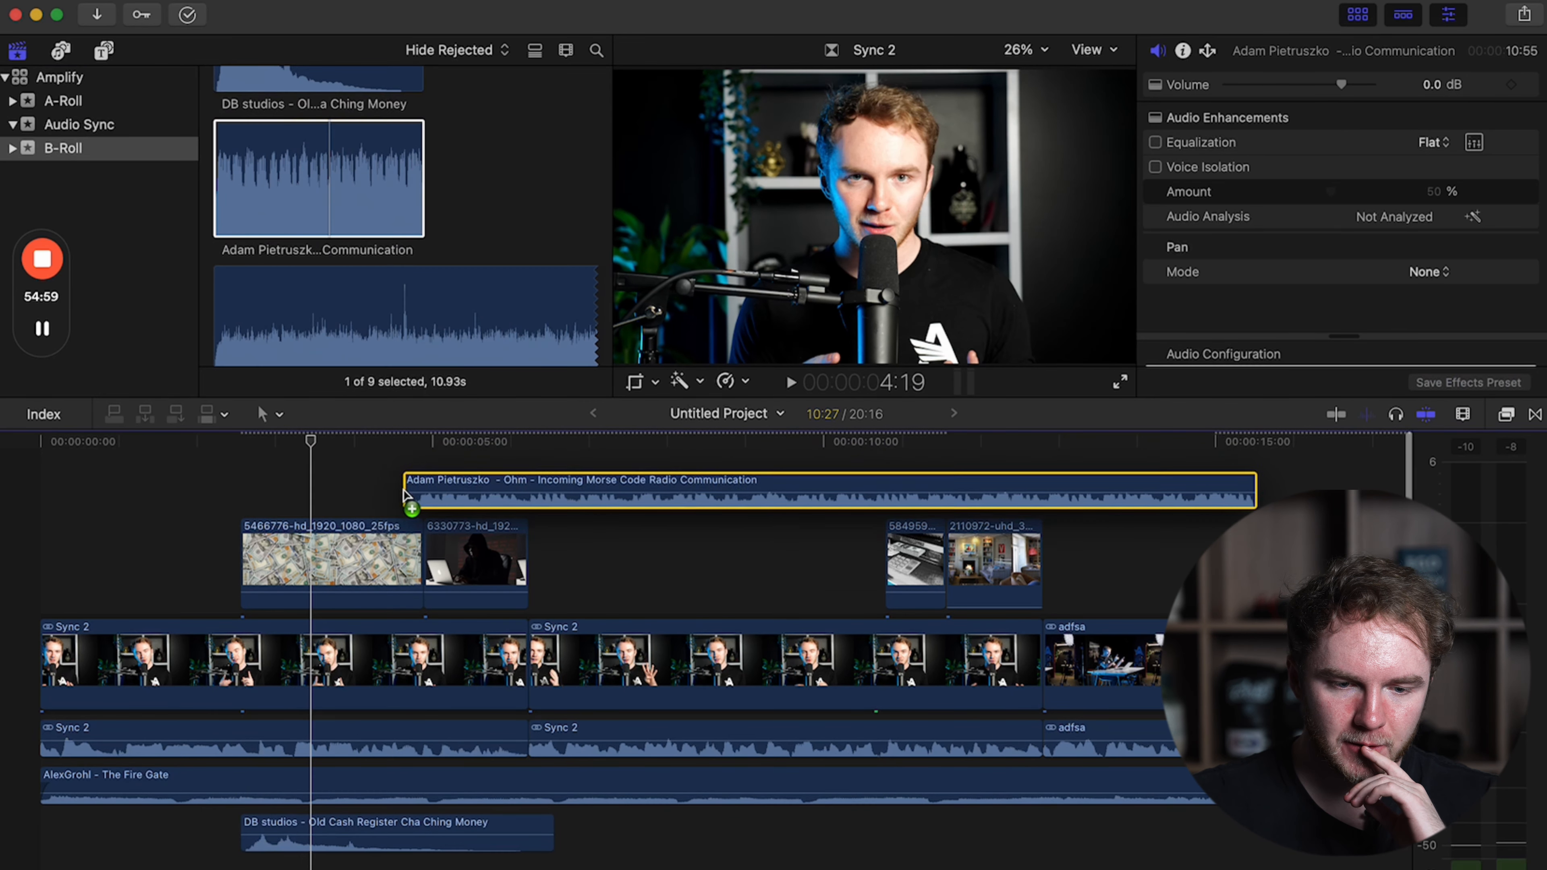
{"action": "left_click_drag", "start_coordinate": [407, 484], "coordinate": [407, 484]}
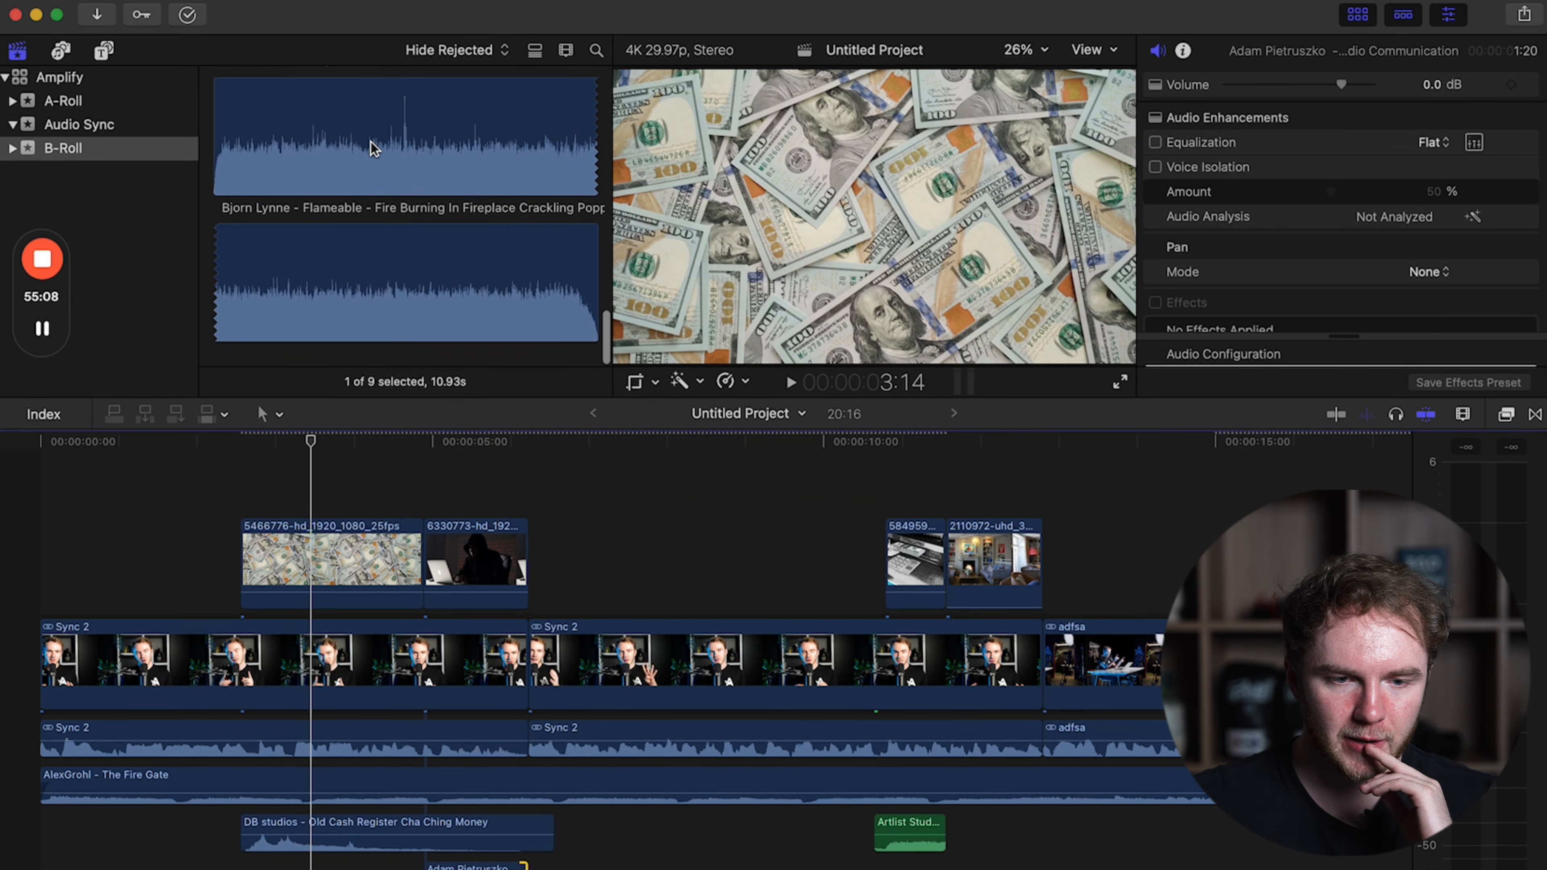
Connect a section of the fireplace crackling sound under living-room clip 2110972, trimmed to finish with that clip.
{"action": "left_click", "coordinate": [373, 146]}
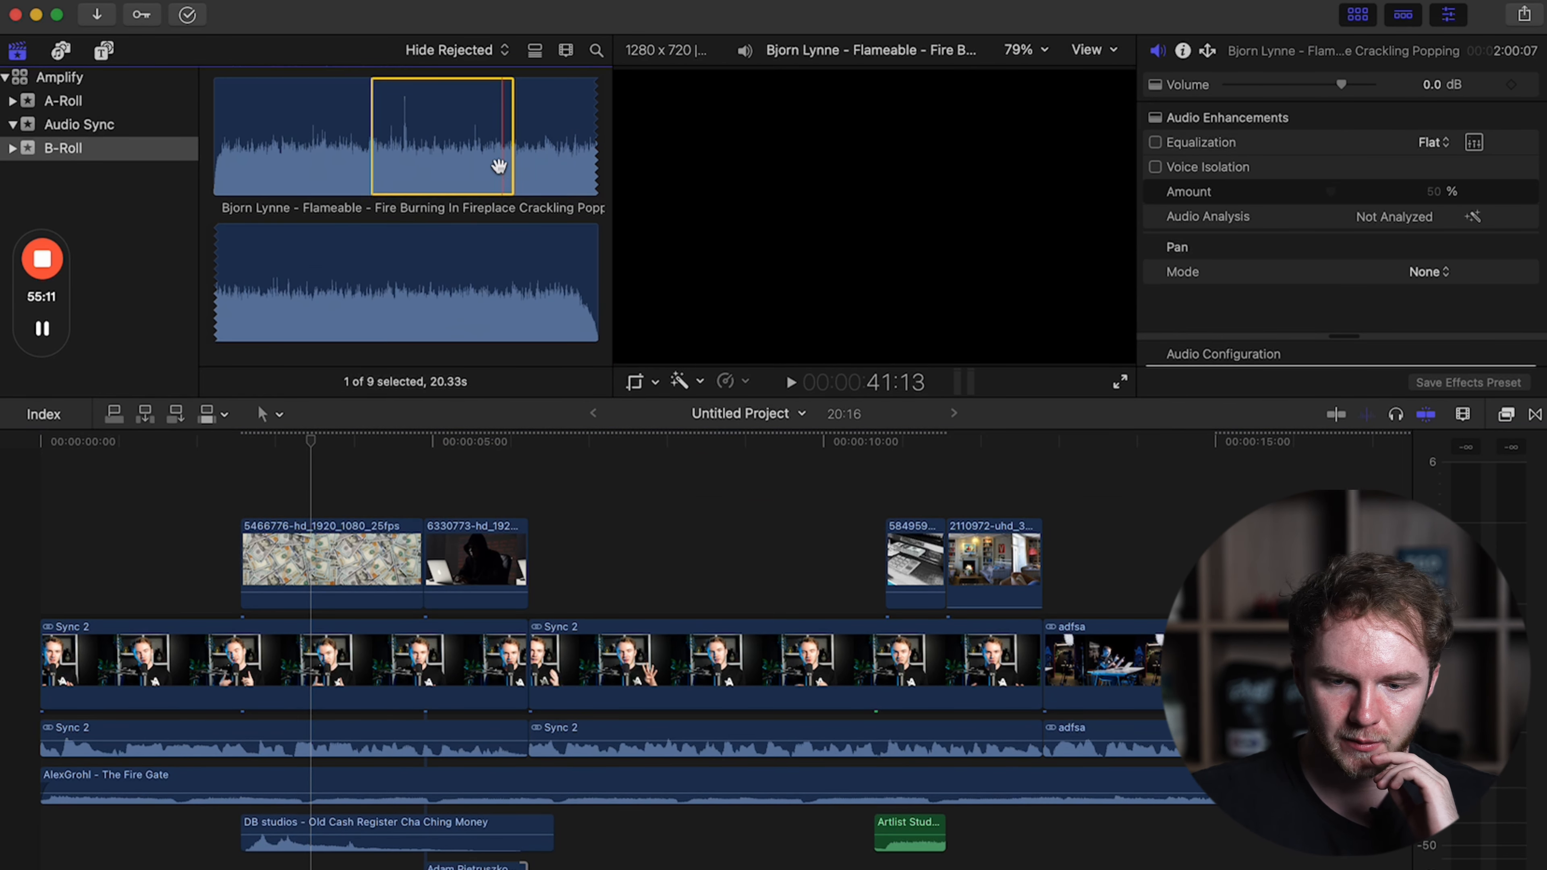
{"action": "left_click_drag", "start_coordinate": [441, 137], "coordinate": [946, 494]}
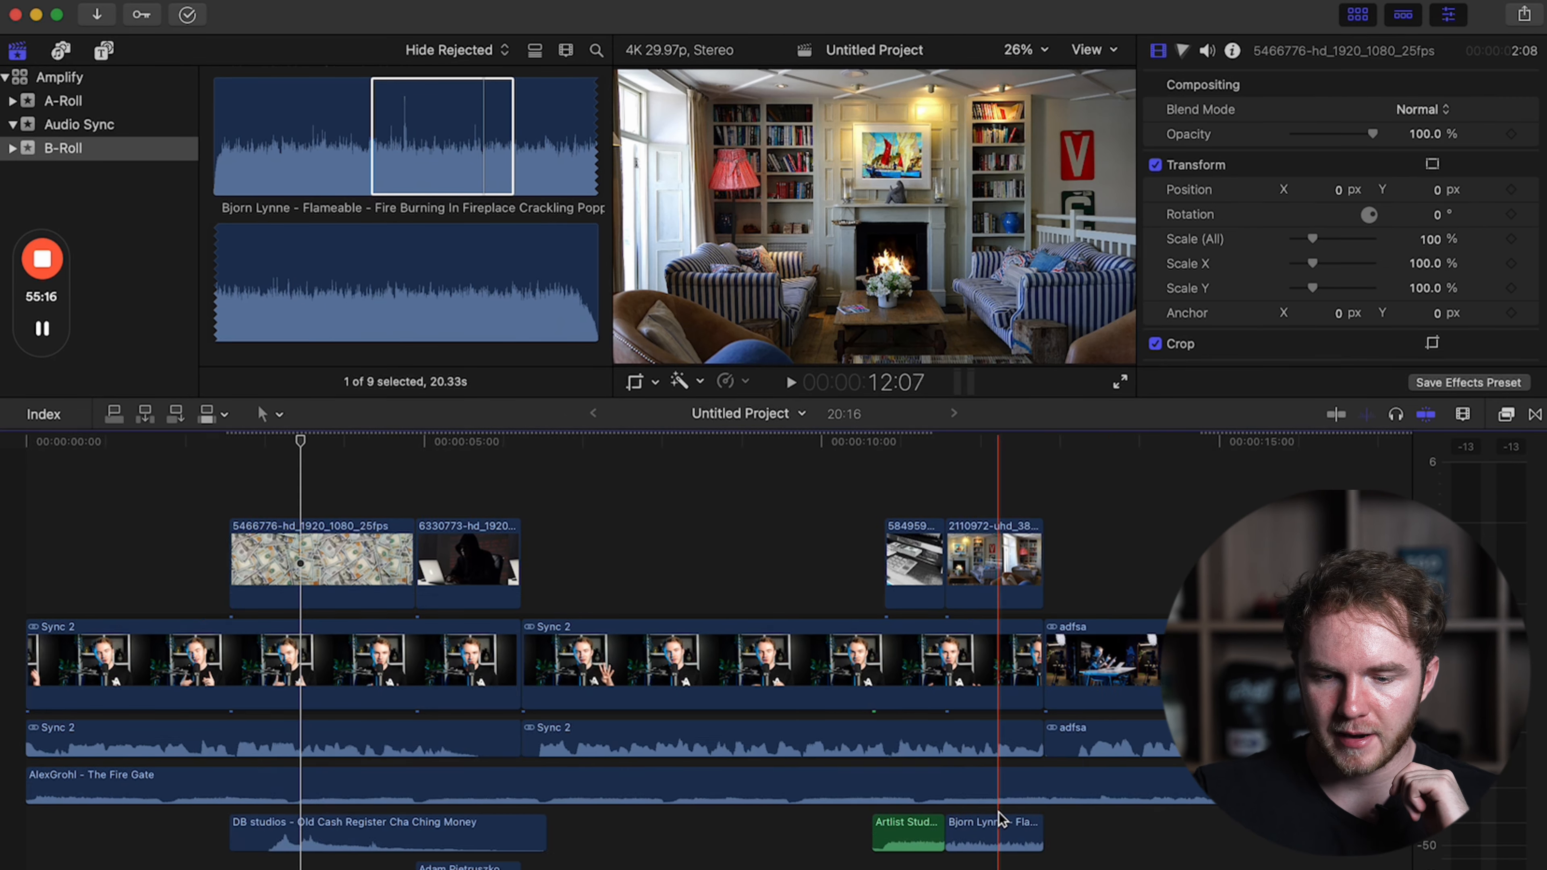
{"action": "key", "text": "super+equal"}
{"action": "key", "text": "super+equal"}
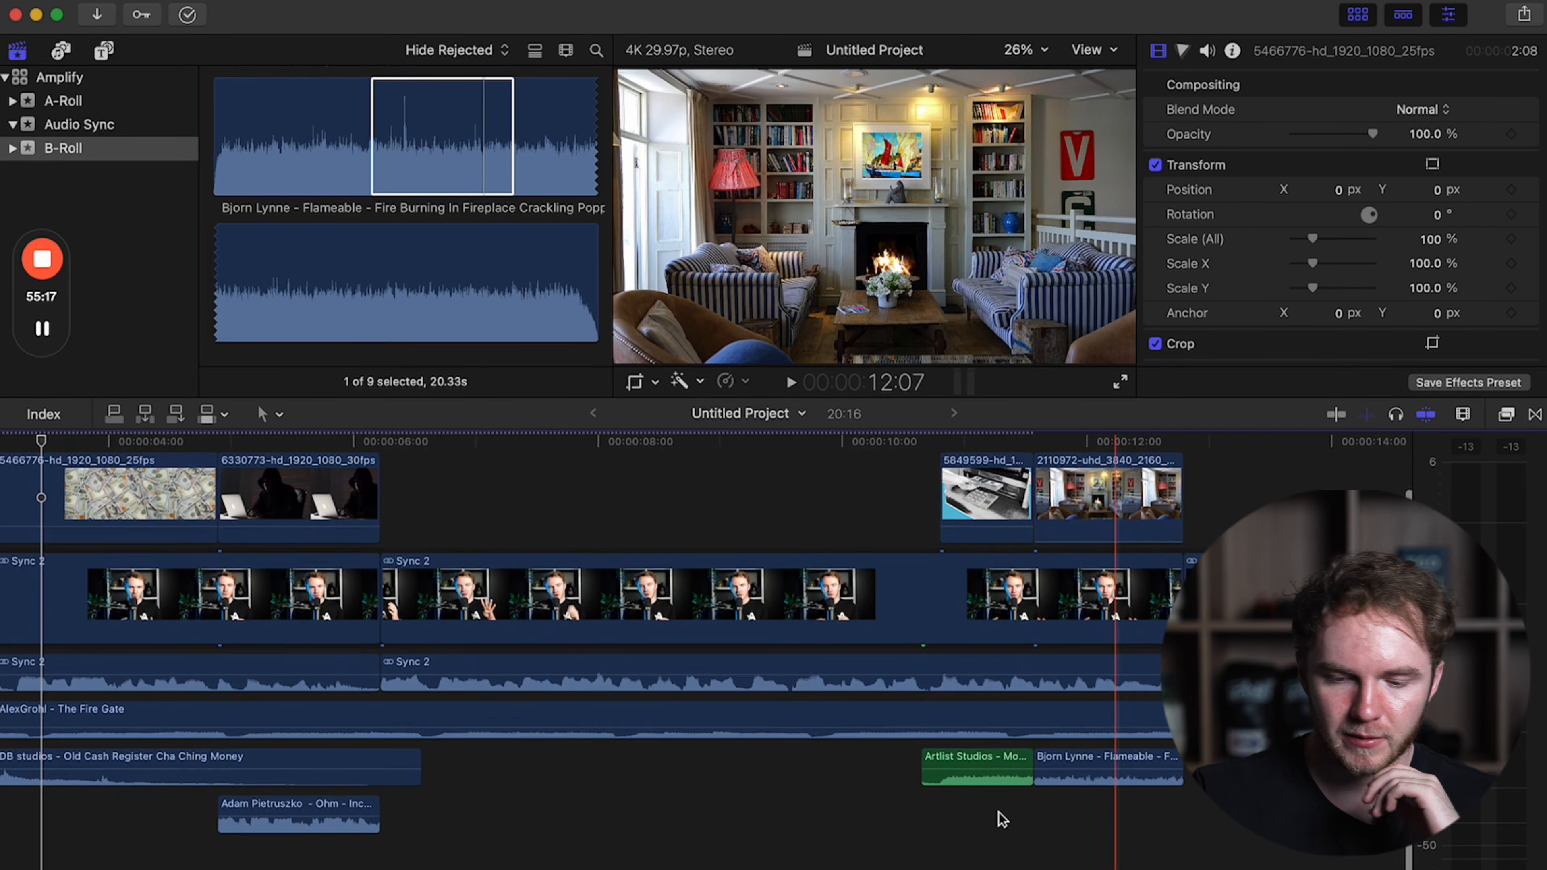
Play back the timeline from before the dollar-bill clip through the living-room clip to check the sound effects.
{"action": "scroll", "coordinate": [999, 813], "scroll_direction": "left", "scroll_amount": 5}
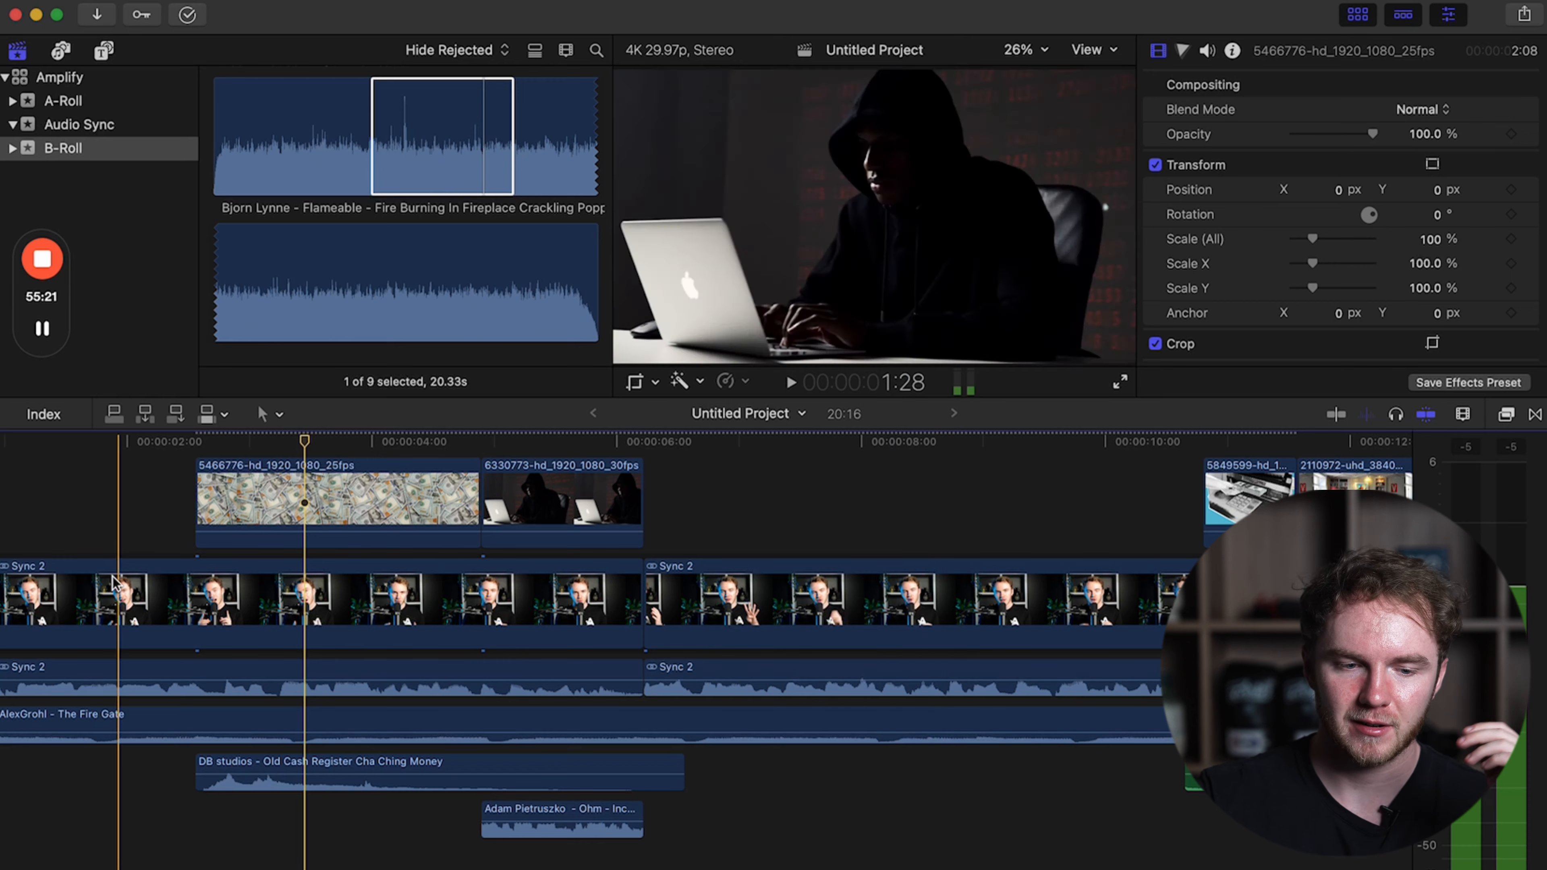
{"action": "left_click", "coordinate": [116, 527]}
{"action": "key", "text": "space"}
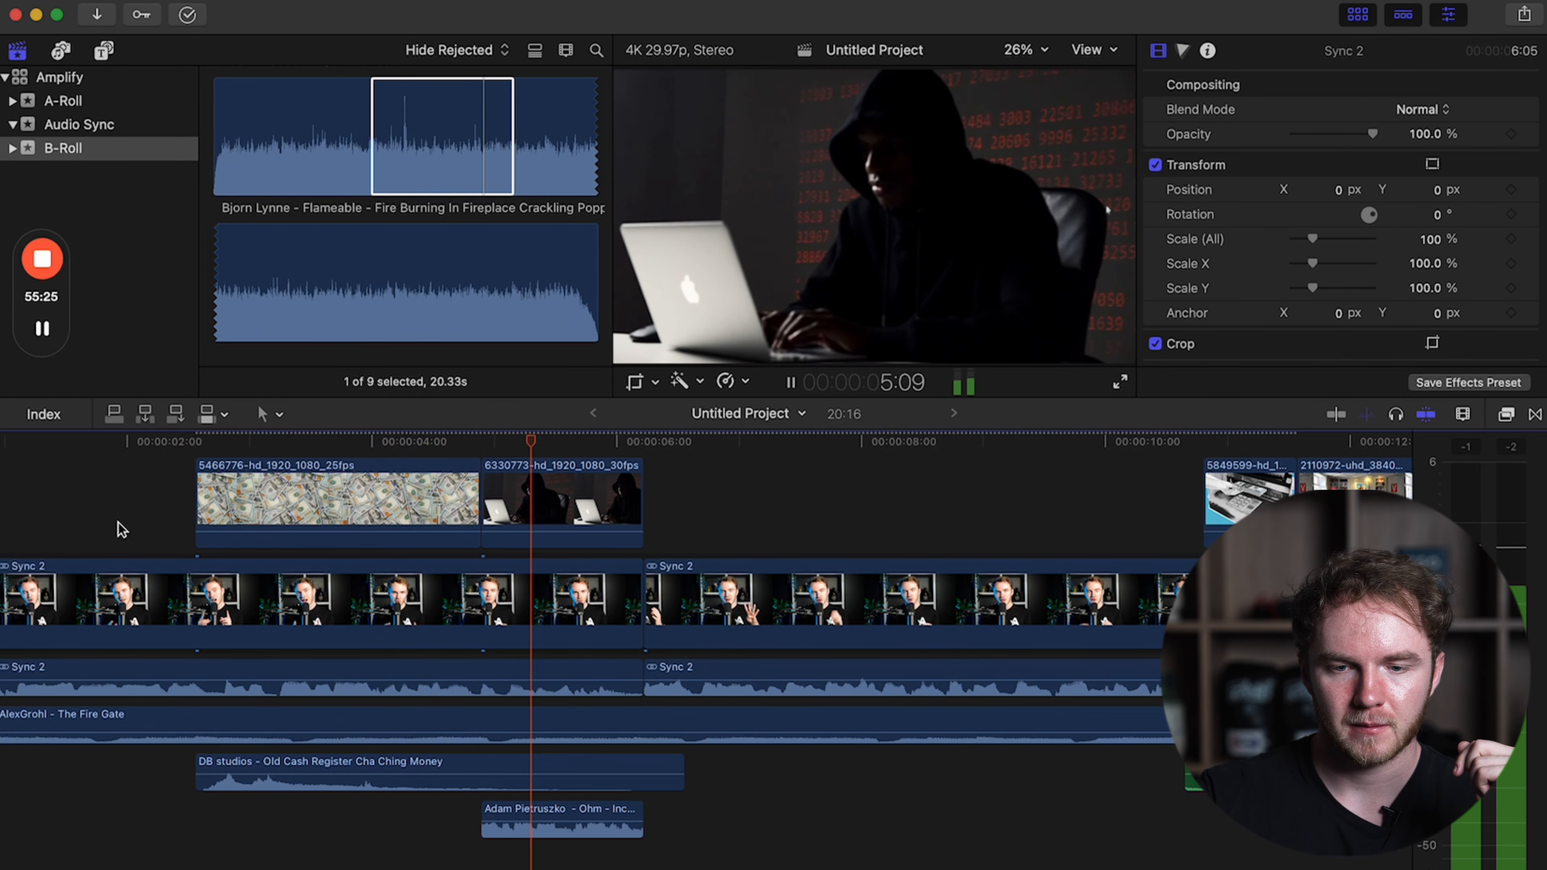
{"action": "left_click", "coordinate": [1139, 512]}
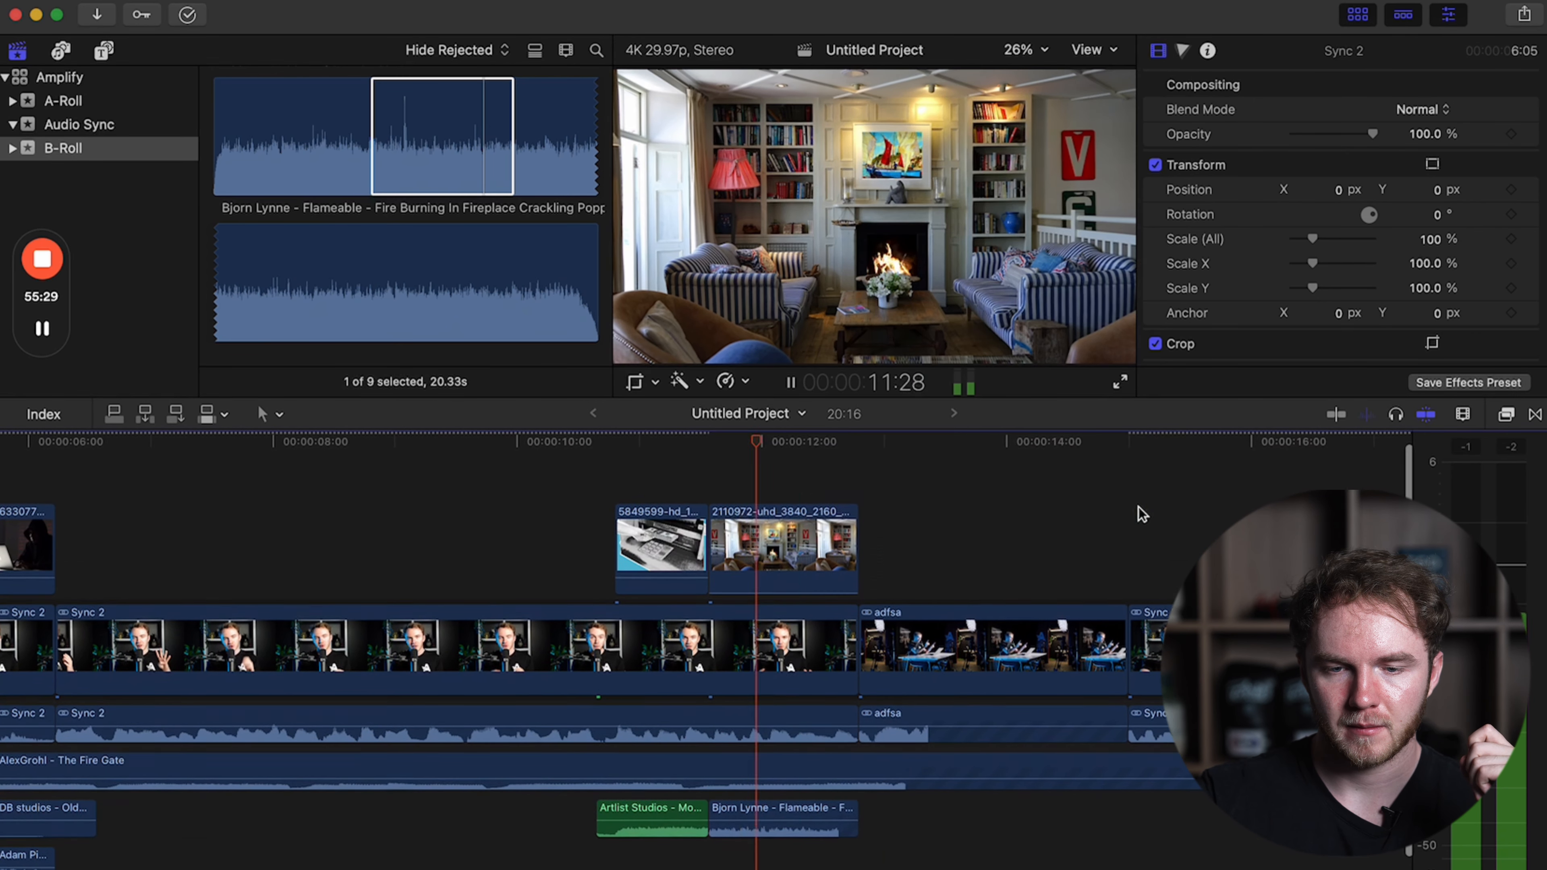
{"action": "key", "text": "space"}
Extend the fireplace and money counter sounds slightly past the cut between clips 5849599 and 2110972 and add short fades.
{"action": "key", "text": "super+equal"}
{"action": "scroll", "coordinate": [1140, 515], "scroll_direction": "down", "scroll_amount": 2}
{"action": "scroll", "coordinate": [1139, 515], "scroll_direction": "left", "scroll_amount": 2}
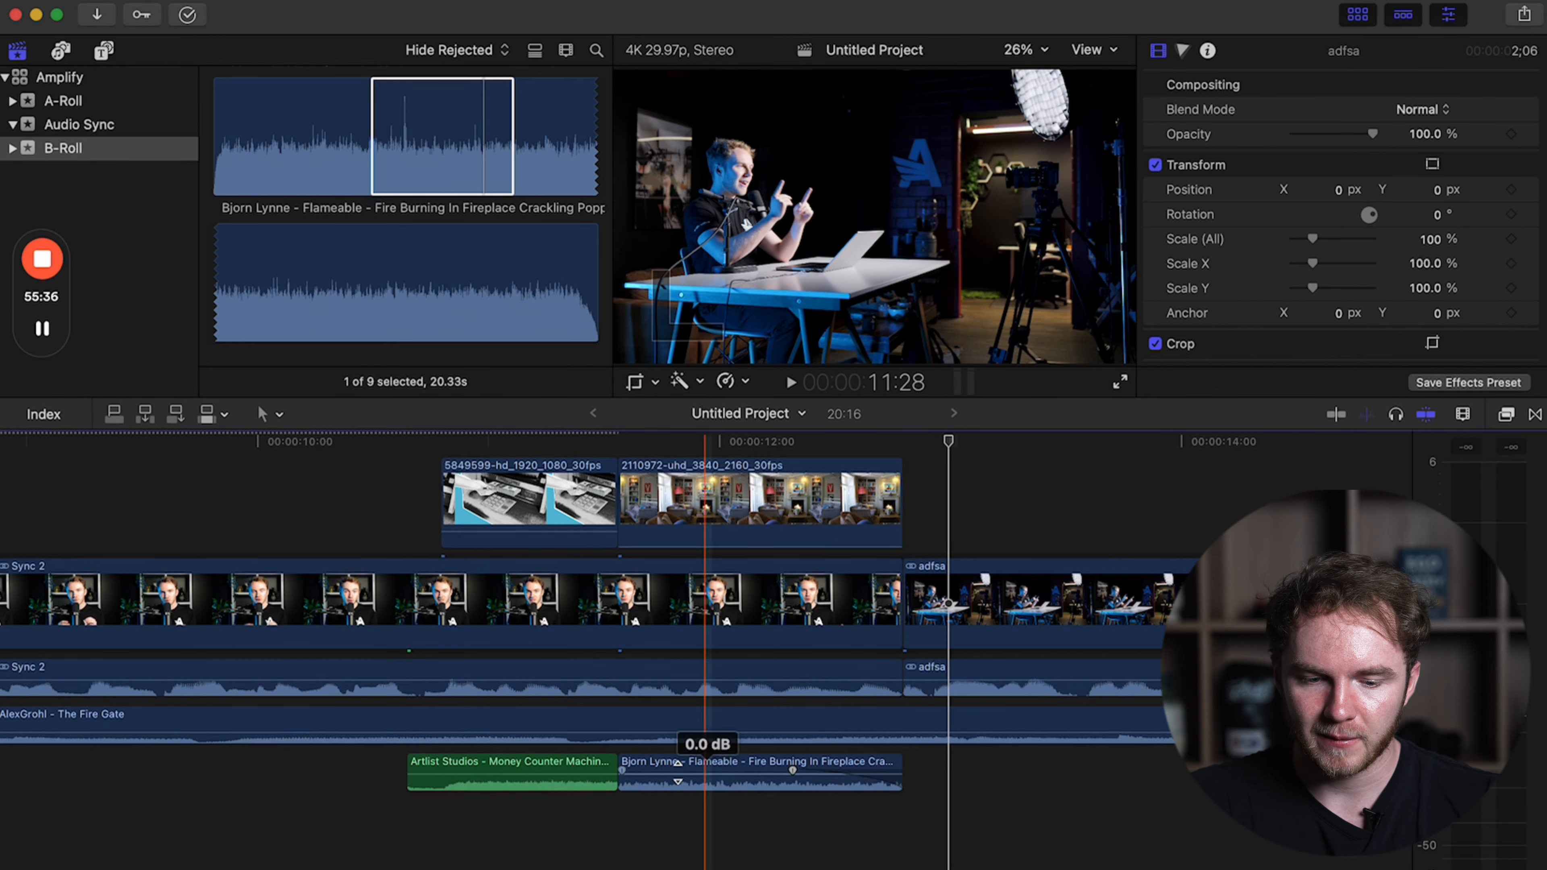
{"action": "left_click", "coordinate": [621, 772]}
{"action": "mouse_move", "coordinate": [615, 773]}
{"action": "left_mouse_down"}
{"action": "mouse_move", "coordinate": [681, 769]}
{"action": "mouse_move", "coordinate": [600, 765]}
{"action": "left_mouse_up"}
{"action": "scroll", "coordinate": [601, 764], "scroll_direction": "left", "scroll_amount": 19}
{"action": "left_click_drag", "start_coordinate": [562, 818], "coordinate": [582, 817]}
Extend the Morse code sound slightly past both ends of clip 6330773 and add a short fade-in to the cash register sound.
{"action": "scroll", "coordinate": [364, 819], "scroll_direction": "left", "scroll_amount": 5}
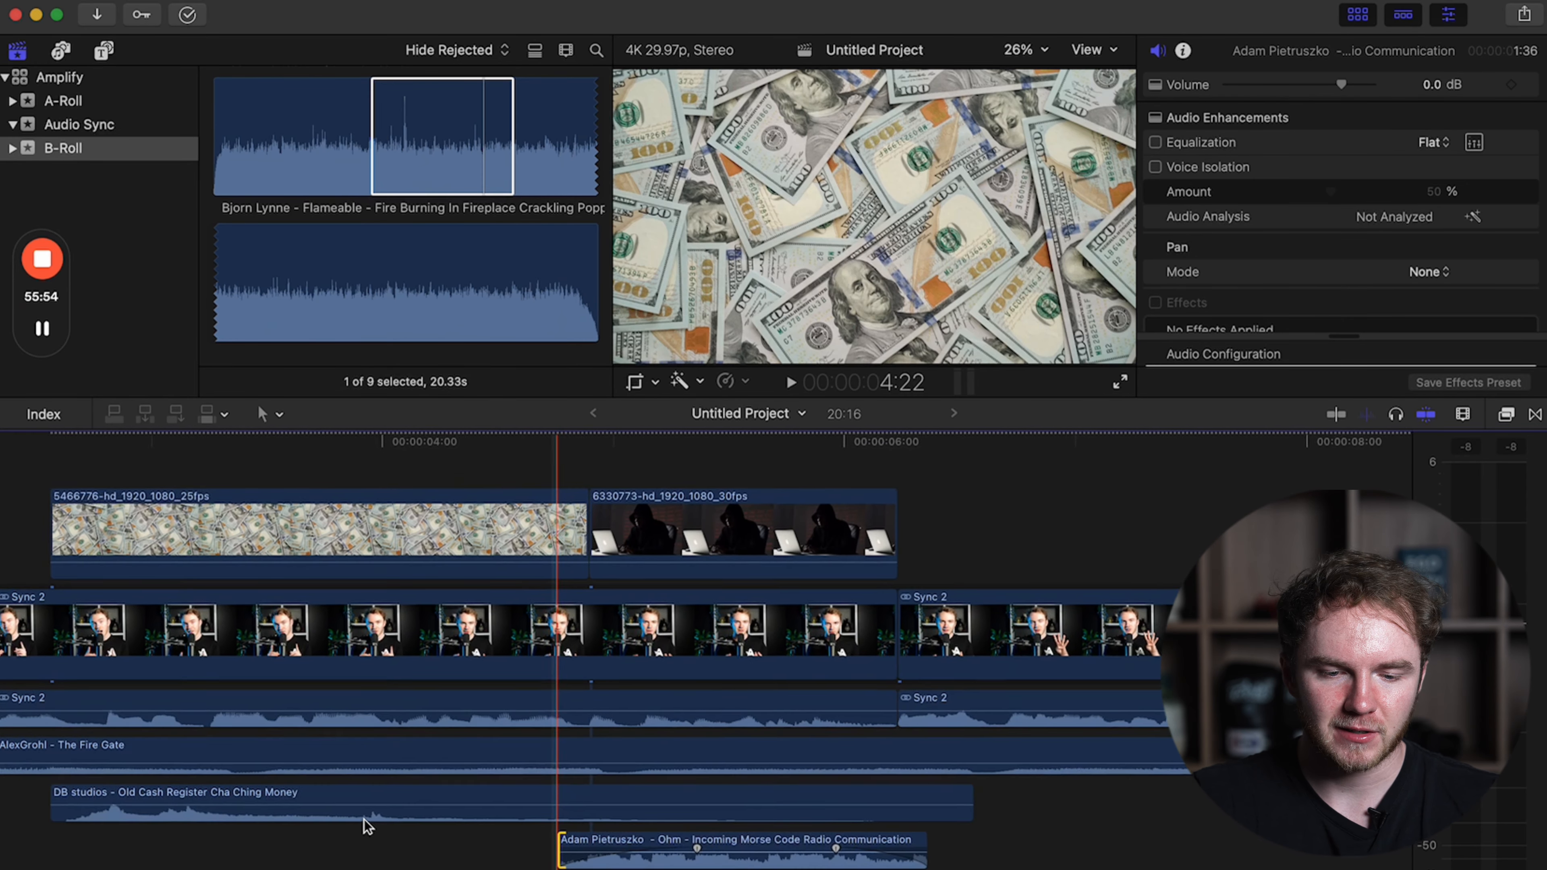
{"action": "scroll", "coordinate": [364, 819], "scroll_direction": "left", "scroll_amount": 2}
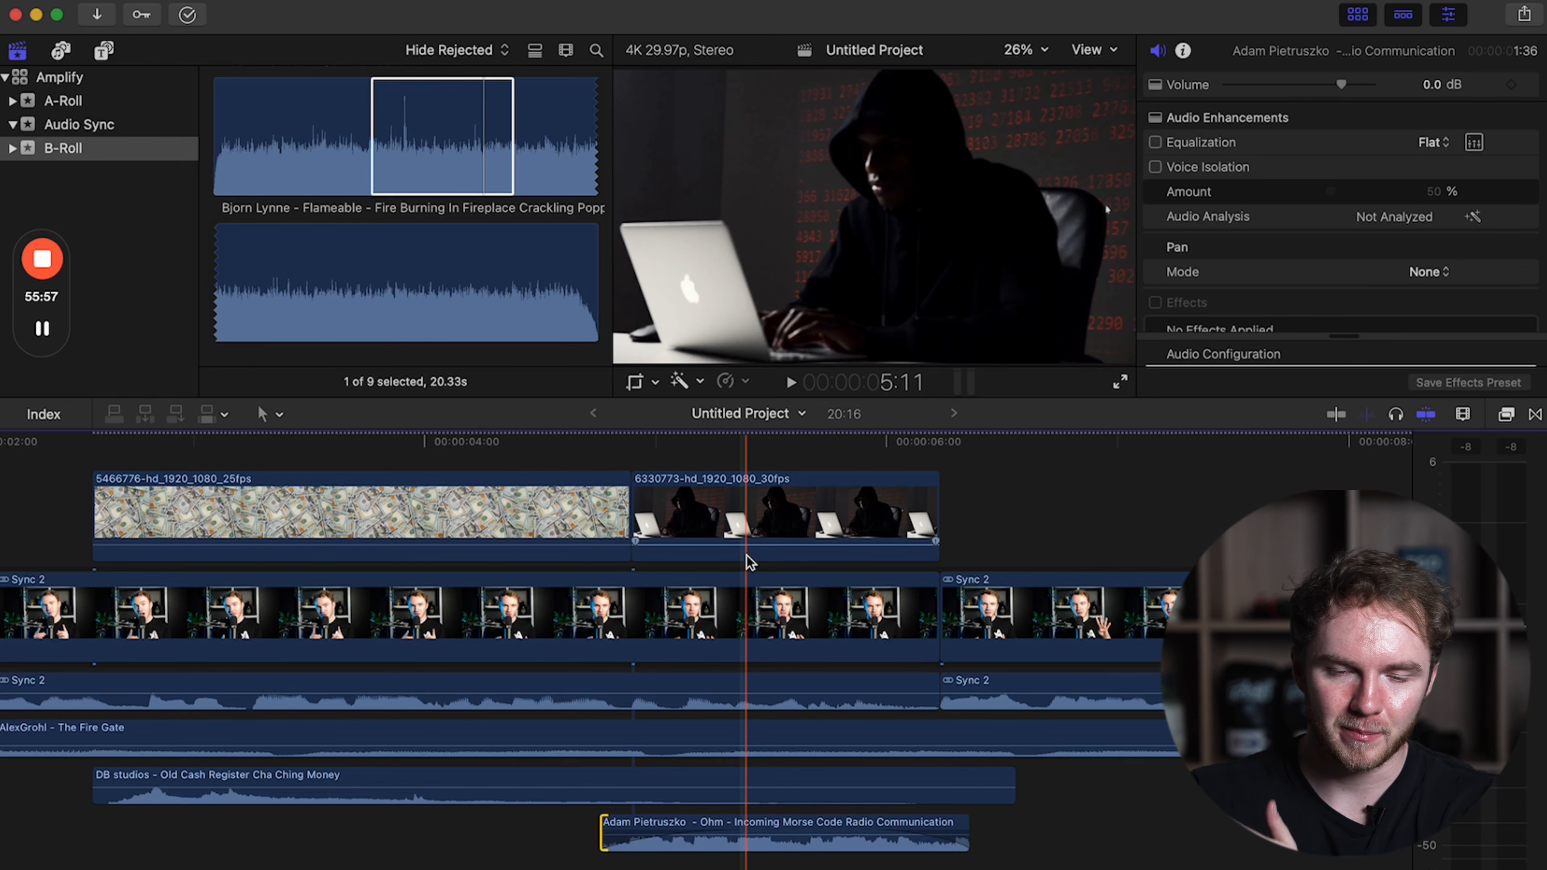
{"action": "scroll", "coordinate": [504, 781], "scroll_direction": "left", "scroll_amount": 3}
{"action": "left_click_drag", "start_coordinate": [152, 771], "coordinate": [174, 770]}
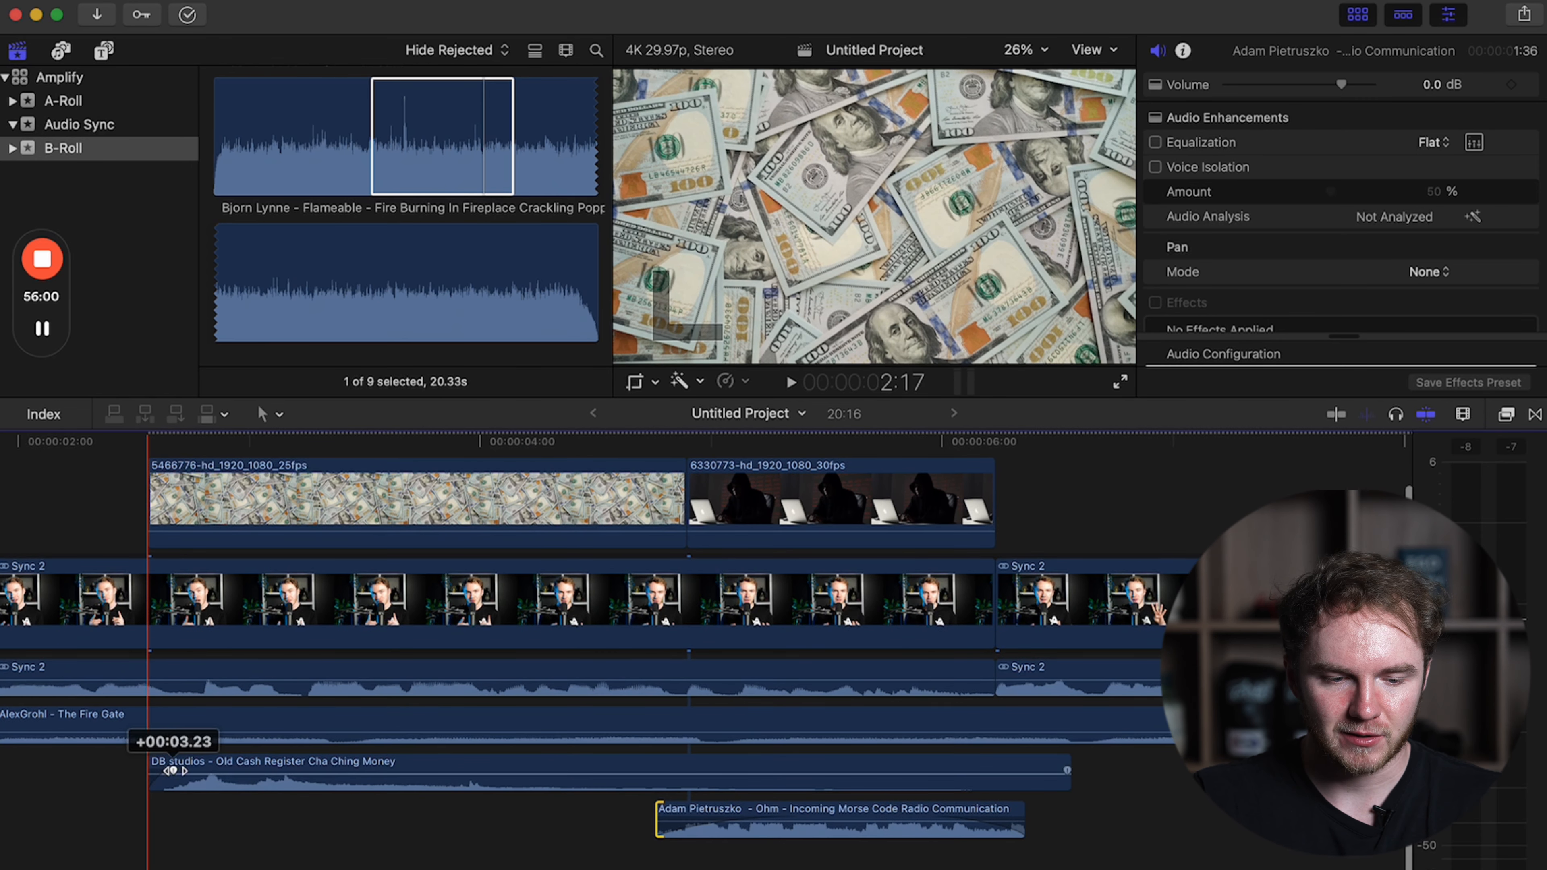
Play back the first two B-roll clips and lower the Morse code sound's volume to -17 dB.
{"action": "key", "text": "space"}
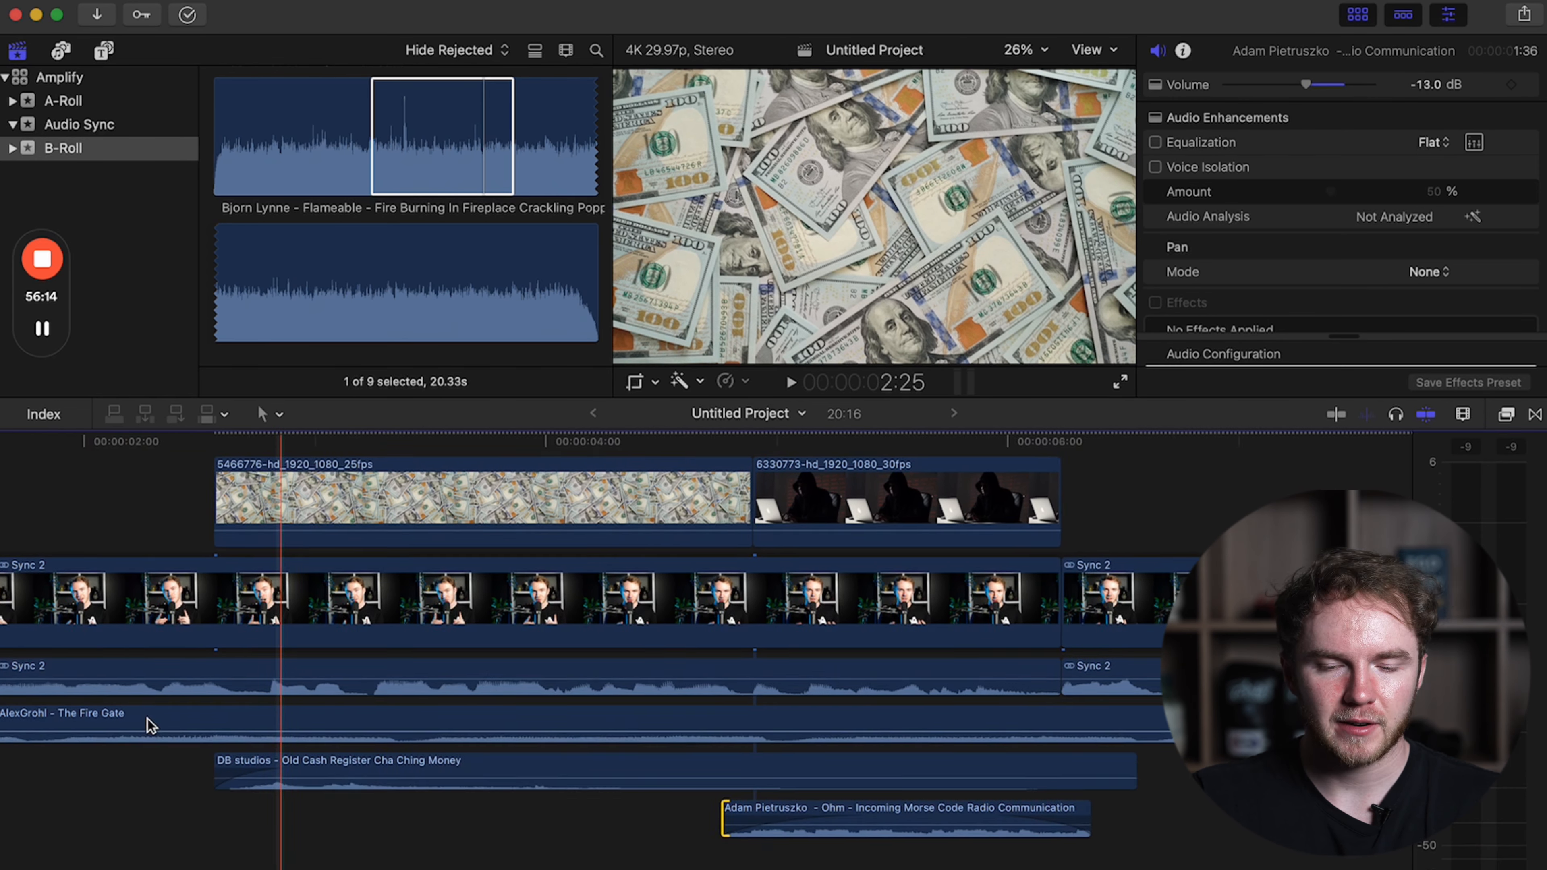
{"action": "key", "text": "super+minus"}
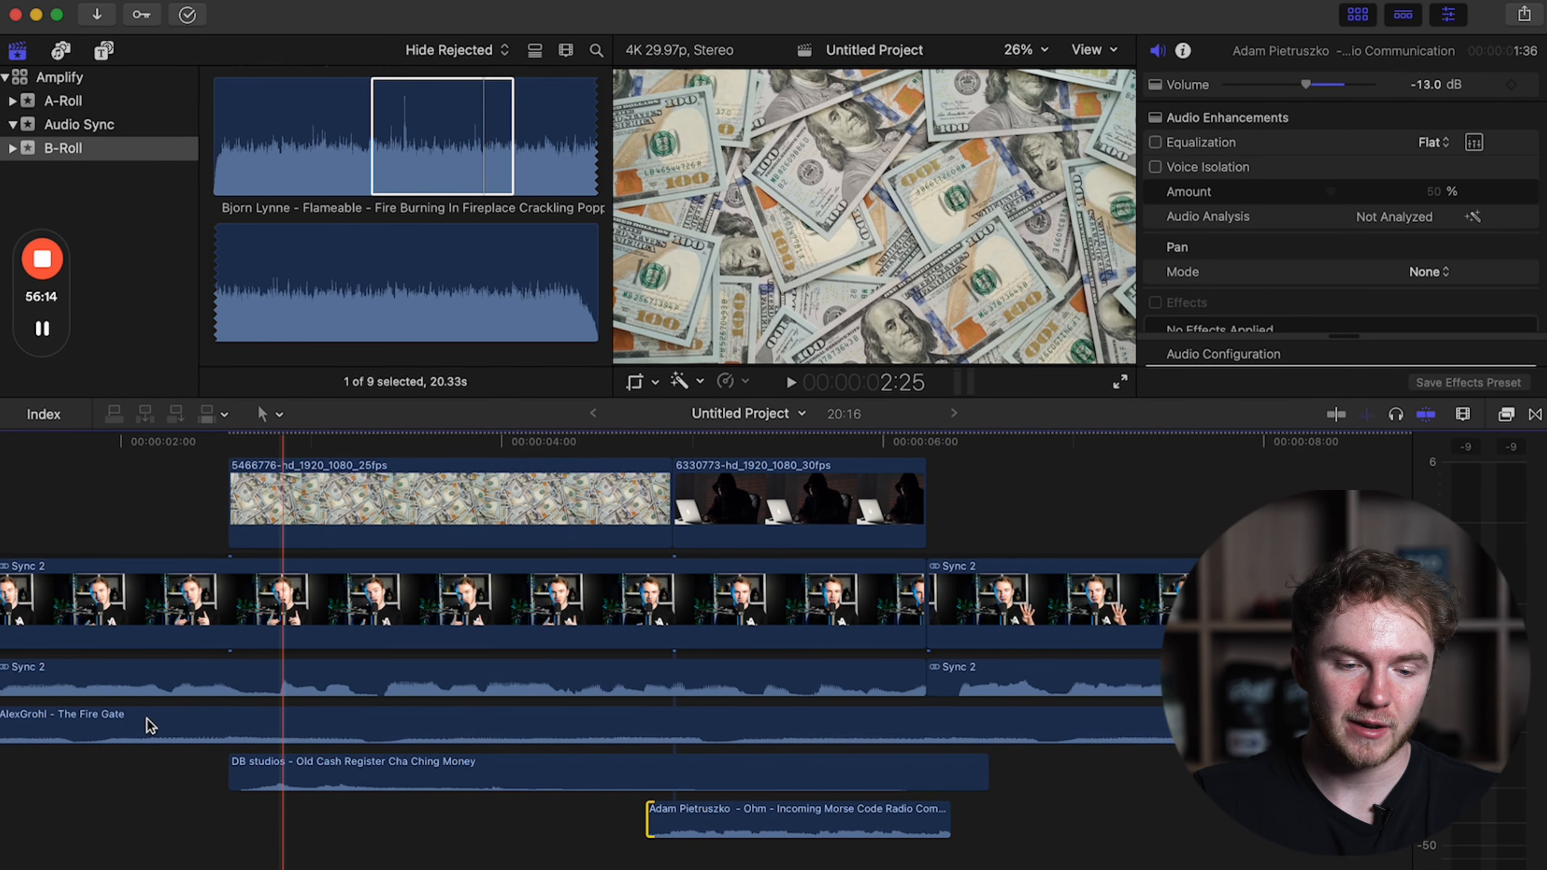
{"action": "left_click", "coordinate": [112, 464]}
{"action": "key", "text": "space"}
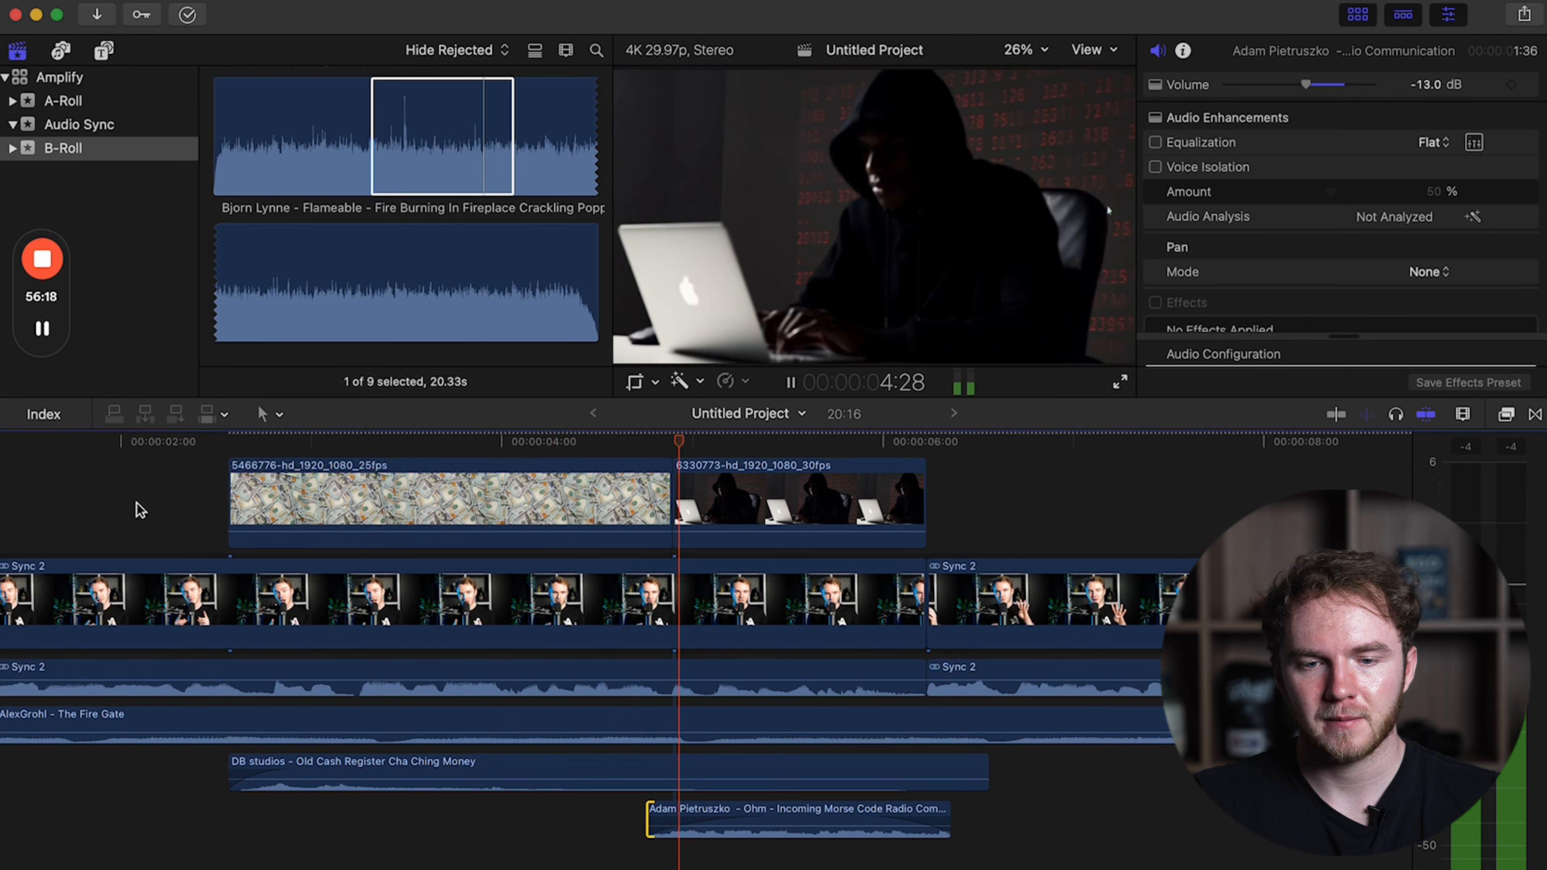
{"action": "scroll", "coordinate": [143, 520], "scroll_direction": "right", "scroll_amount": 6}
{"action": "key", "text": "space"}
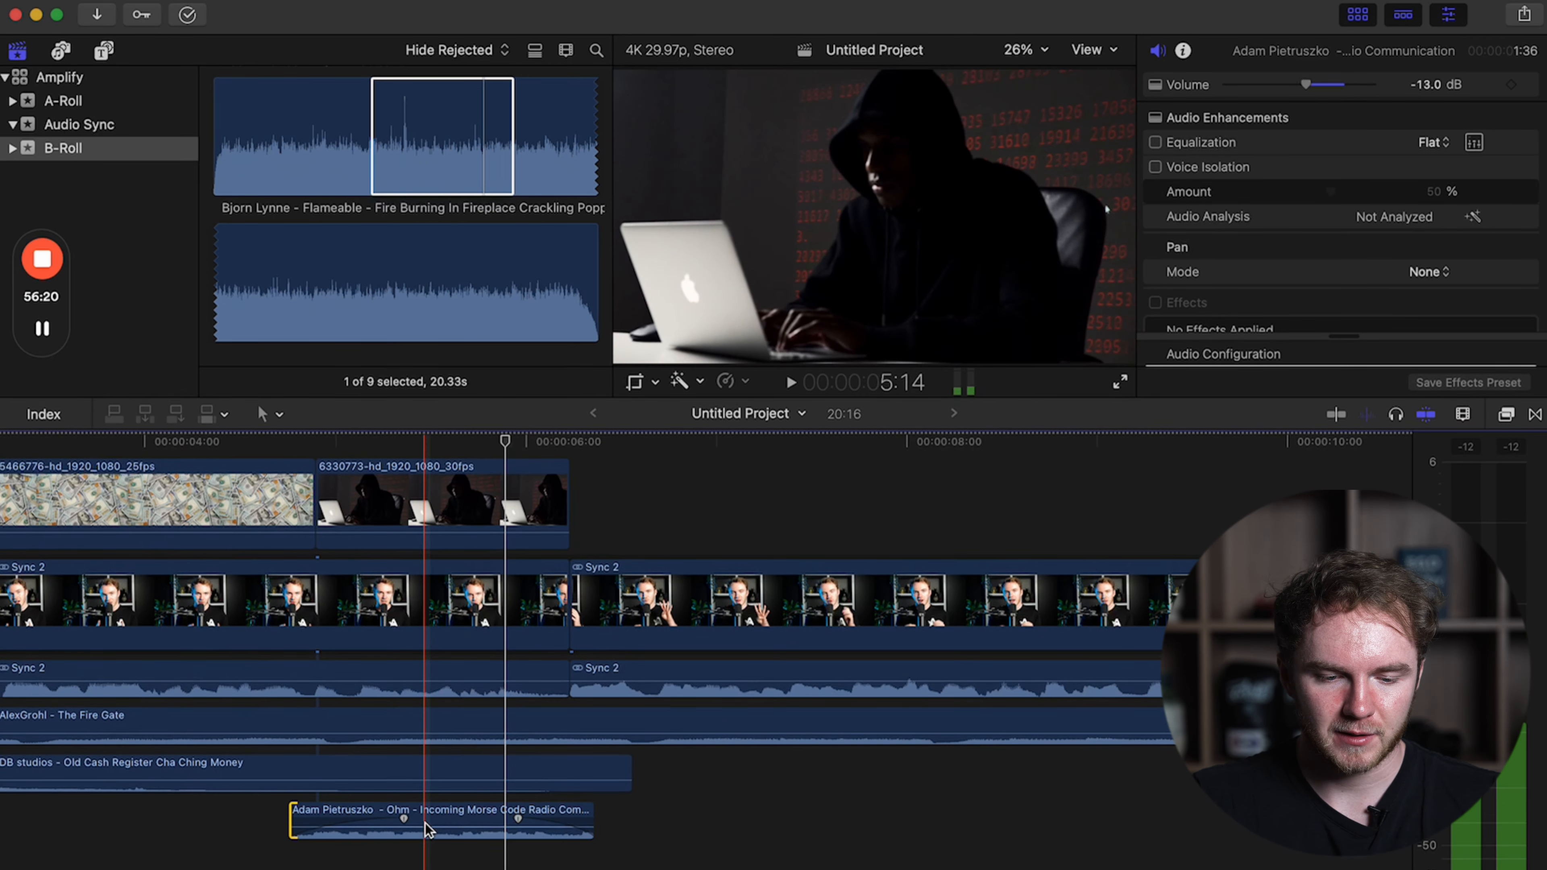
{"action": "left_click", "coordinate": [423, 827]}
{"action": "left_click_drag", "start_coordinate": [423, 827], "coordinate": [423, 834]}
Replay the timeline from before the dollar-bill clip through the living-room clip to judge the sound effect levels.
{"action": "scroll", "coordinate": [271, 585], "scroll_direction": "left", "scroll_amount": 10}
{"action": "key", "text": "space"}
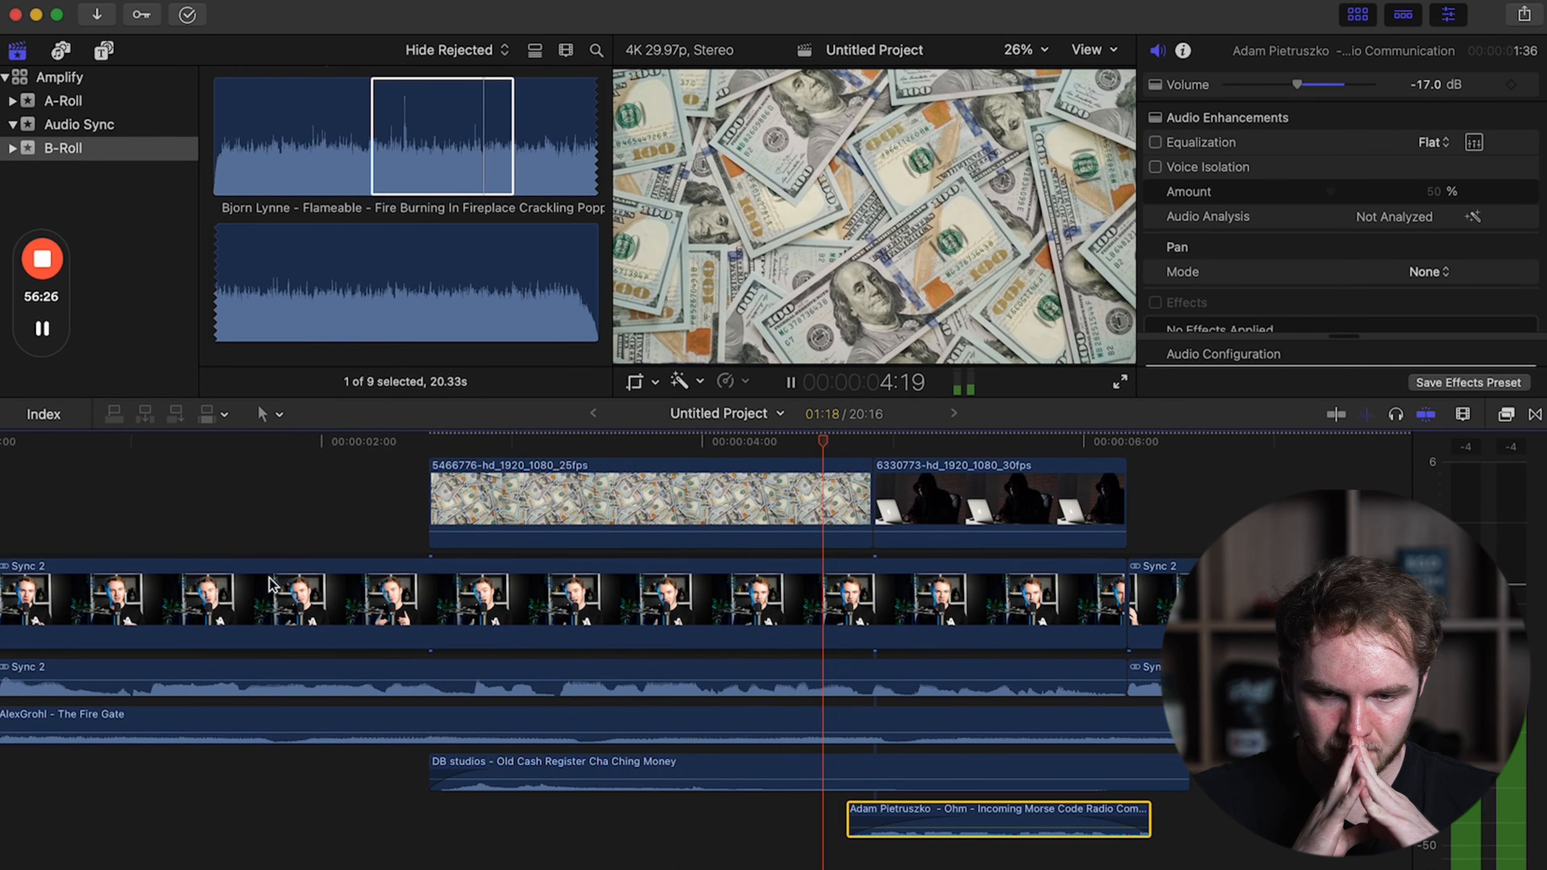
{"action": "scroll", "coordinate": [271, 584], "scroll_direction": "right", "scroll_amount": 15}
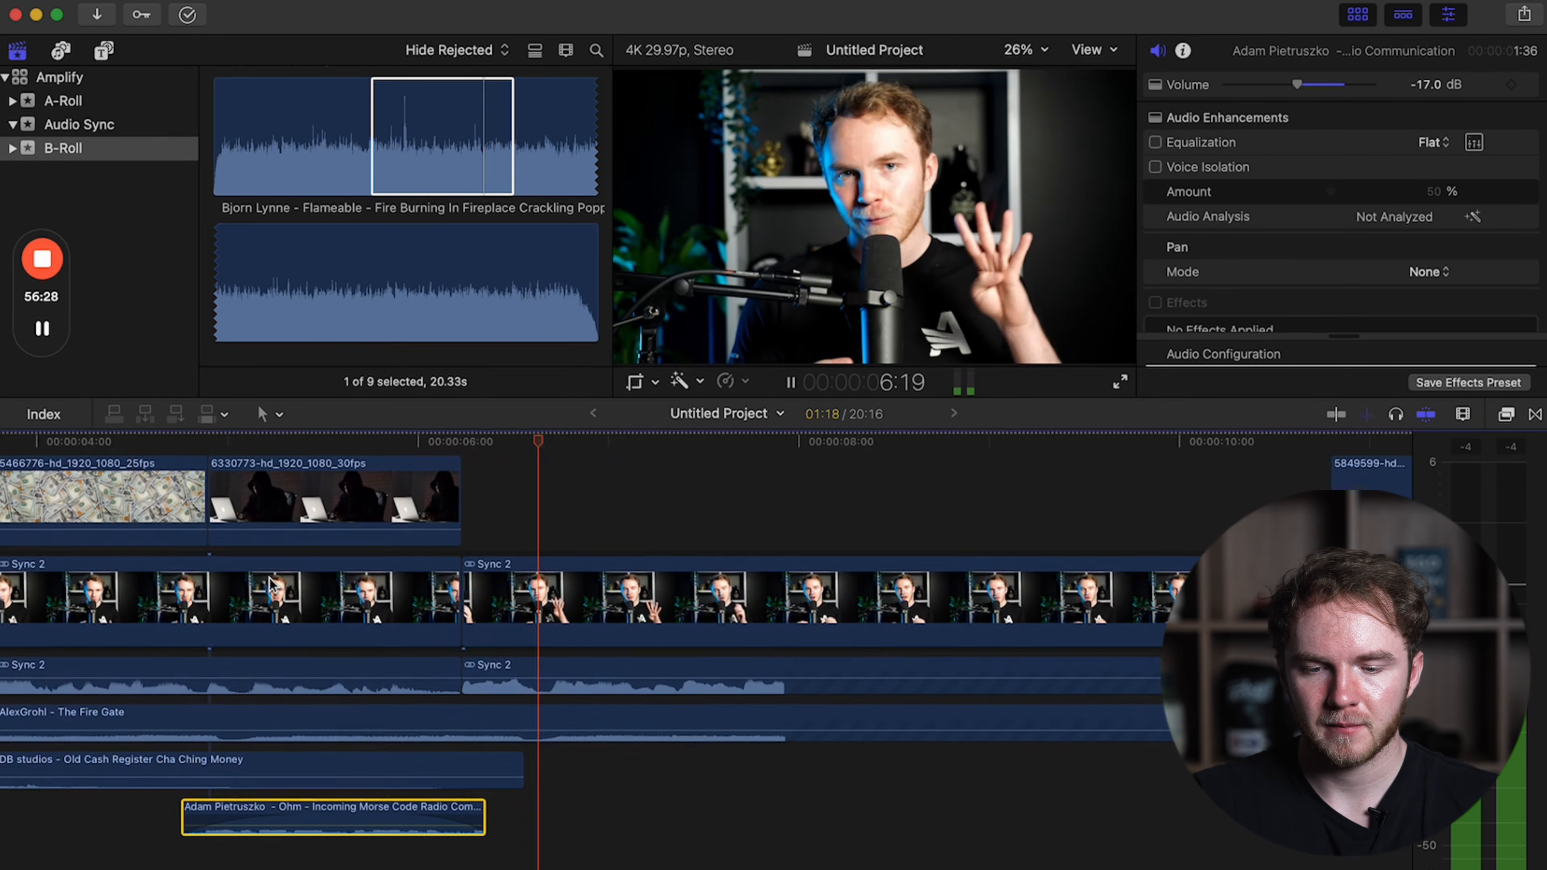
{"action": "left_click", "coordinate": [779, 487]}
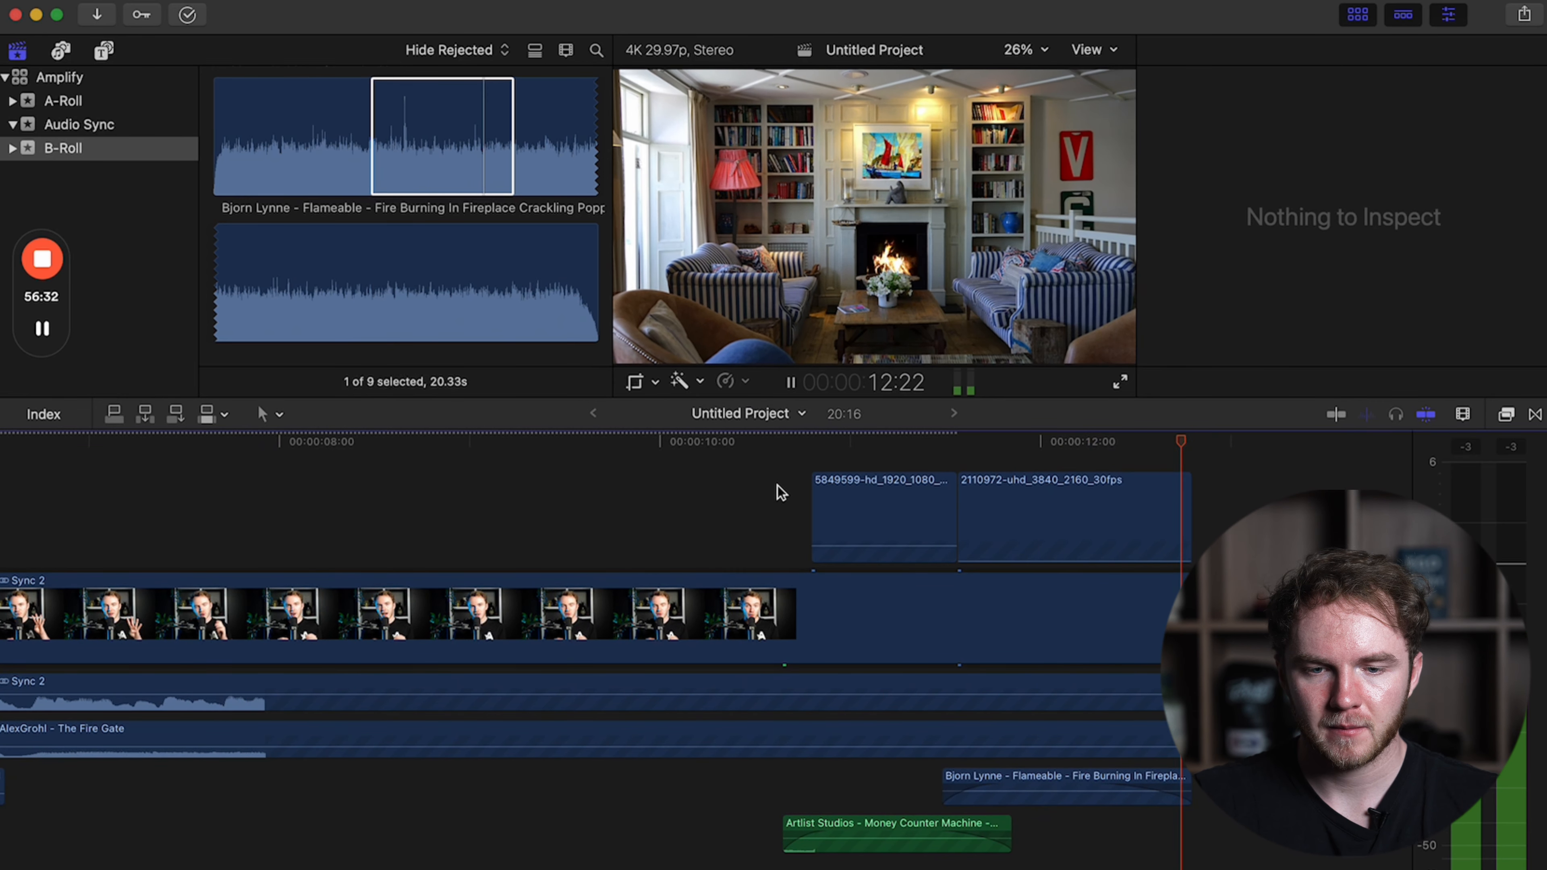
{"action": "scroll", "coordinate": [780, 491], "scroll_direction": "right", "scroll_amount": 4}
{"action": "left_click", "coordinate": [908, 567]}
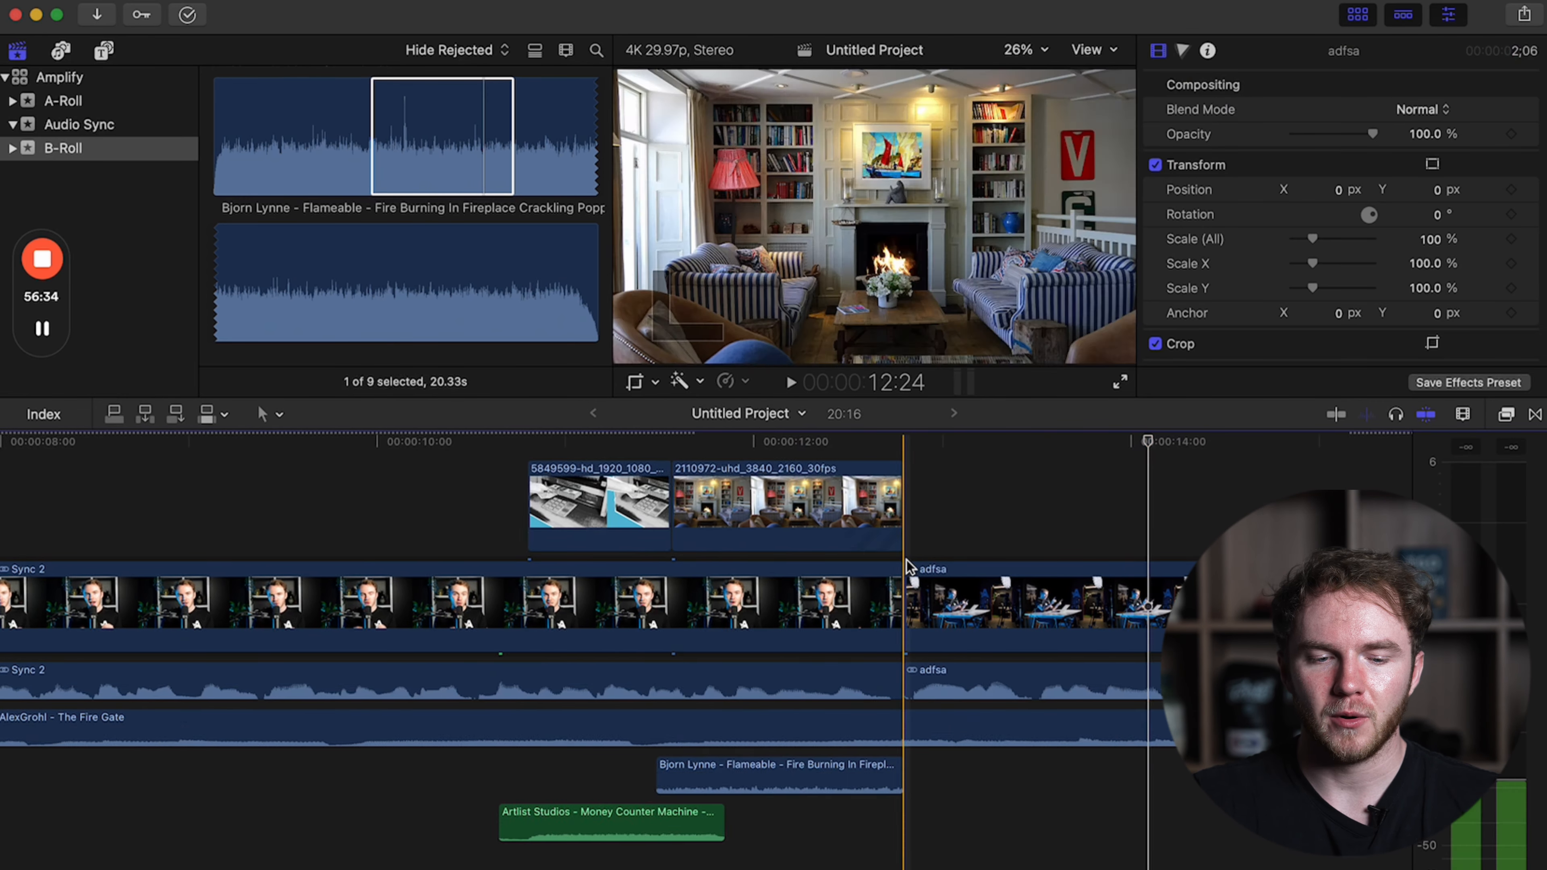
Delete the Morse code sound under the hooded-hacker clip 6330773.
{"action": "scroll", "coordinate": [909, 567], "scroll_direction": "left", "scroll_amount": 10}
{"action": "scroll", "coordinate": [908, 567], "scroll_direction": "left", "scroll_amount": 3}
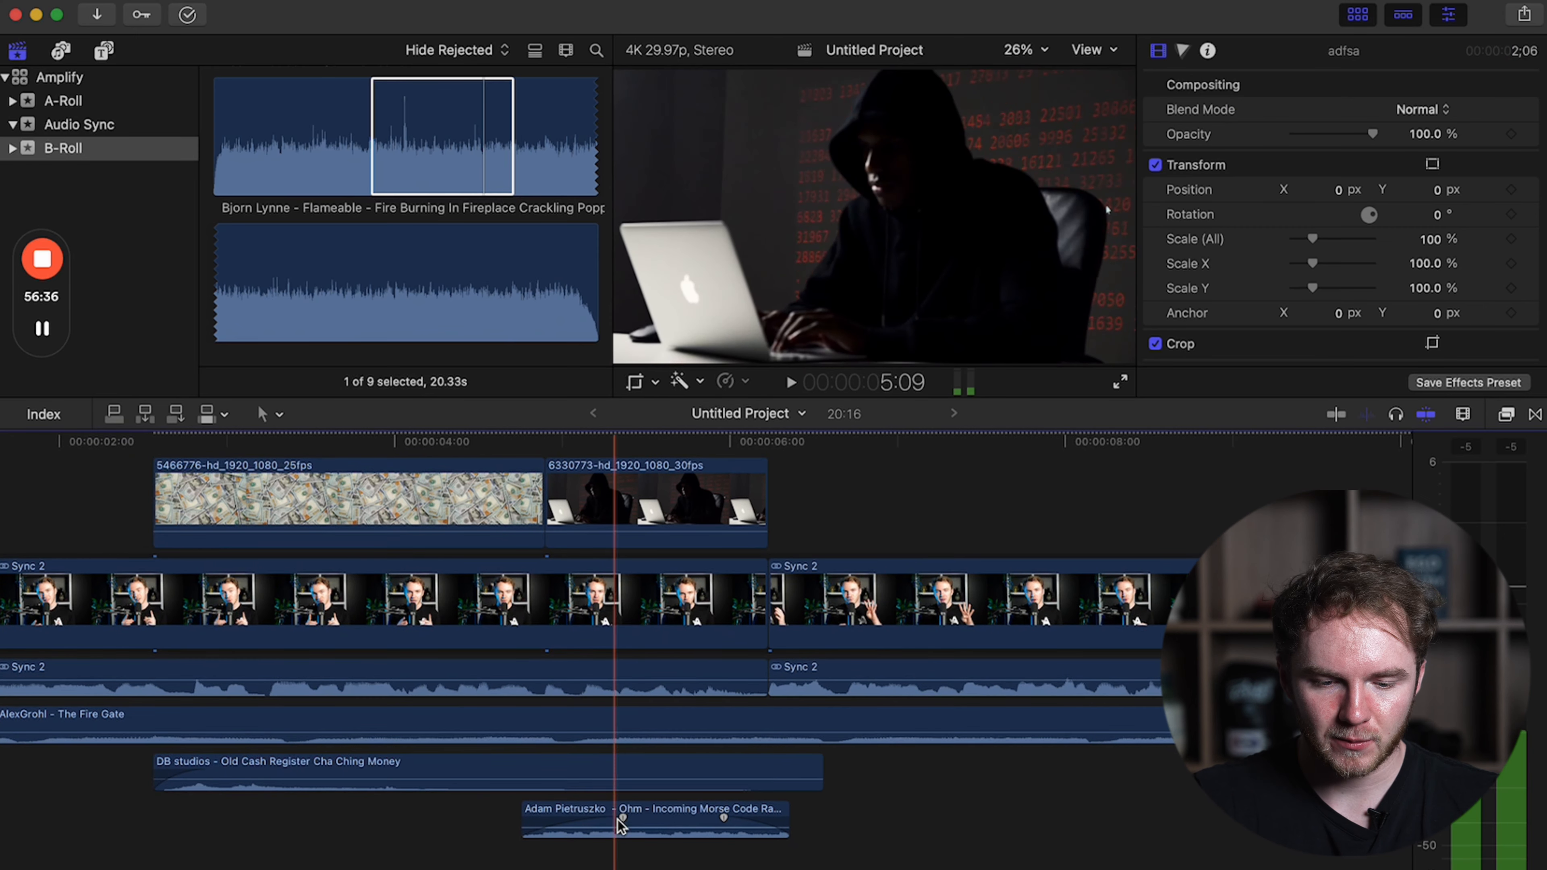
{"action": "left_click", "coordinate": [626, 816]}
{"action": "key", "text": "Delete"}
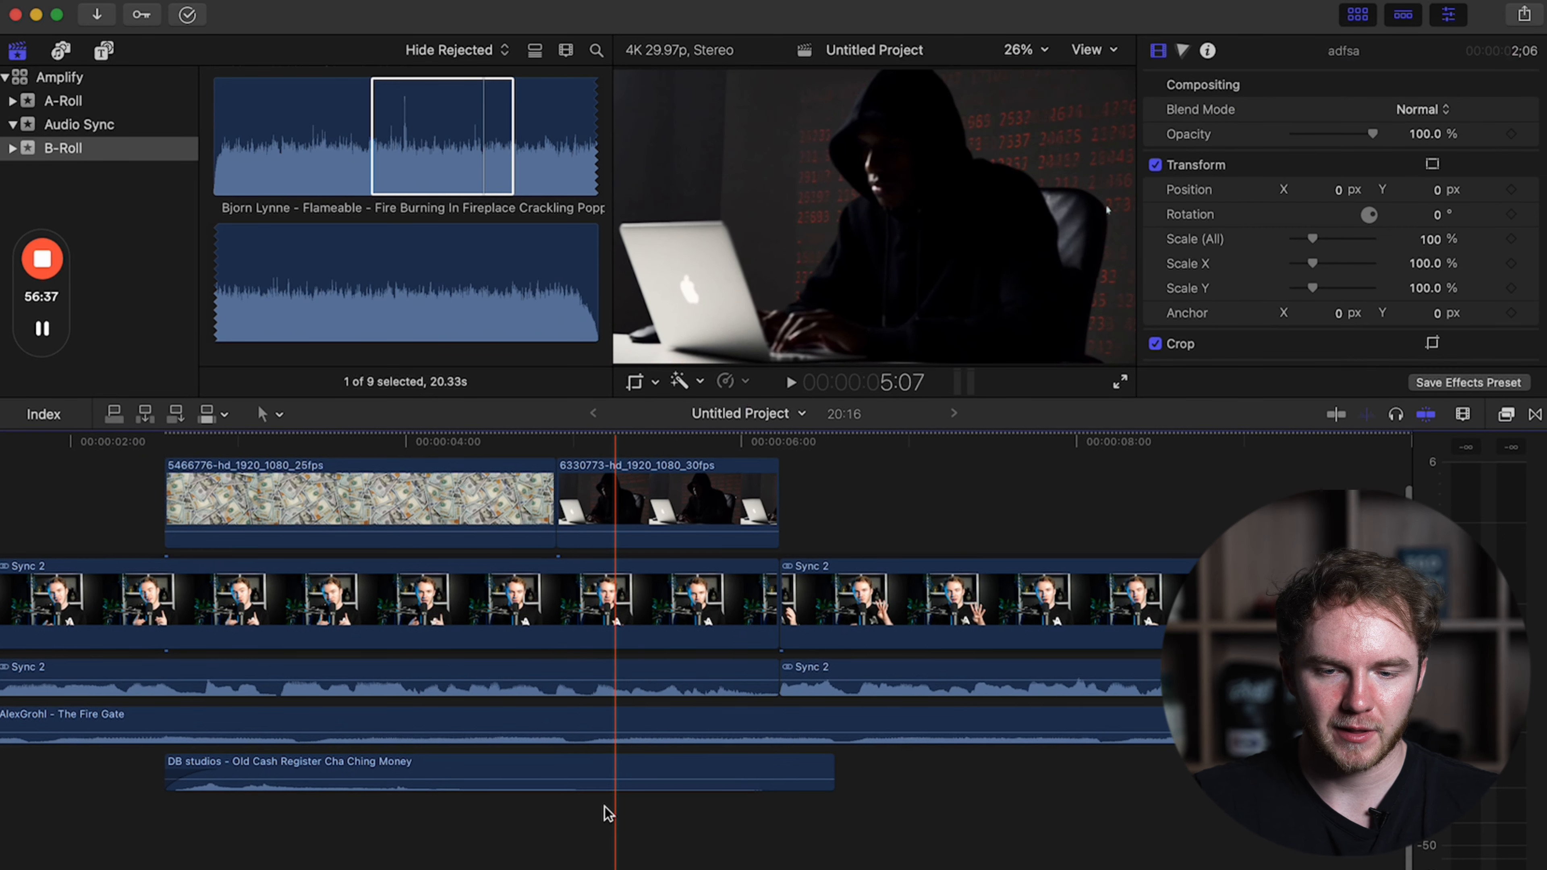
{"action": "left_click", "coordinate": [131, 745]}
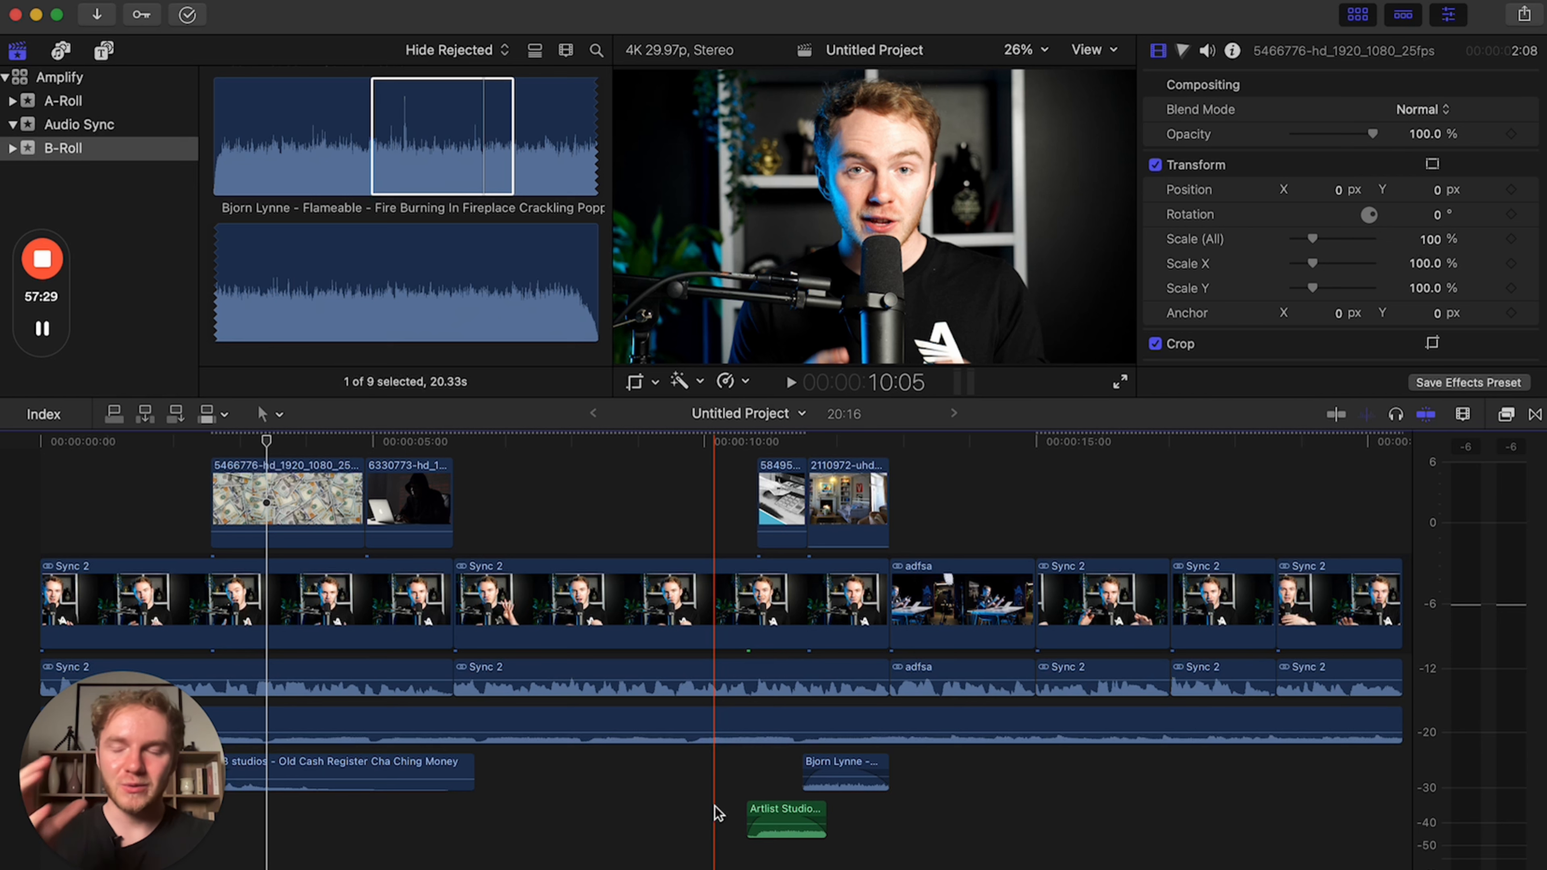
Overlap the expanded audio of the first two Sync 2 clips by extending both edges slightly past their shared cut.
{"action": "scroll", "coordinate": [714, 807], "scroll_direction": "down", "scroll_amount": 3}
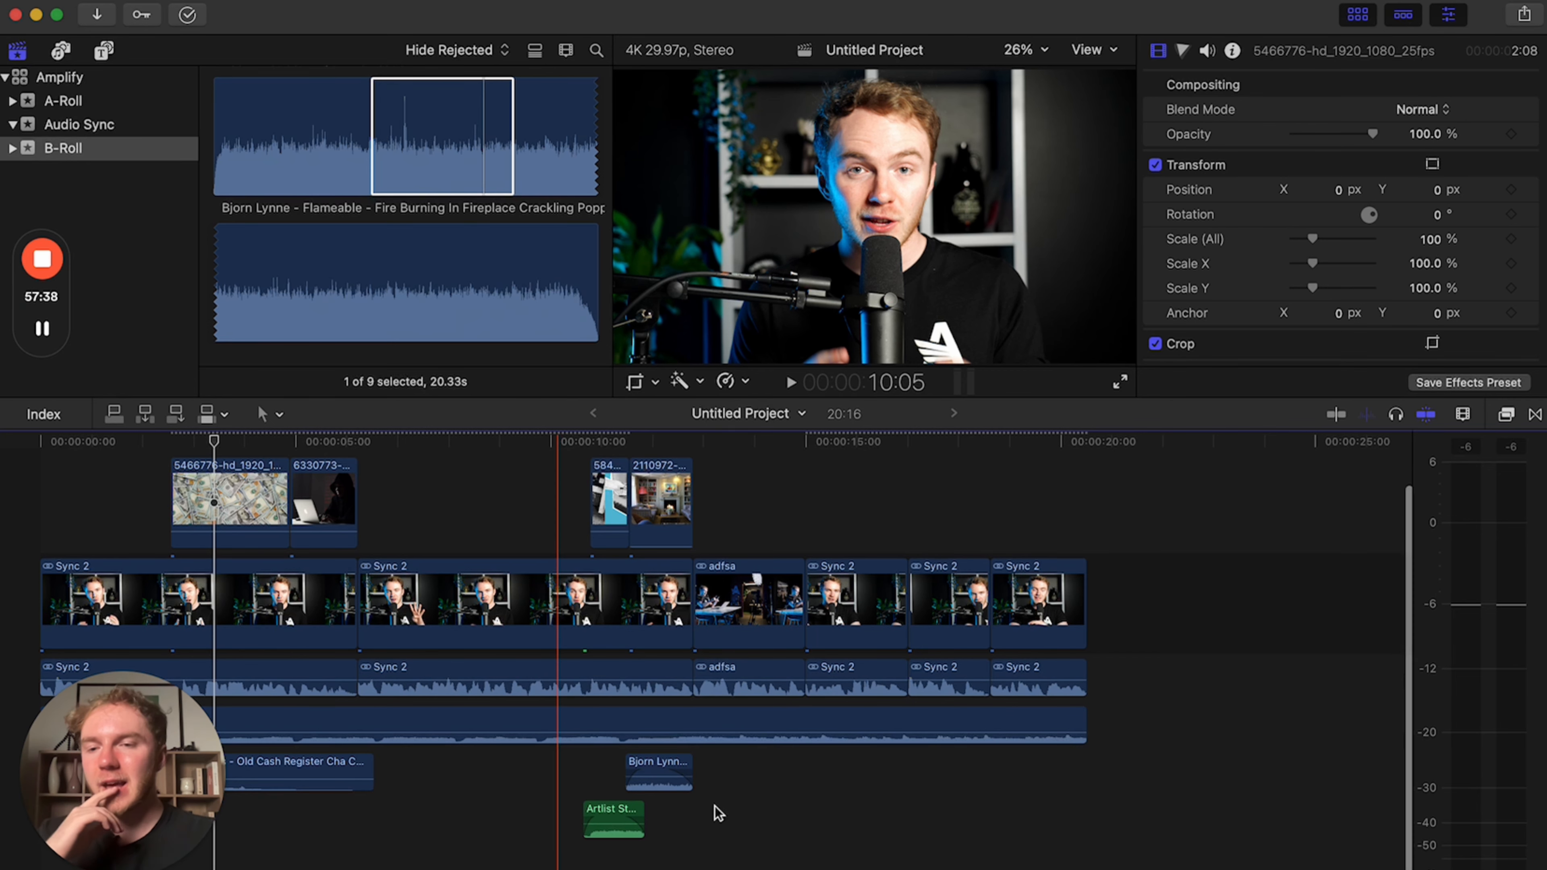
{"action": "scroll", "coordinate": [716, 810], "scroll_direction": "up", "scroll_amount": 5}
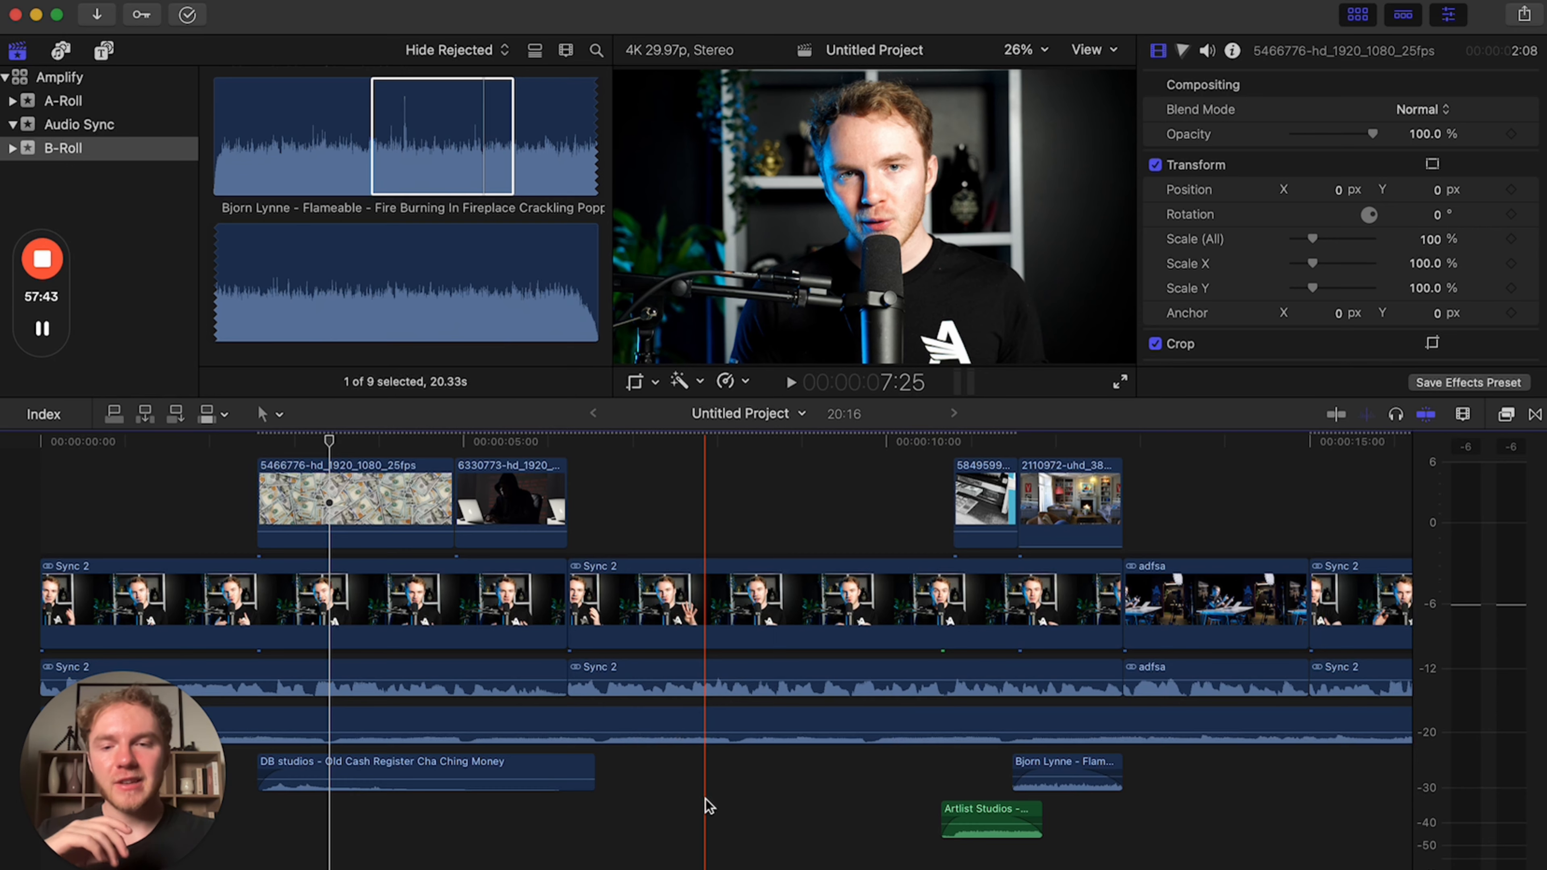
{"action": "scroll", "coordinate": [705, 800], "scroll_direction": "up", "scroll_amount": 5}
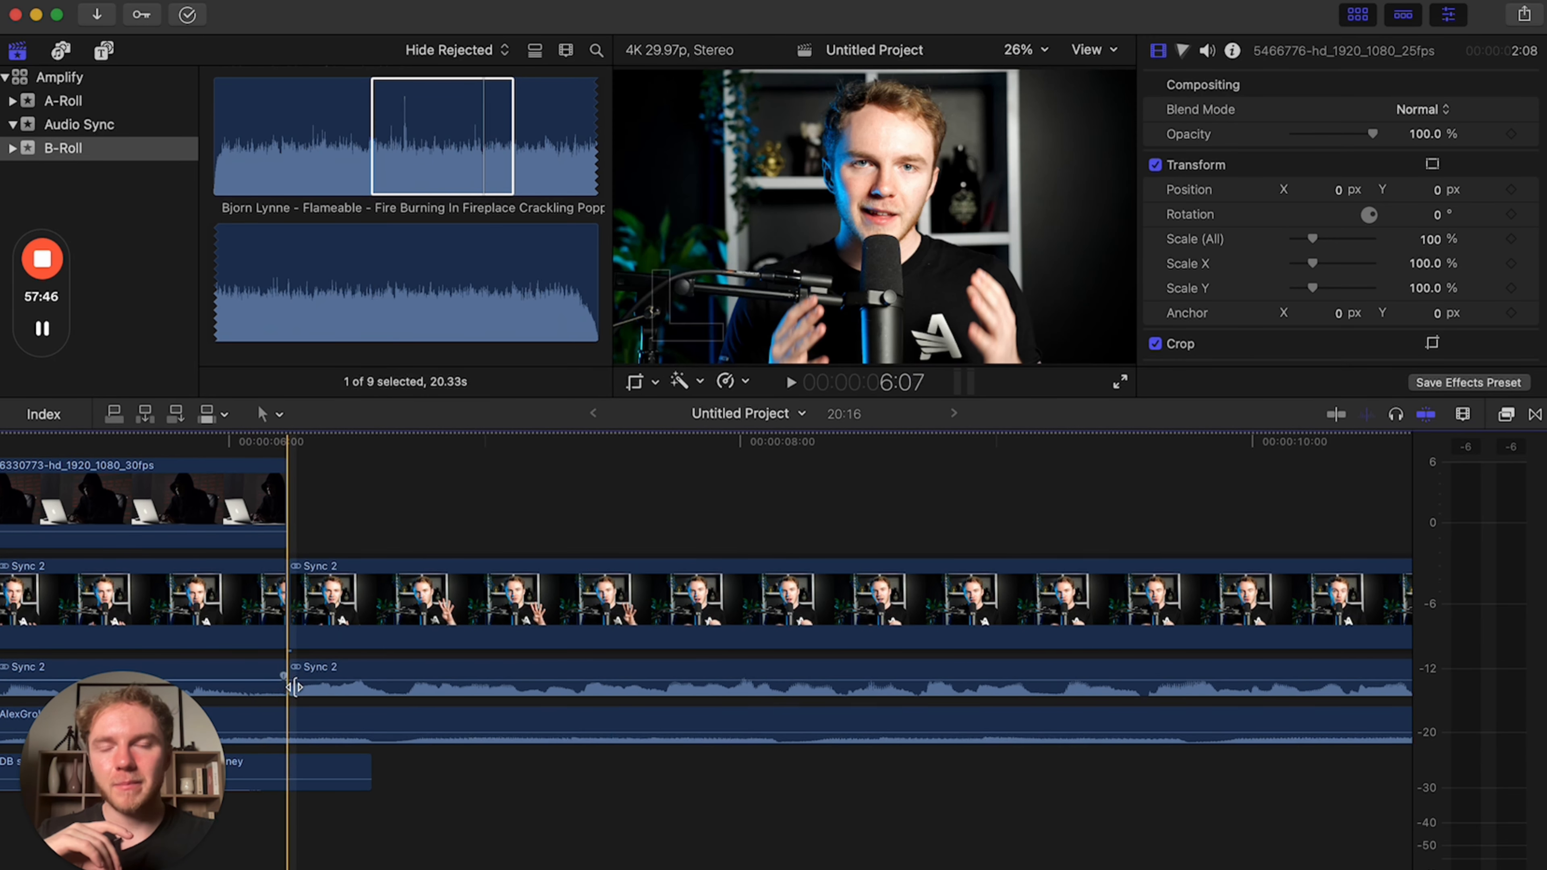
{"action": "key", "text": "super+minus"}
{"action": "key", "text": "super+minus"}
{"action": "scroll", "coordinate": [295, 686], "scroll_direction": "left", "scroll_amount": 10}
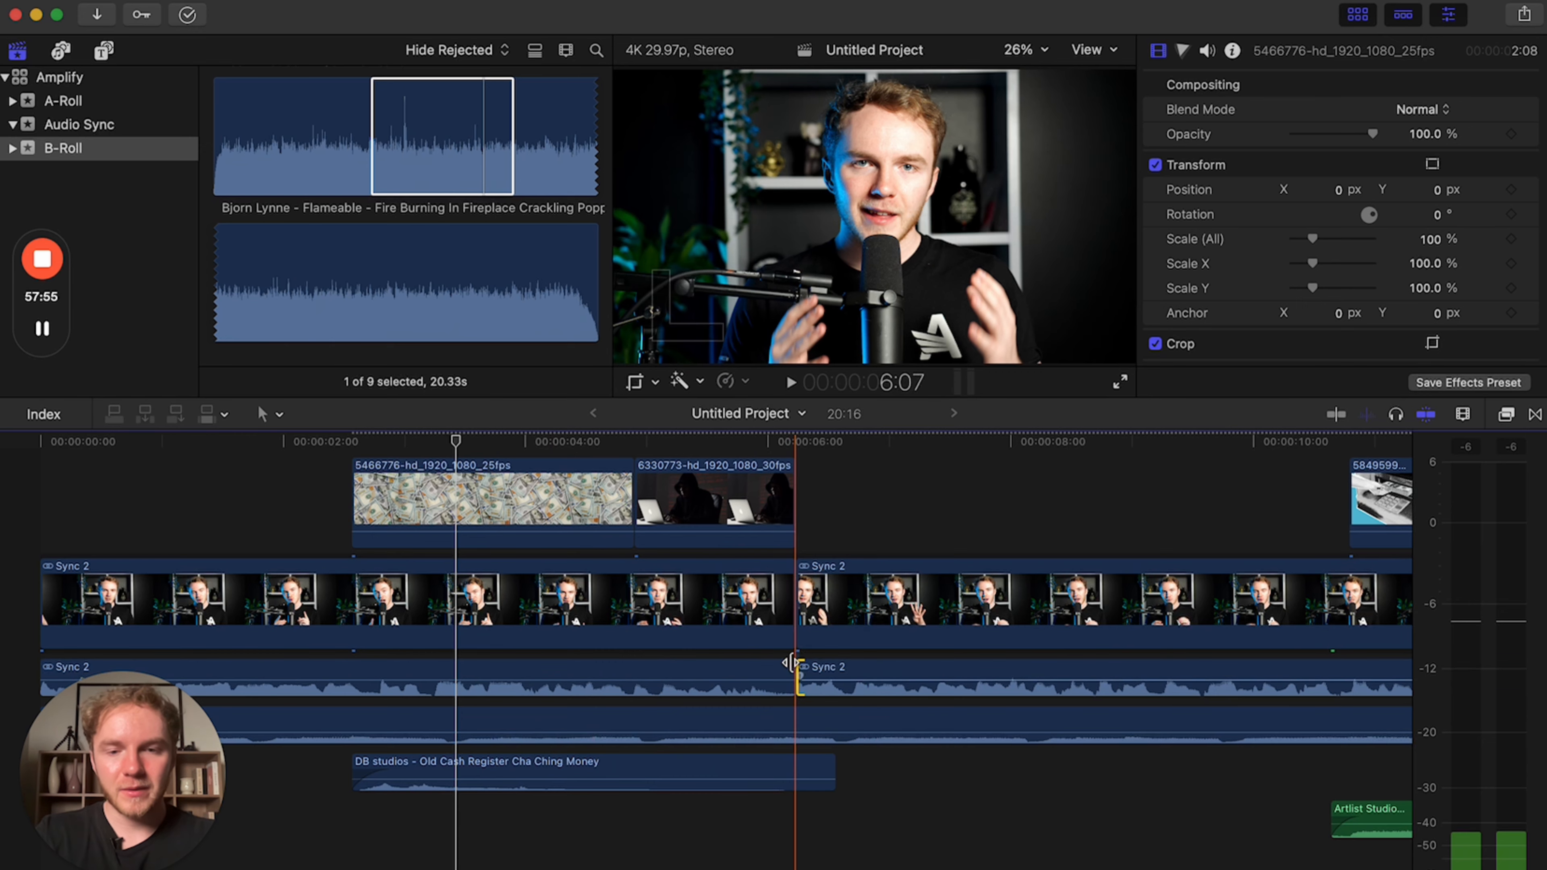
{"action": "left_click_drag", "start_coordinate": [790, 662], "coordinate": [762, 666]}
{"action": "left_click", "coordinate": [797, 718]}
{"action": "left_click_drag", "start_coordinate": [788, 717], "coordinate": [827, 716]}
Overlap the audio at the remaining cuts from the adfsa clip onward and extend the last clip's audio slightly past the video.
{"action": "scroll", "coordinate": [829, 718], "scroll_direction": "right", "scroll_amount": 10}
{"action": "left_click_drag", "start_coordinate": [894, 636], "coordinate": [874, 683]}
{"action": "scroll", "coordinate": [639, 656], "scroll_direction": "right", "scroll_amount": 15}
{"action": "left_click", "coordinate": [1262, 634]}
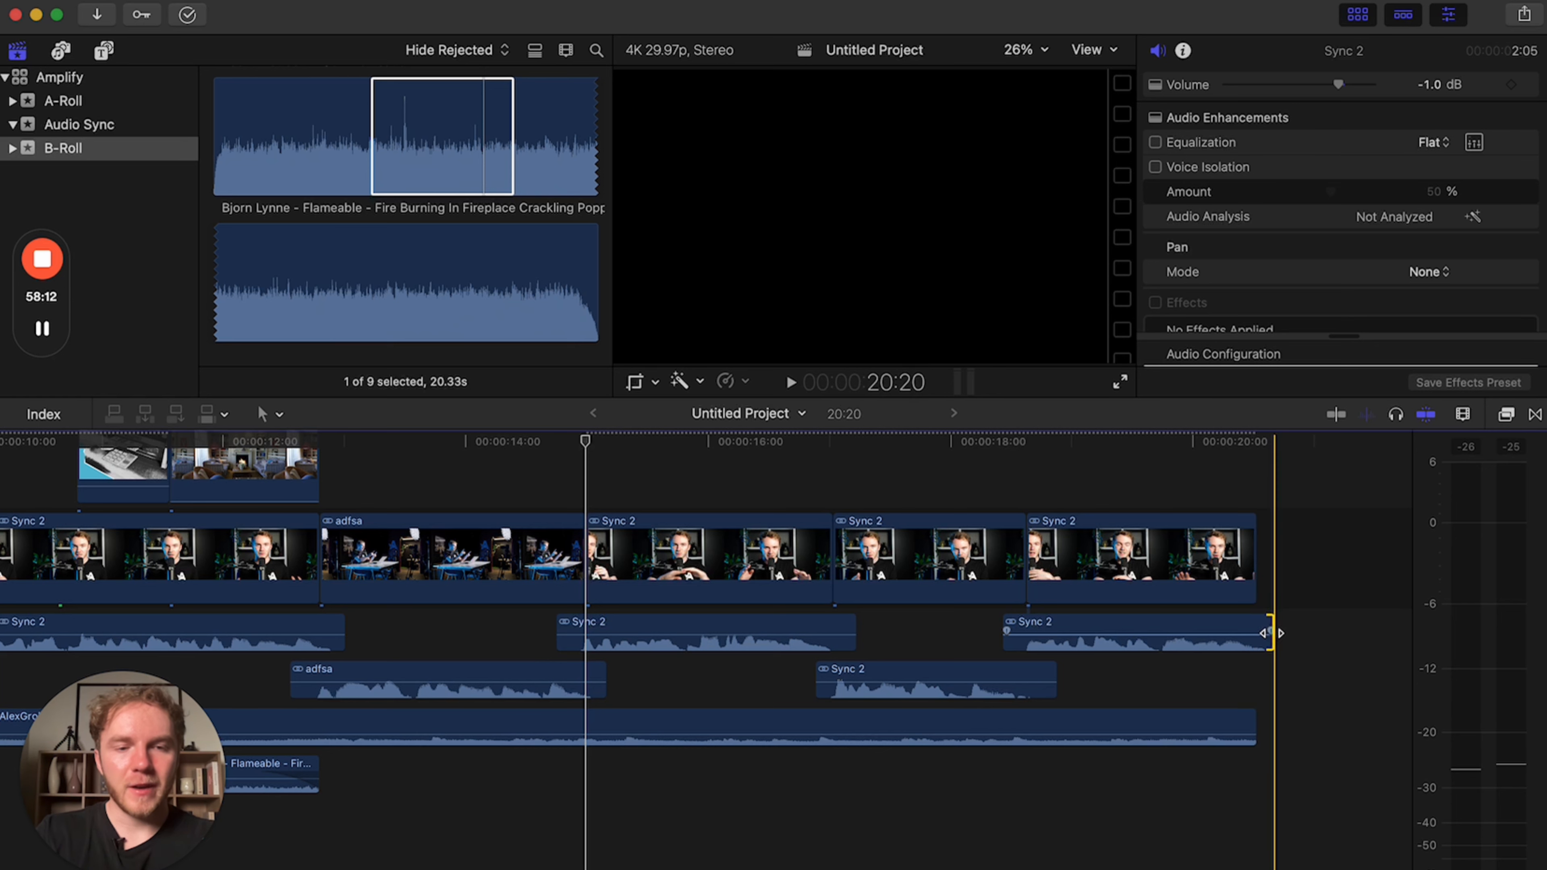
Add short fades to both ends of the last Sync 2 clip's audio.
{"action": "left_click", "coordinate": [1006, 631]}
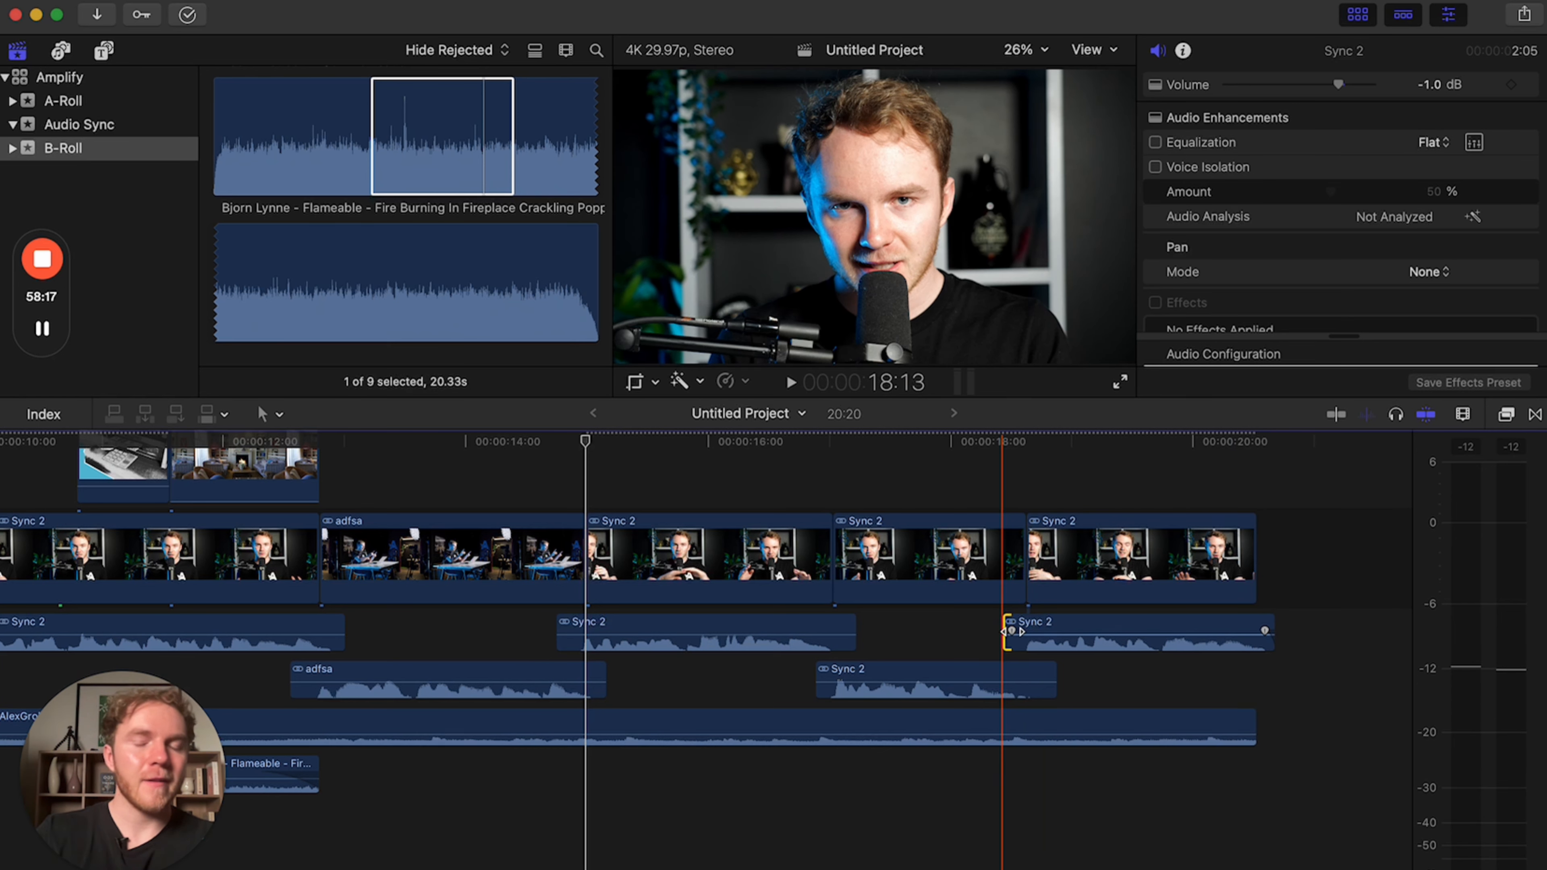
{"action": "left_click", "coordinate": [1089, 628]}
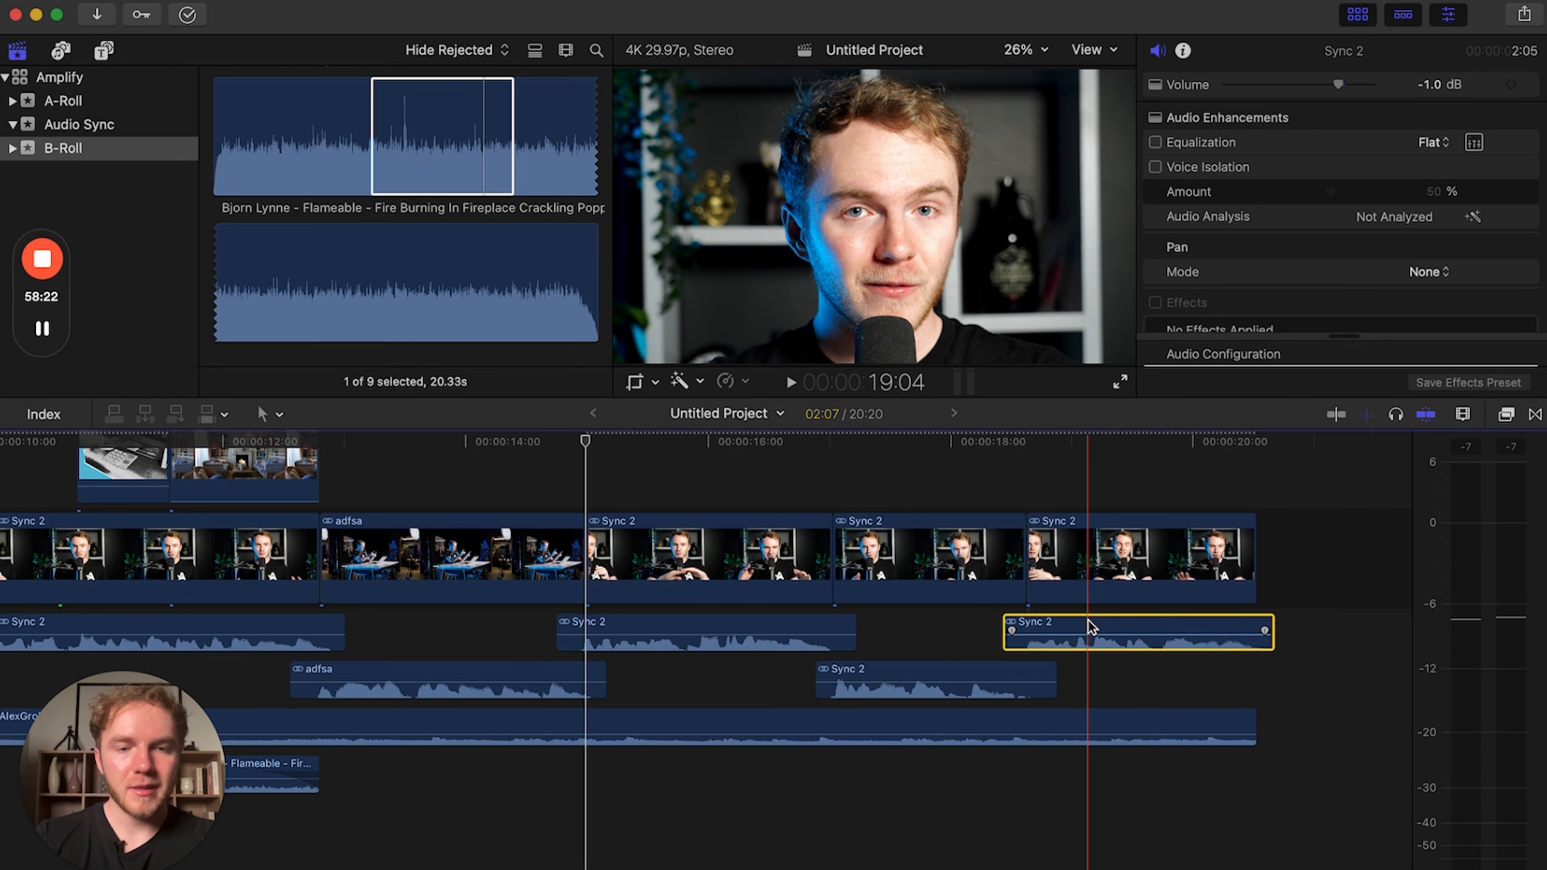
{"action": "scroll", "coordinate": [1090, 627], "scroll_direction": "left", "scroll_amount": 4}
{"action": "key", "text": "super+minus"}
{"action": "key", "text": "super+minus"}
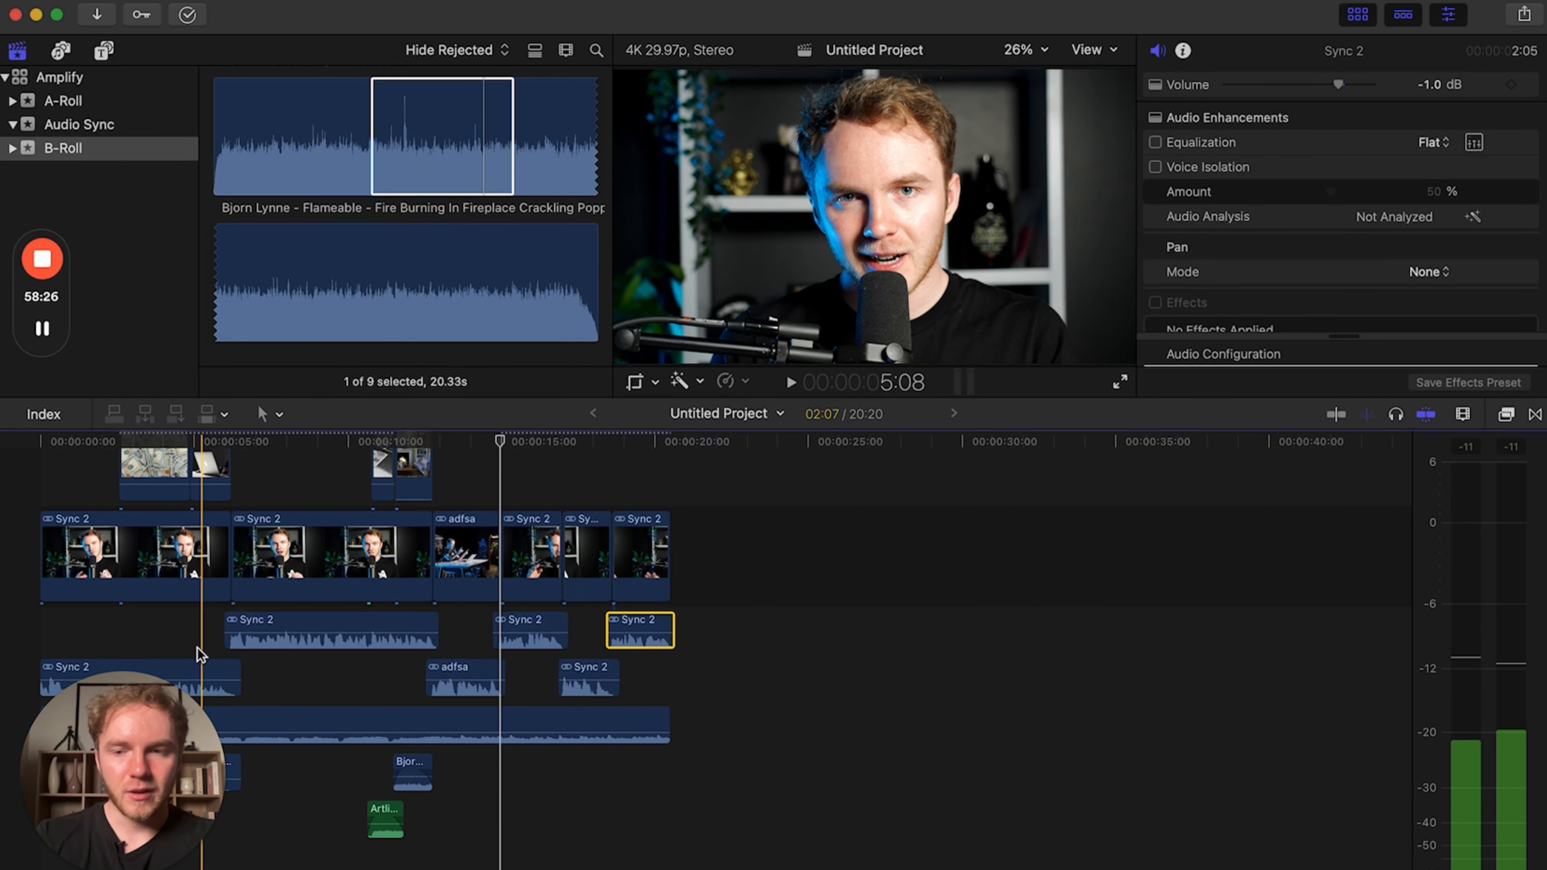